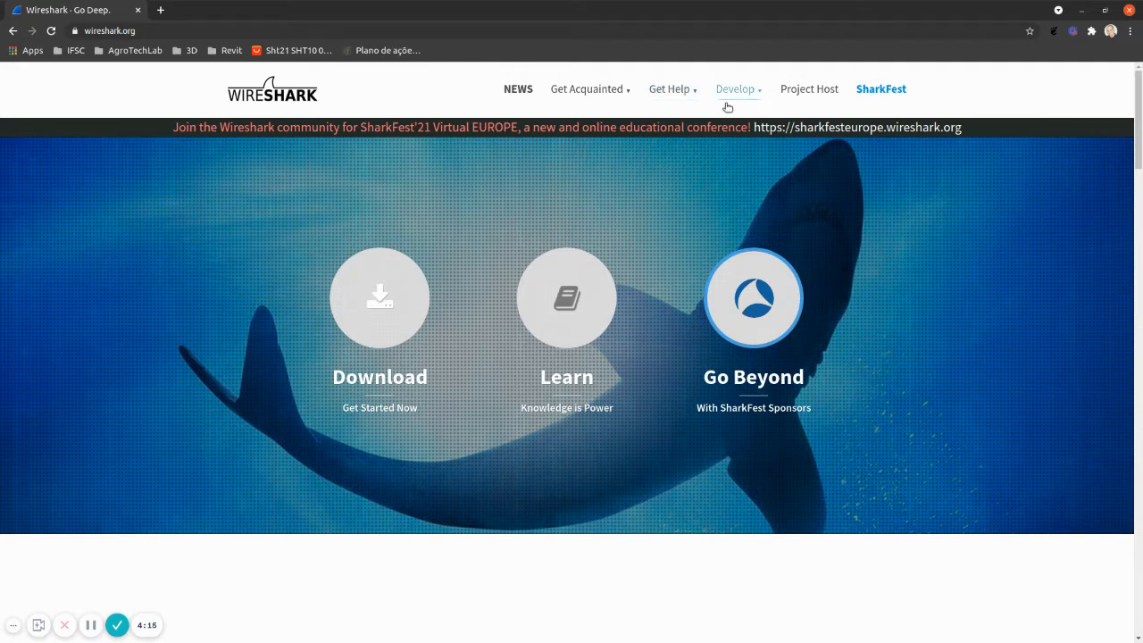
# Look over the About and Download sections of the Wireshark website and minimise the browser
pyautogui.click(687, 308)
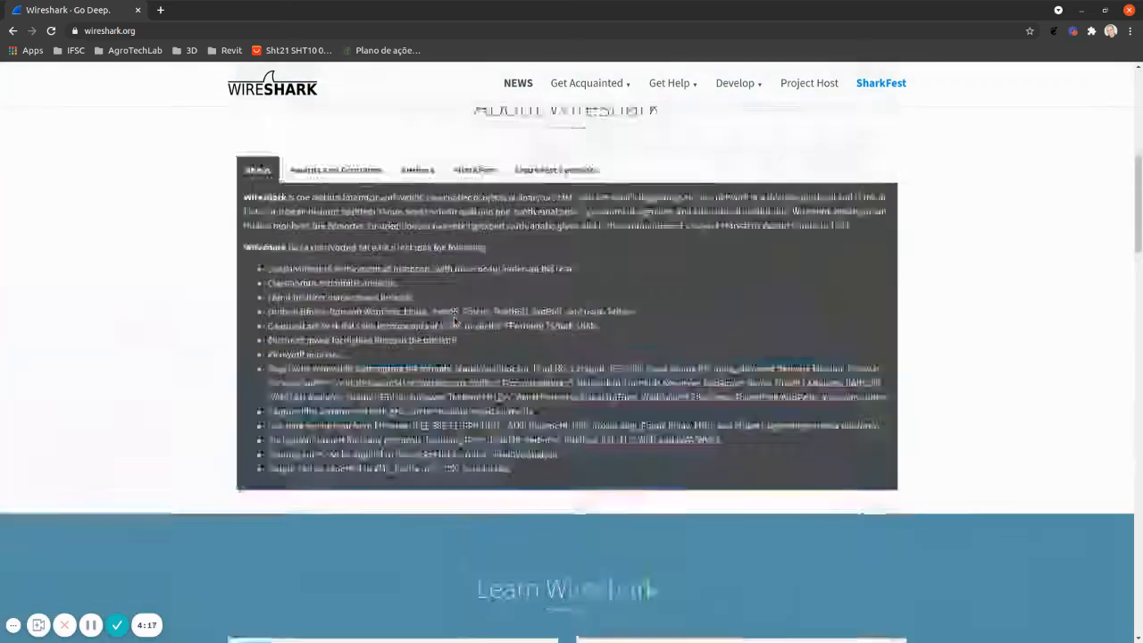
pyautogui.scroll(5, 456, 320)
pyautogui.click(434, 278)
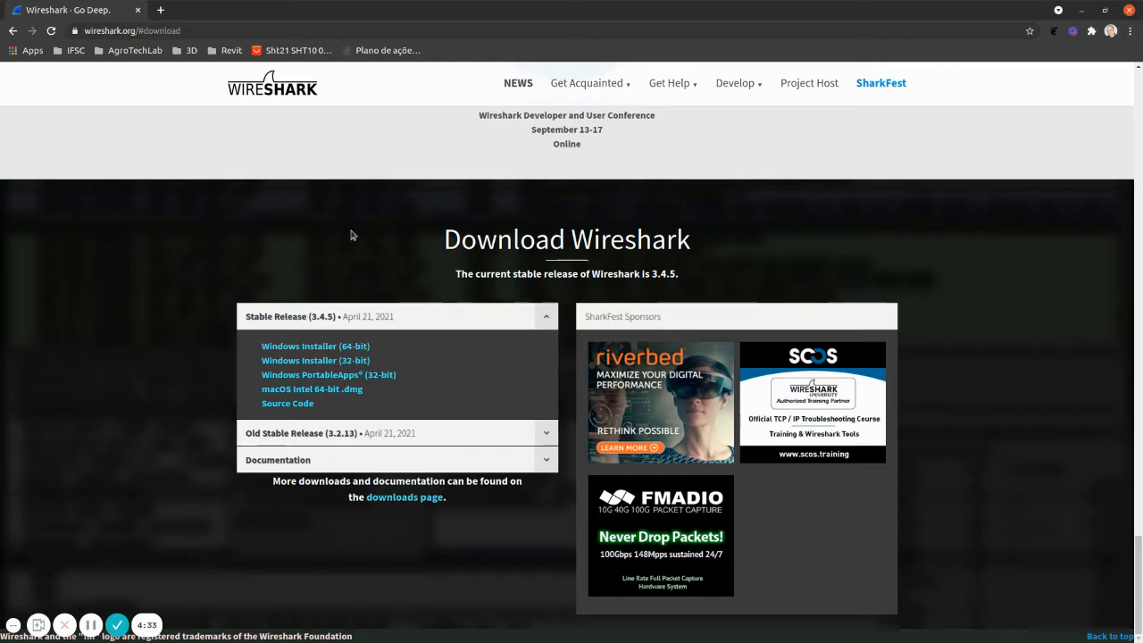
pyautogui.scroll(15, 347, 239)
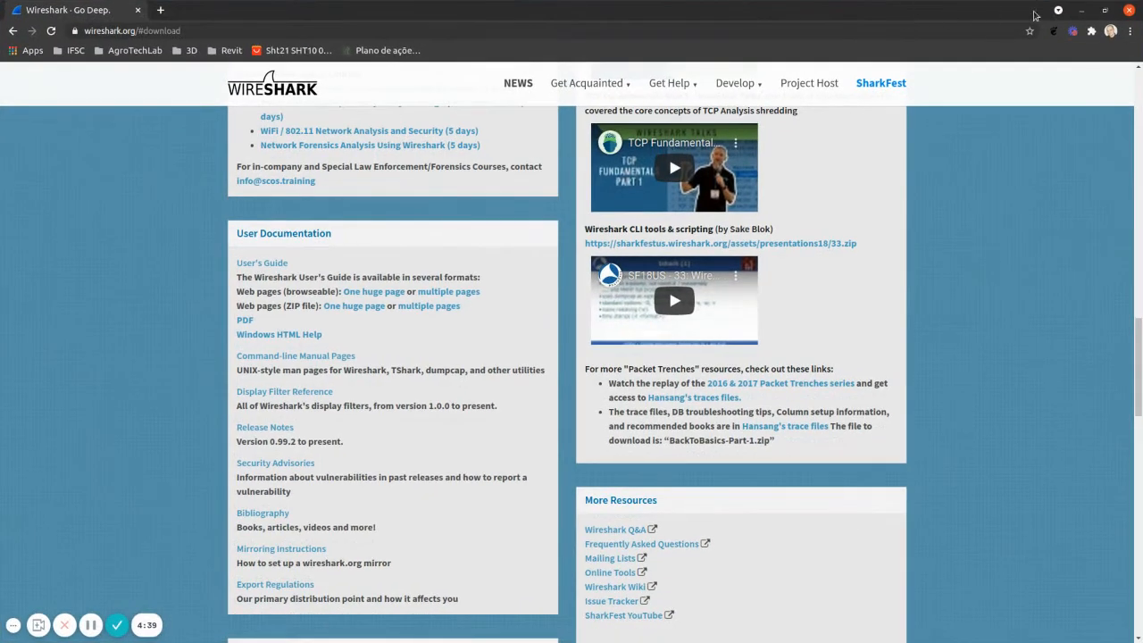
pyautogui.click(1106, 10)
pyautogui.moveTo(647, 22); pyautogui.dragTo(0, 45)
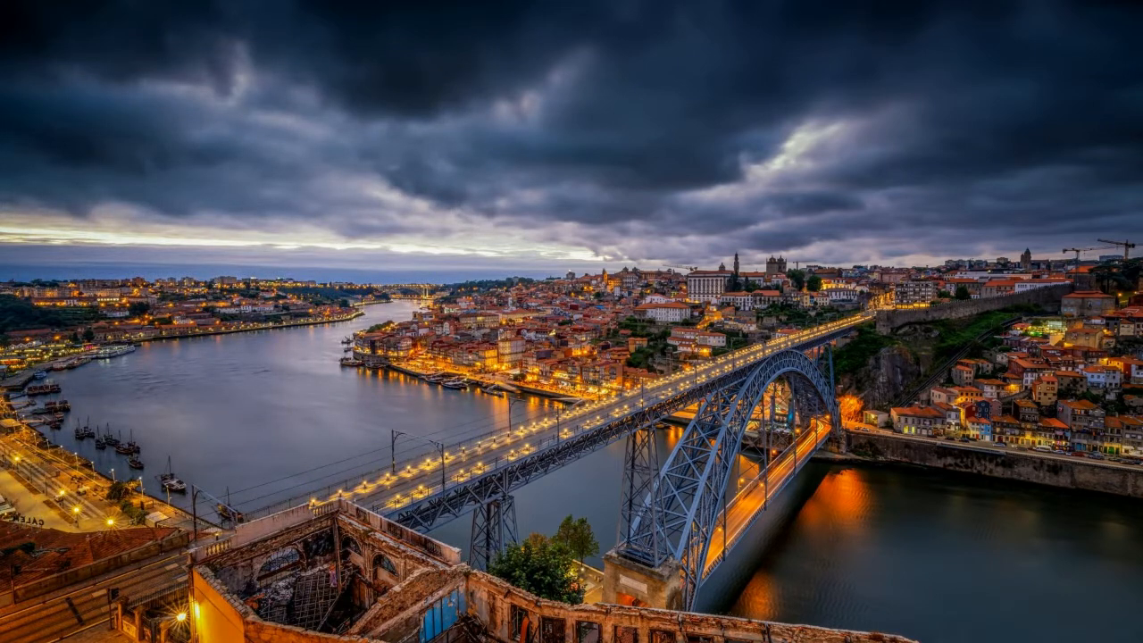
# Open a terminal and launch Wireshark as a regular user with the wireshark command
pyautogui.hotkey('ctrl', 'alt', 't')
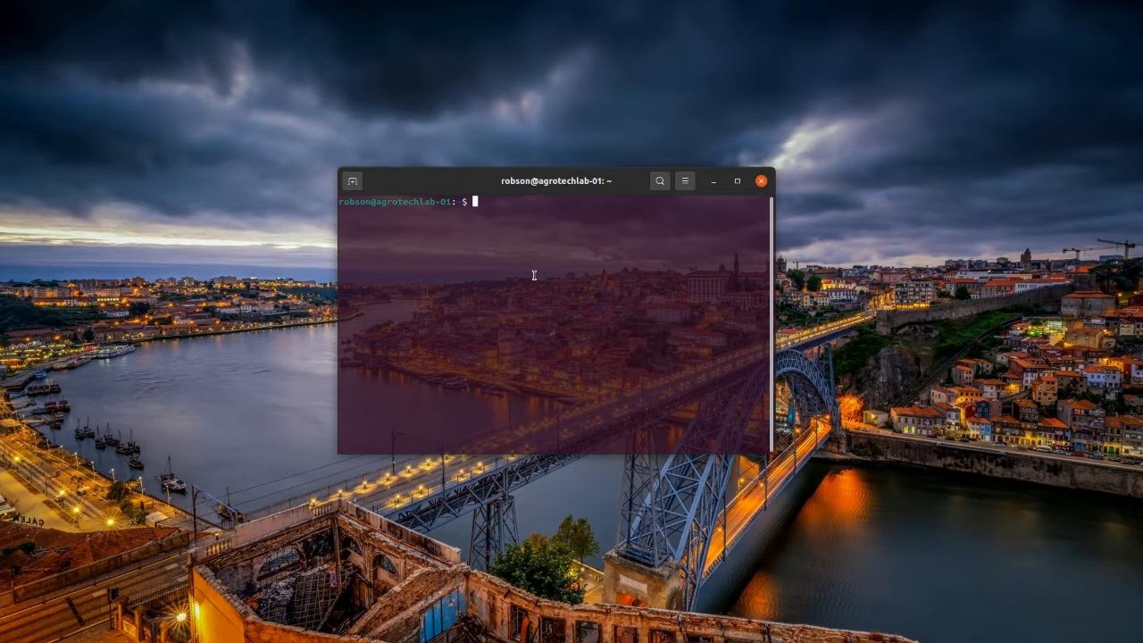
pyautogui.write('wireshark')
pyautogui.press('Return')
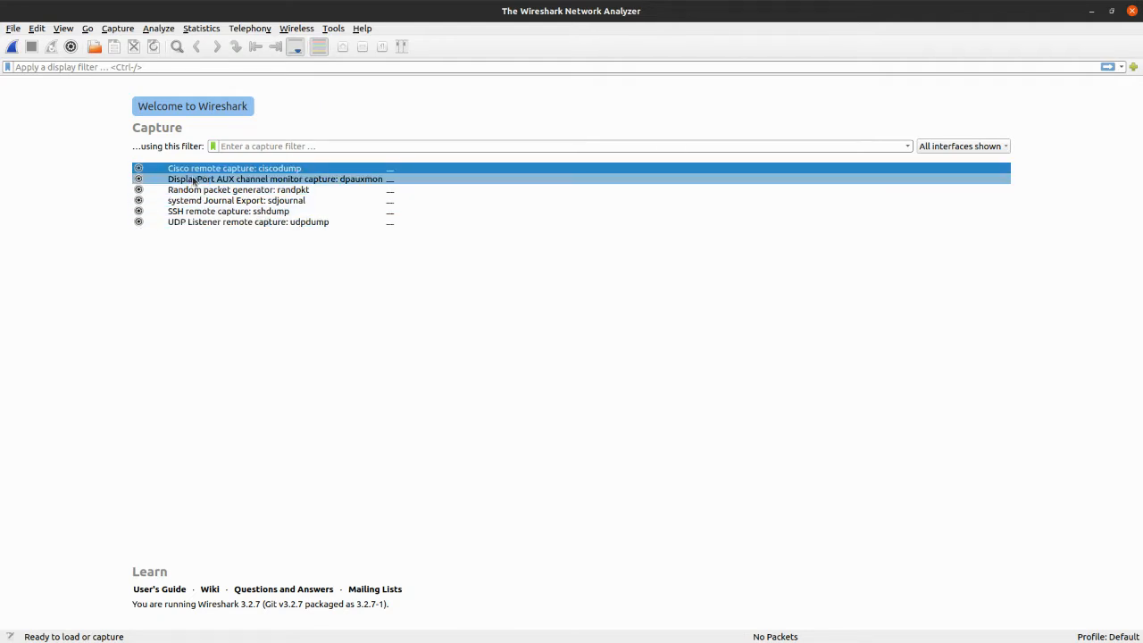
# Check which capture interfaces are available without root privileges and close Wireshark
pyautogui.click(71, 49)
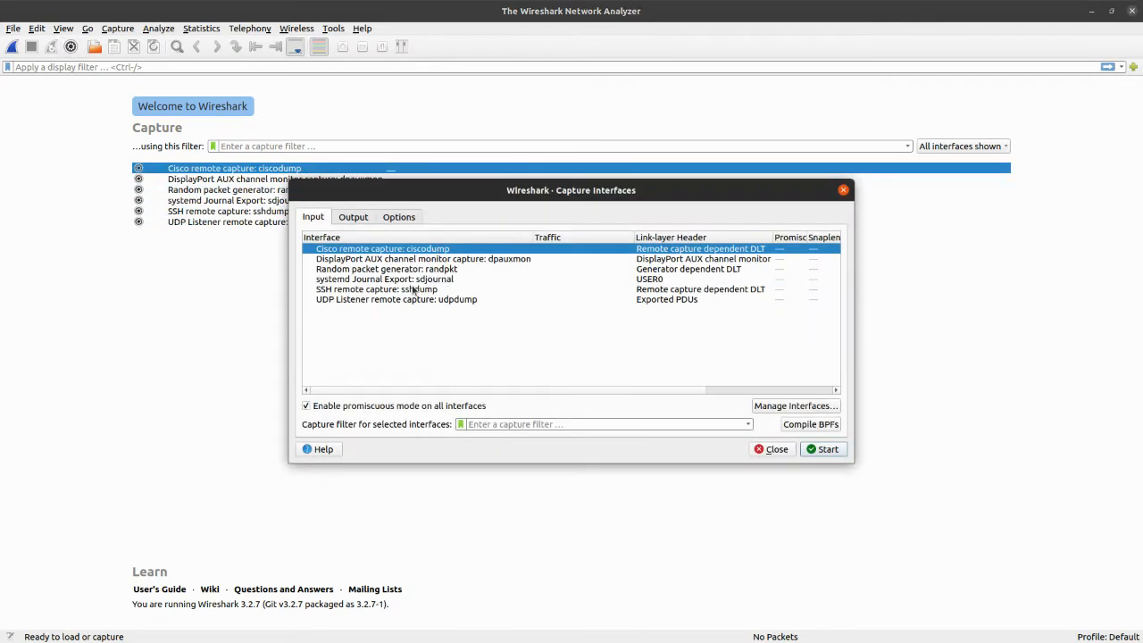
pyautogui.press('Escape')
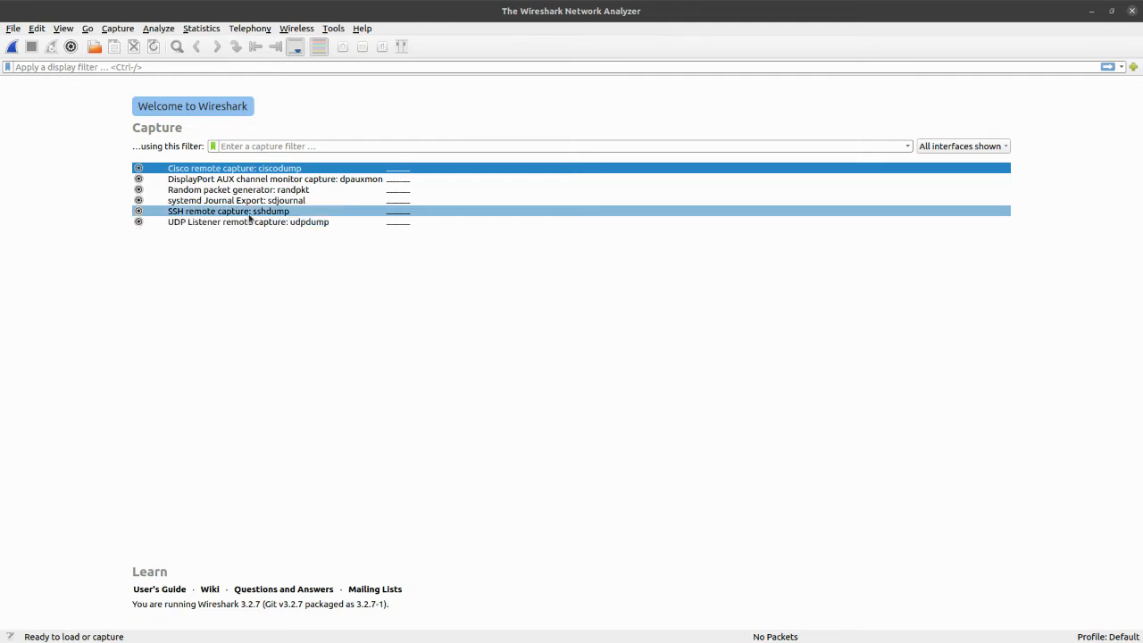
pyautogui.click(1132, 12)
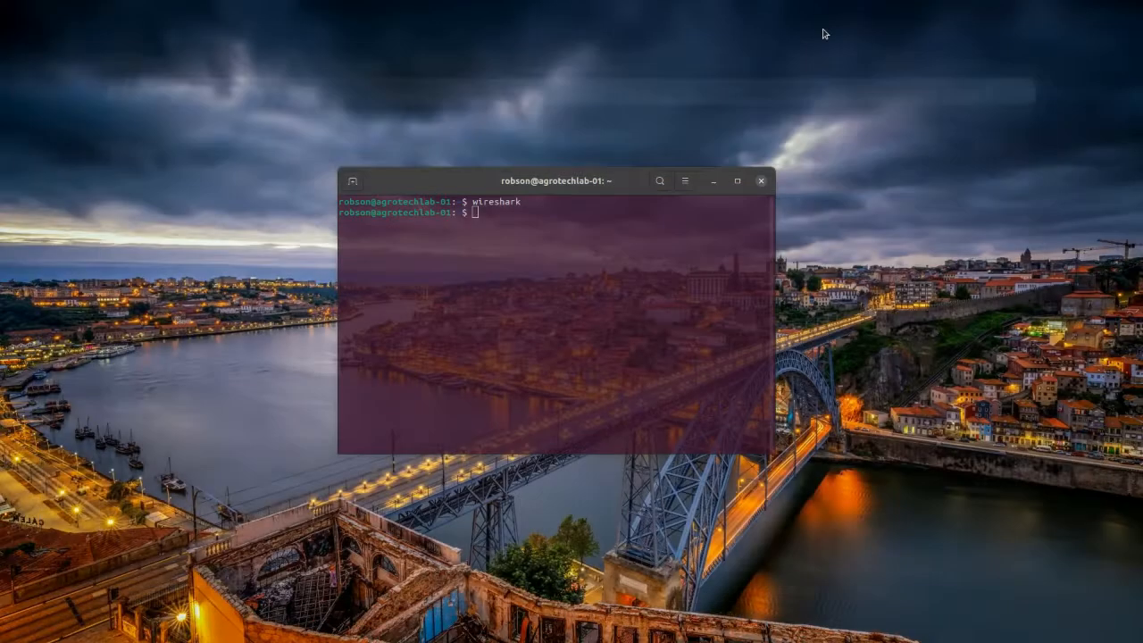
# Relaunch Wireshark with root privileges using sudo wireshark, authenticating with the account password
pyautogui.write('sudo w')
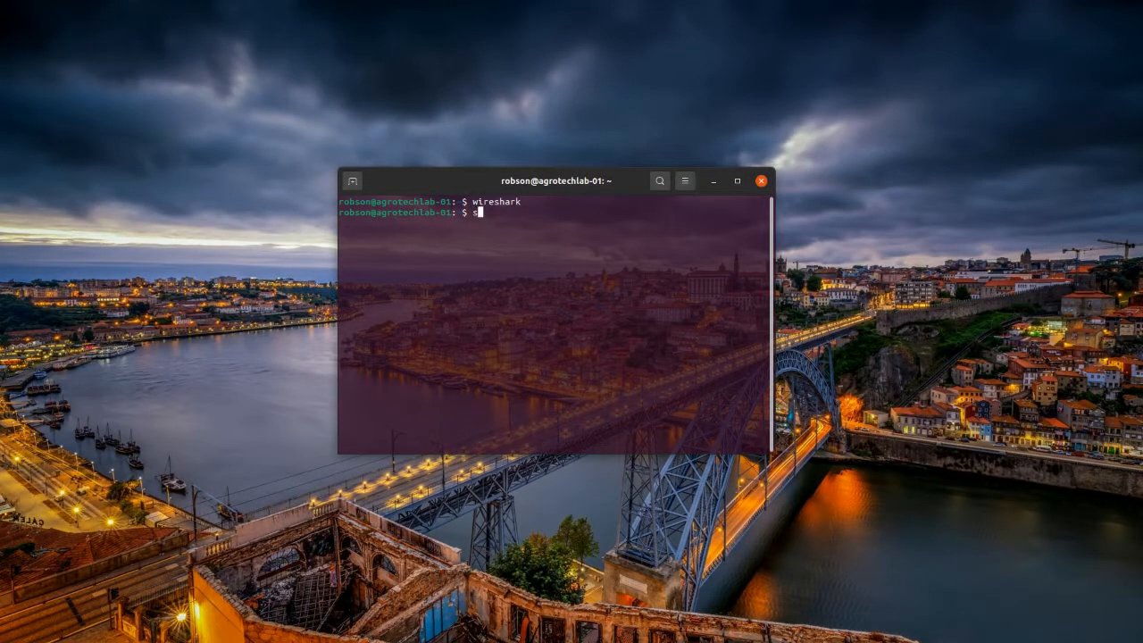
pyautogui.write('ire')
pyautogui.press('Tab')
pyautogui.press('Return')
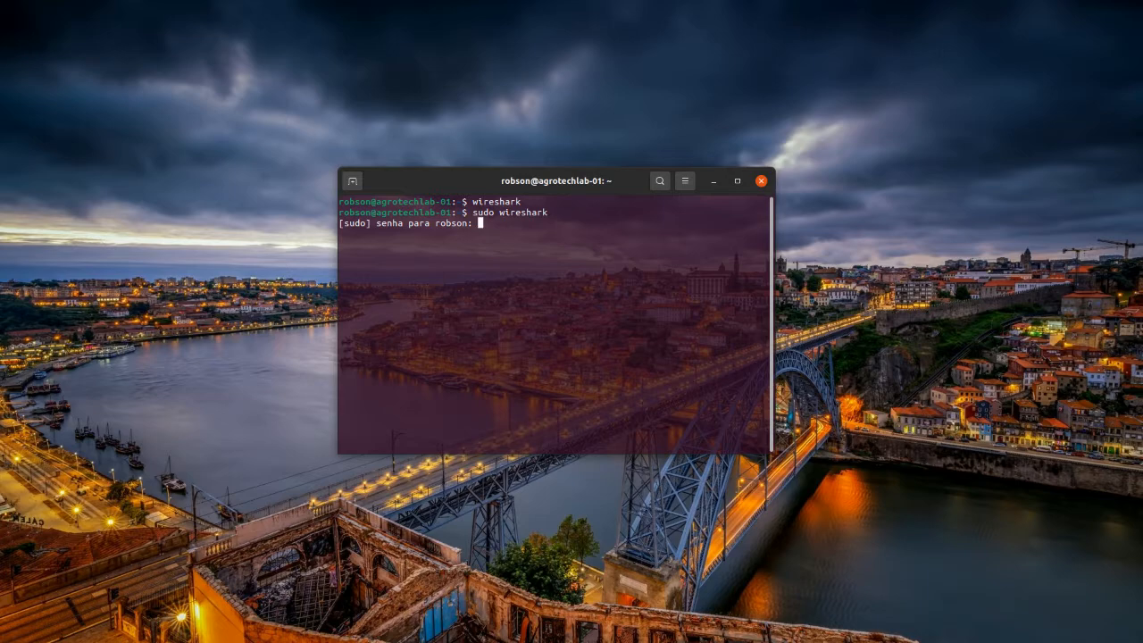
pyautogui.press('Return')
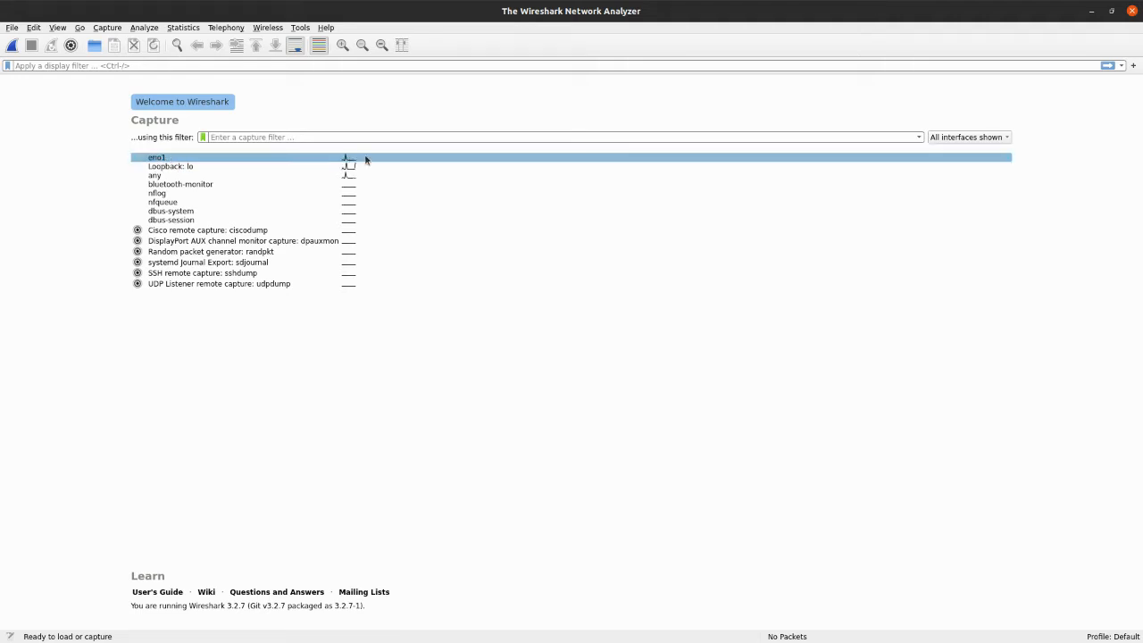
# Review the eno1, any and loopback interfaces, including eno1's addresses, and start a live capture on Loopback: lo
pyautogui.click(223, 159)
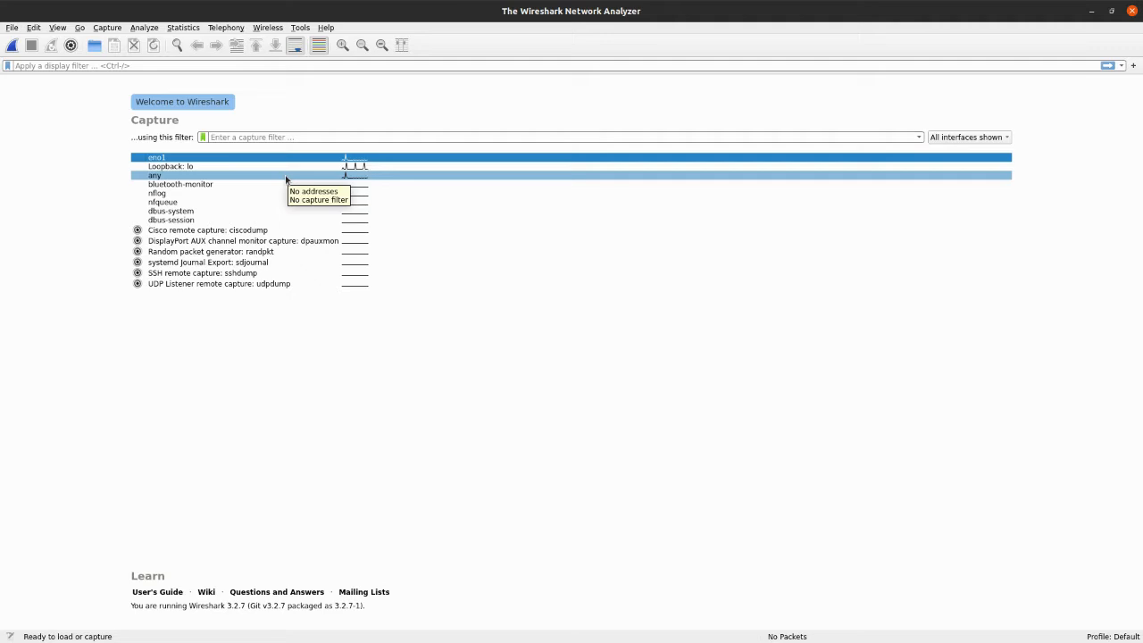
pyautogui.click(192, 166)
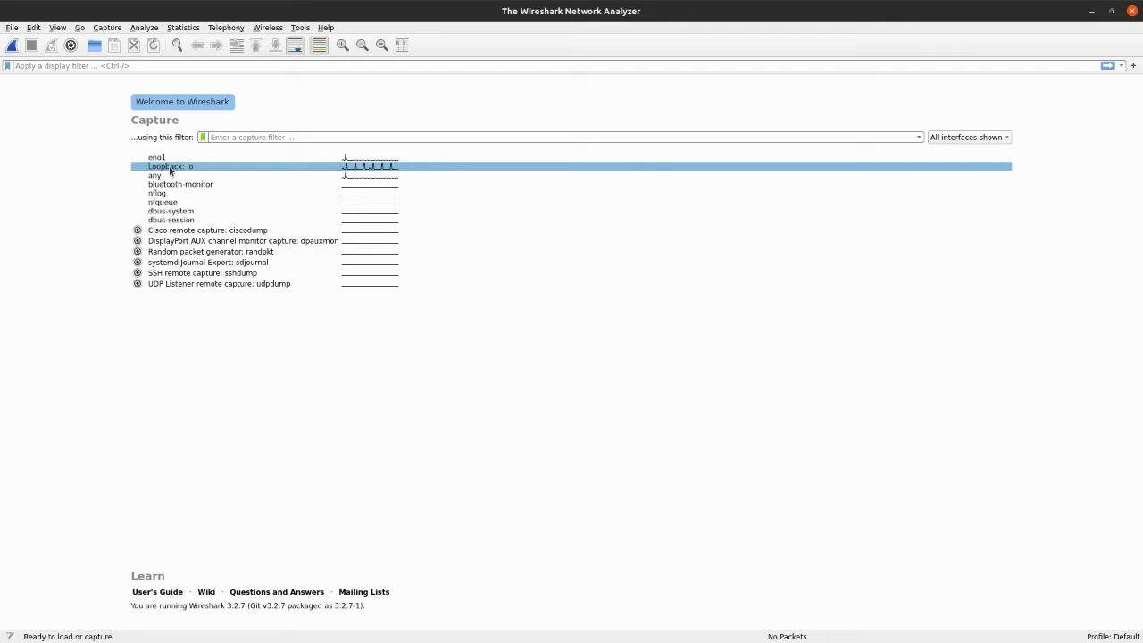
pyautogui.click(154, 158)
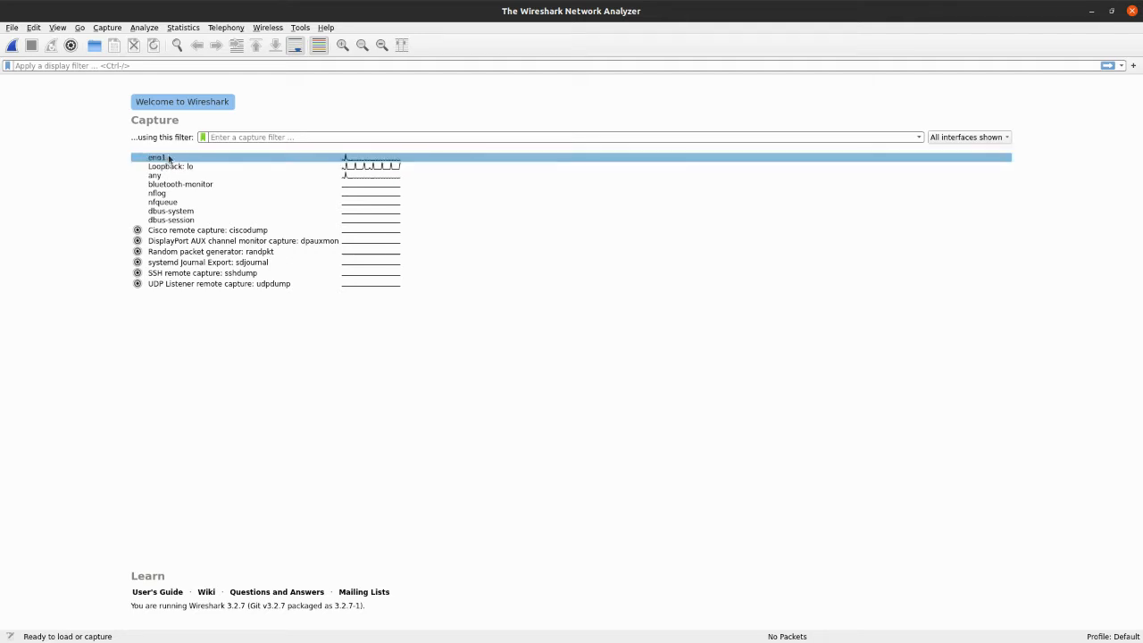
pyautogui.click(167, 159)
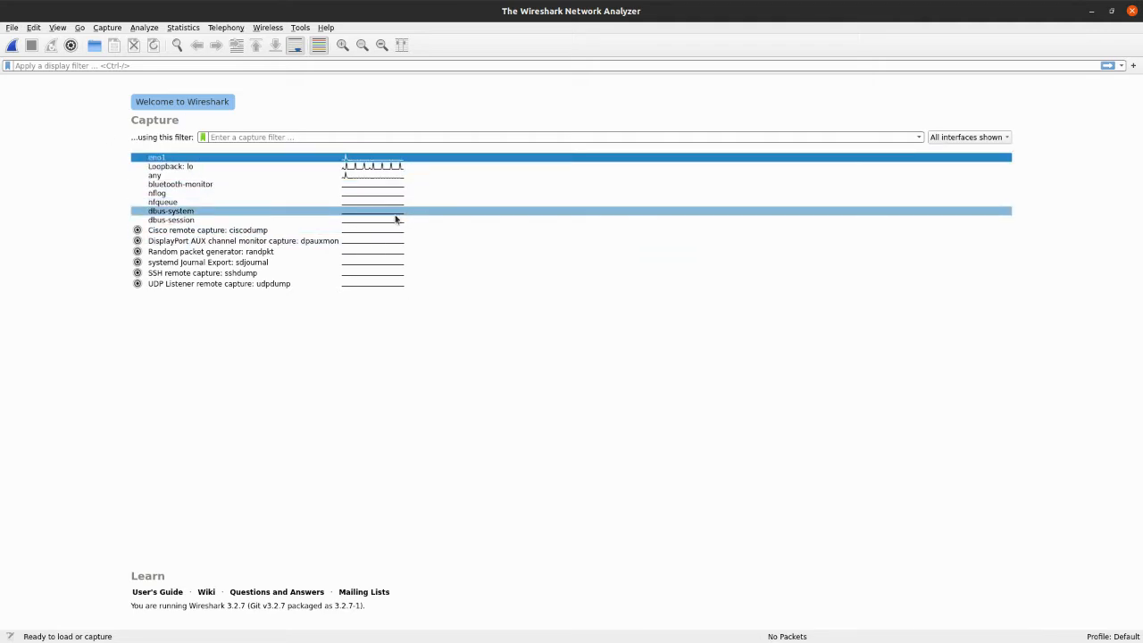
pyautogui.moveTo(174, 159)
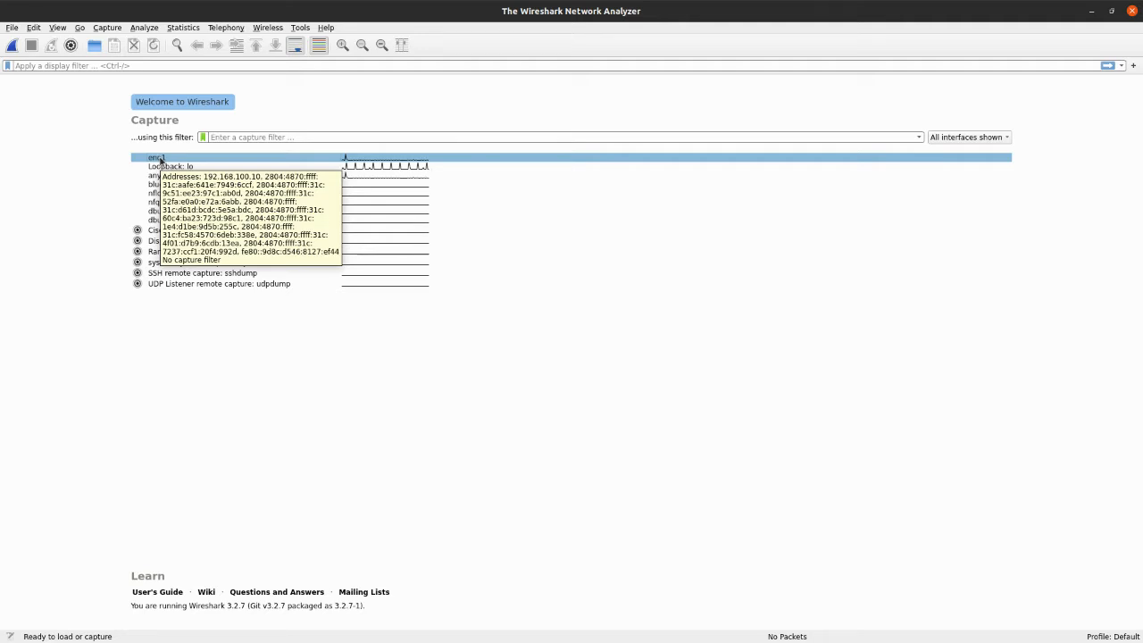
pyautogui.click(190, 175)
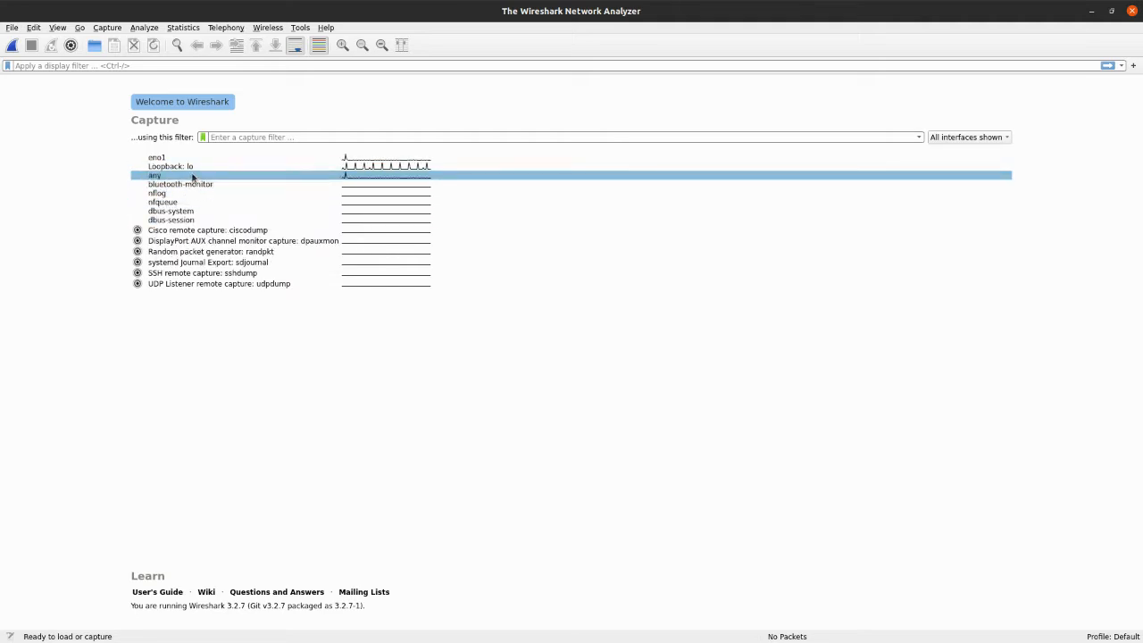
pyautogui.click(193, 167)
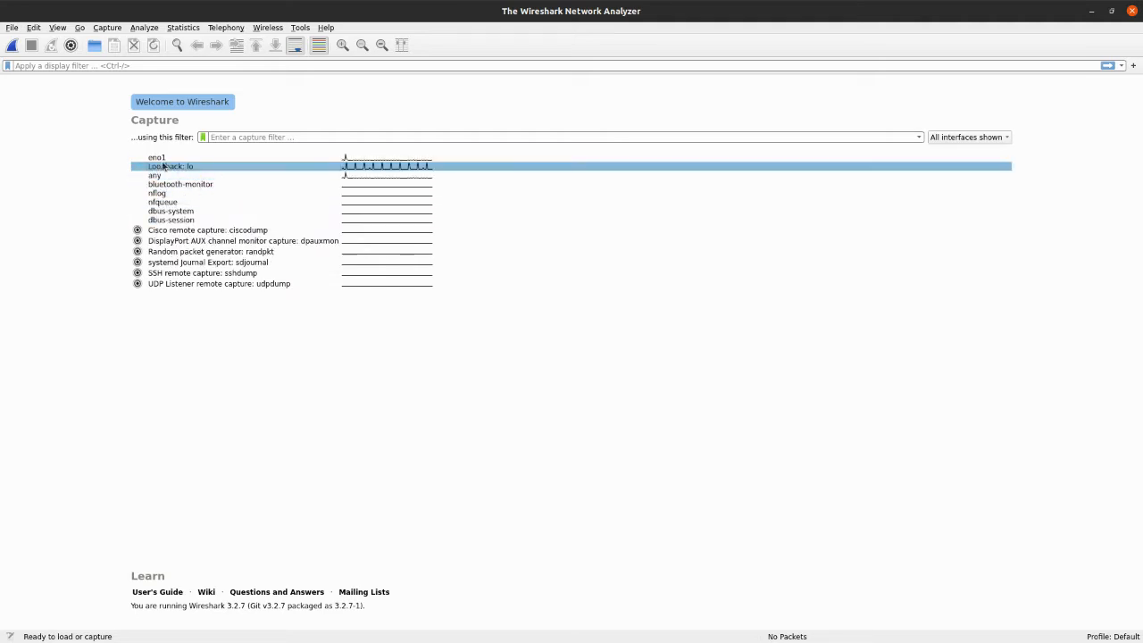
pyautogui.doubleClick(188, 169)
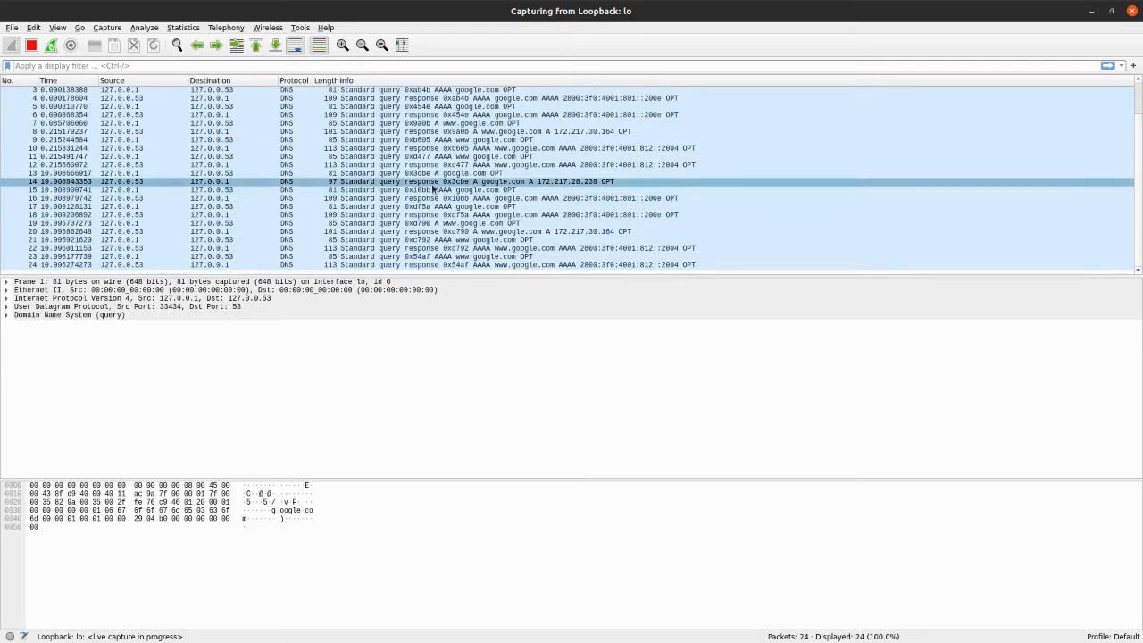
pyautogui.click(473, 140)
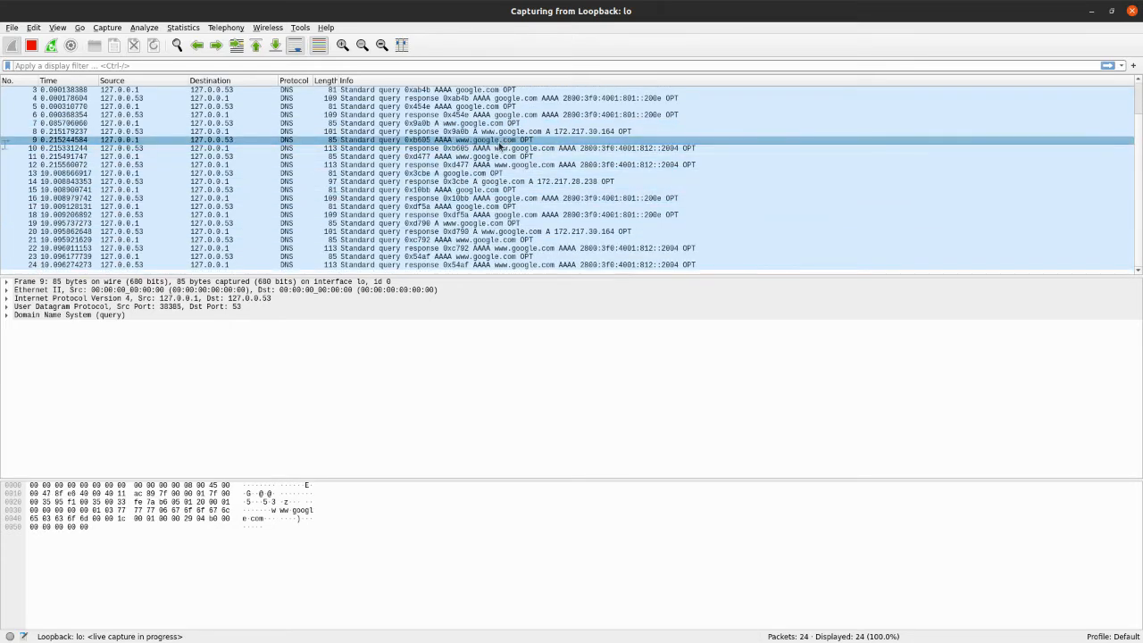
pyautogui.click(501, 173)
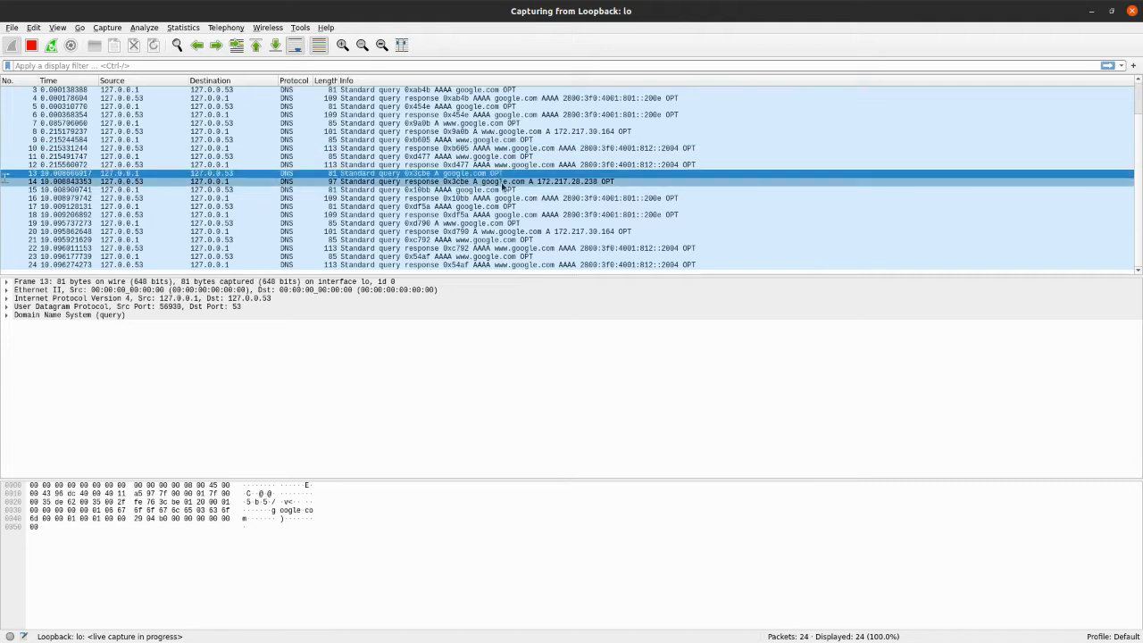
pyautogui.click(446, 206)
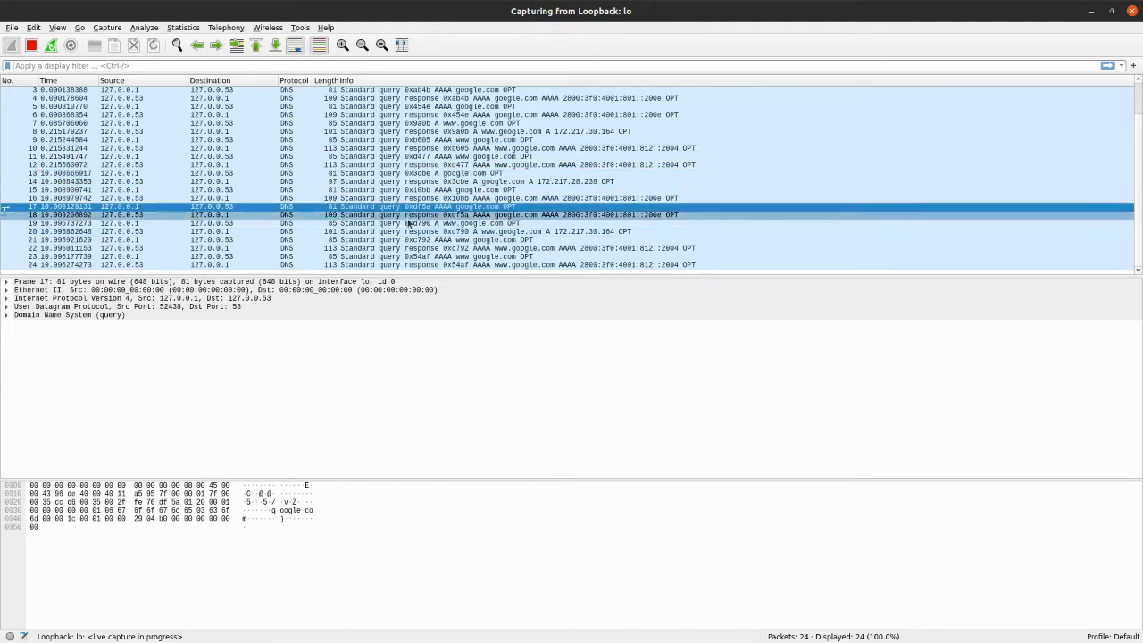
pyautogui.scroll(1, 268, 170)
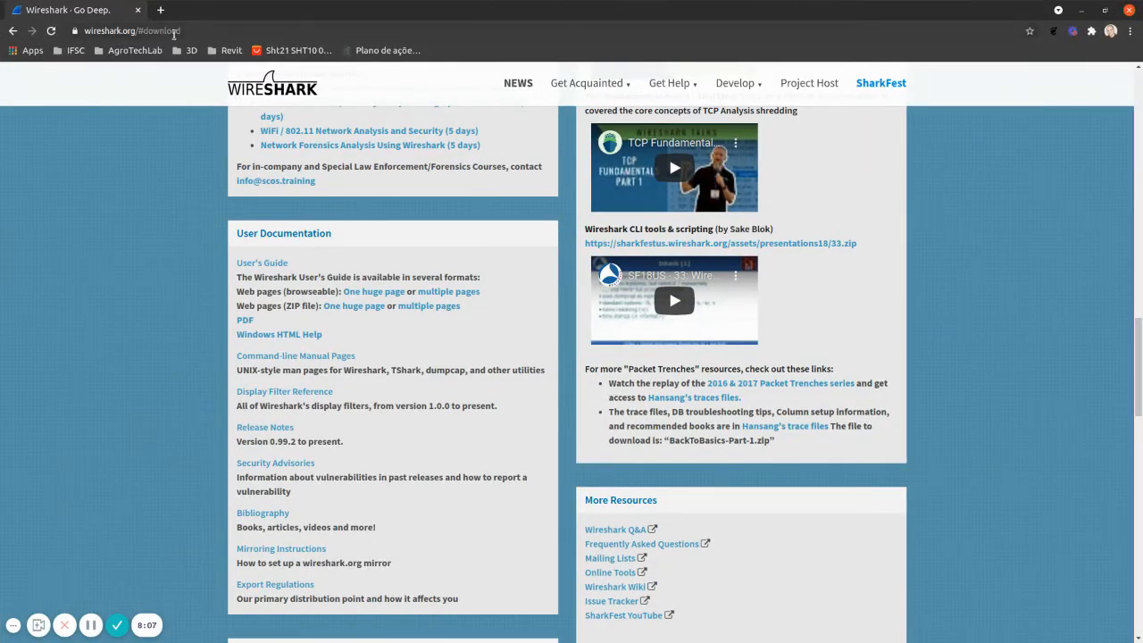
# Switch to the browser, load localhost:631 to generate loopback traffic, and return to the Wireshark capture
pyautogui.click(190, 30)
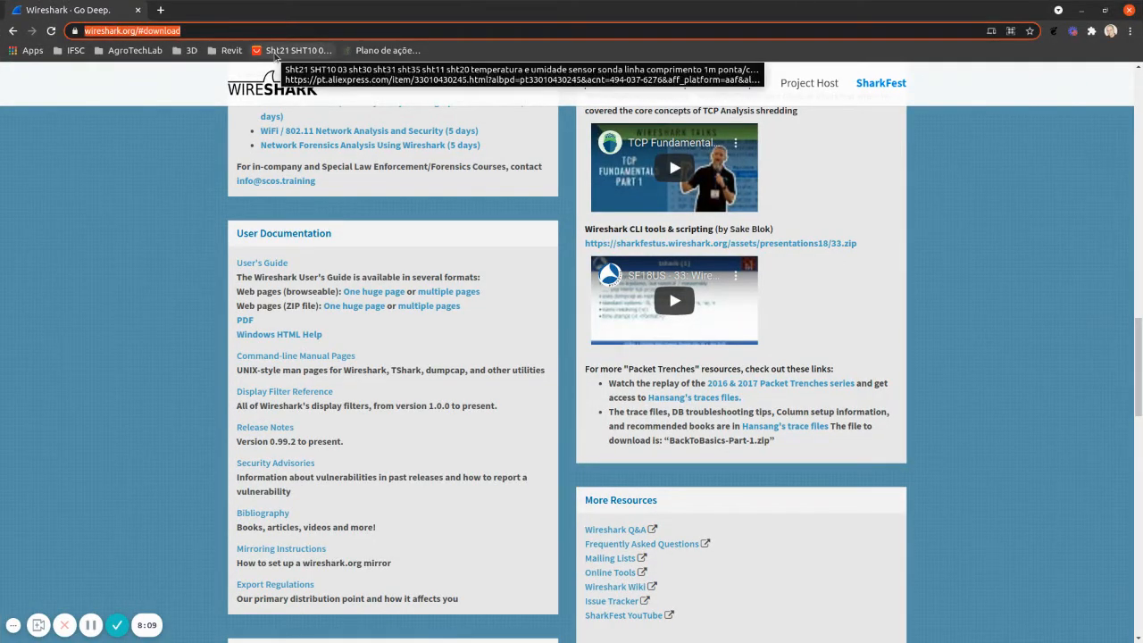
pyautogui.write('localhost:631')
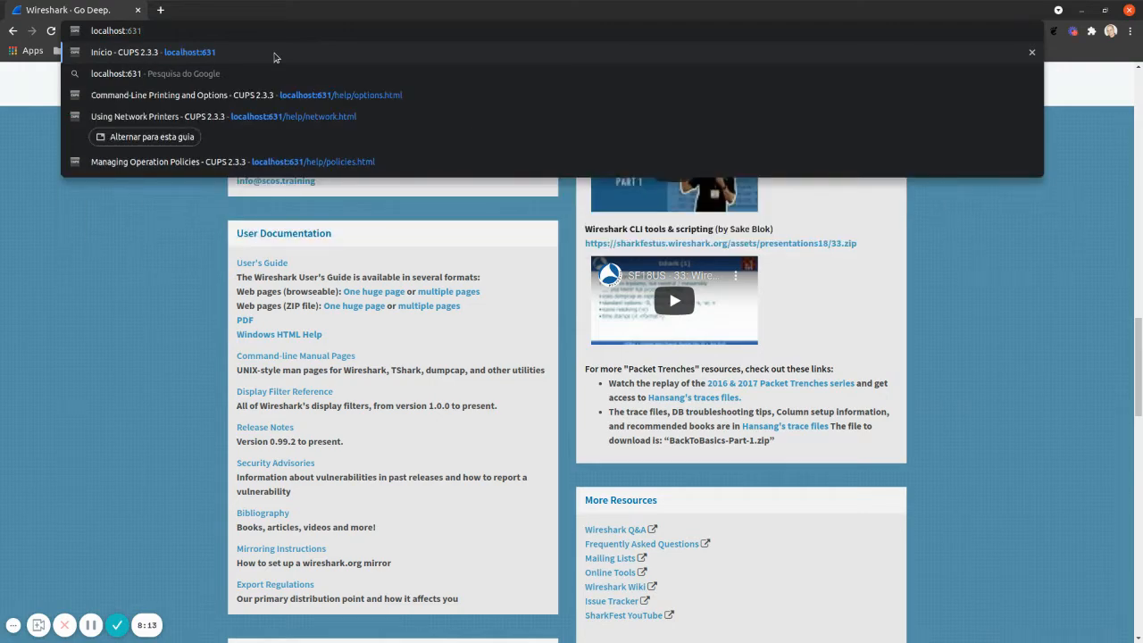
pyautogui.press('Return')
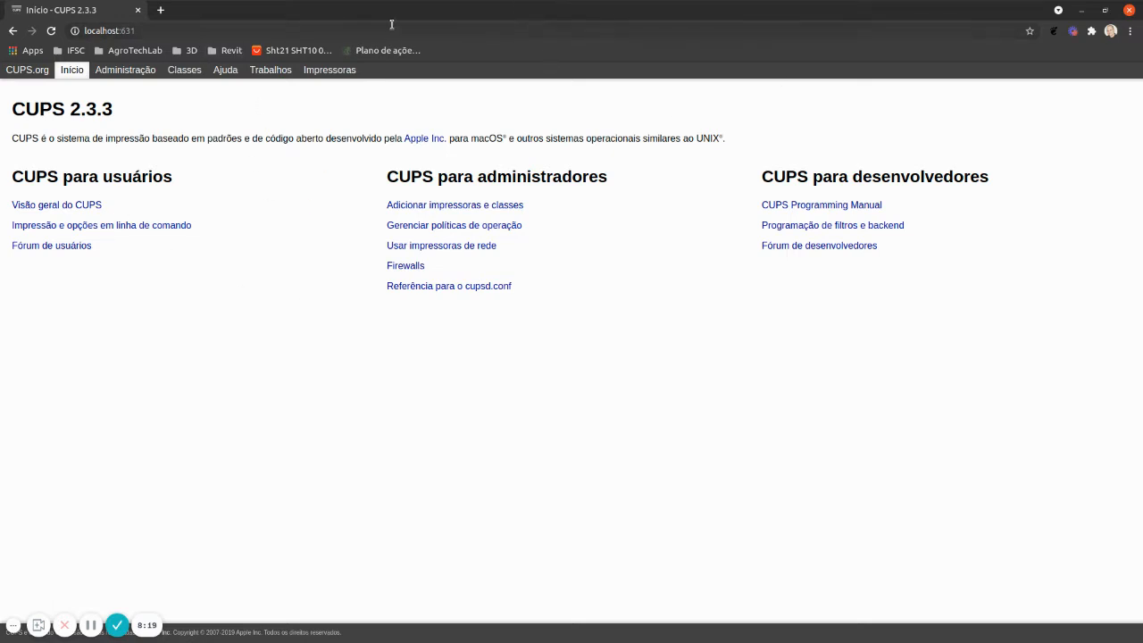
pyautogui.click(1082, 11)
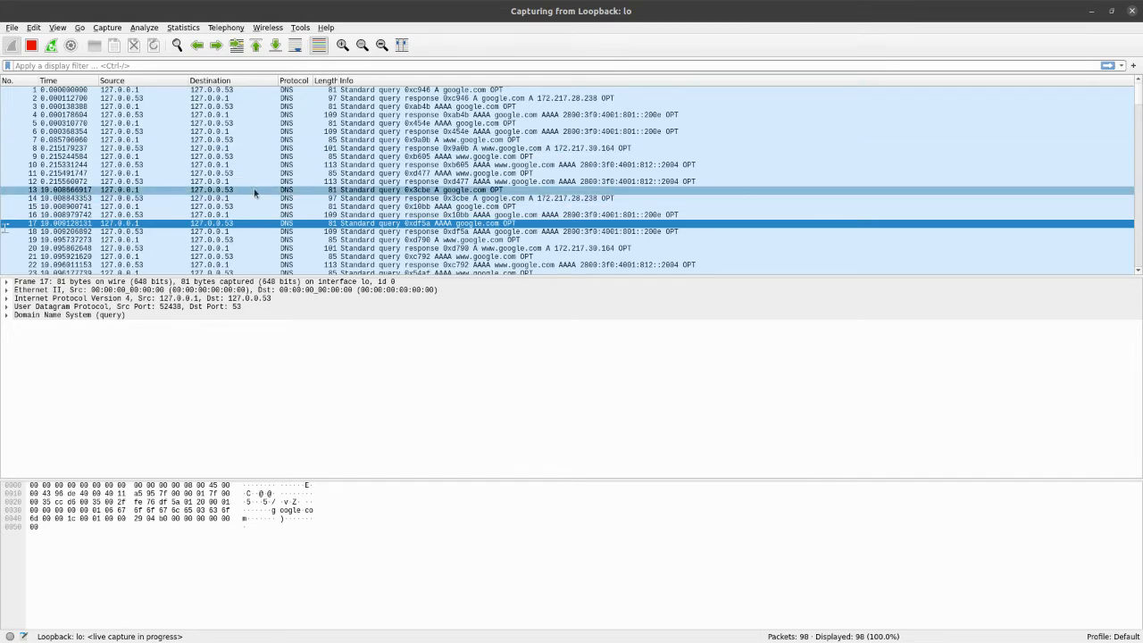
# Locate the TCP traffic to port 631 and examine the SYN, SYN-ACK and ACK handshake packets 67 to 69
pyautogui.scroll(-19, 268, 203)
pyautogui.scroll(2, 272, 206)
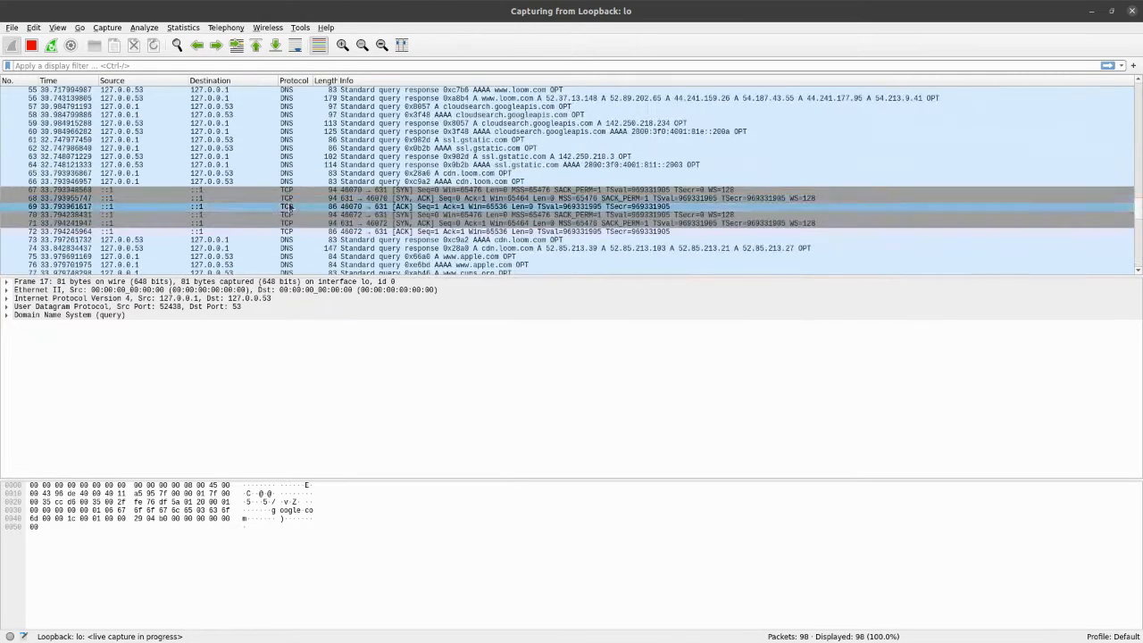
pyautogui.click(335, 190)
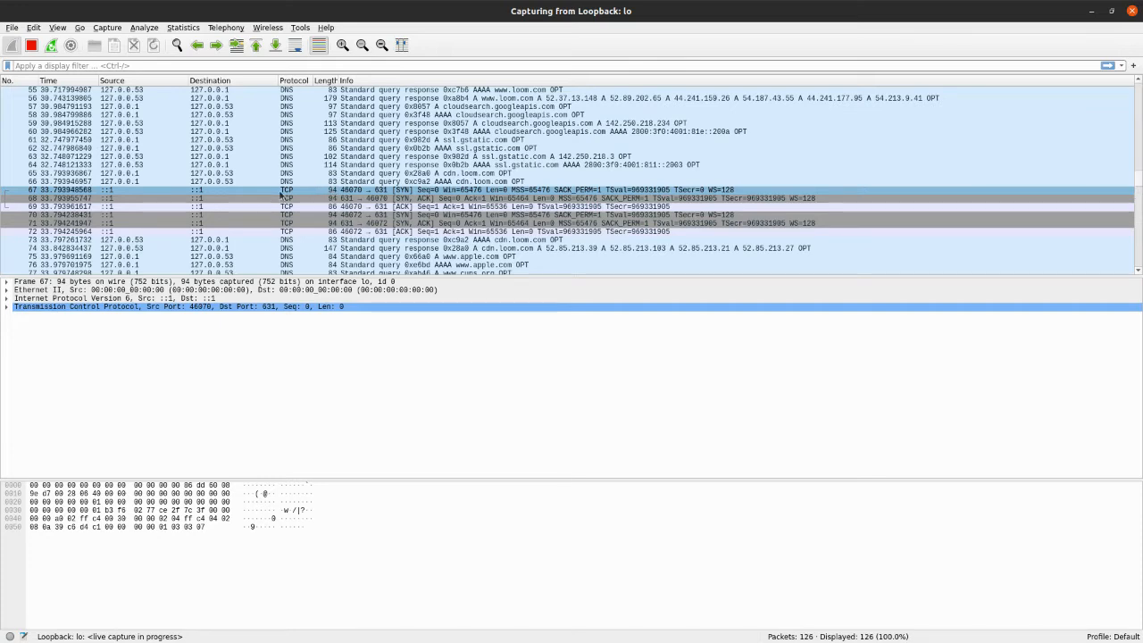
pyautogui.click(404, 193)
pyautogui.click(405, 198)
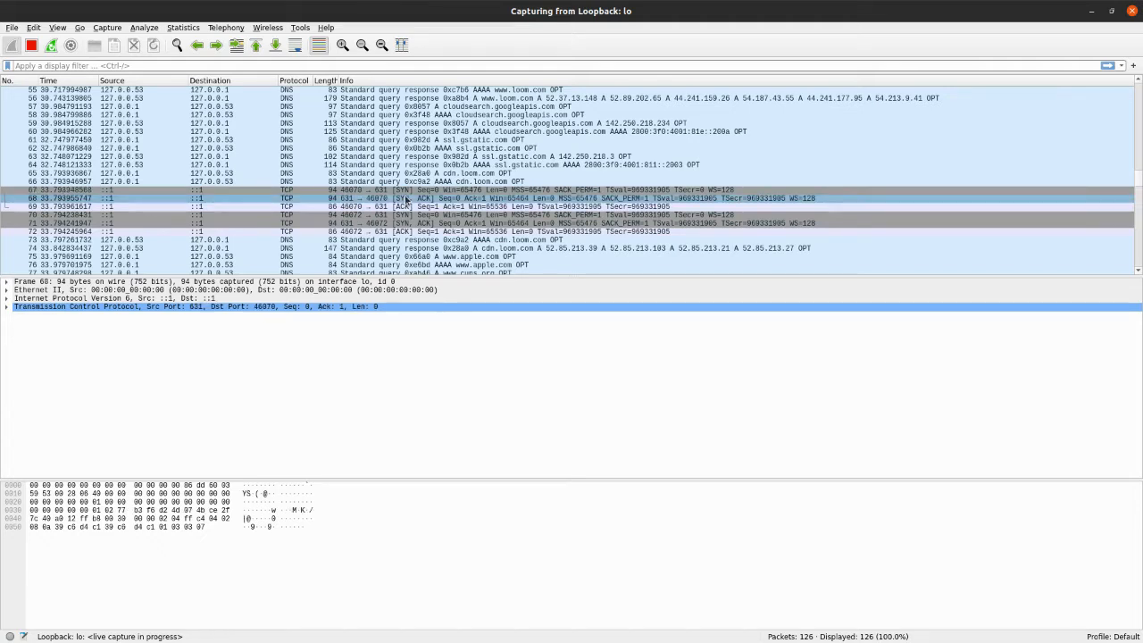
pyautogui.click(402, 207)
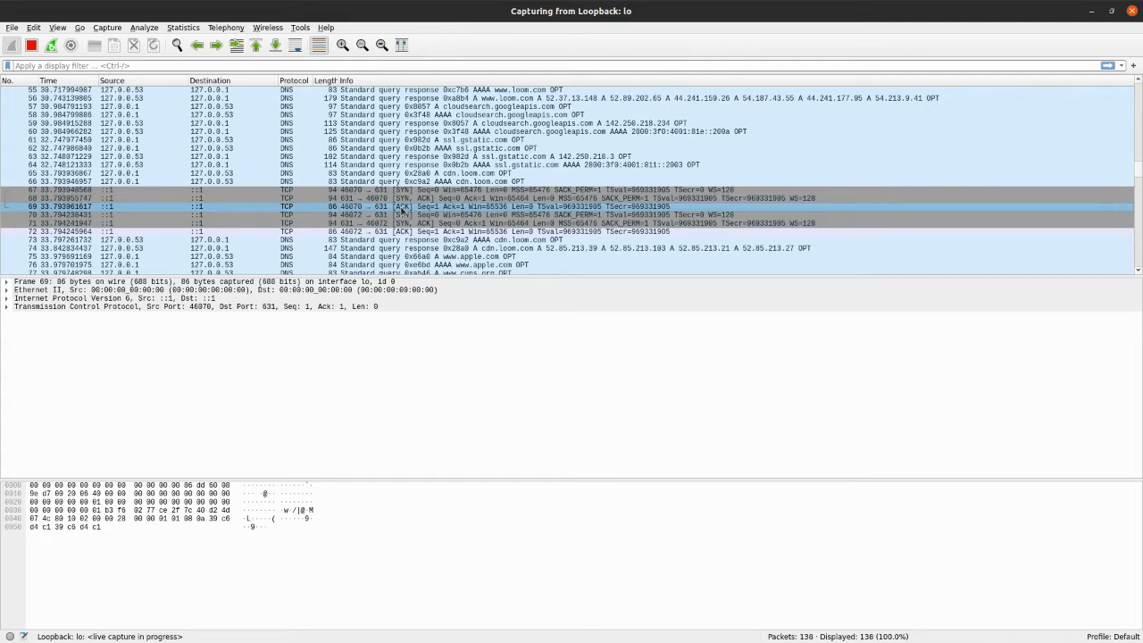
pyautogui.click(195, 193)
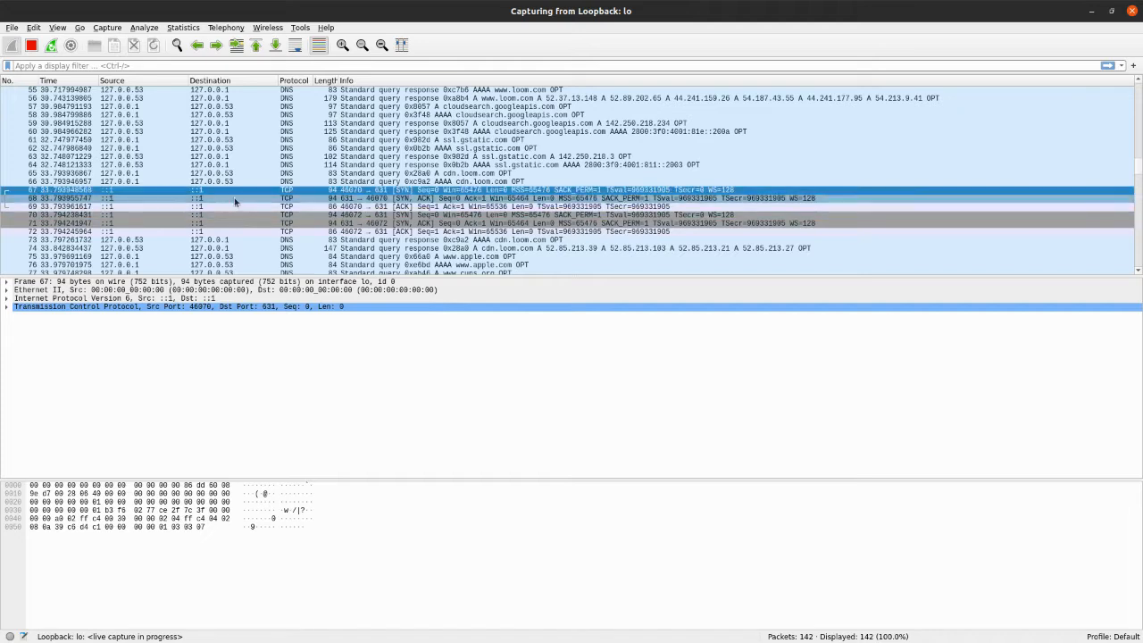
pyautogui.click(66, 192)
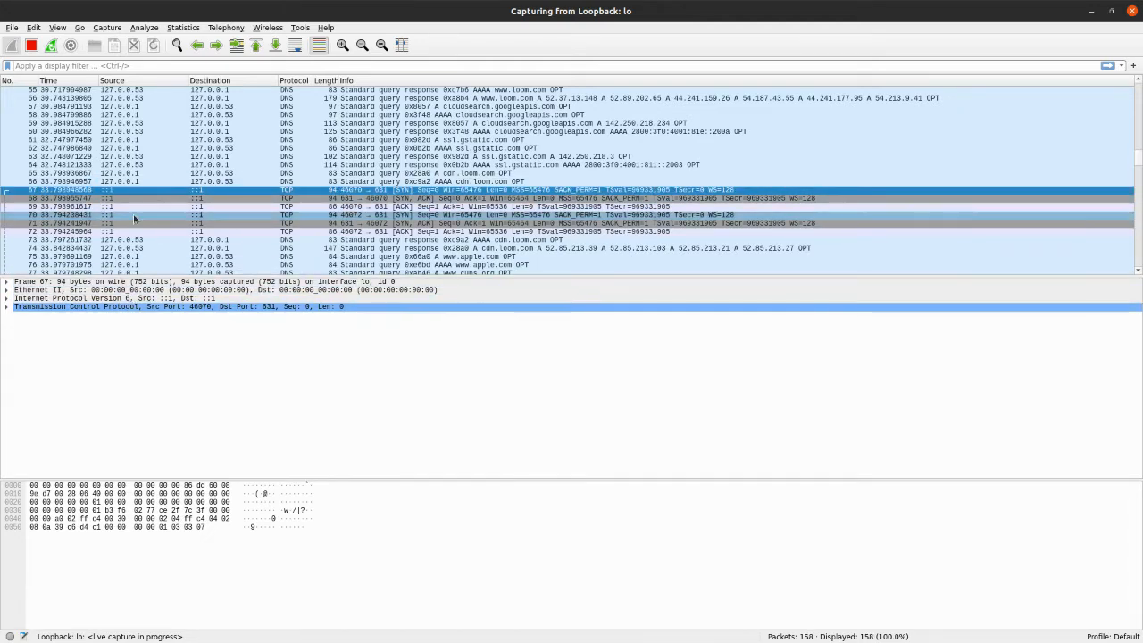
pyautogui.click(155, 197)
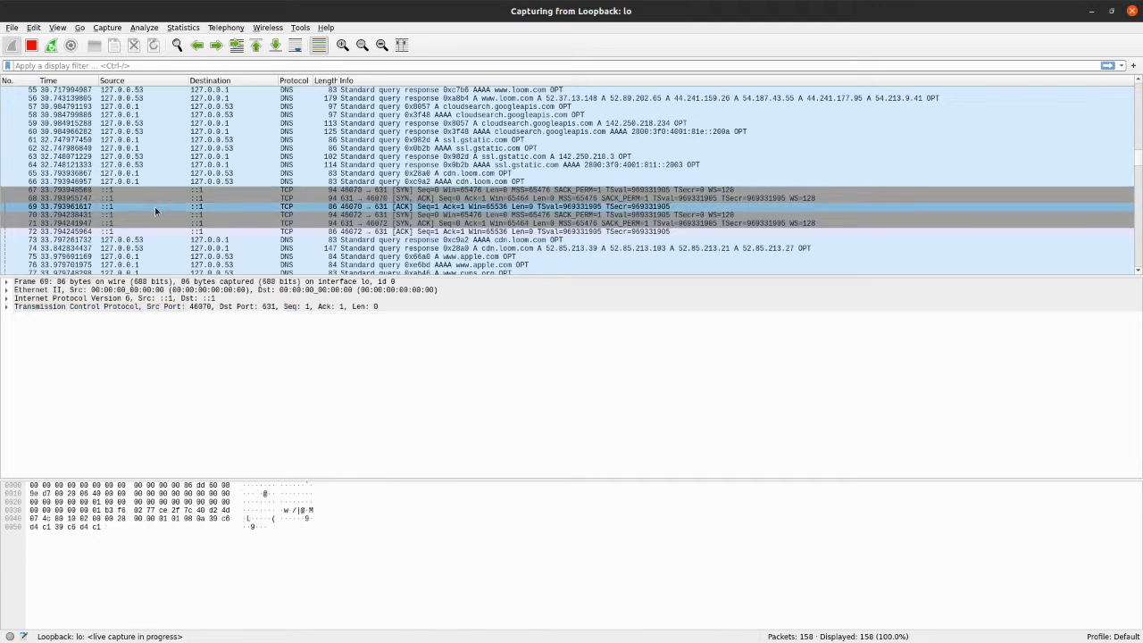
# Select SYN packet 67 and examine its Frame and Ethernet II details, including the source and destination MAC addresses, collapsing each section after viewing
pyautogui.click(157, 188)
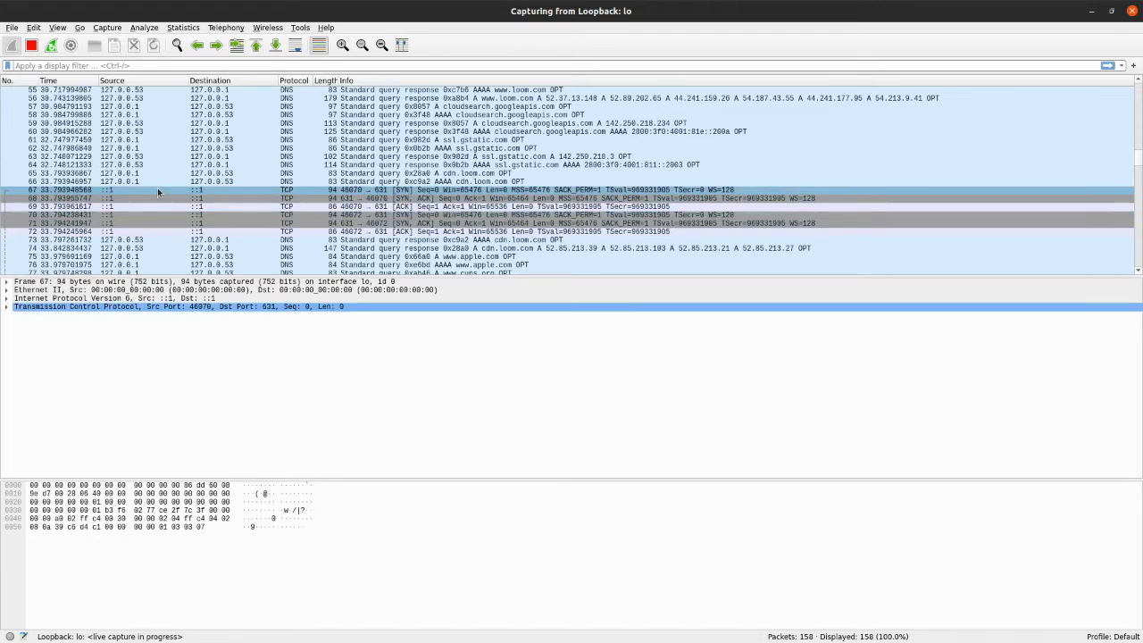
pyautogui.click(7, 283)
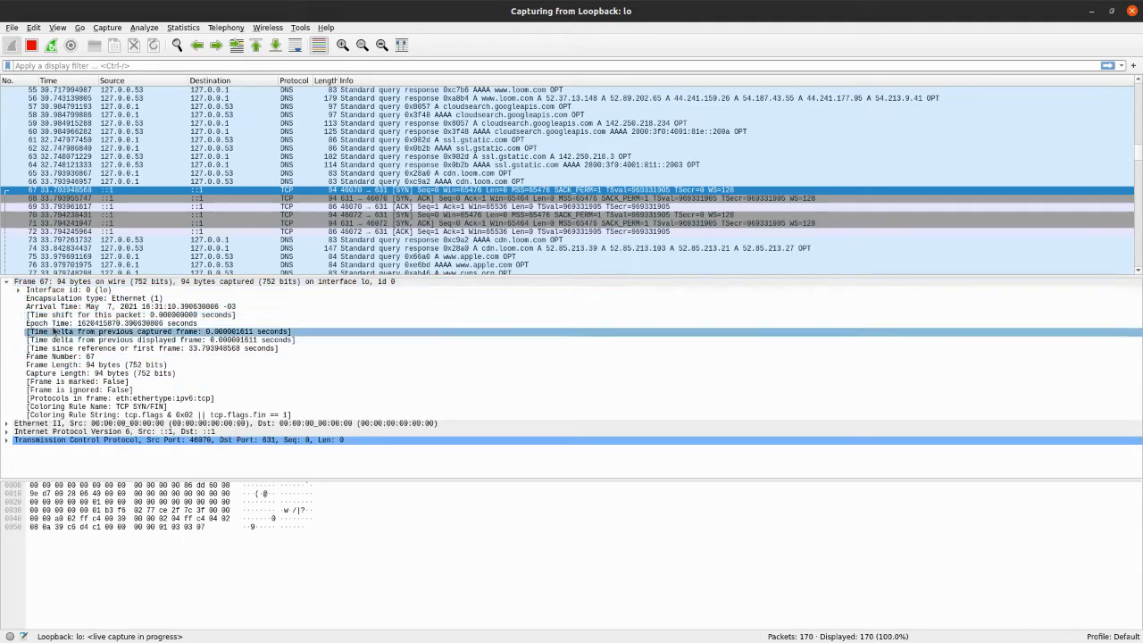
pyautogui.click(7, 282)
pyautogui.click(40, 291)
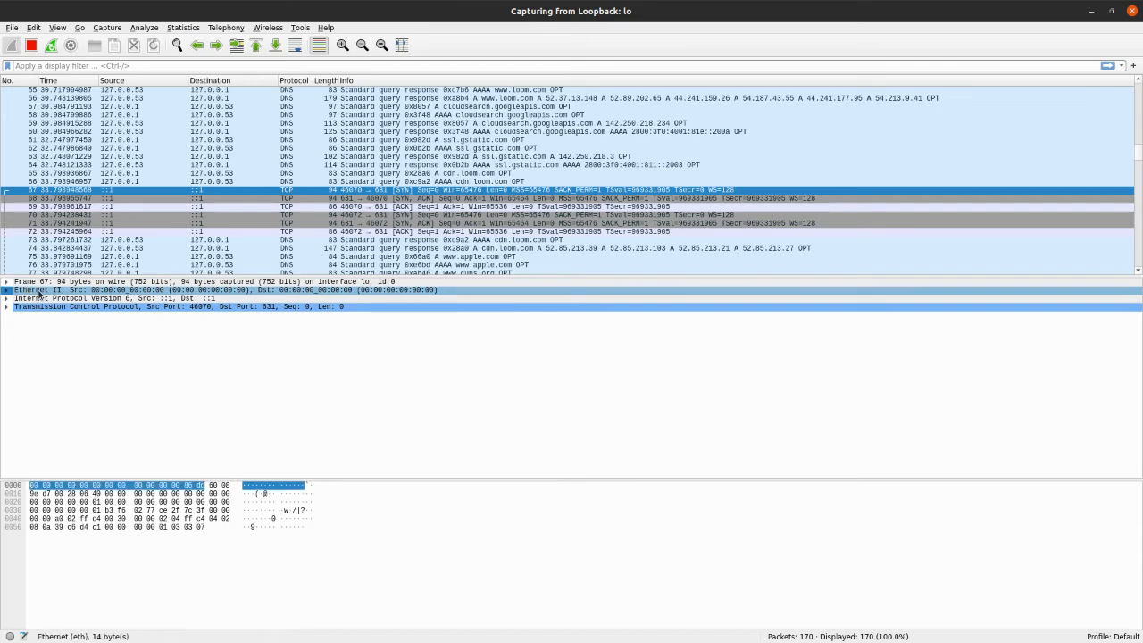
pyautogui.click(6, 290)
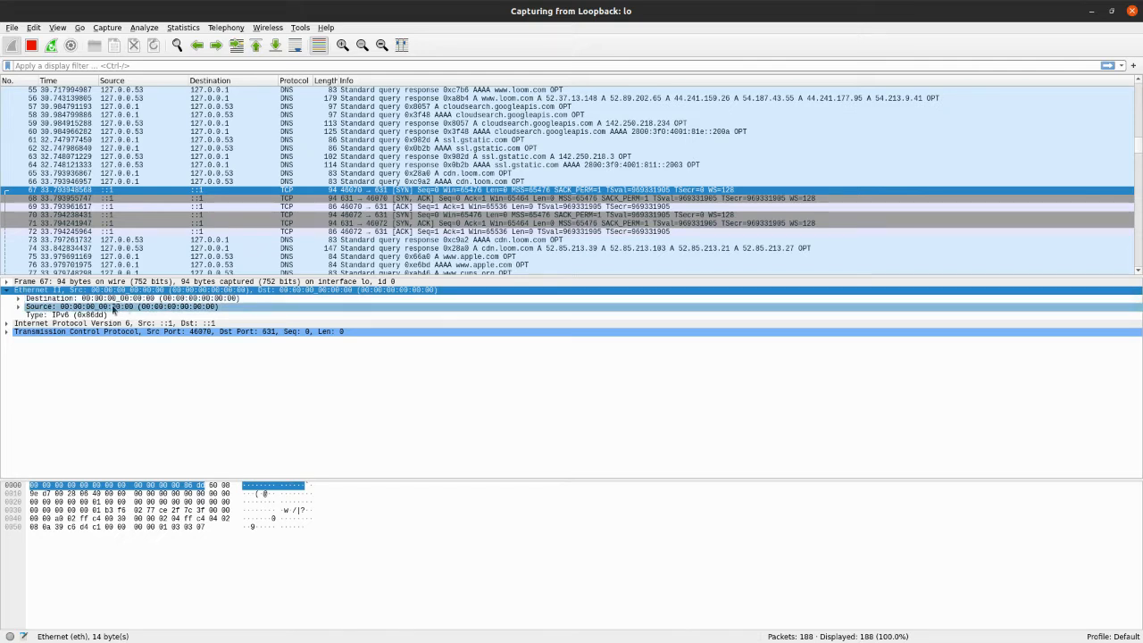
pyautogui.click(8, 290)
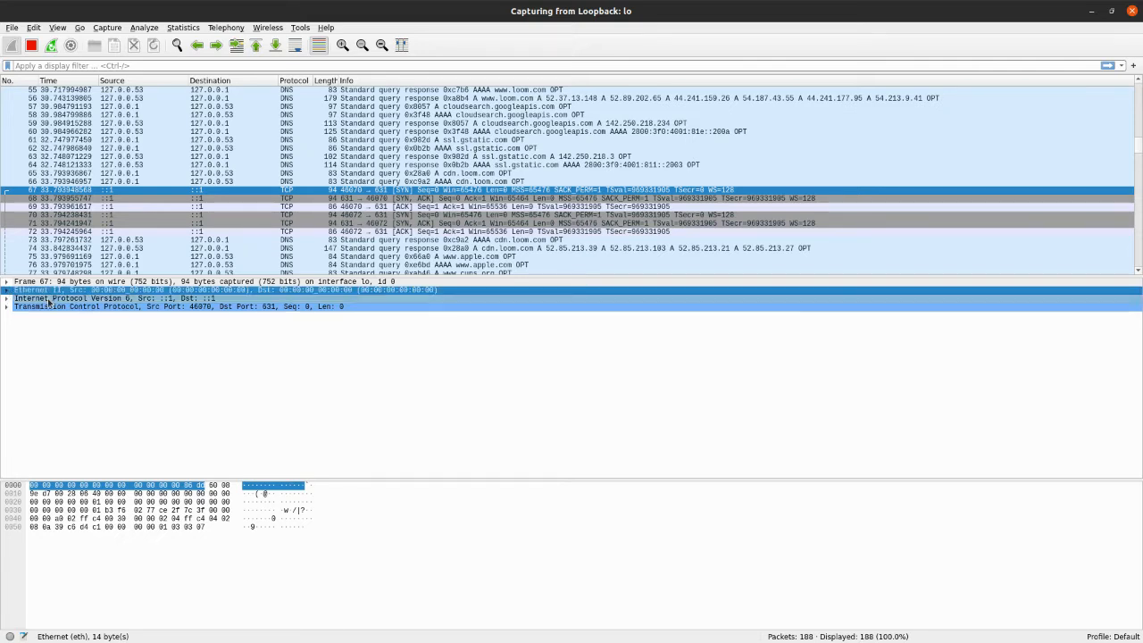
# Examine packet 67's Internet Protocol Version 6 header, checking the source and destination addresses, and collapse it again
pyautogui.click(49, 299)
pyautogui.click(7, 299)
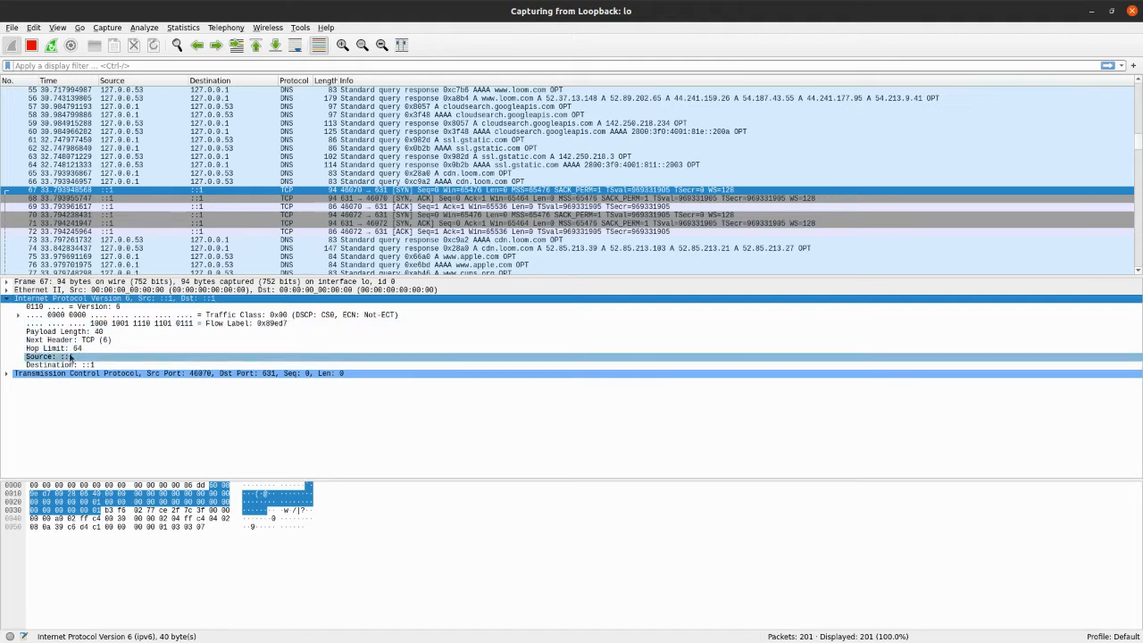
pyautogui.click(57, 358)
pyautogui.click(55, 366)
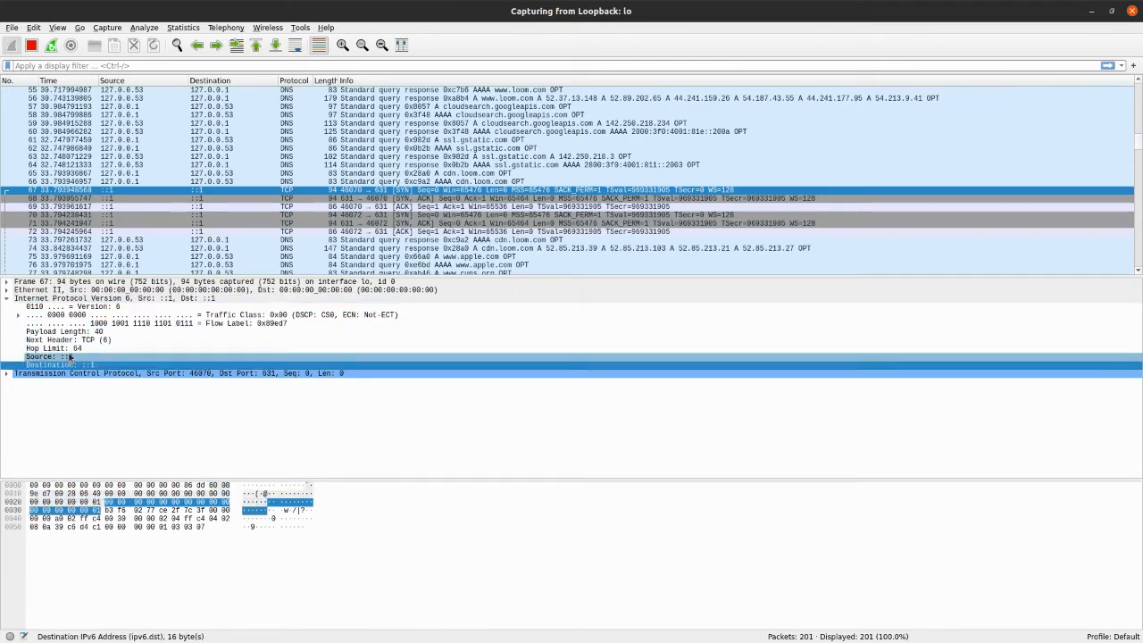
pyautogui.click(70, 357)
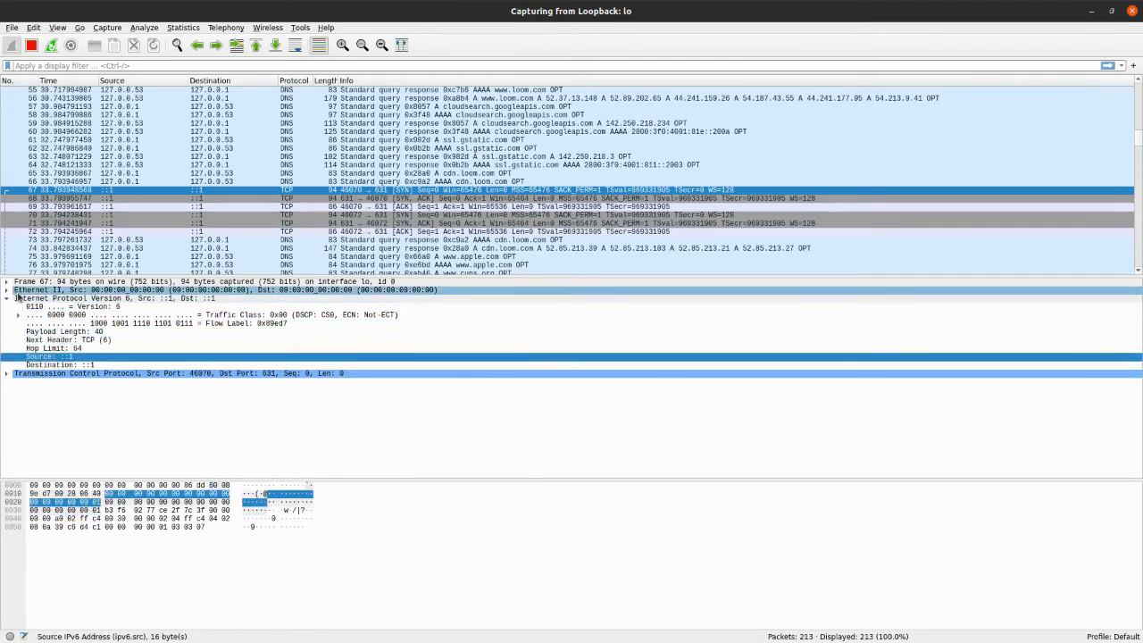
pyautogui.click(6, 299)
# Expand packet 67's Transmission Control Protocol header and inspect its source and destination ports
pyautogui.click(42, 308)
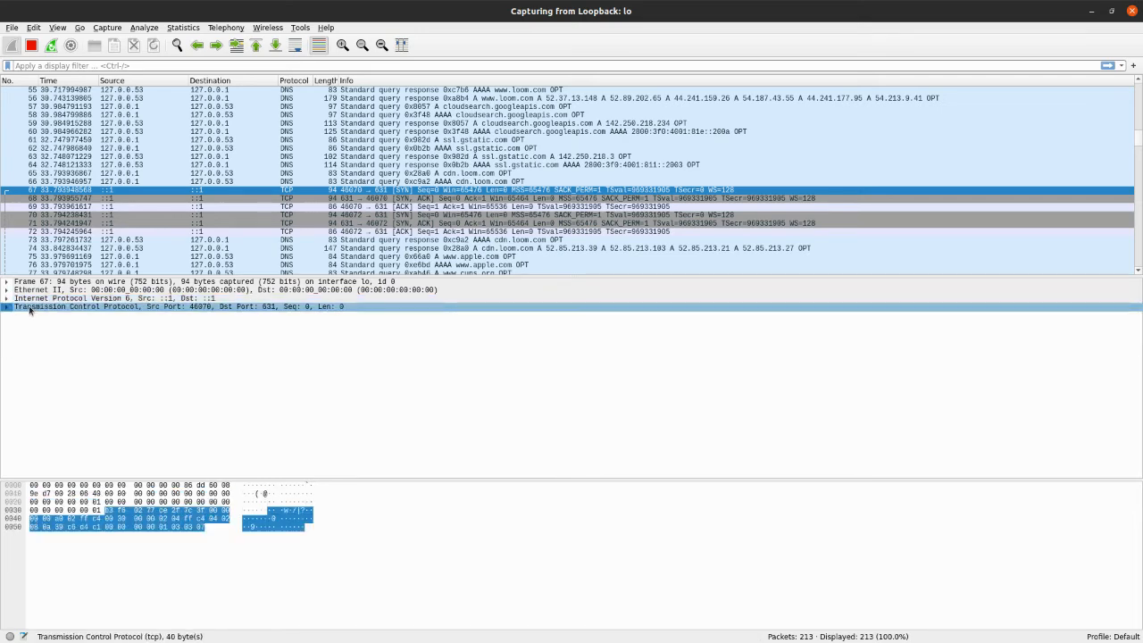
pyautogui.click(7, 306)
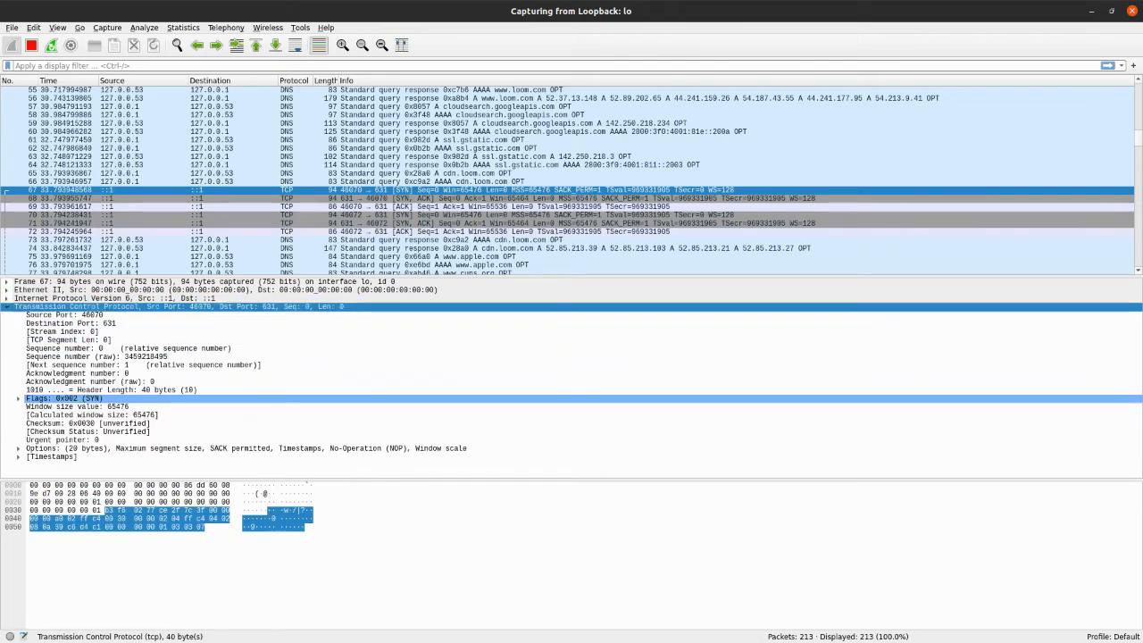
pyautogui.click(66, 316)
pyautogui.click(95, 324)
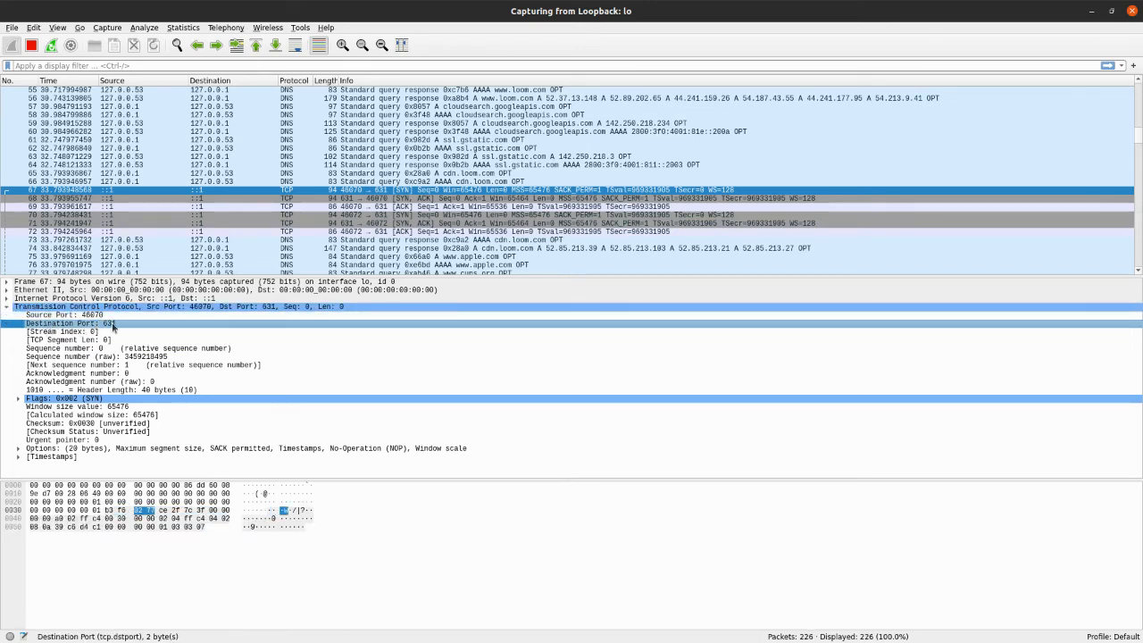
# Reopen packet 67's IPv6 header to review the source and destination addresses alongside the TCP ports, and collapse it
pyautogui.click(6, 298)
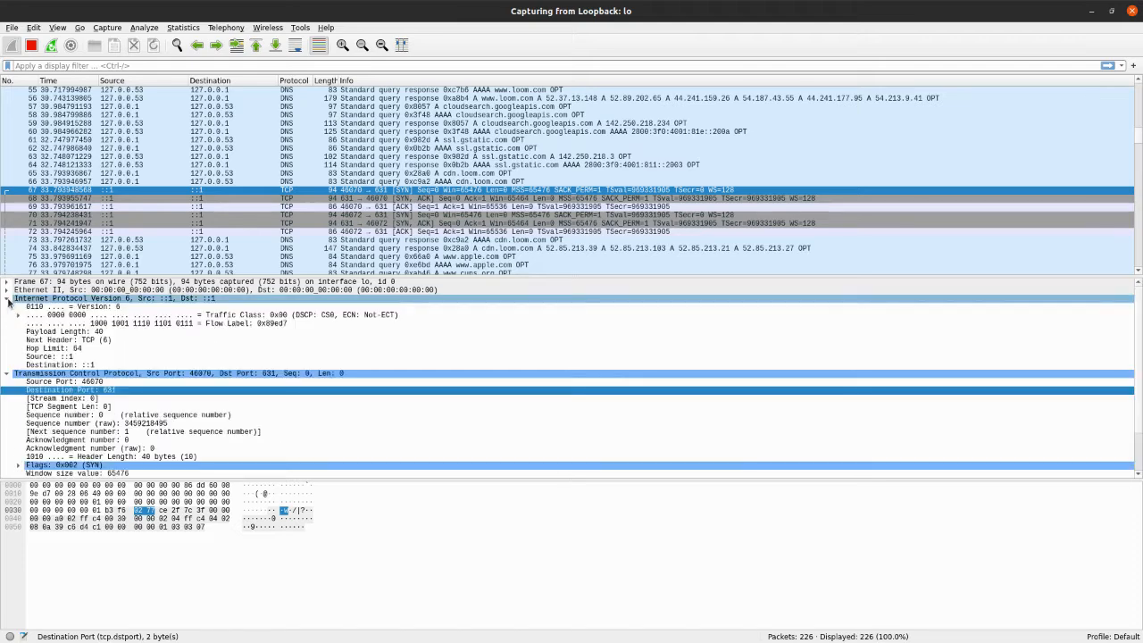
pyautogui.click(76, 357)
pyautogui.click(77, 365)
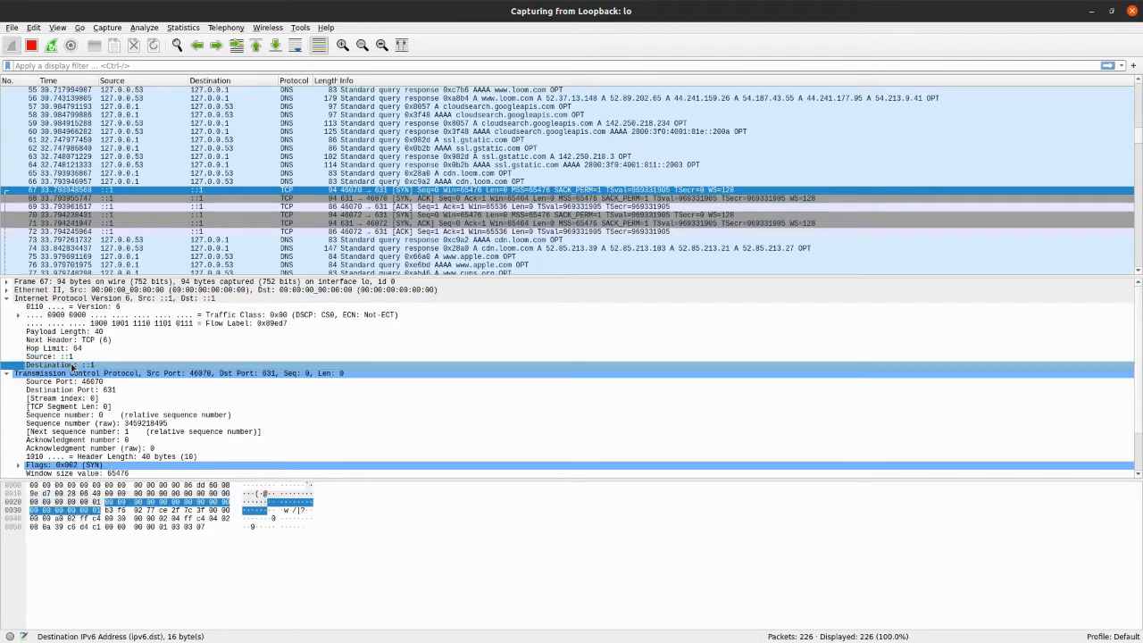
pyautogui.click(7, 300)
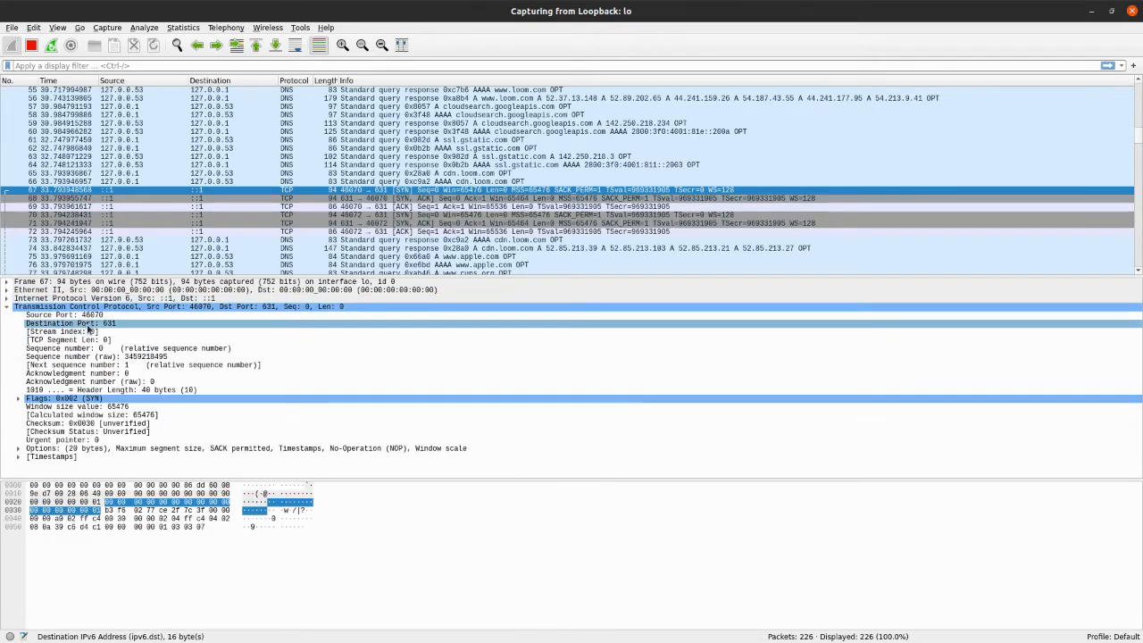
# Compare the Source Port and Destination Port fields in packet 67's TCP header
pyautogui.click(88, 324)
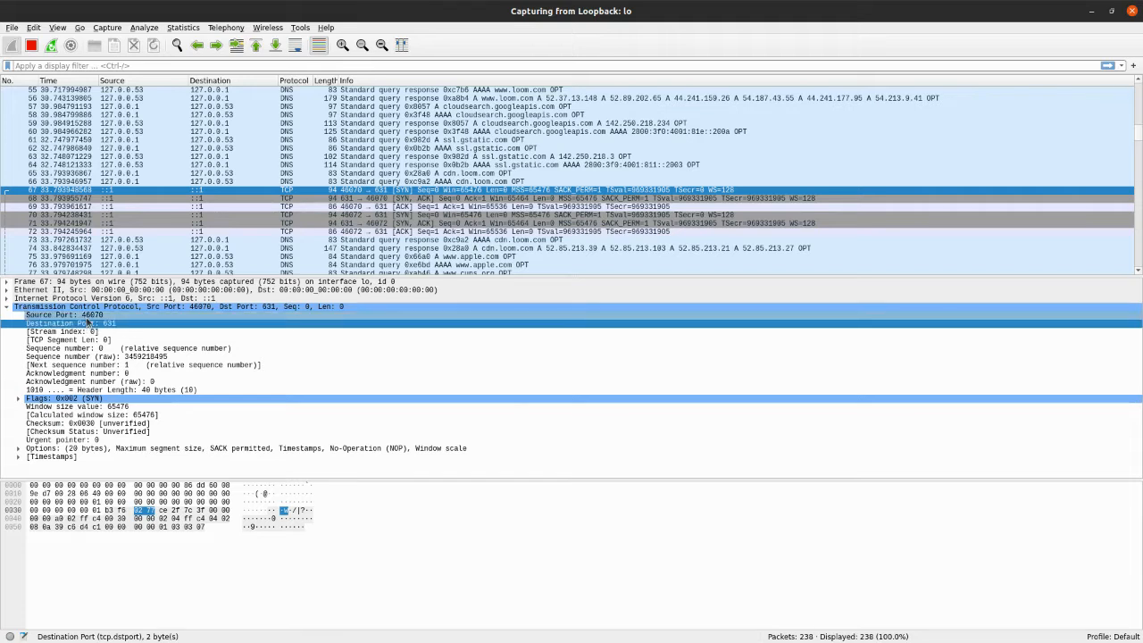
pyautogui.click(93, 318)
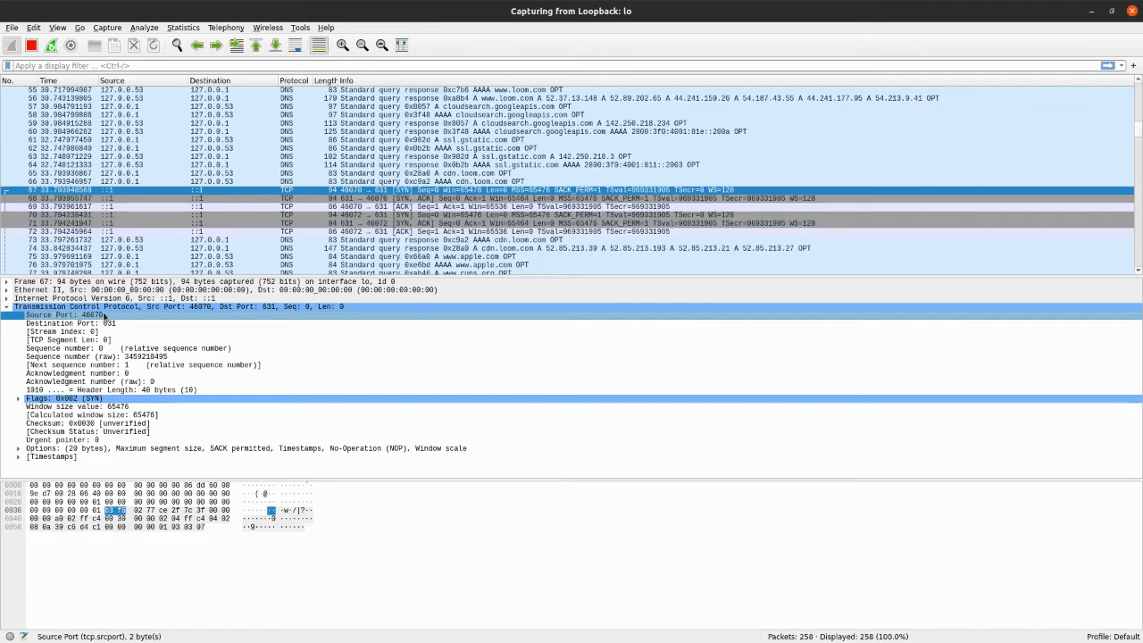
pyautogui.click(106, 324)
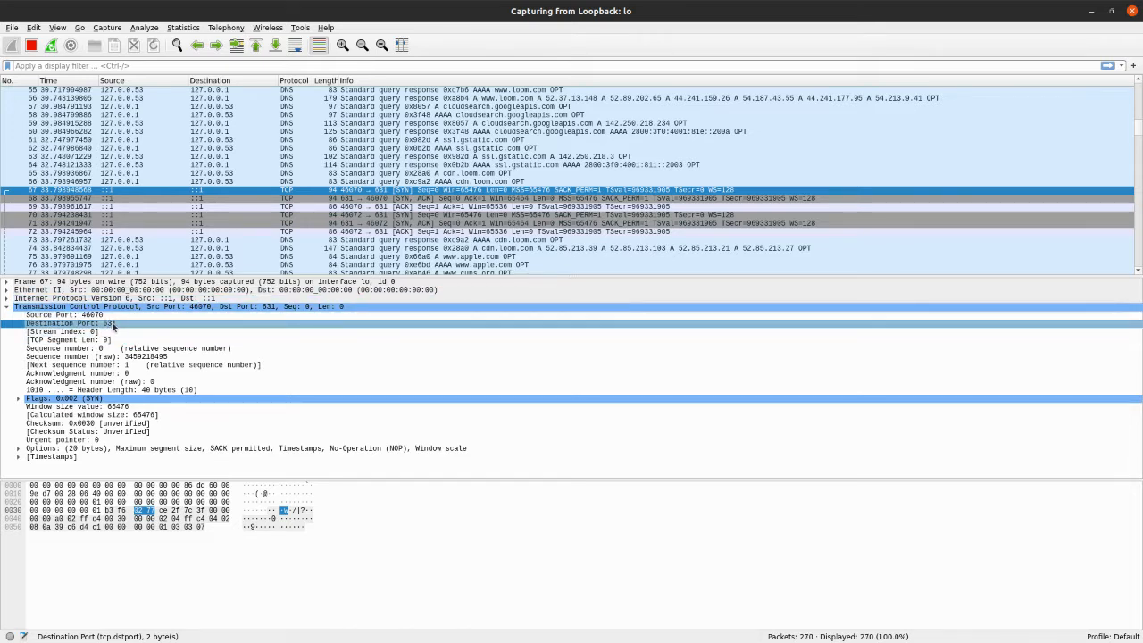
pyautogui.click(93, 315)
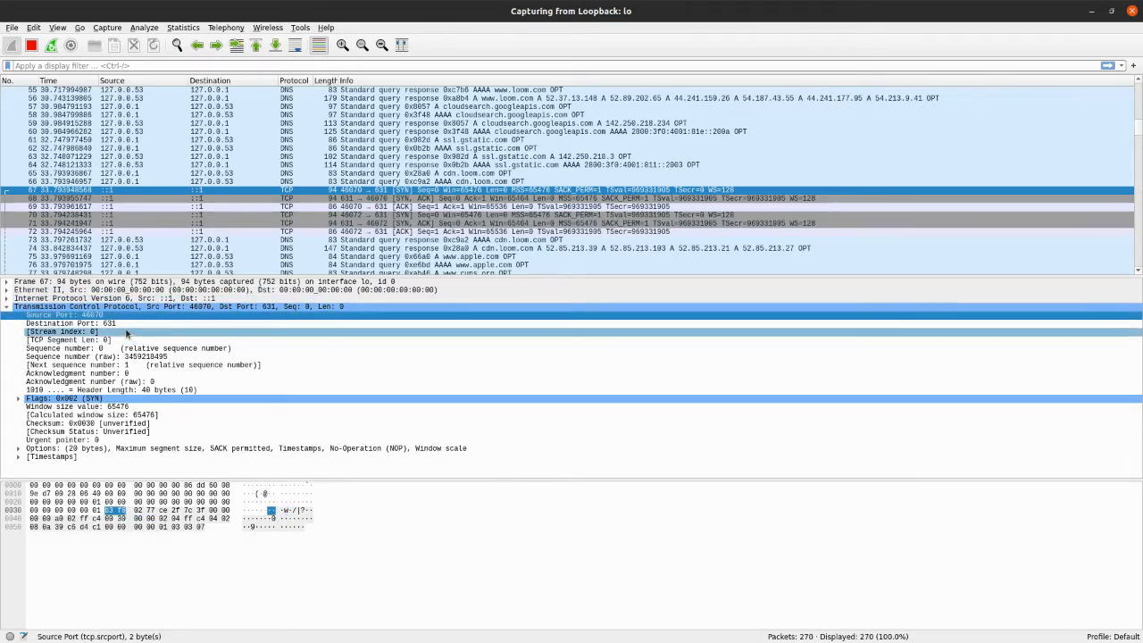
pyautogui.click(126, 324)
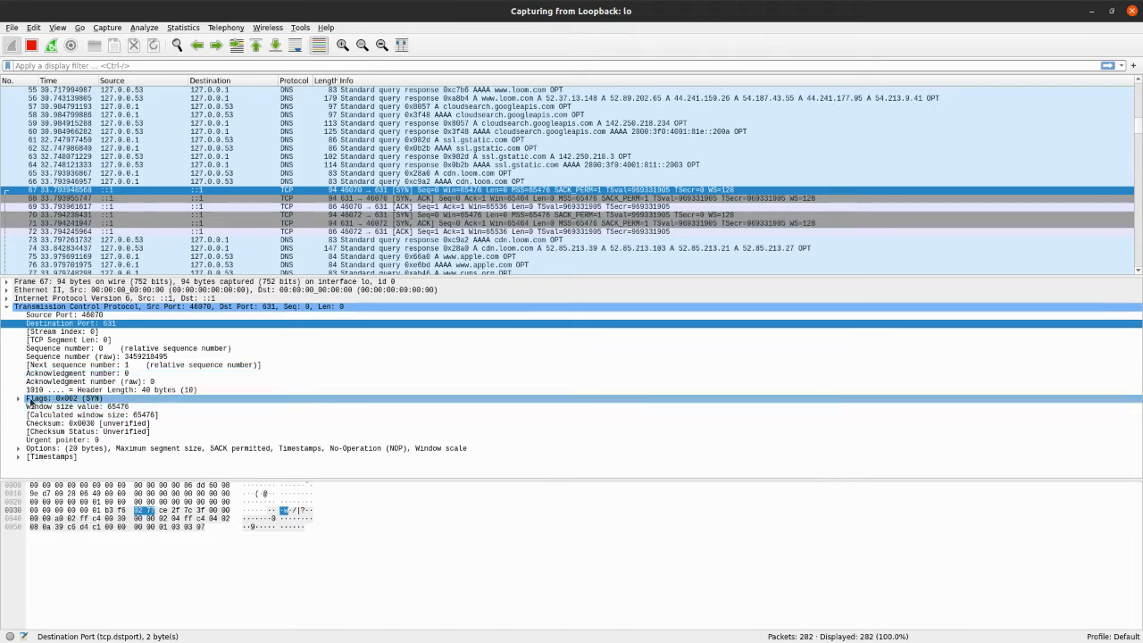
# Expand the TCP flags of packet 67, check the Acknowledgment and Syn bits, and collapse the flags
pyautogui.click(18, 399)
pyautogui.scroll(-2, 134, 429)
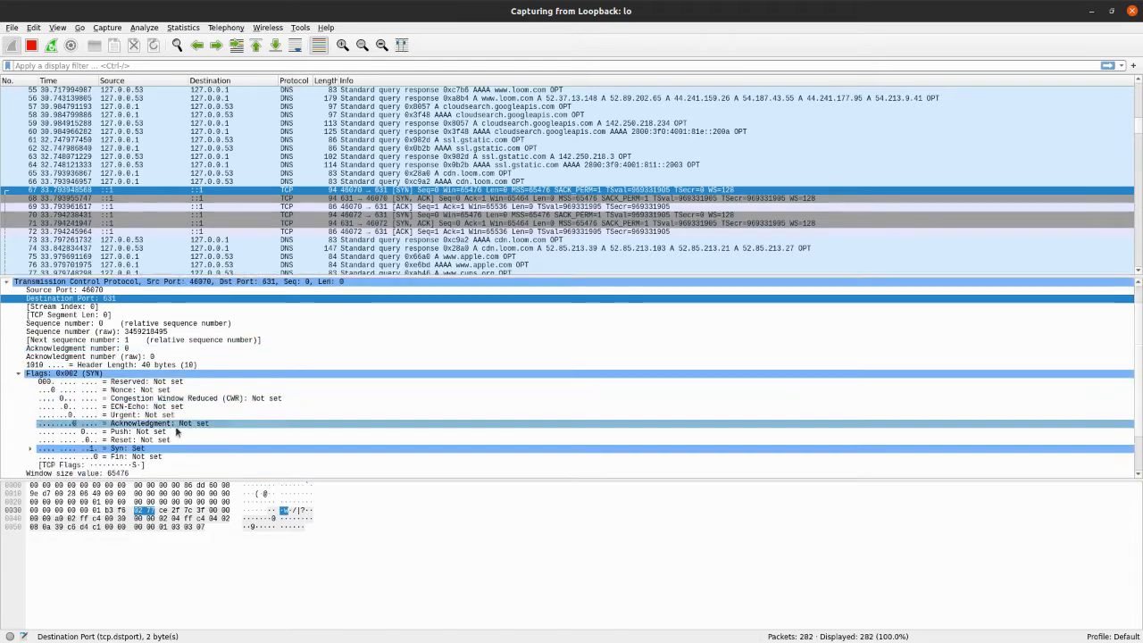
pyautogui.click(134, 426)
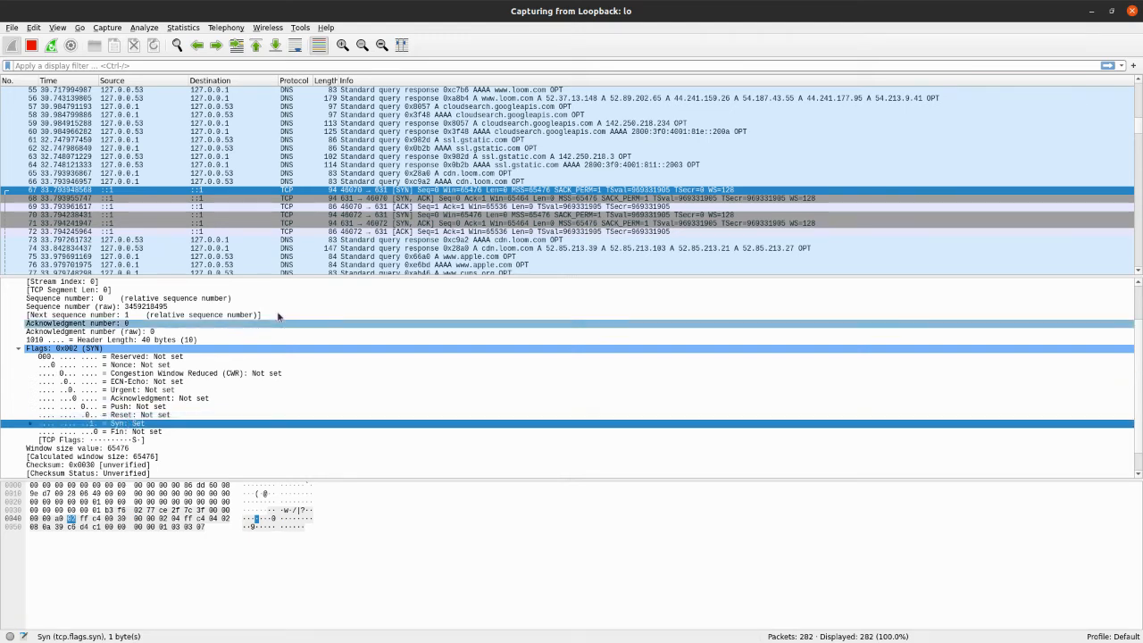
pyautogui.click(18, 349)
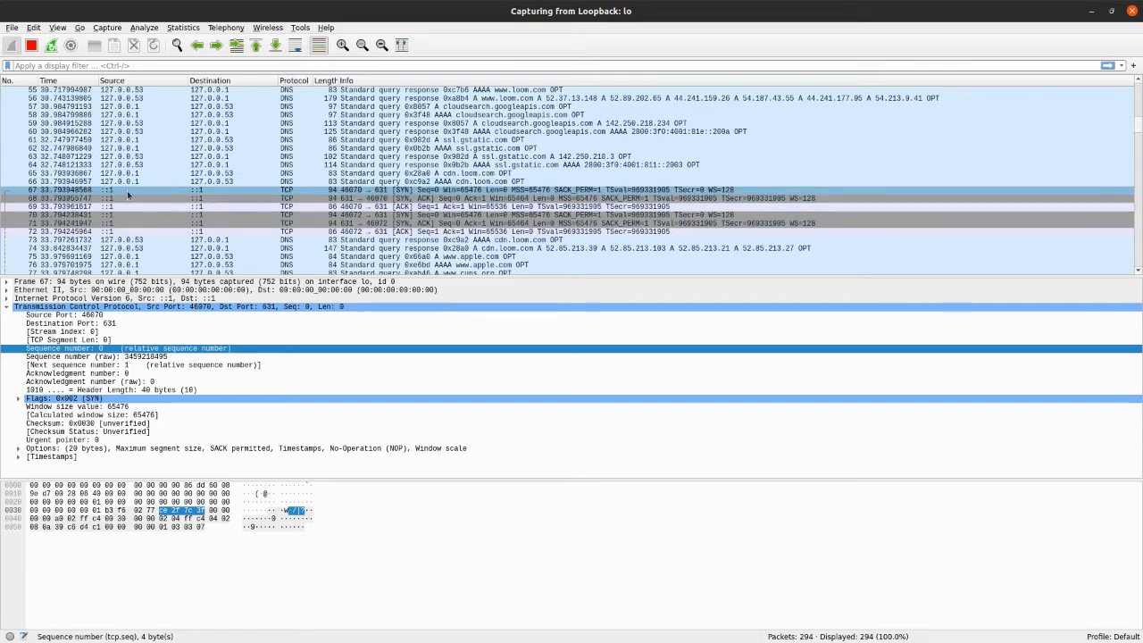
# Compare the ports and flags of SYN packet 67 and SYN-ACK packet 68, and finish on ACK packet 69
pyautogui.click(340, 190)
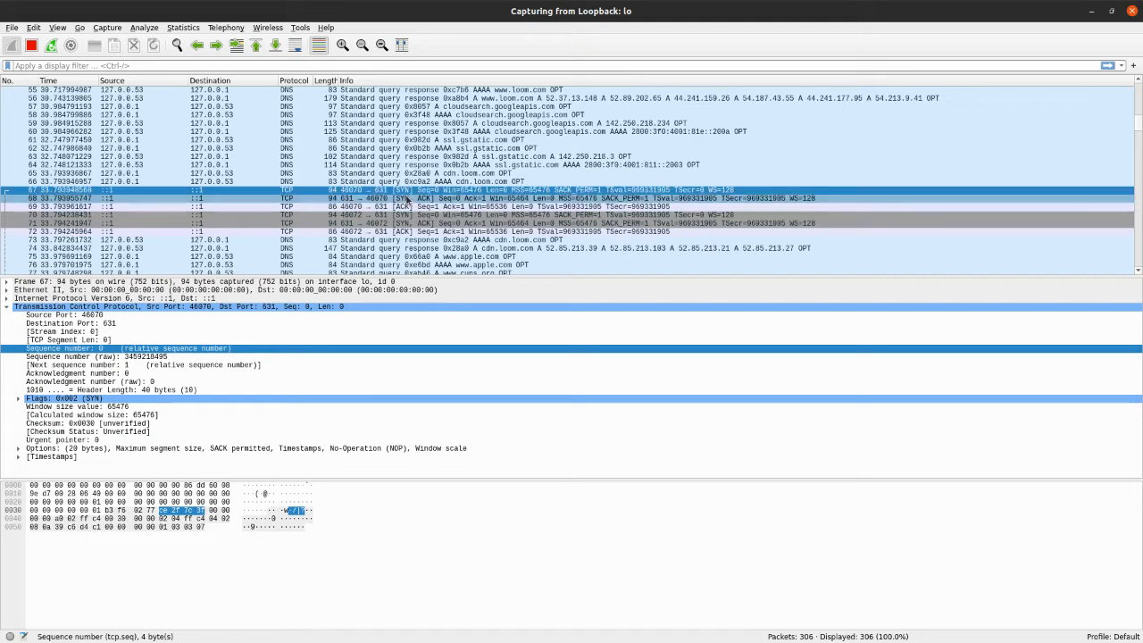
pyautogui.click(407, 199)
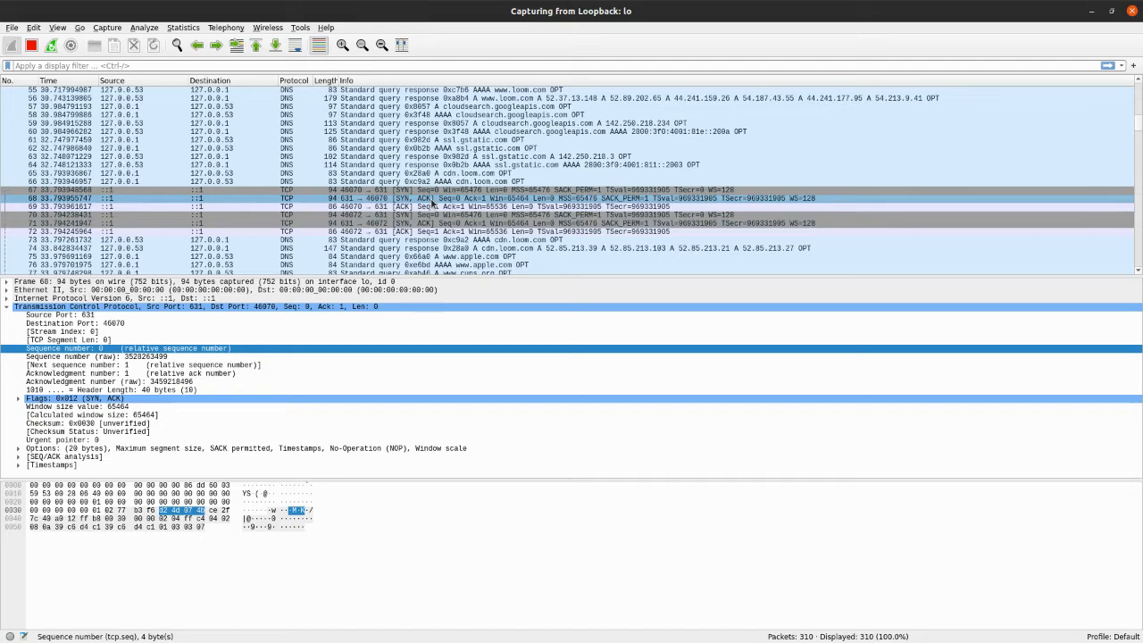
pyautogui.click(364, 190)
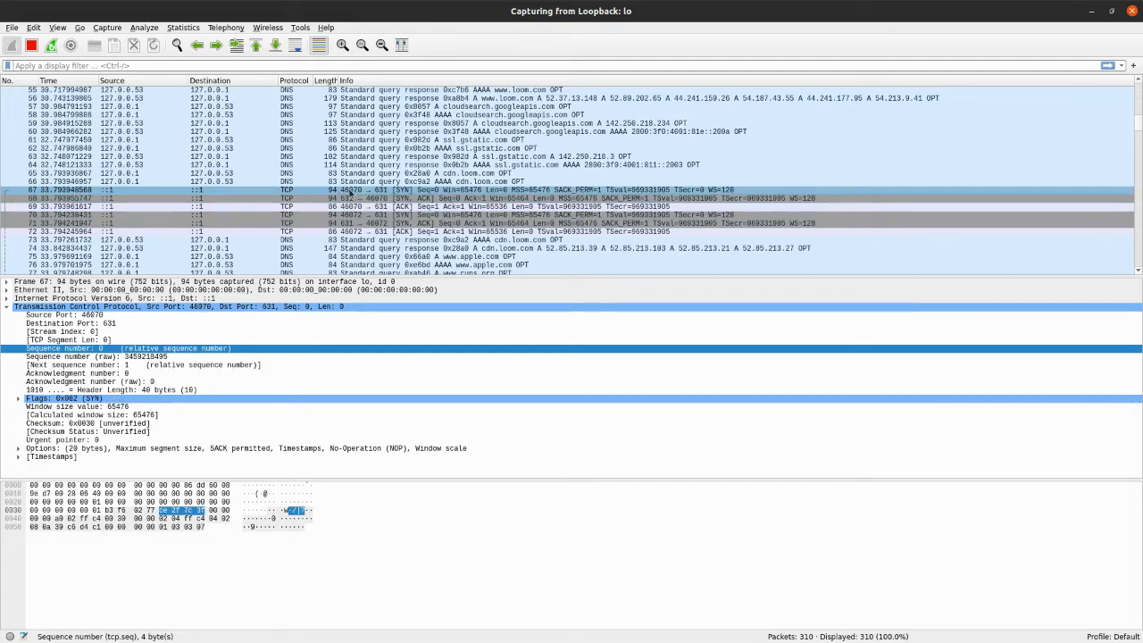
pyautogui.click(404, 192)
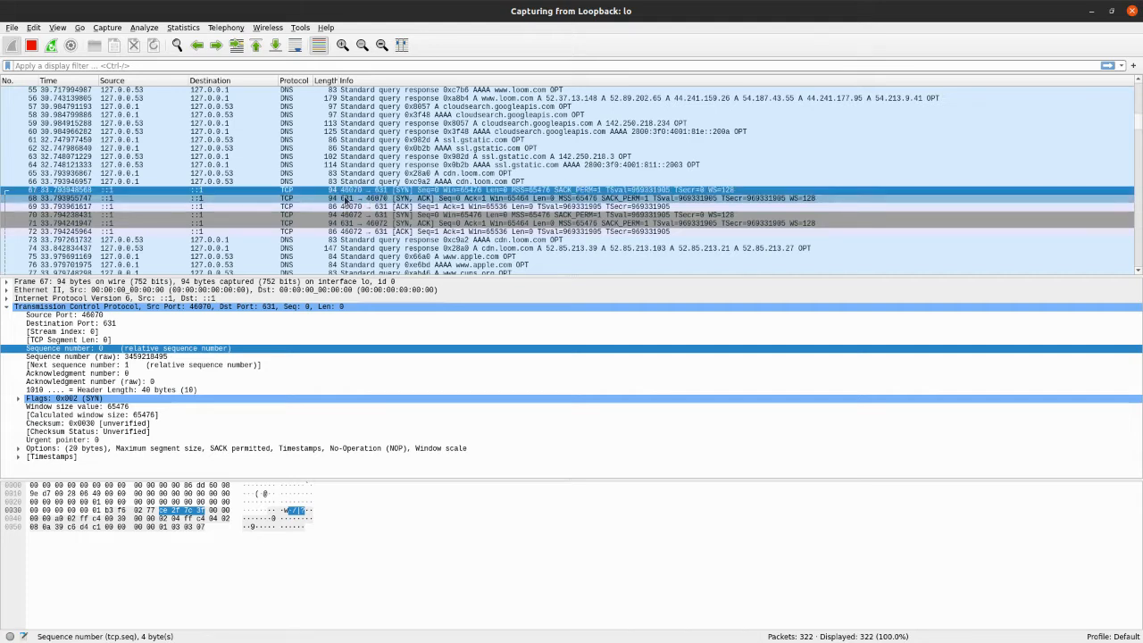
pyautogui.click(417, 199)
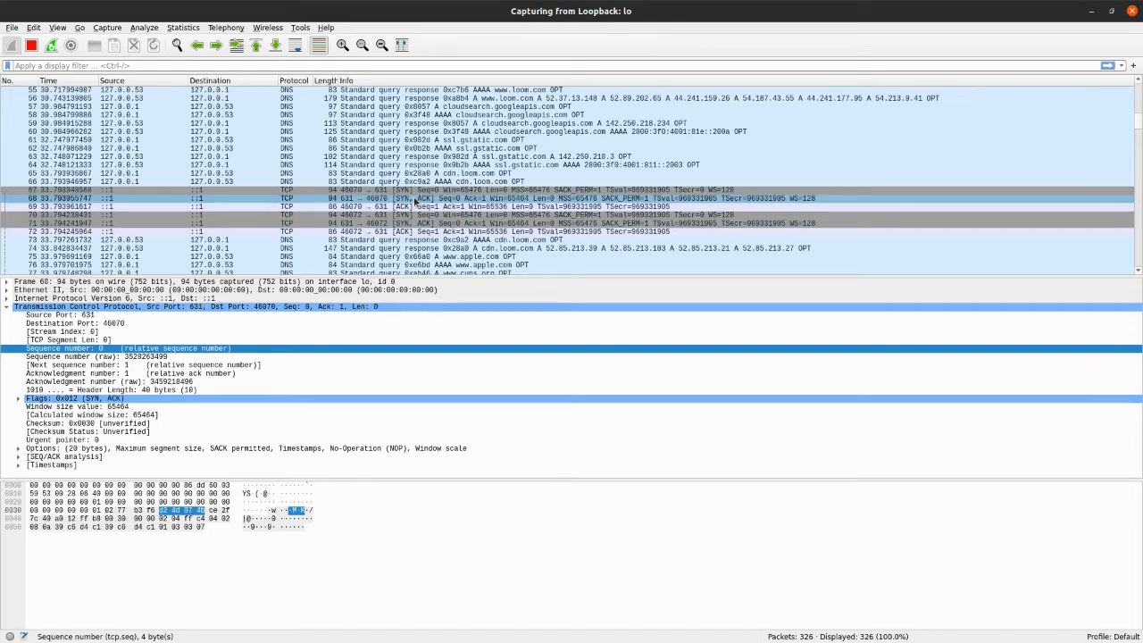
pyautogui.click(353, 206)
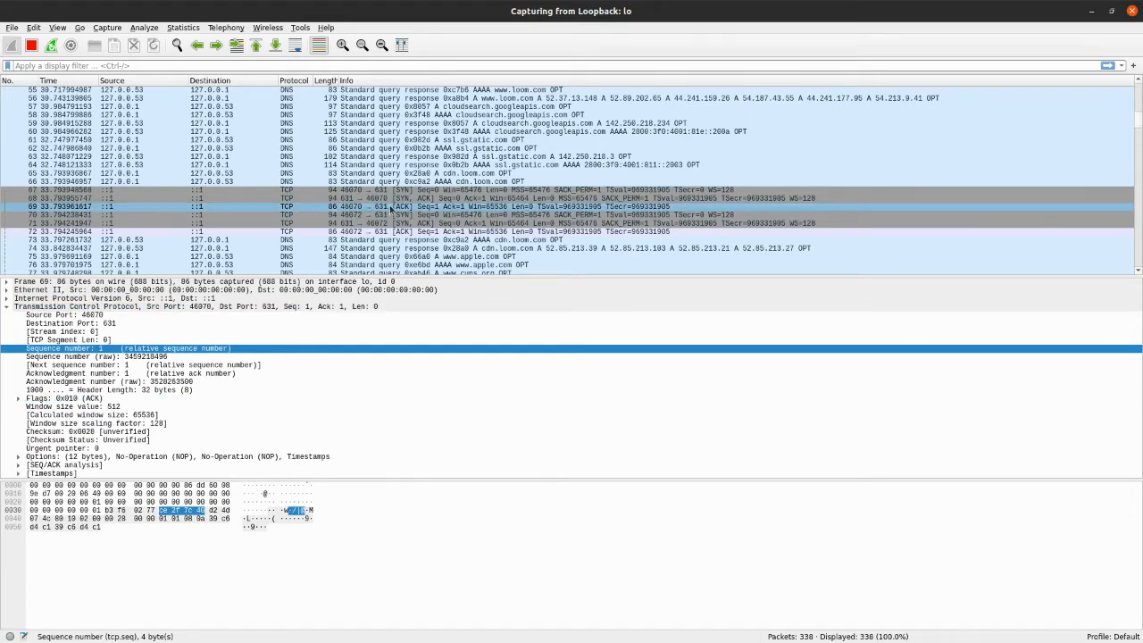
# Step through handshake packets 67, 68 and 69 in order, and recheck the SYN-ACK and ACK packets
pyautogui.click(382, 190)
pyautogui.click(378, 198)
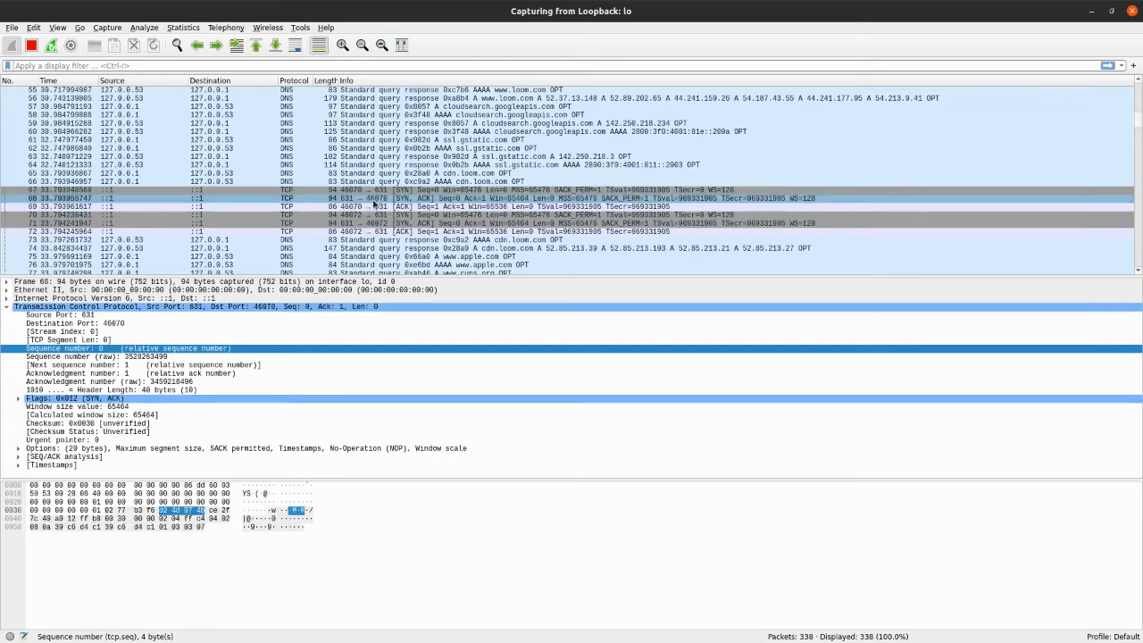
pyautogui.click(373, 208)
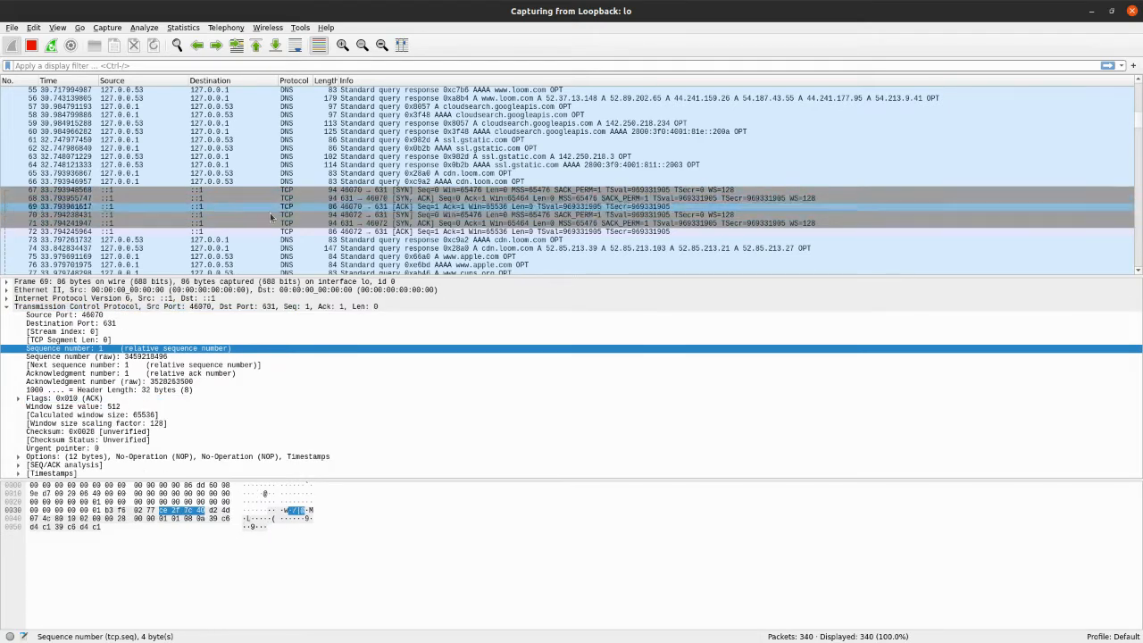
pyautogui.click(295, 199)
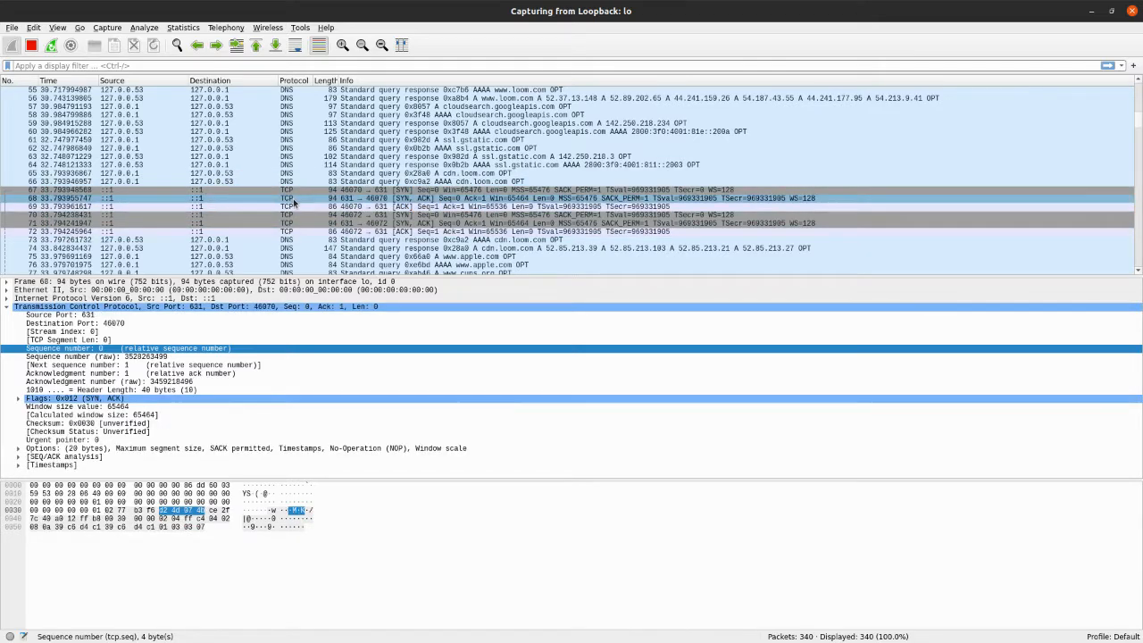
pyautogui.click(301, 206)
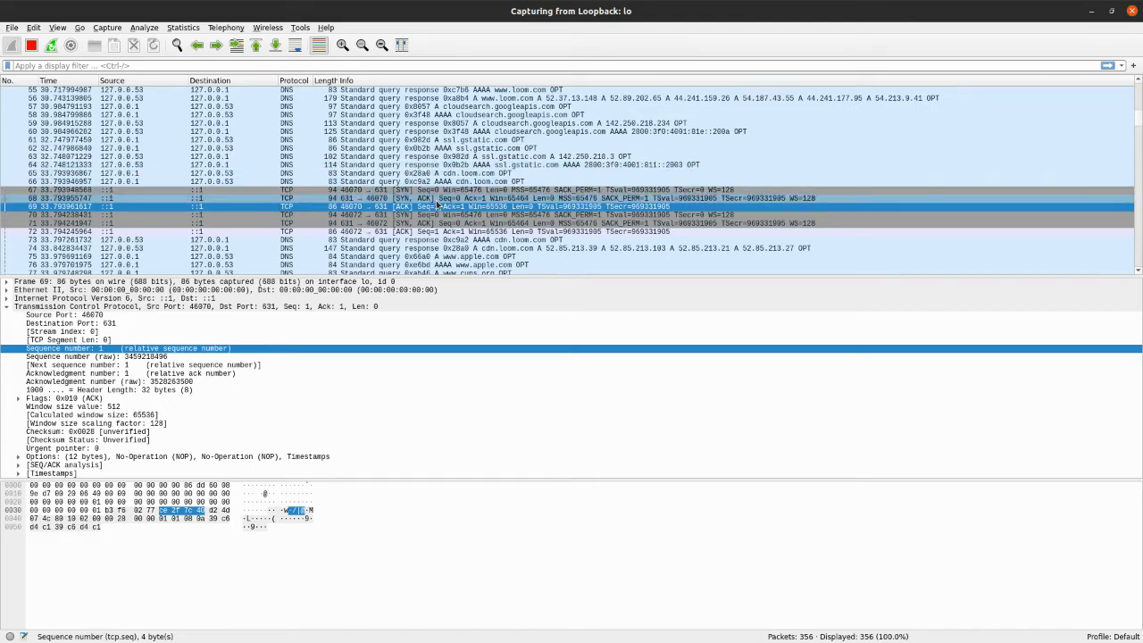
# Review the handshake once more from packet 67 down to packet 69 and return to SYN packet 67
pyautogui.click(363, 191)
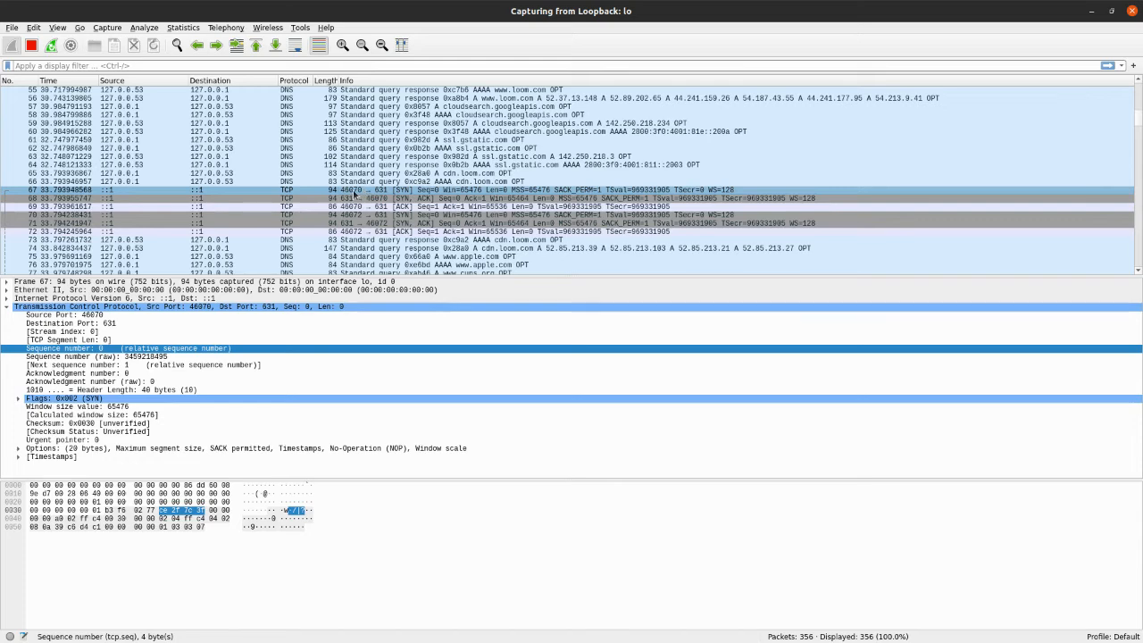
pyautogui.press('Down')
pyautogui.press('Down')
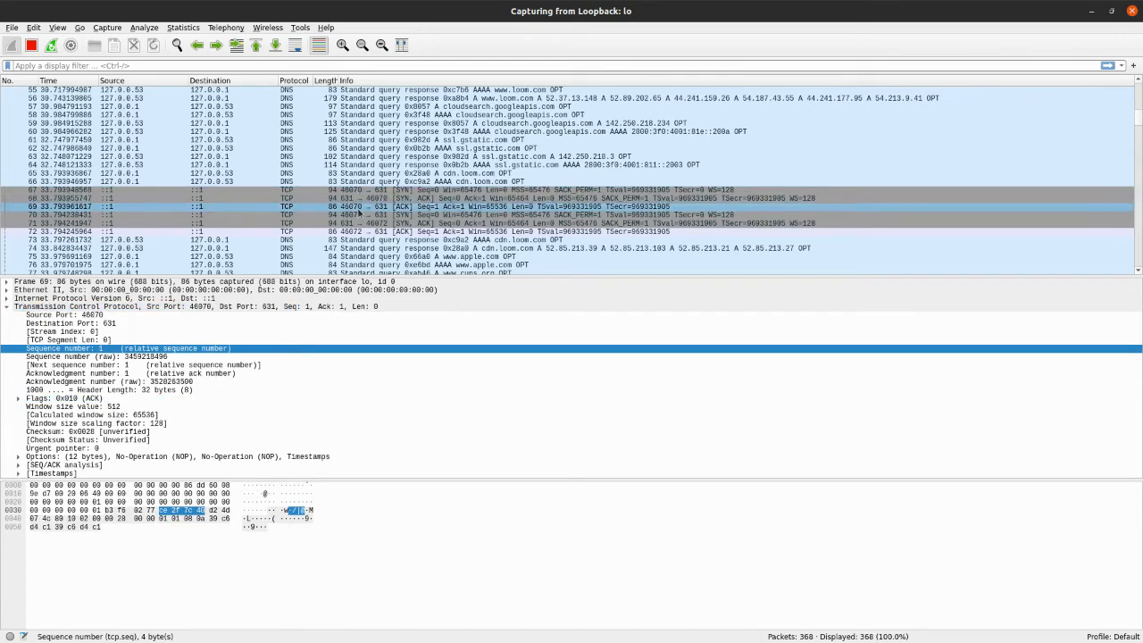
pyautogui.click(351, 191)
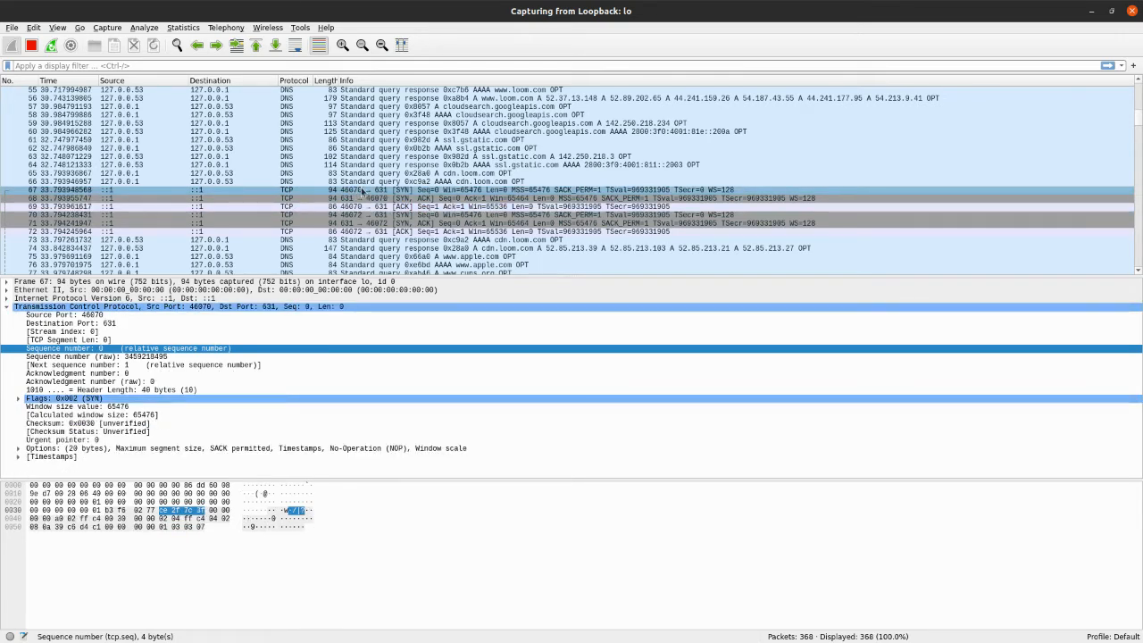
# Compare the second handshake in packets 70 to 72 with packets 67 to 69, and finish on SYN packet 70
pyautogui.click(363, 215)
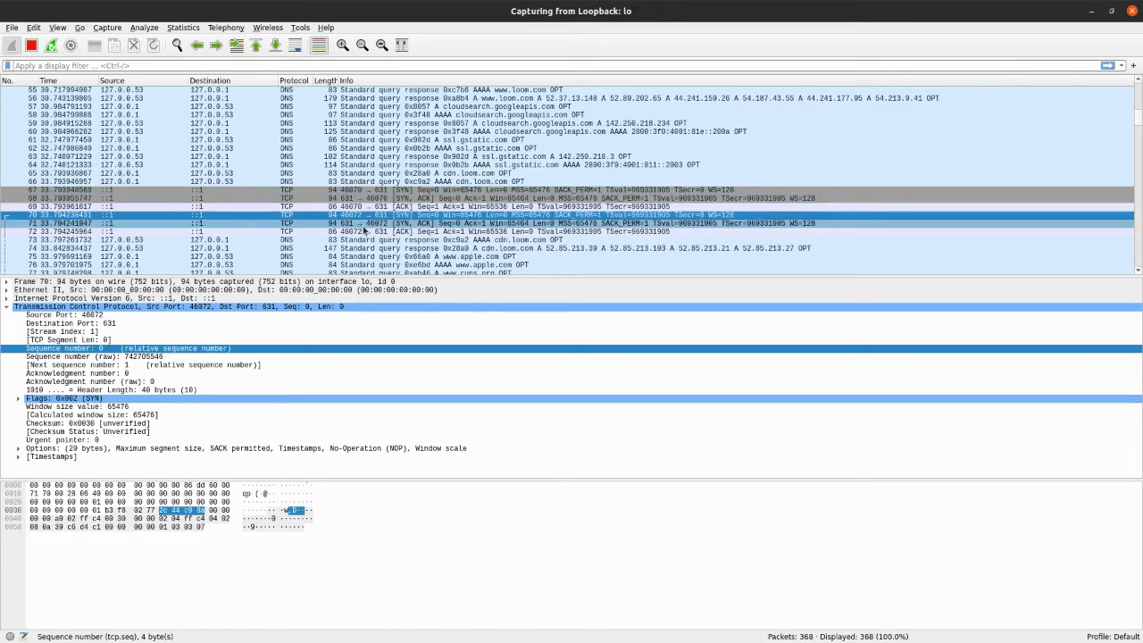
pyautogui.click(367, 224)
pyautogui.click(367, 233)
pyautogui.click(354, 184)
pyautogui.click(355, 200)
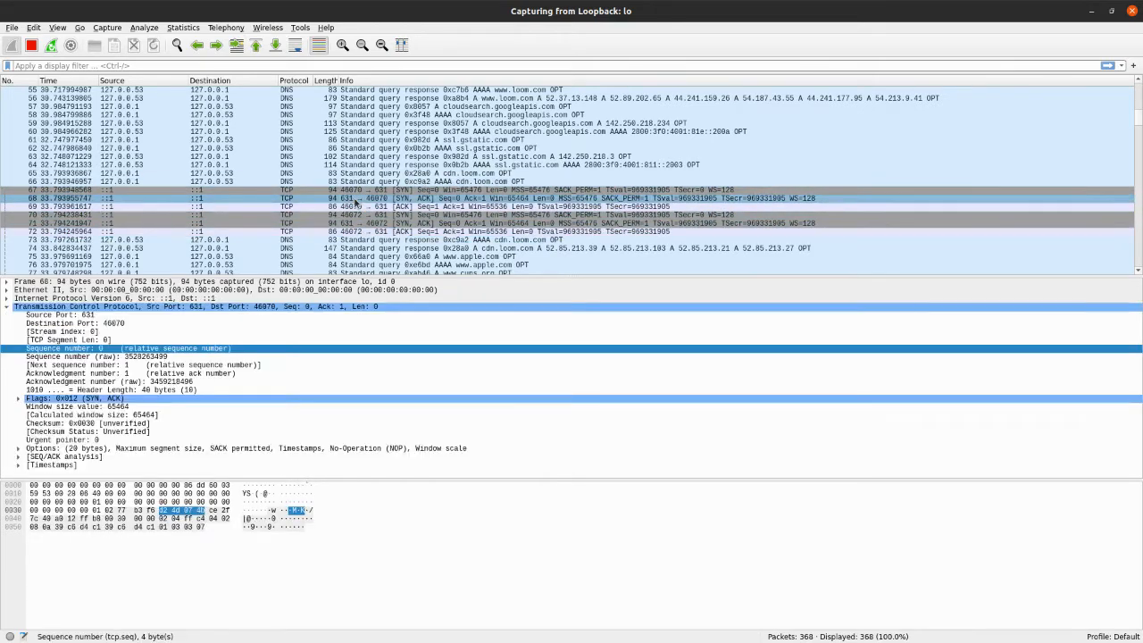
pyautogui.click(353, 207)
pyautogui.click(348, 223)
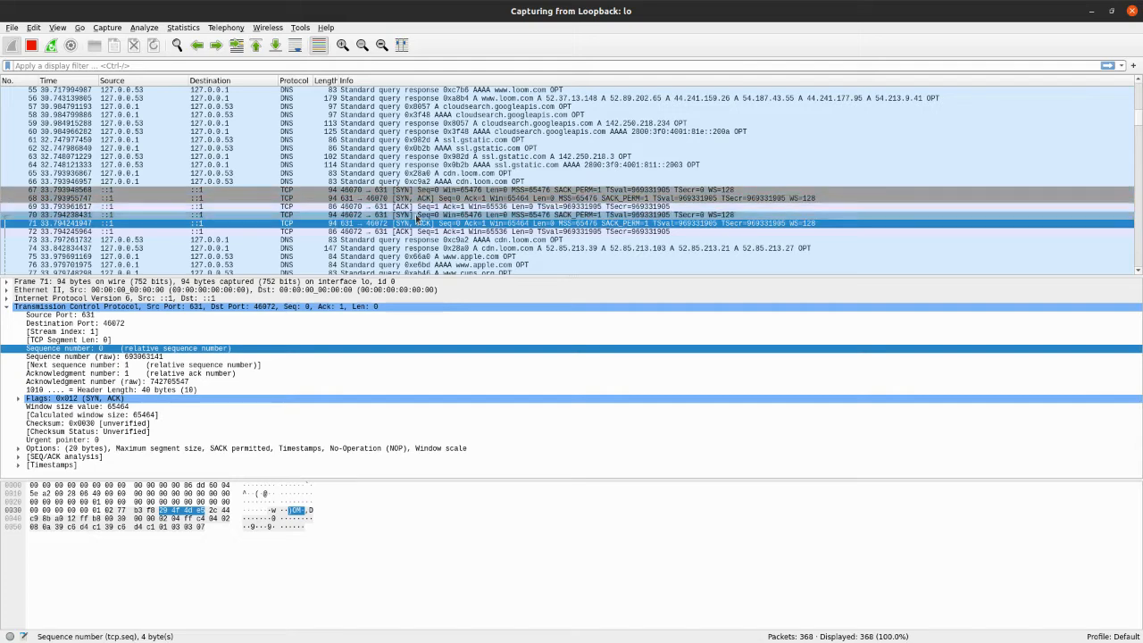
pyautogui.click(384, 215)
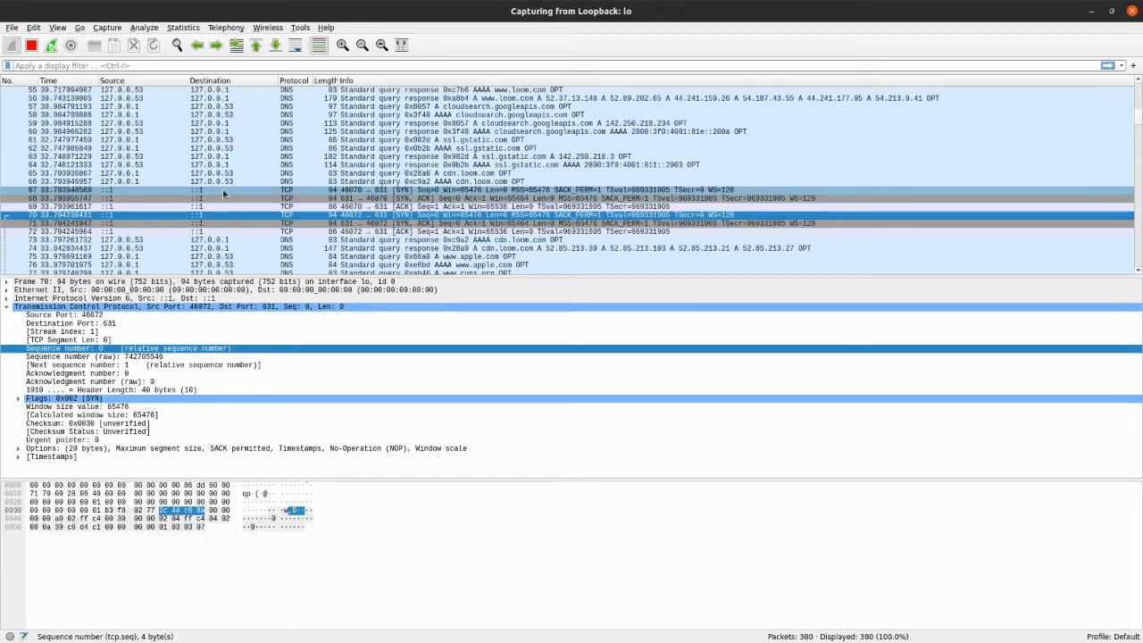
# Find the connection-closing packets of the port 631 sessions and inspect FIN-ACK packets 172 and 171 and ACK packet 174
pyautogui.scroll(-3, 440, 190)
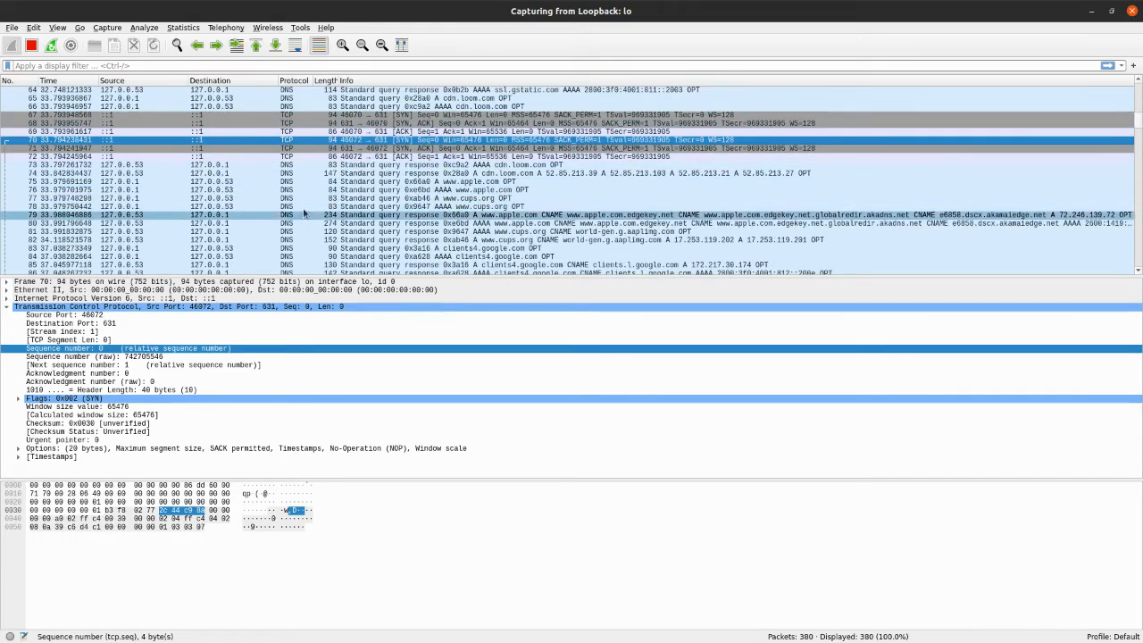
pyautogui.scroll(-8, 440, 190)
pyautogui.scroll(-17, 437, 198)
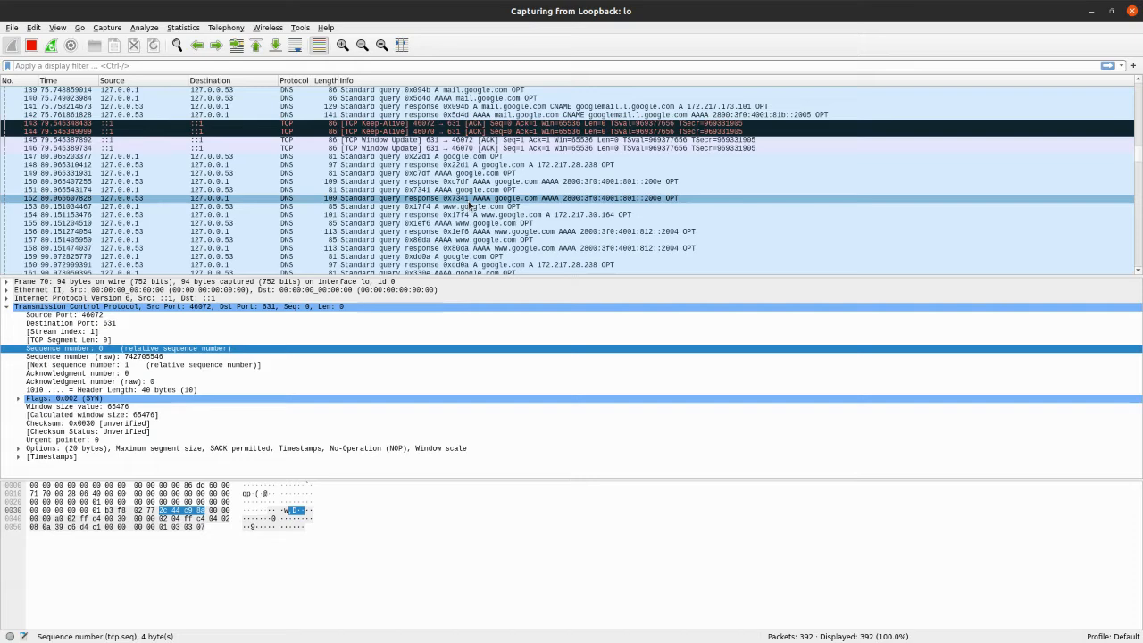
pyautogui.scroll(-8, 464, 201)
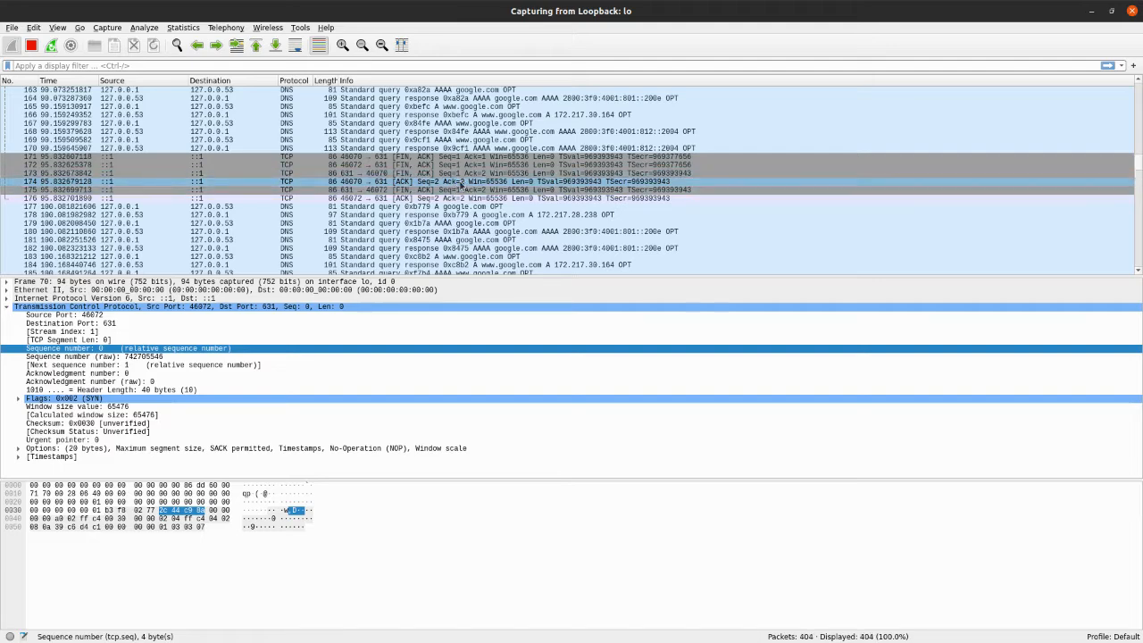
pyautogui.click(375, 166)
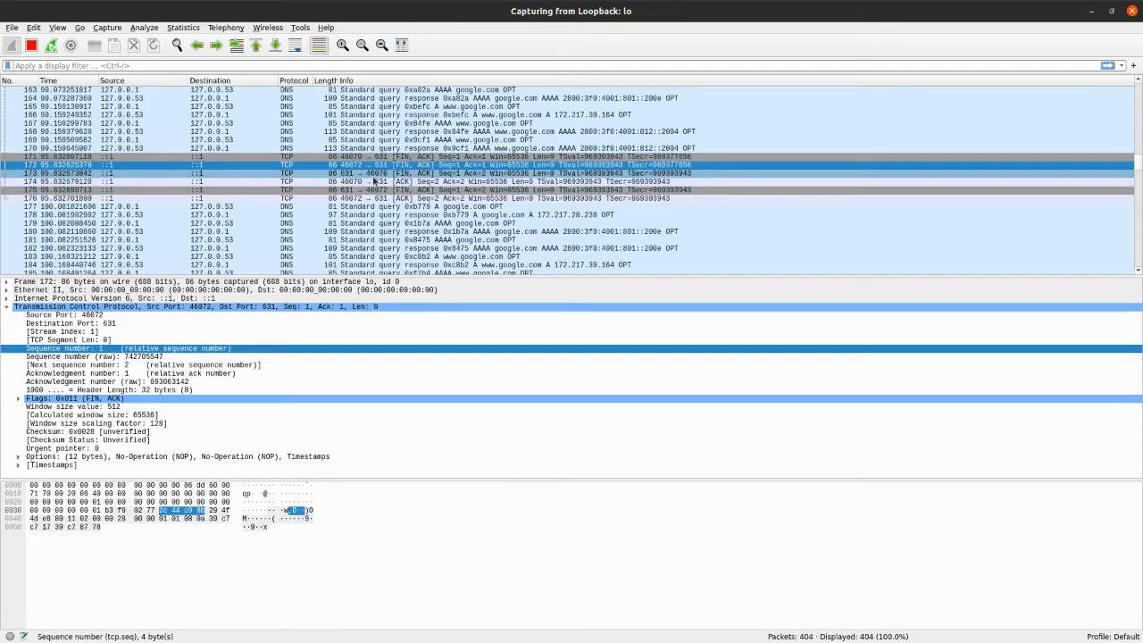
pyautogui.click(383, 157)
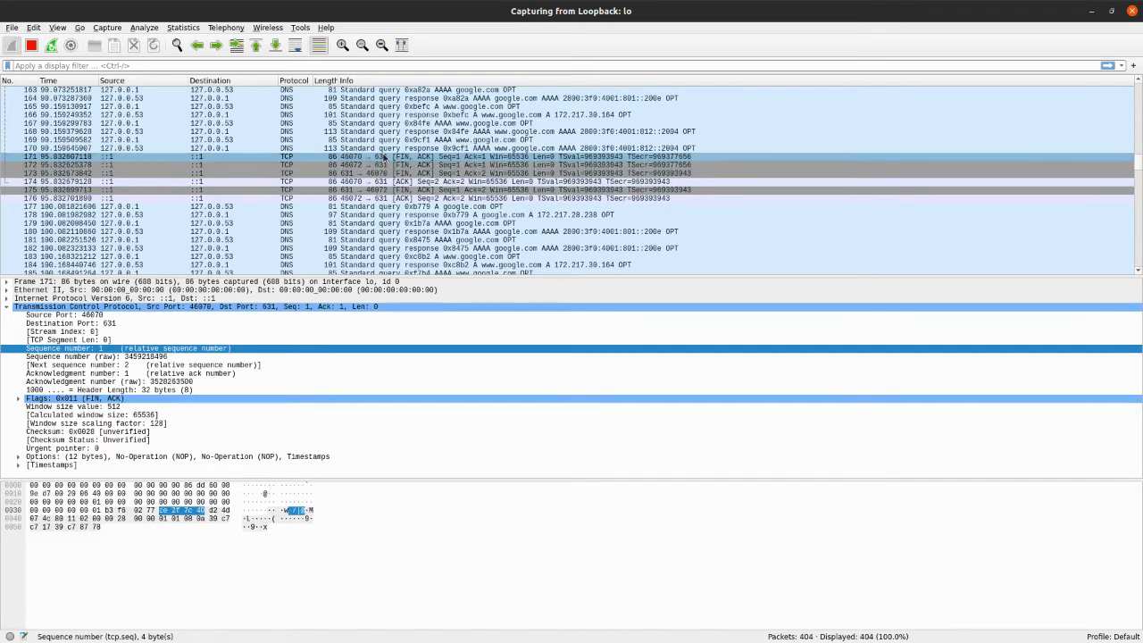
pyautogui.click(420, 182)
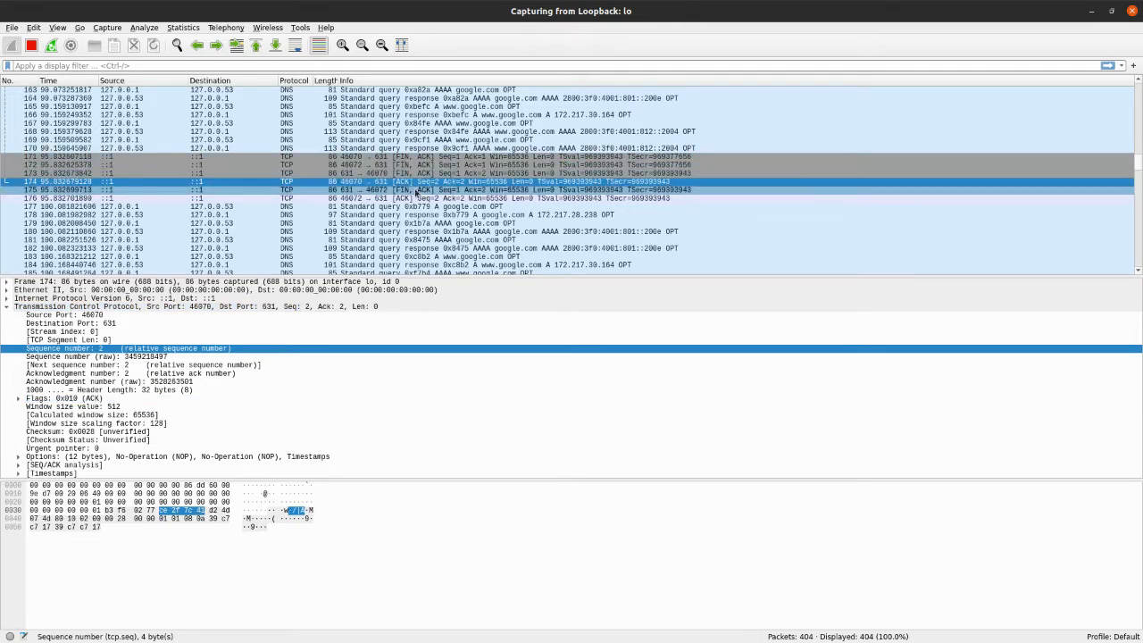
# Find the newer port 631 handshakes ahead of the HTTP request and inspect packets 427, 428 and 429
pyautogui.scroll(-20, 375, 189)
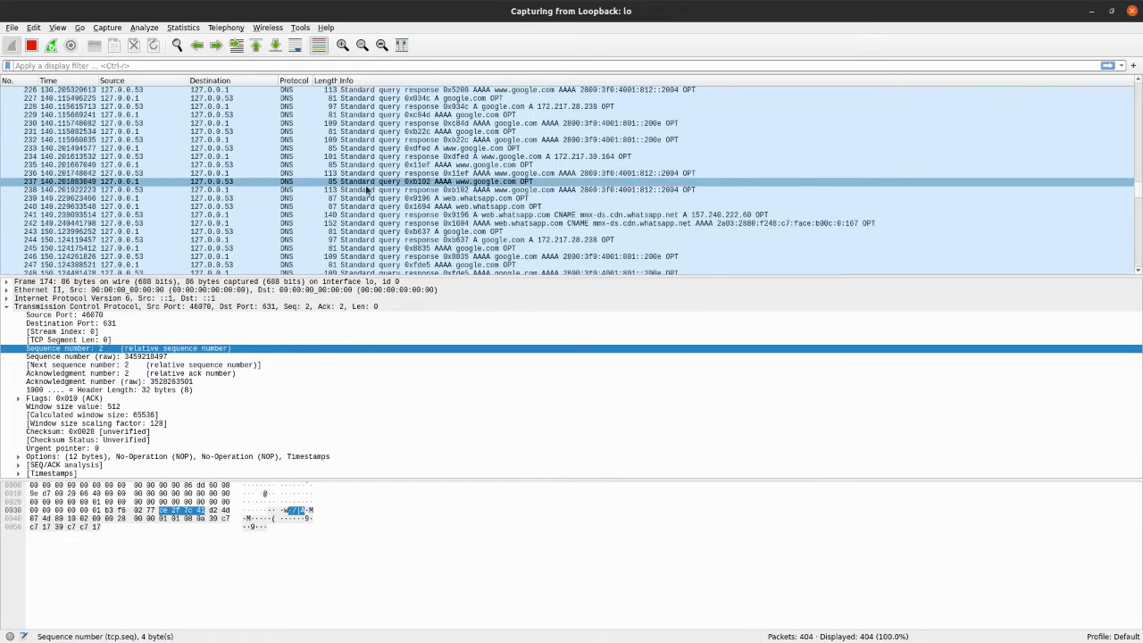
pyautogui.scroll(-20, 366, 190)
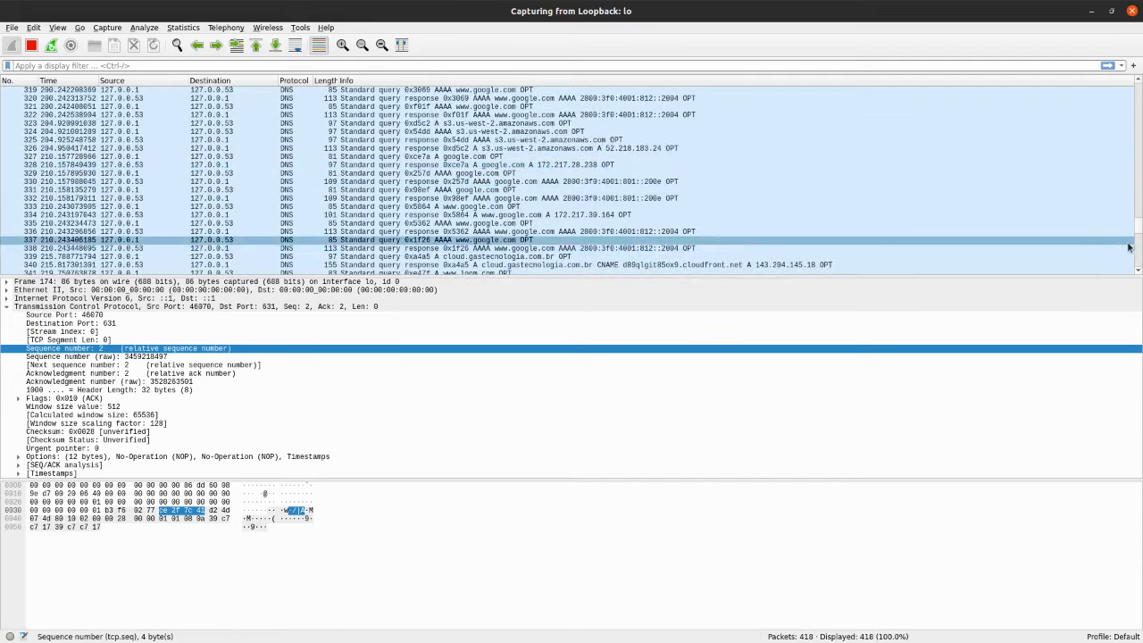
pyautogui.moveTo(1140, 229); pyautogui.dragTo(1140, 265)
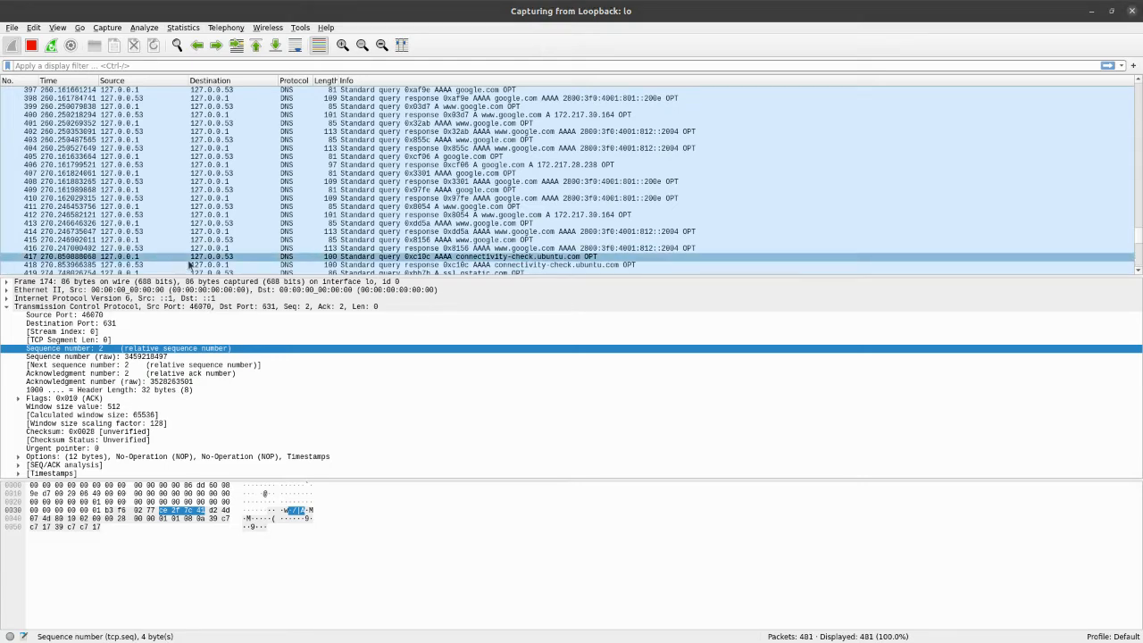
pyautogui.scroll(-3, 345, 158)
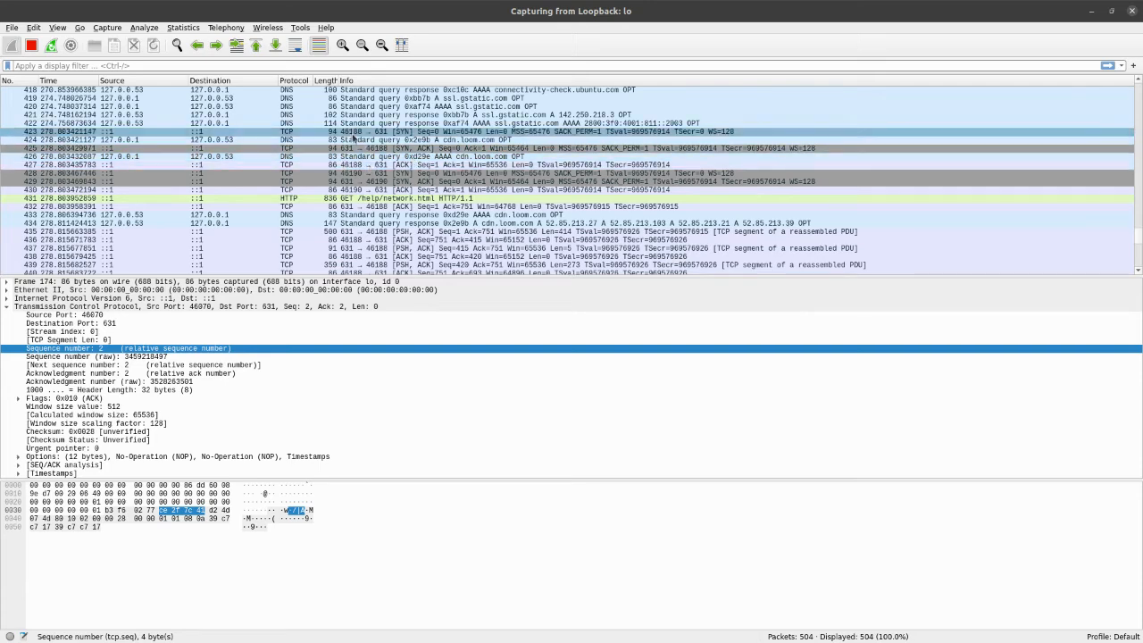
pyautogui.click(401, 166)
pyautogui.click(401, 174)
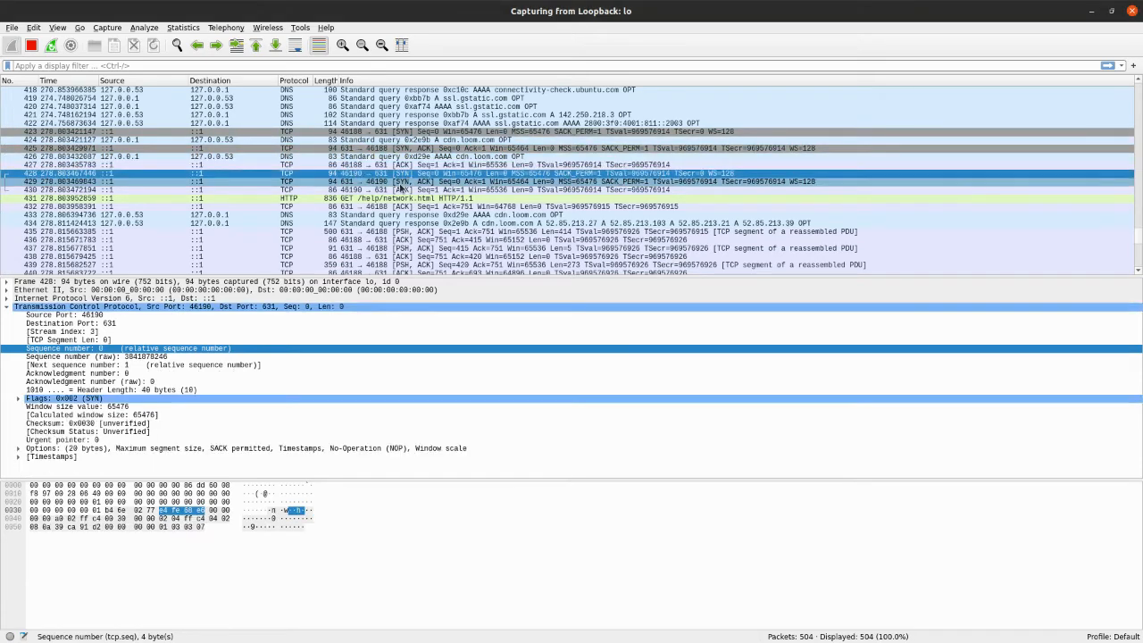
pyautogui.click(400, 182)
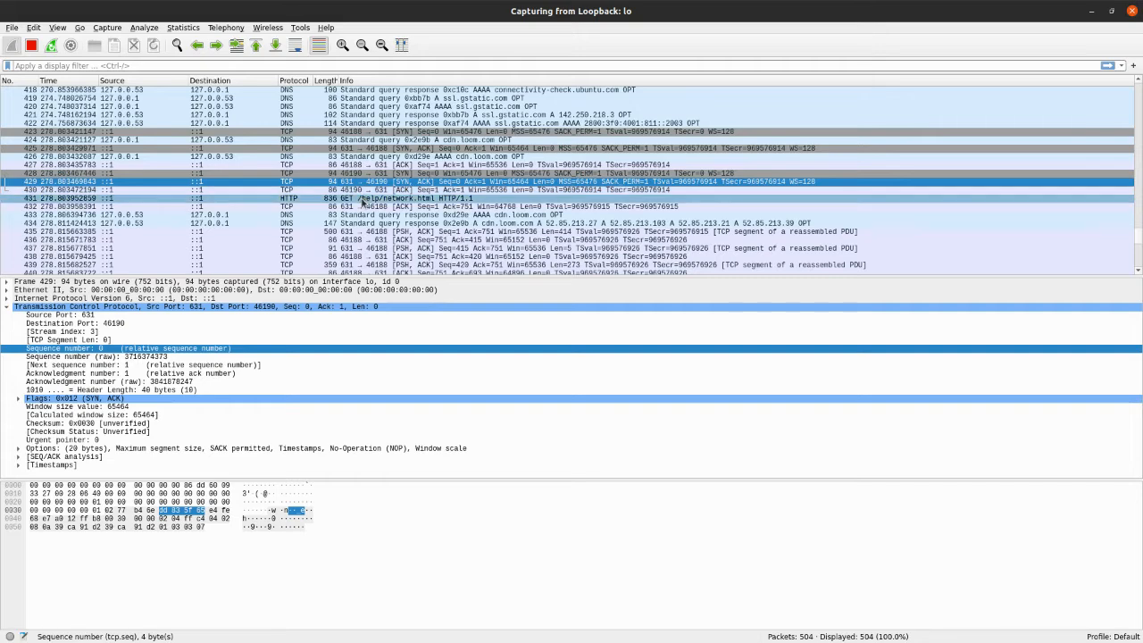
# Select HTTP GET packet 431, collapse its TCP layer and expand its Hypertext Transfer Protocol layer
pyautogui.click(365, 200)
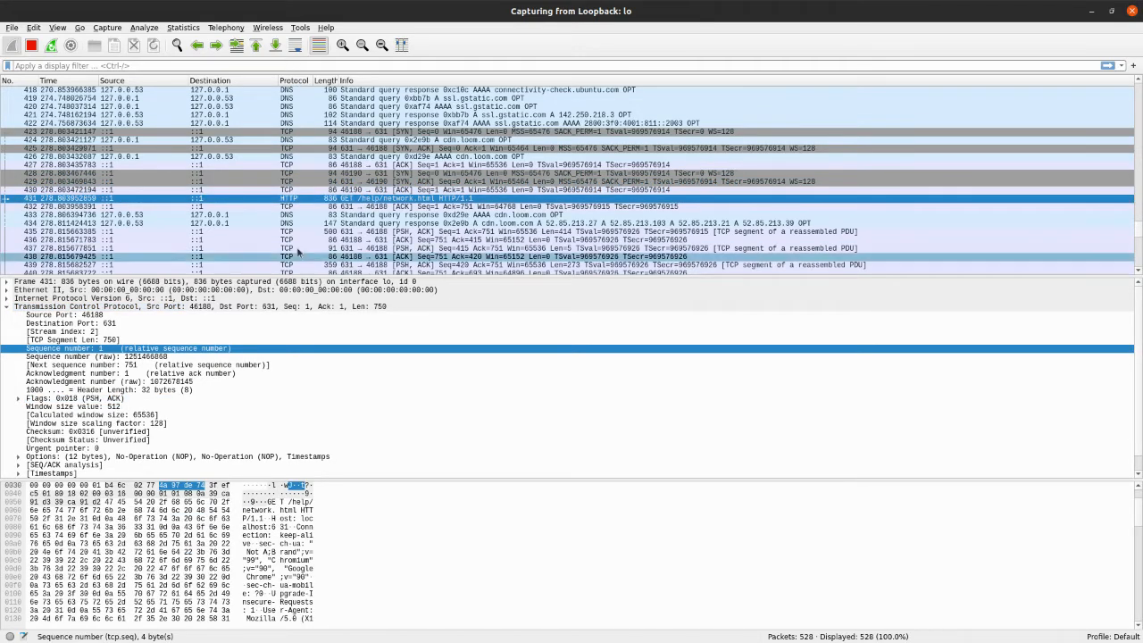
pyautogui.click(7, 307)
pyautogui.click(32, 317)
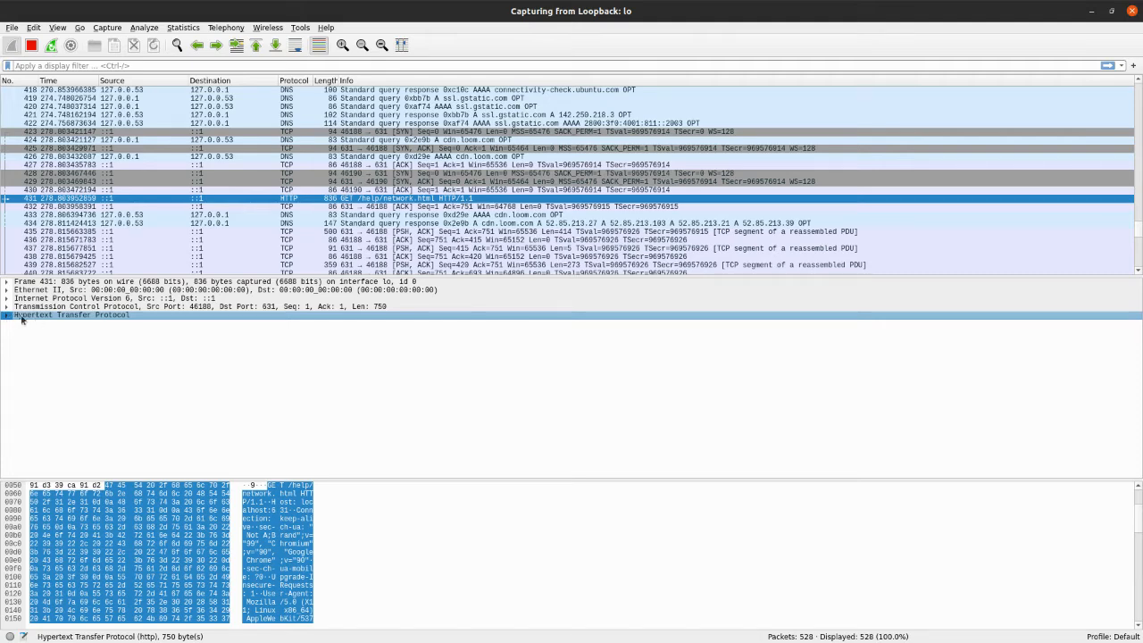
pyautogui.click(6, 316)
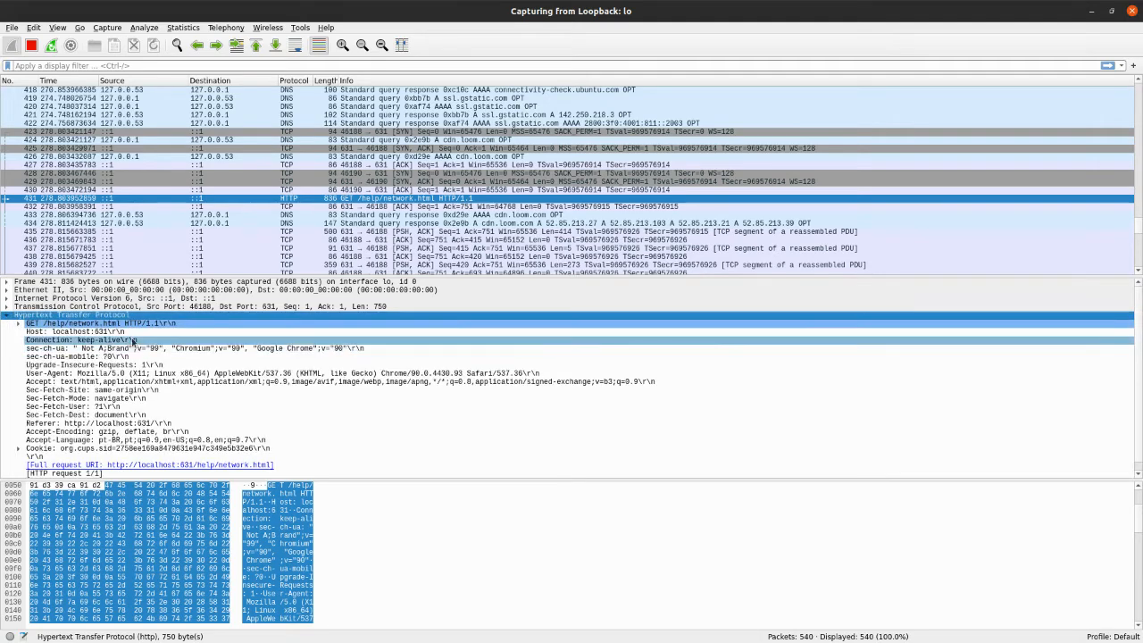
# Expand the GET /help/network.html request line, check its method, URI and version, and collapse it
pyautogui.click(90, 325)
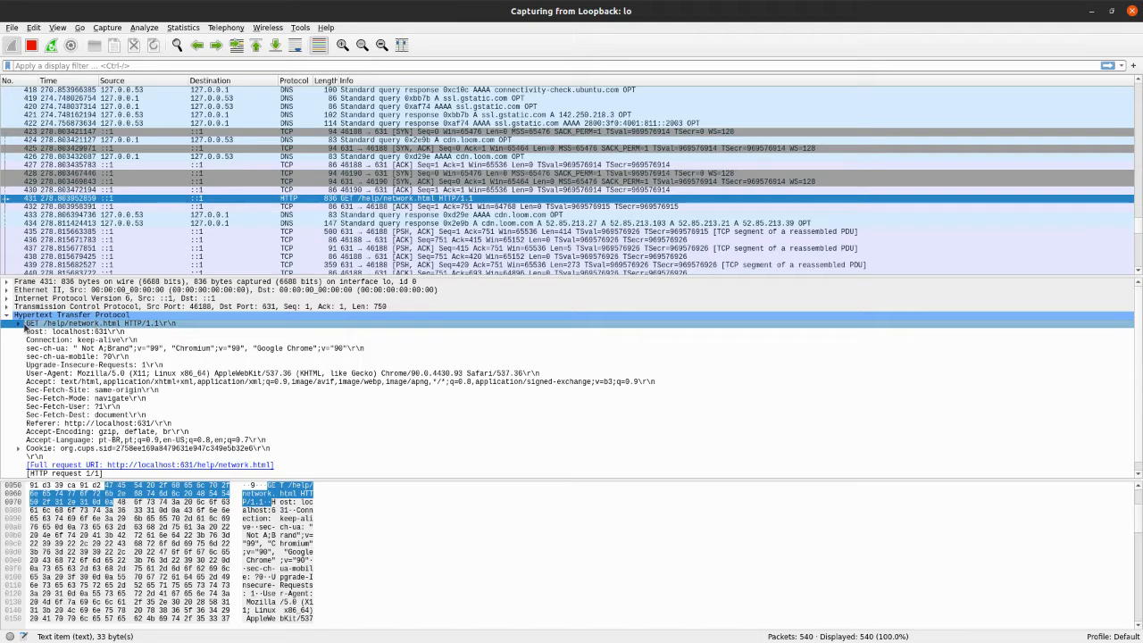
pyautogui.click(18, 323)
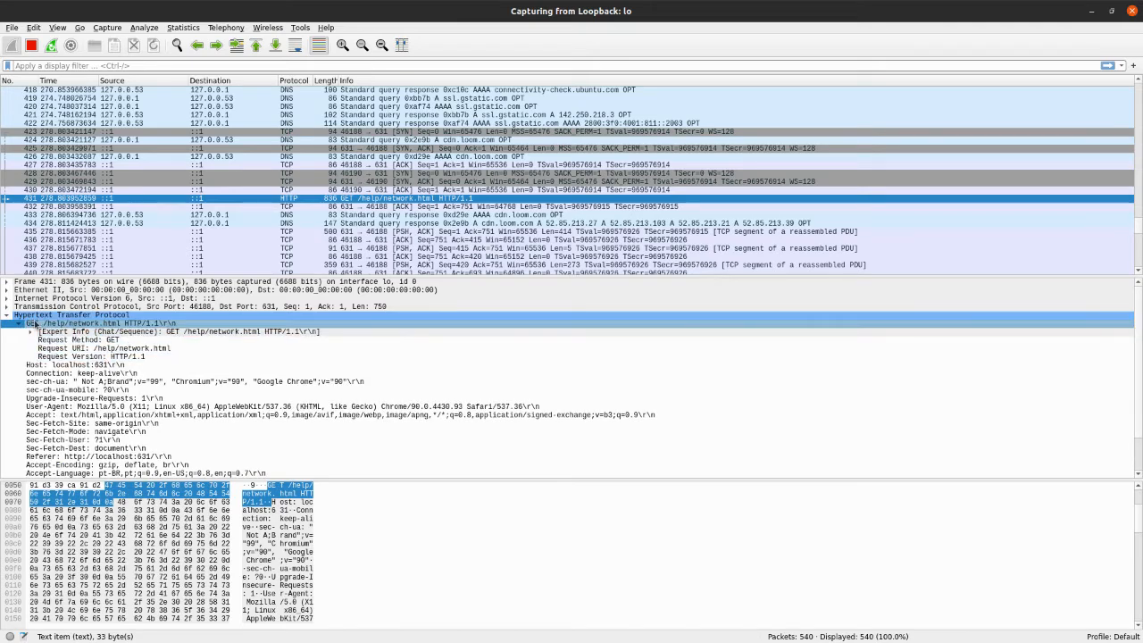
pyautogui.click(18, 324)
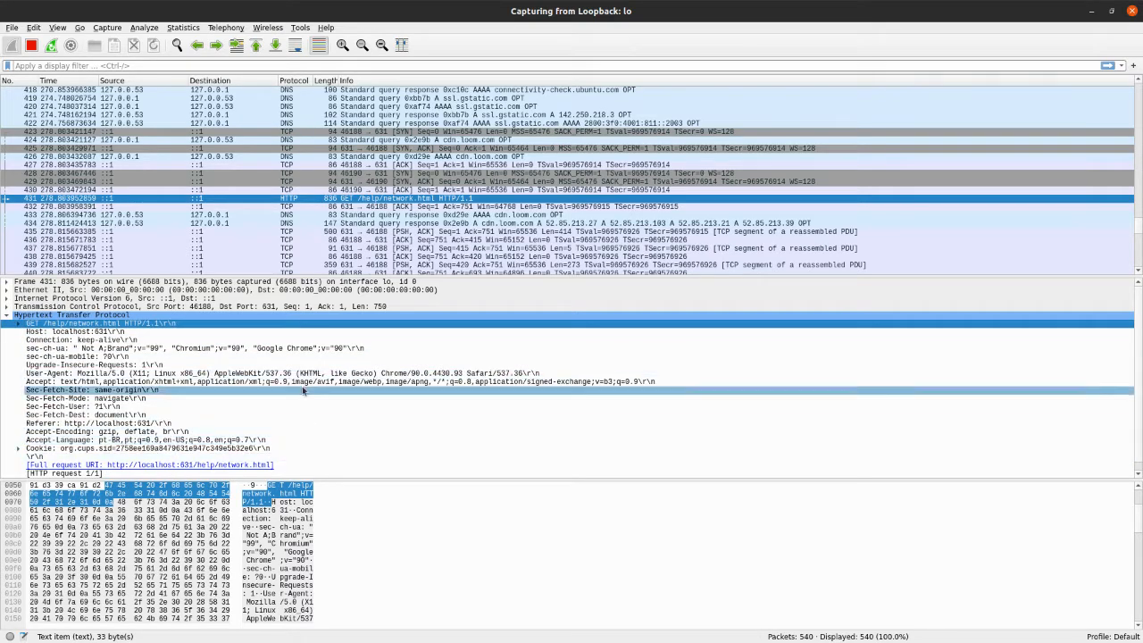
# Read the remaining HTTP headers of packet 431 and look through its raw bytes down to the cookie
pyautogui.scroll(-1, 177, 402)
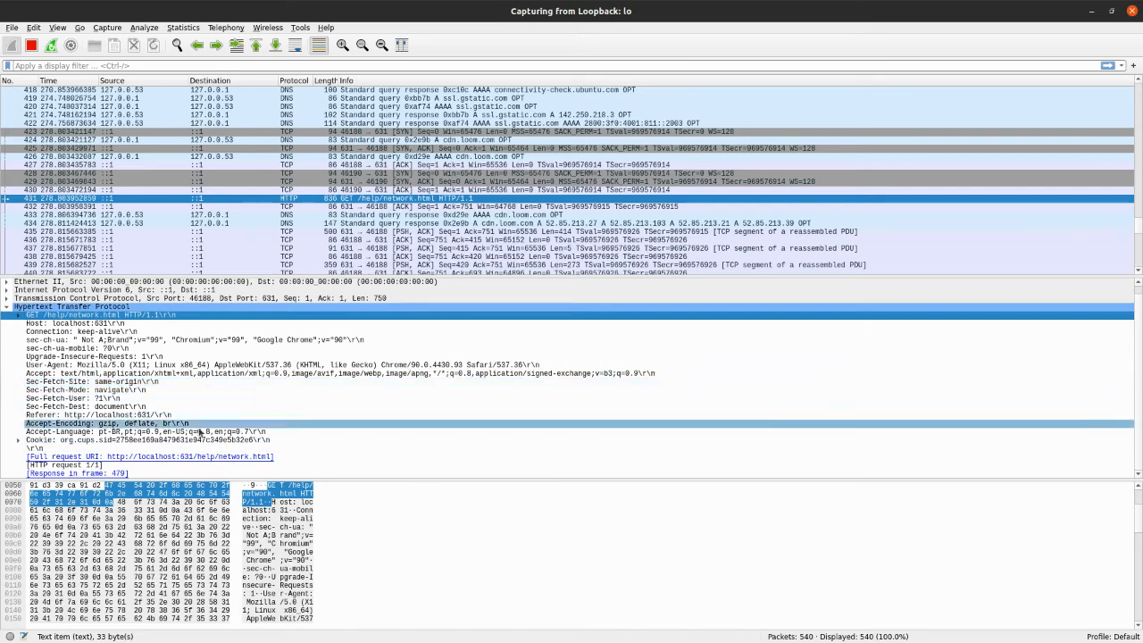
pyautogui.click(306, 504)
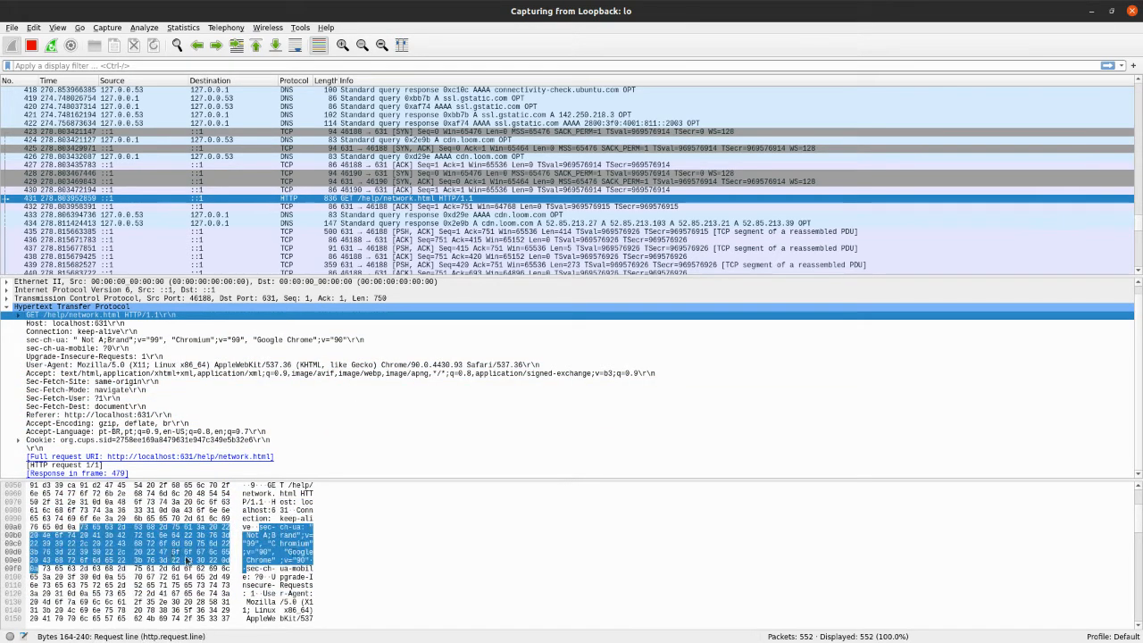
pyautogui.scroll(-5, 293, 582)
pyautogui.scroll(-5, 293, 582)
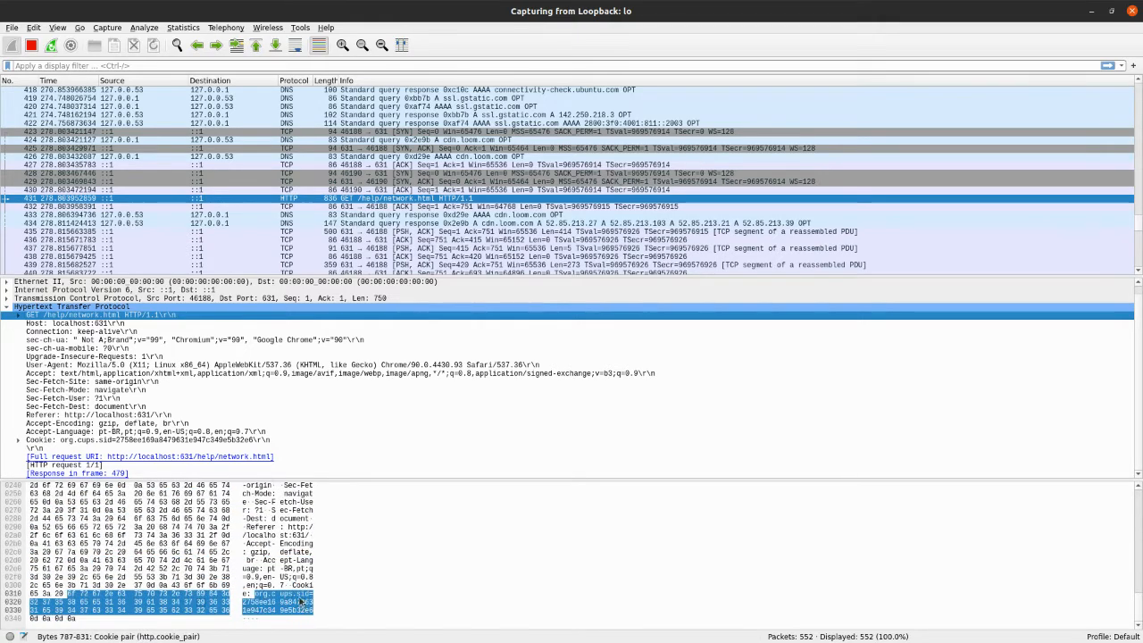
pyautogui.scroll(12, 293, 527)
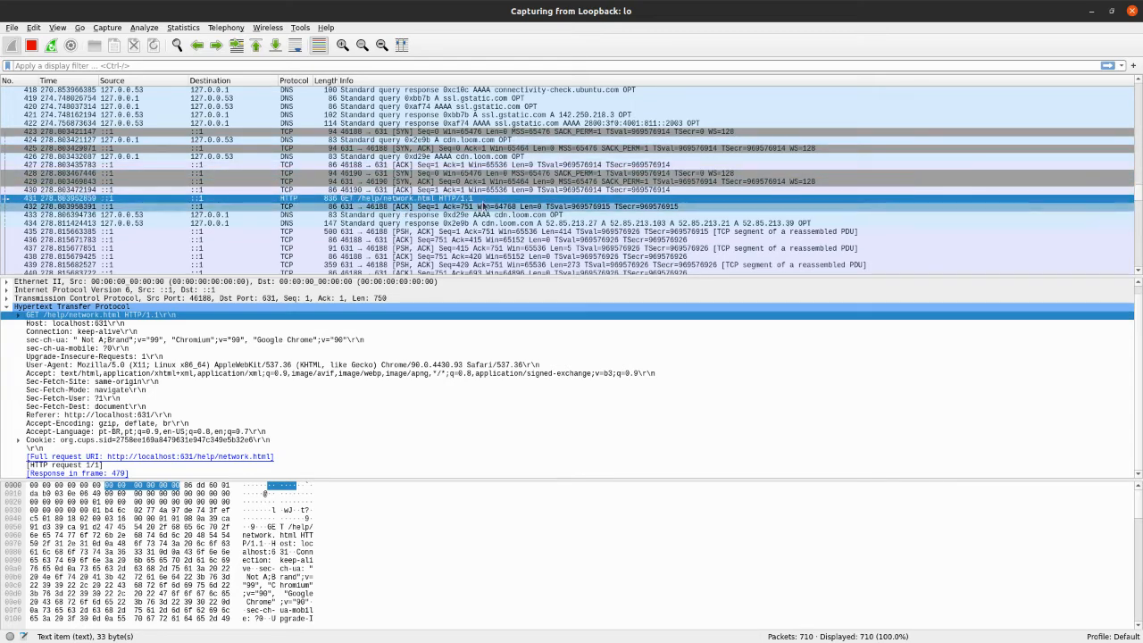
# Find the HTTP 200 OK response in packet 479, and review its headers, raw bytes and surrounding packets
pyautogui.scroll(-20, 420, 172)
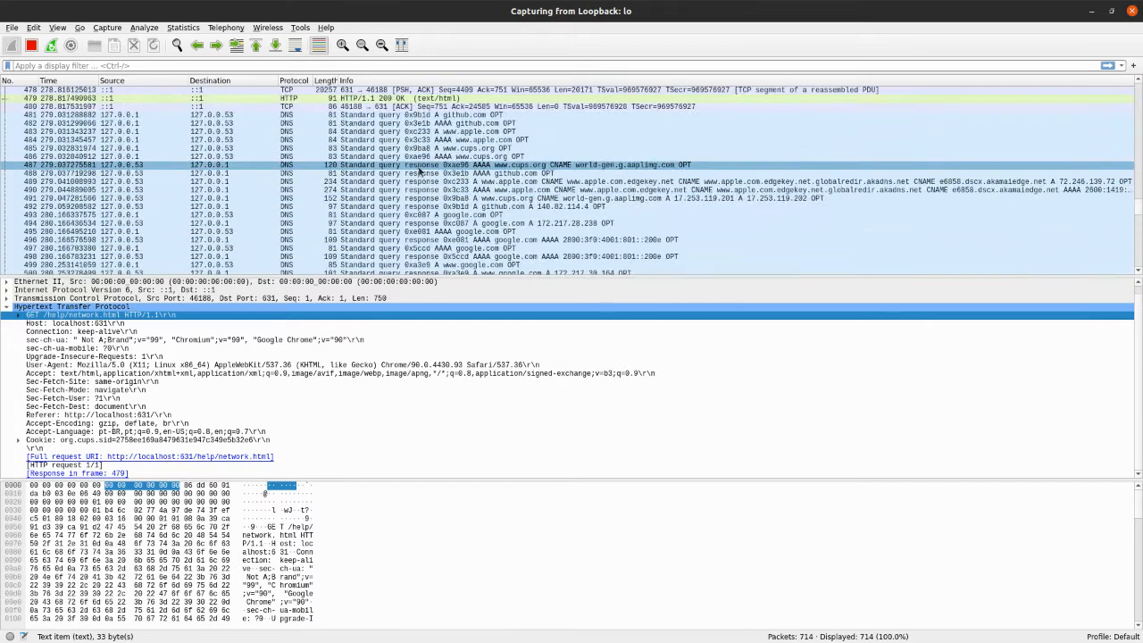
pyautogui.scroll(3, 420, 171)
pyautogui.click(364, 174)
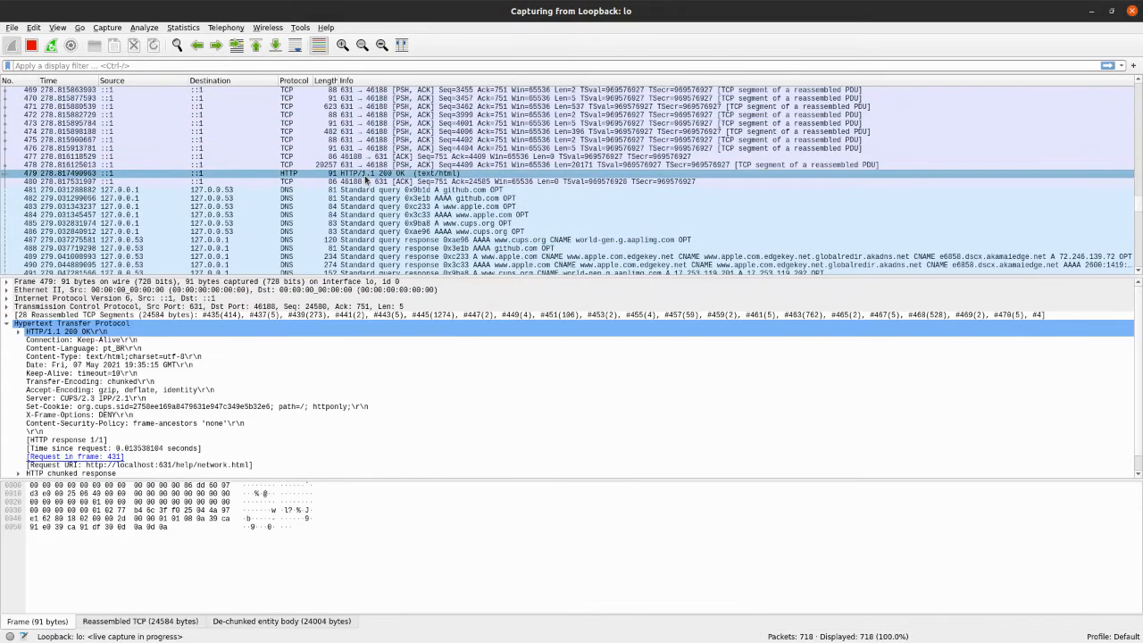
pyautogui.scroll(-18, 364, 180)
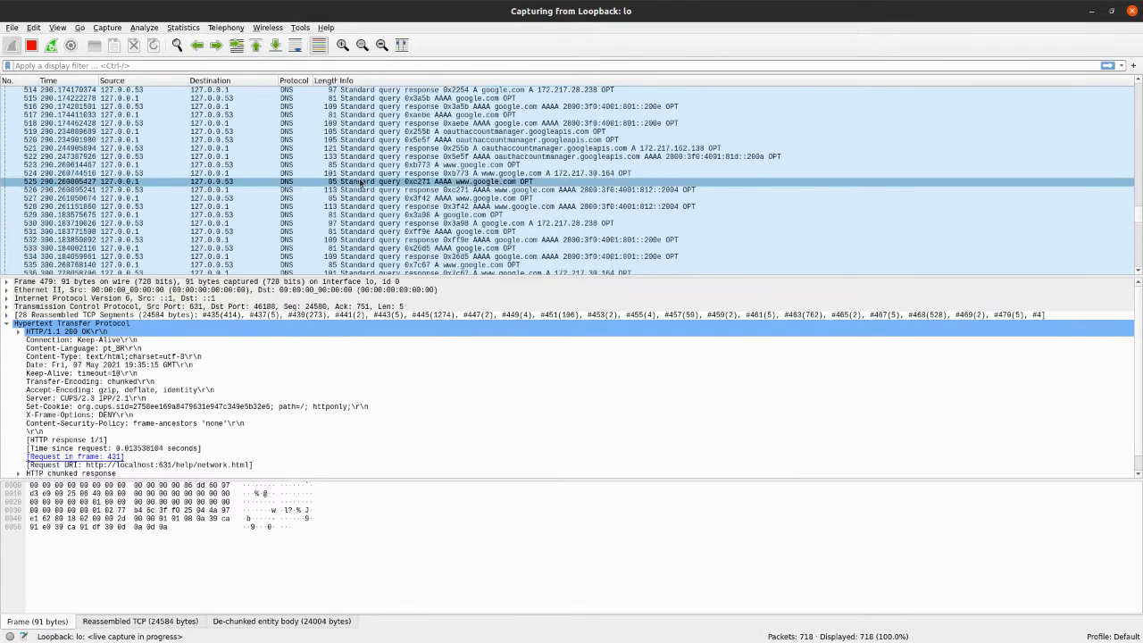
pyautogui.click(282, 529)
pyautogui.scroll(20, 391, 190)
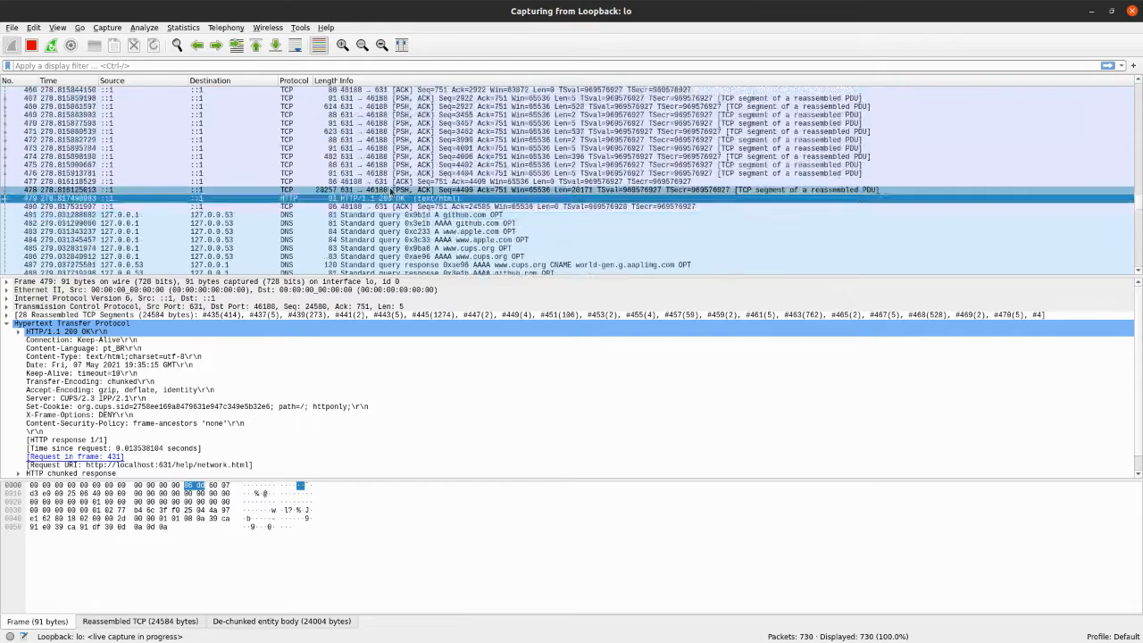
# Filter the captured packets to TCP port 631 with the display filter tcp.port == 631
pyautogui.scroll(20, 391, 189)
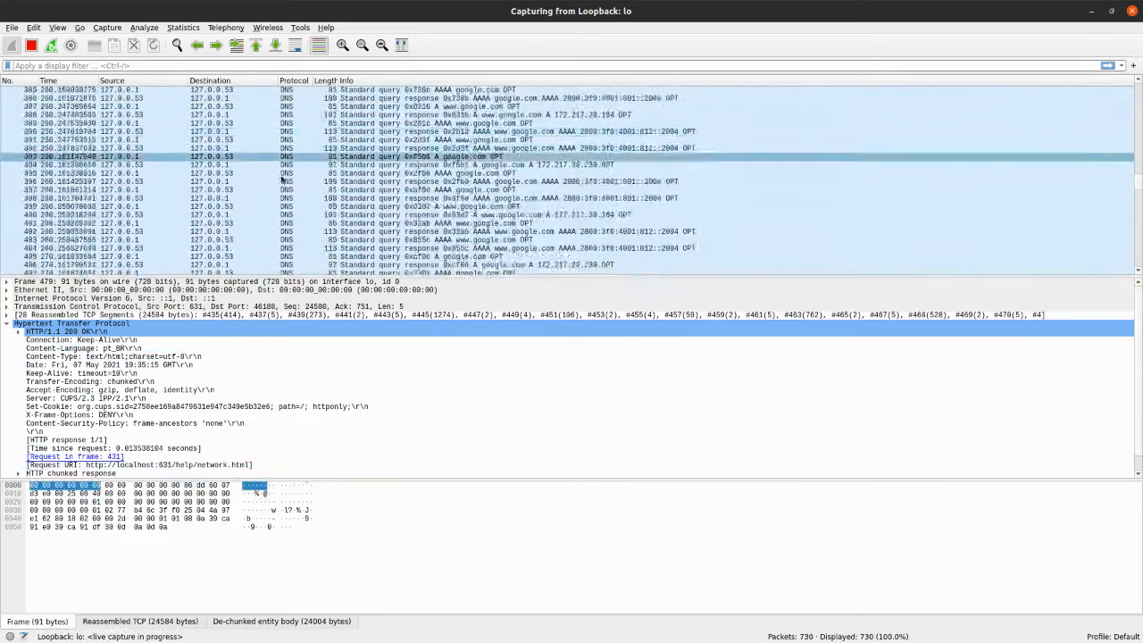
pyautogui.scroll(20, 310, 202)
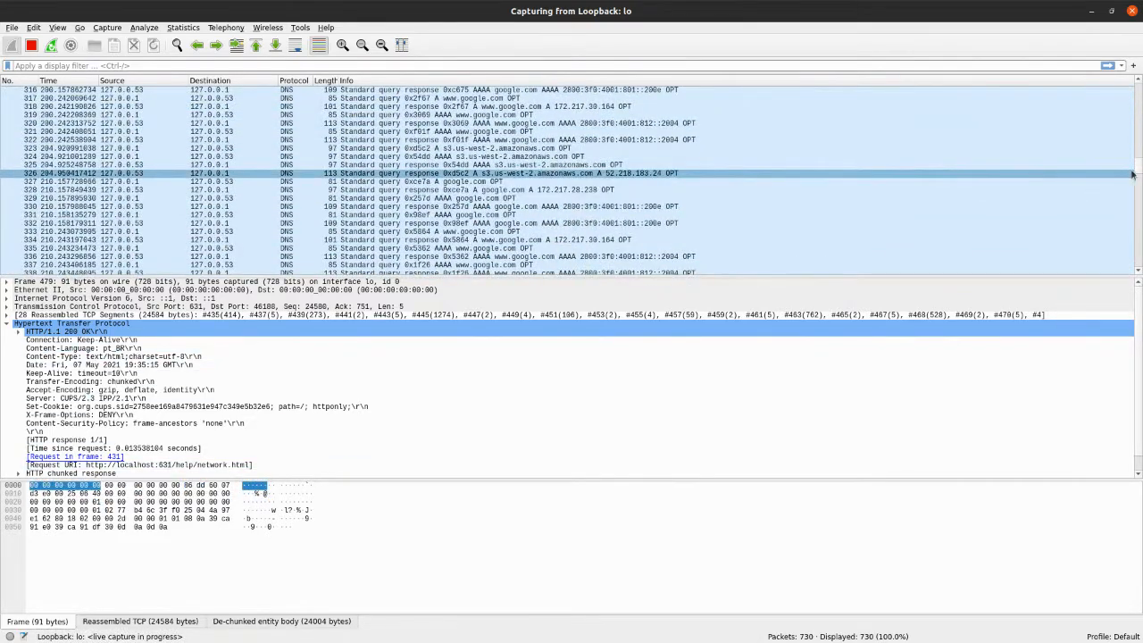
pyautogui.moveTo(1139, 131); pyautogui.dragTo(1140, 86)
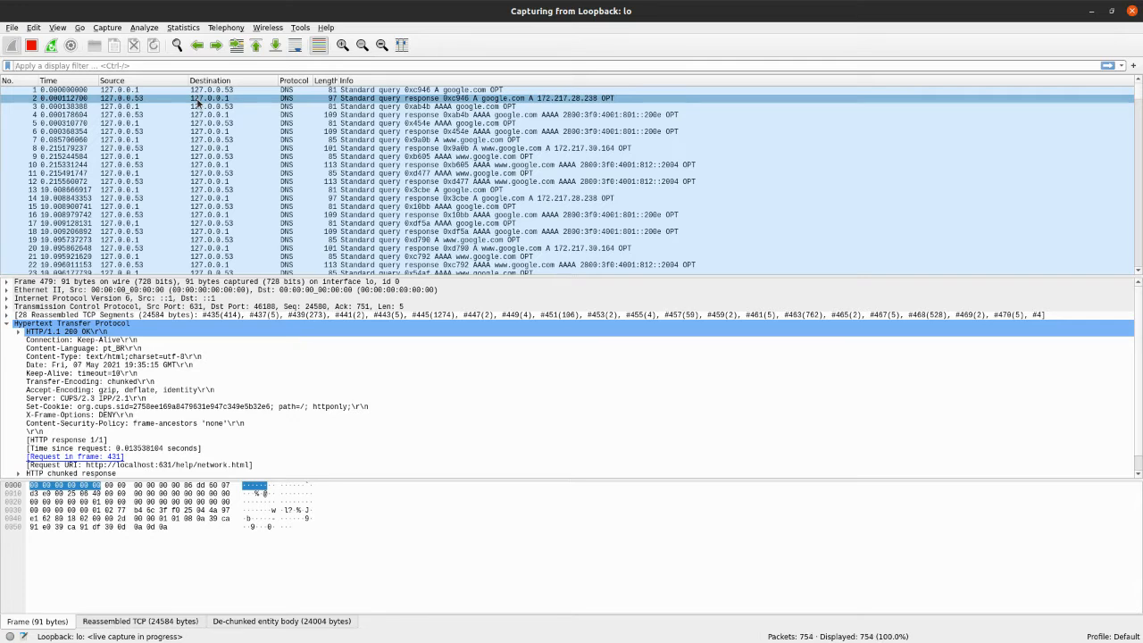
pyautogui.write('tcp')
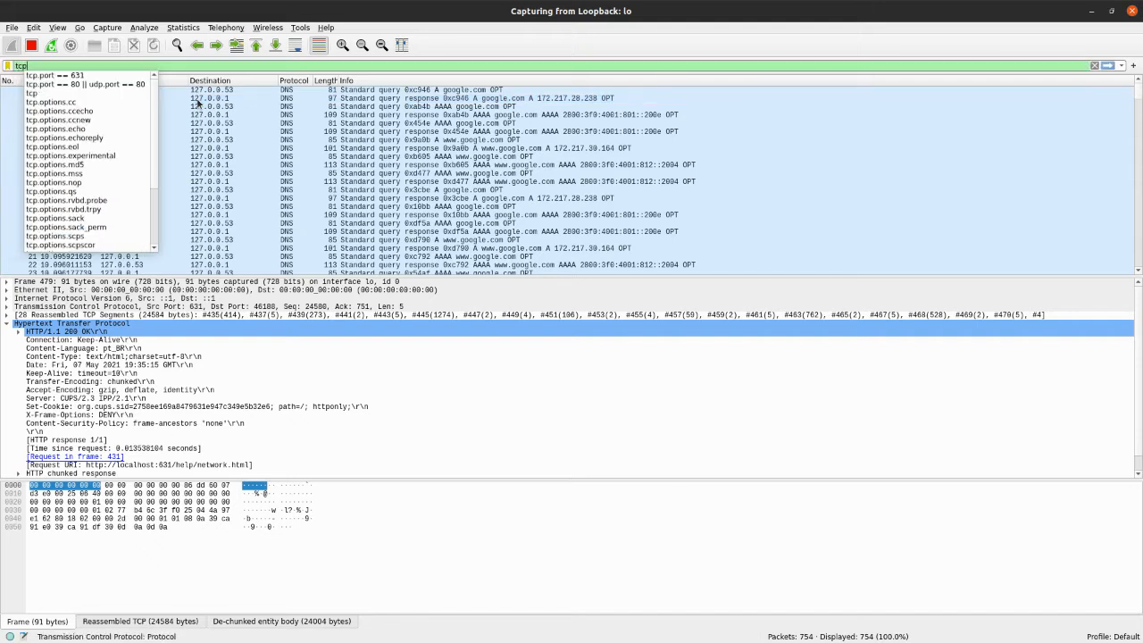
pyautogui.write('.port')
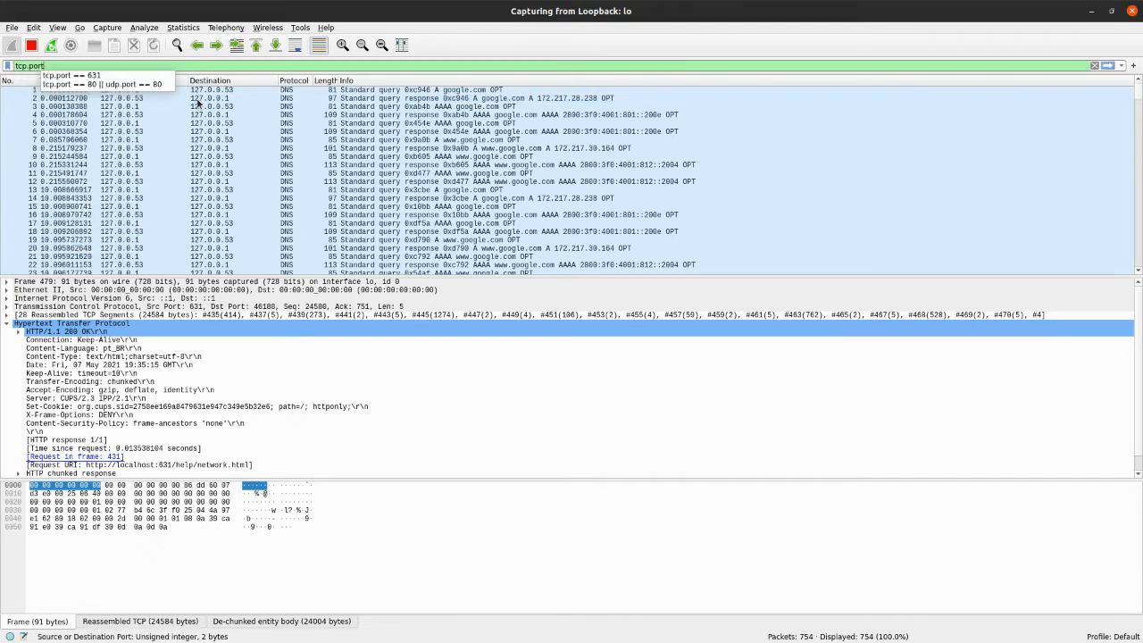
pyautogui.press('Escape')
pyautogui.write('==')
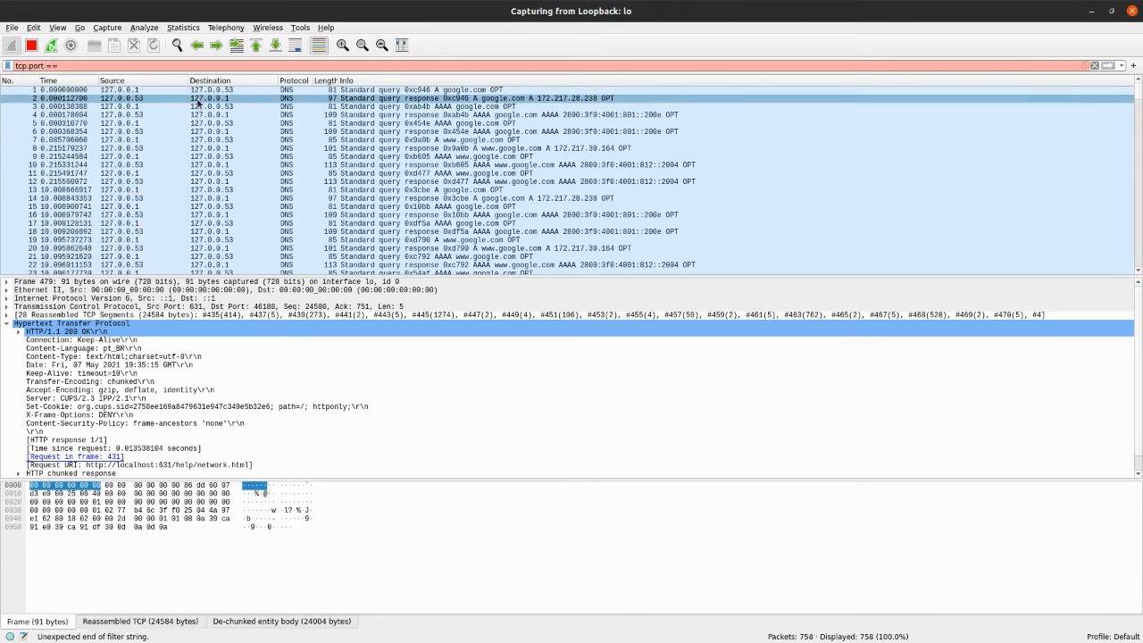
pyautogui.write(' 631')
pyautogui.press('Return')
pyautogui.hotkey('ctrl', 'e')
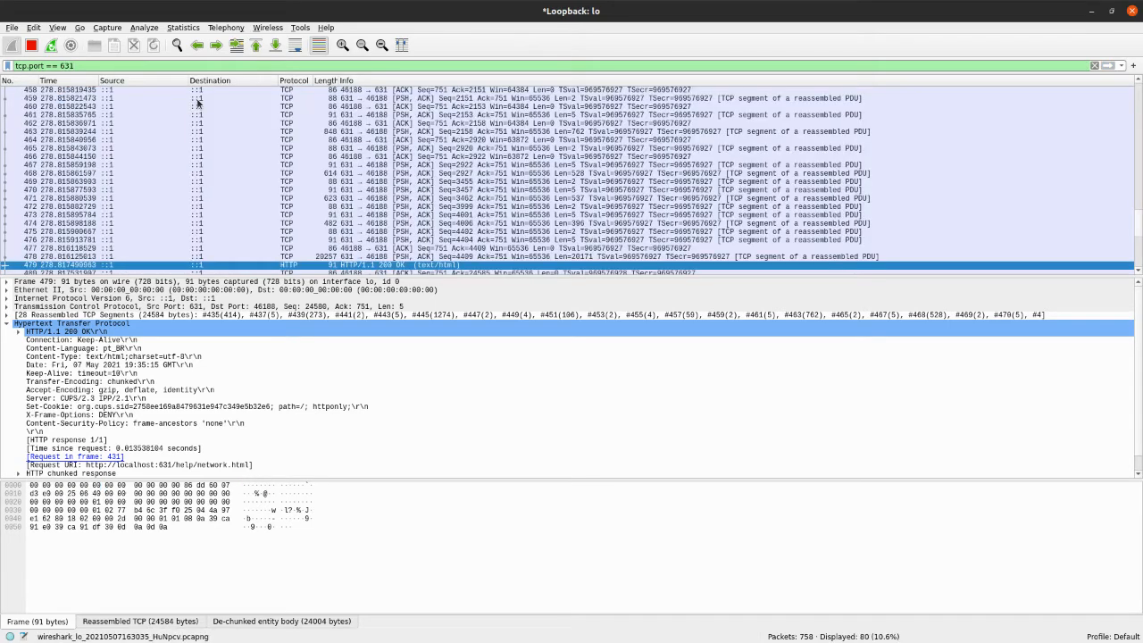
# Look through the filtered port 631 packets, from the first SYN handshake through the HTTP exchange to the final FIN/ACK teardown
pyautogui.scroll(10, 296, 209)
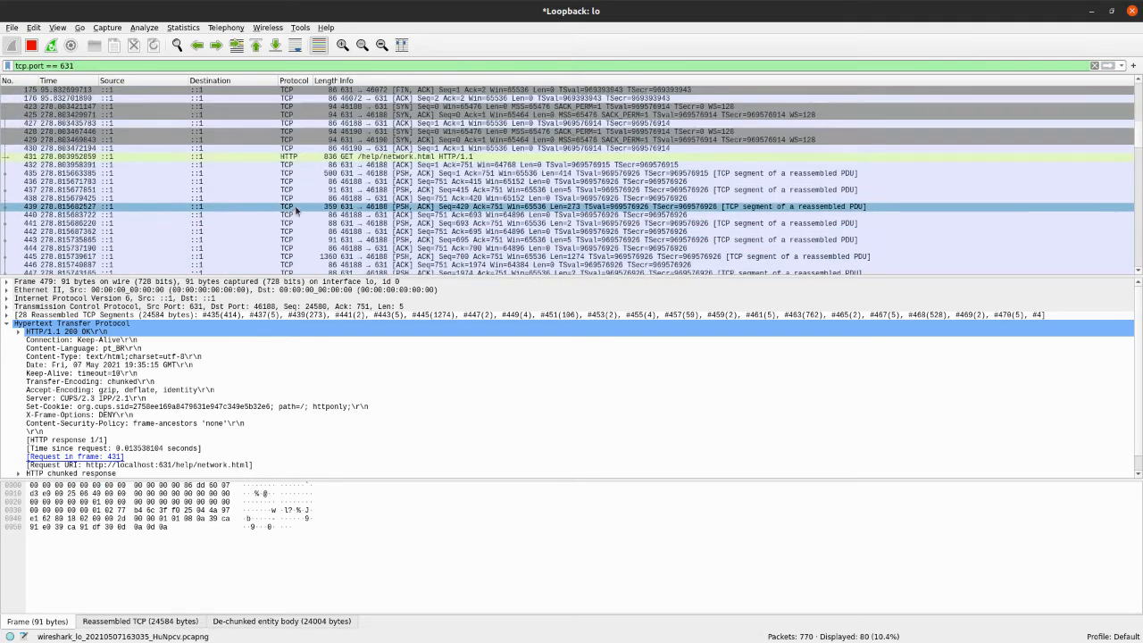
pyautogui.scroll(5, 296, 209)
pyautogui.scroll(-8, 312, 182)
pyautogui.scroll(3, 313, 182)
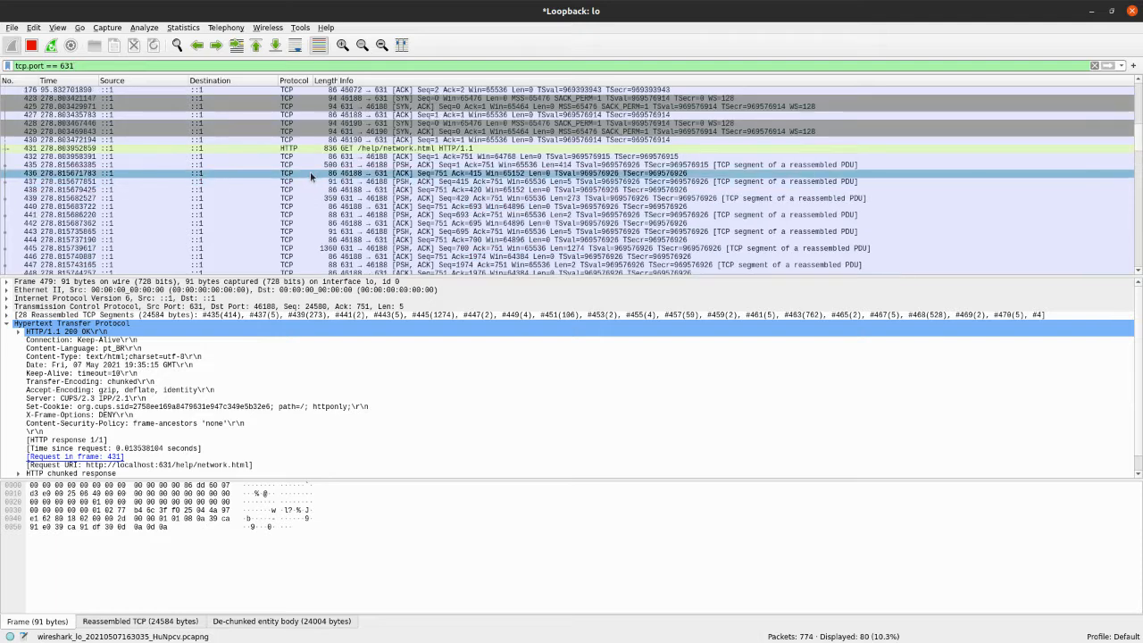
pyautogui.scroll(5, 360, 195)
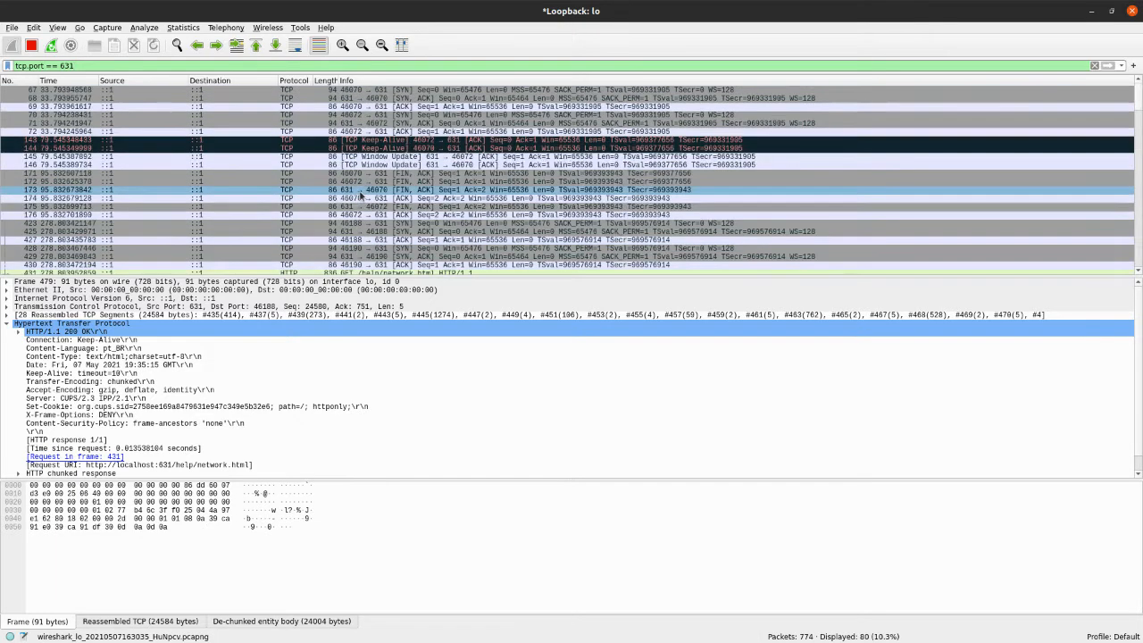
pyautogui.scroll(-13, 382, 128)
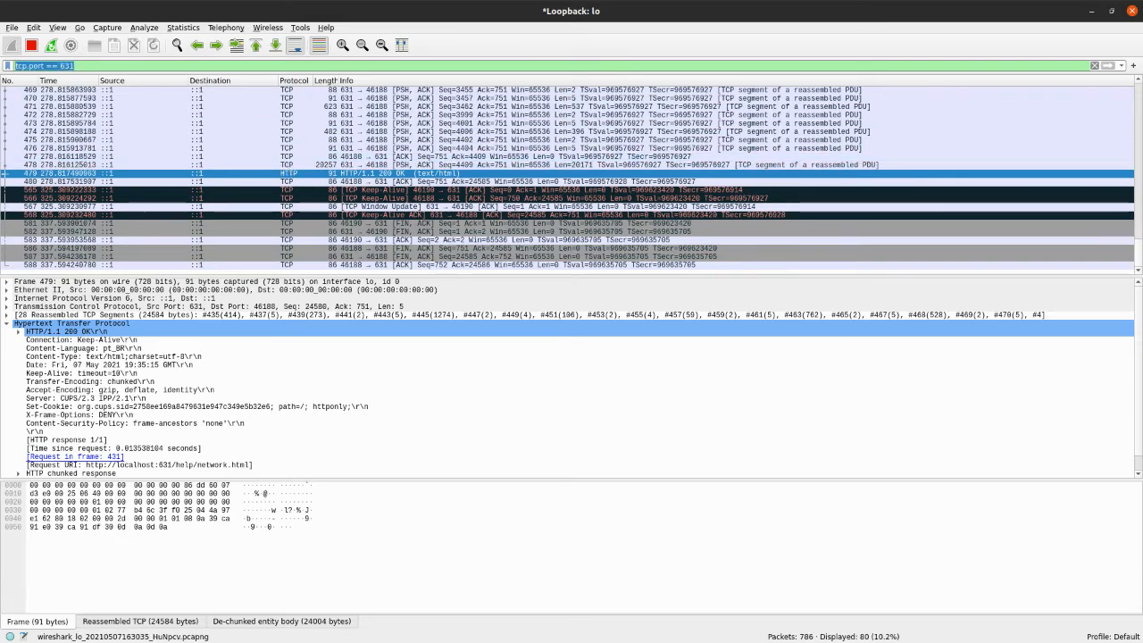
# Clear the display filter and look through the full packet list around the DNS queries and port 631 teardown packets
pyautogui.press('BackSpace')
pyautogui.press('Return')
pyautogui.scroll(-20, 250, 153)
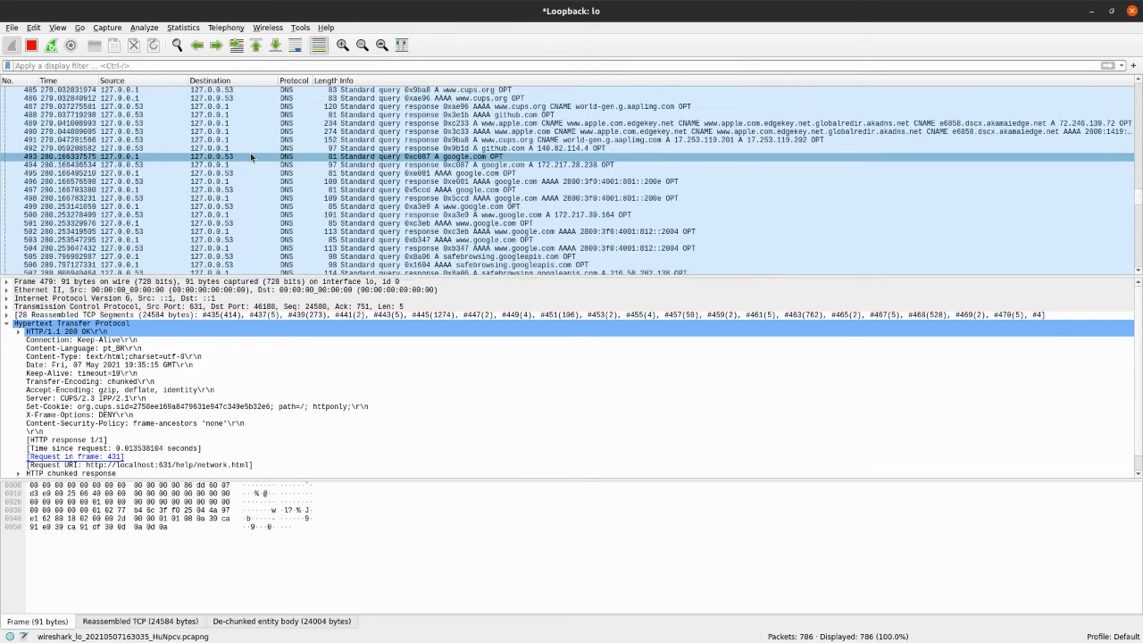
pyautogui.scroll(-6, 273, 157)
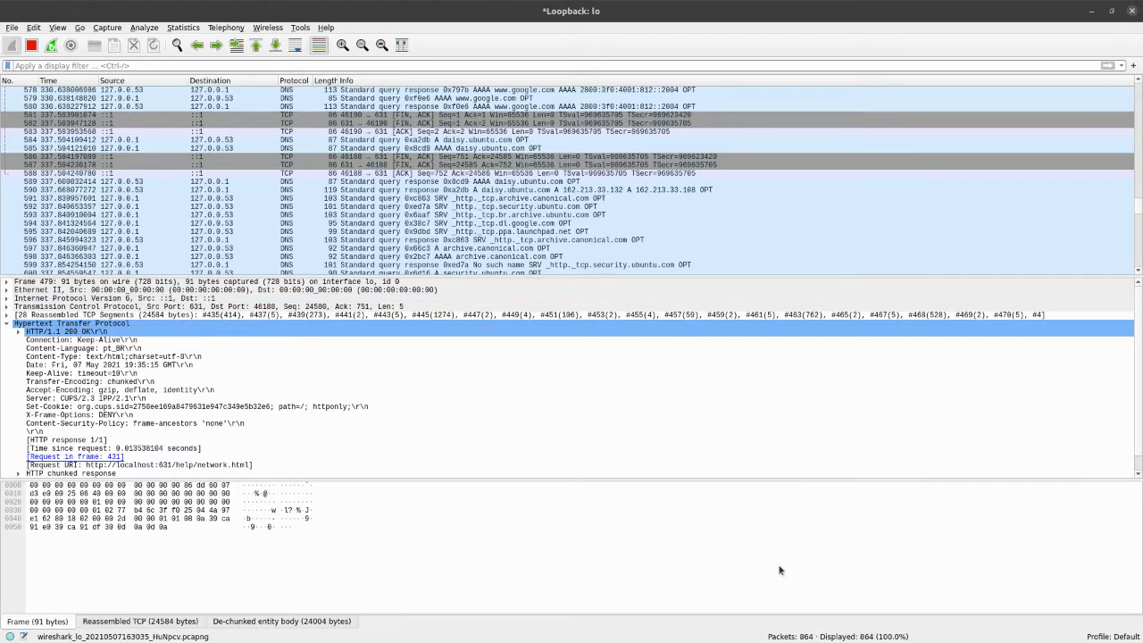
pyautogui.scroll(-3, 438, 284)
pyautogui.scroll(10, 497, 268)
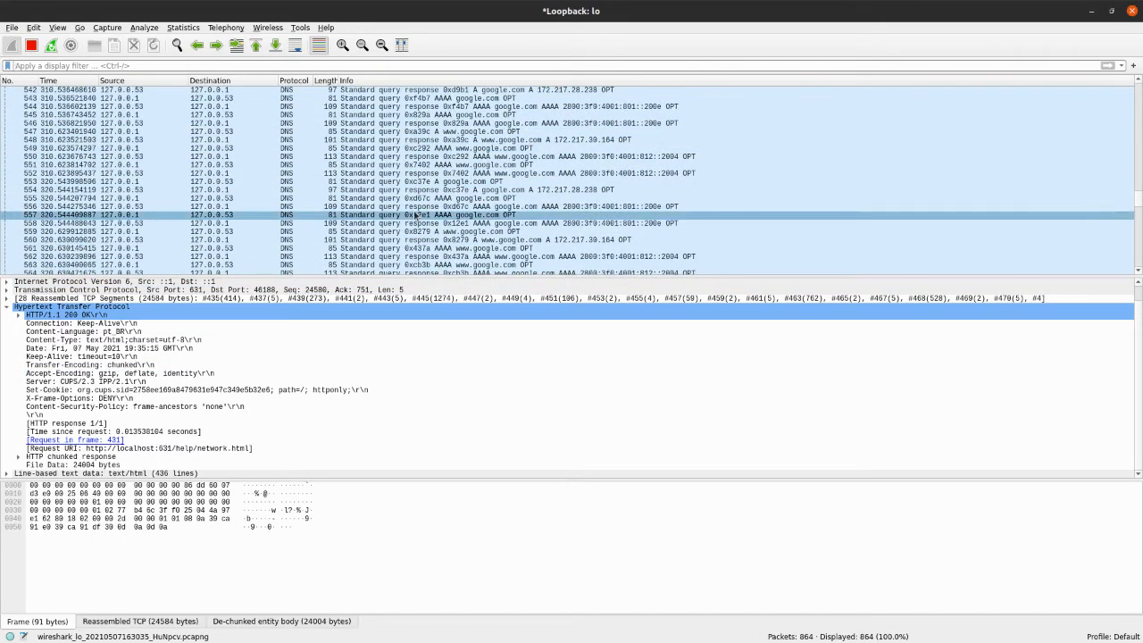
# Filter the captured packets to HTTP traffic only with the display filter http
pyautogui.hotkey('ctrl', '/')
pyautogui.write('htt')
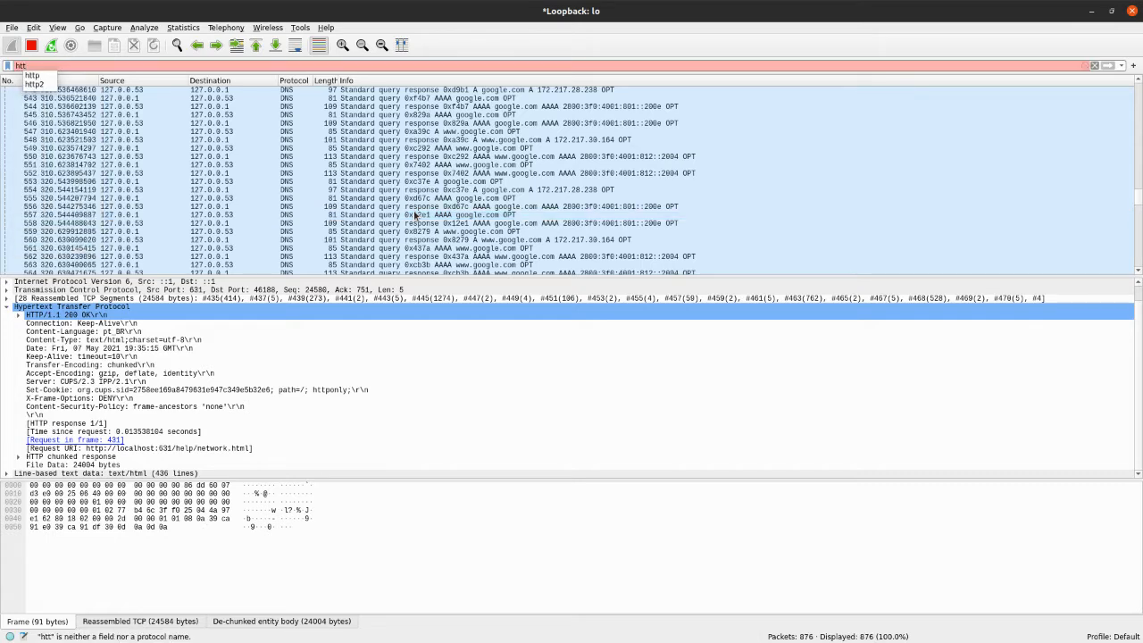
pyautogui.write('p')
pyautogui.press('Return')
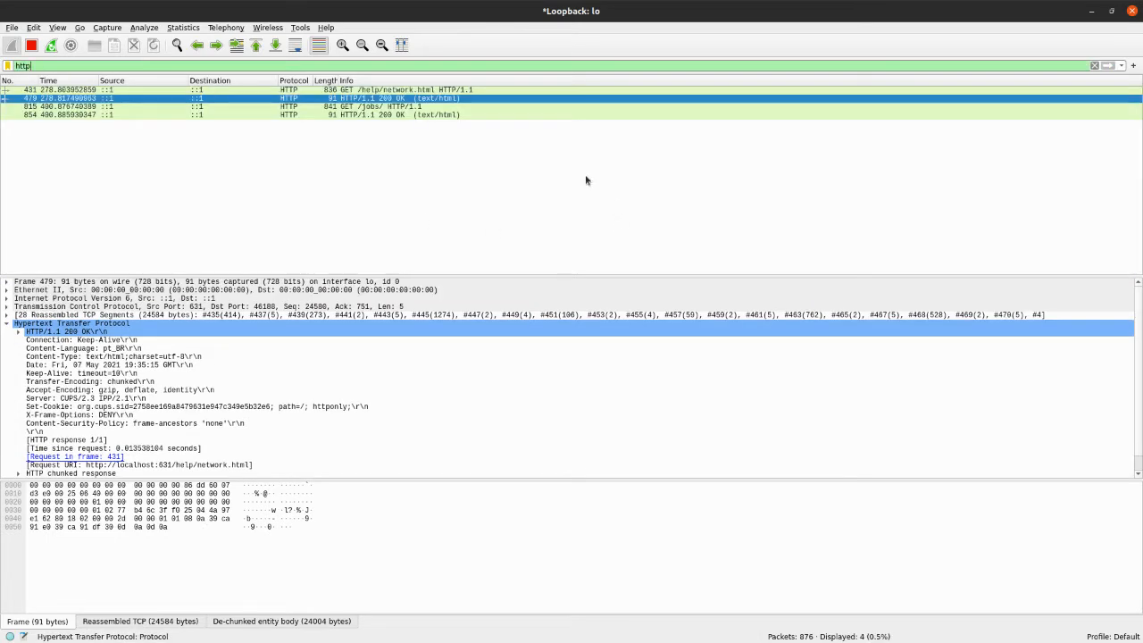
# Inspect the details of HTTP packets 431, 479, 815 and 854 one after another
pyautogui.click(292, 90)
pyautogui.click(295, 98)
pyautogui.click(295, 106)
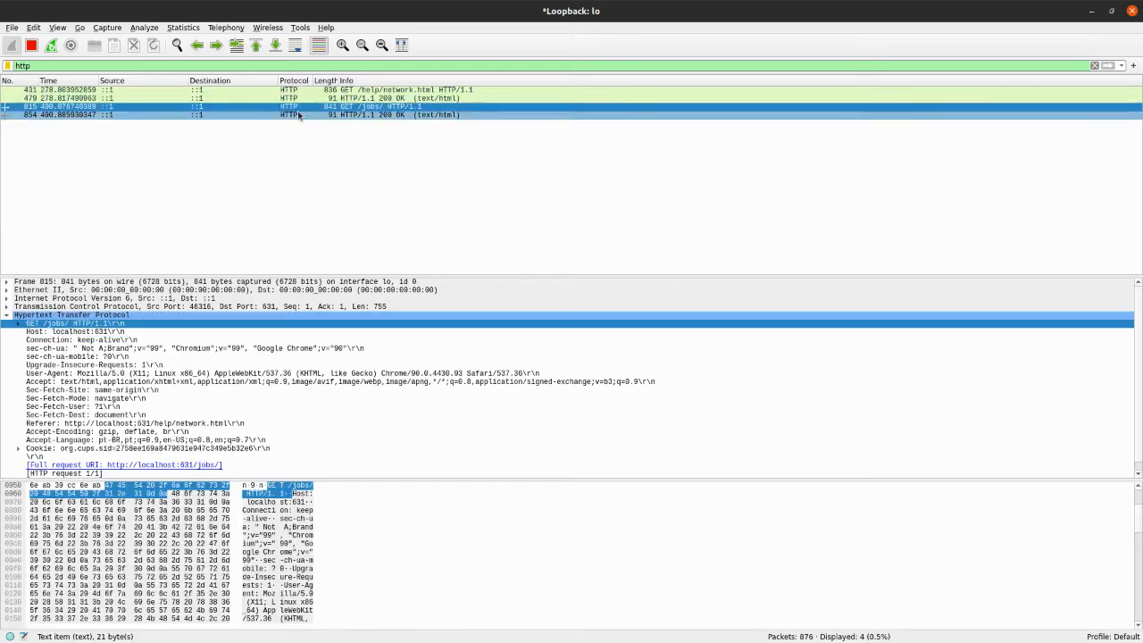
pyautogui.click(298, 114)
# Sort the filtered list by protocol and recheck the GET /jobs/ request in packet 815 and its response in packet 854
pyautogui.click(296, 82)
pyautogui.click(296, 99)
pyautogui.click(297, 108)
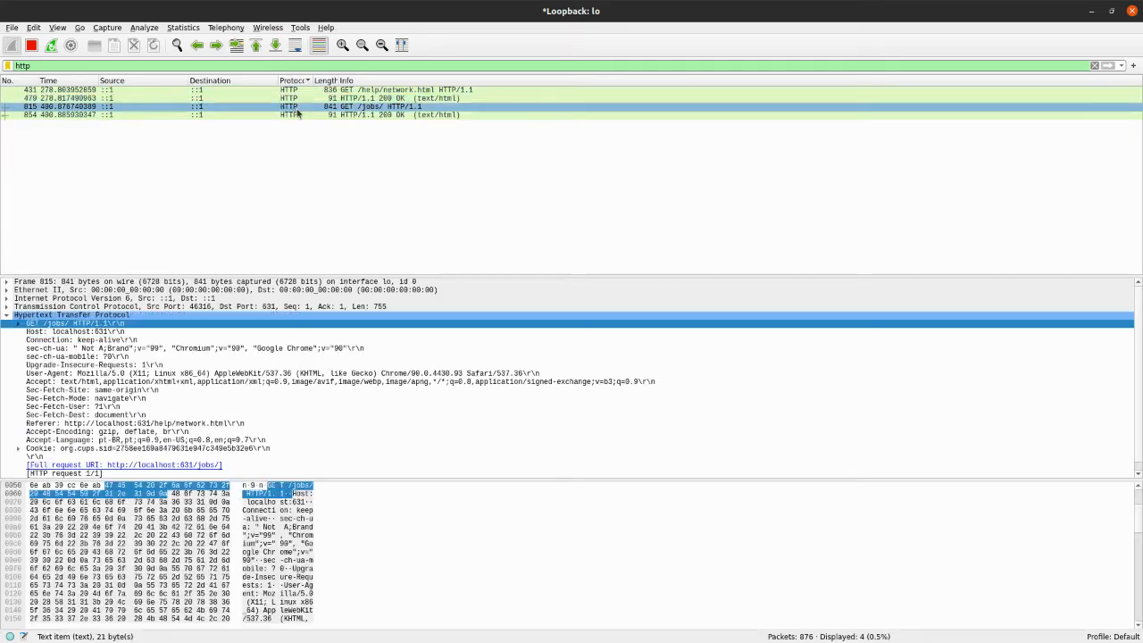
pyautogui.click(300, 113)
pyautogui.click(302, 108)
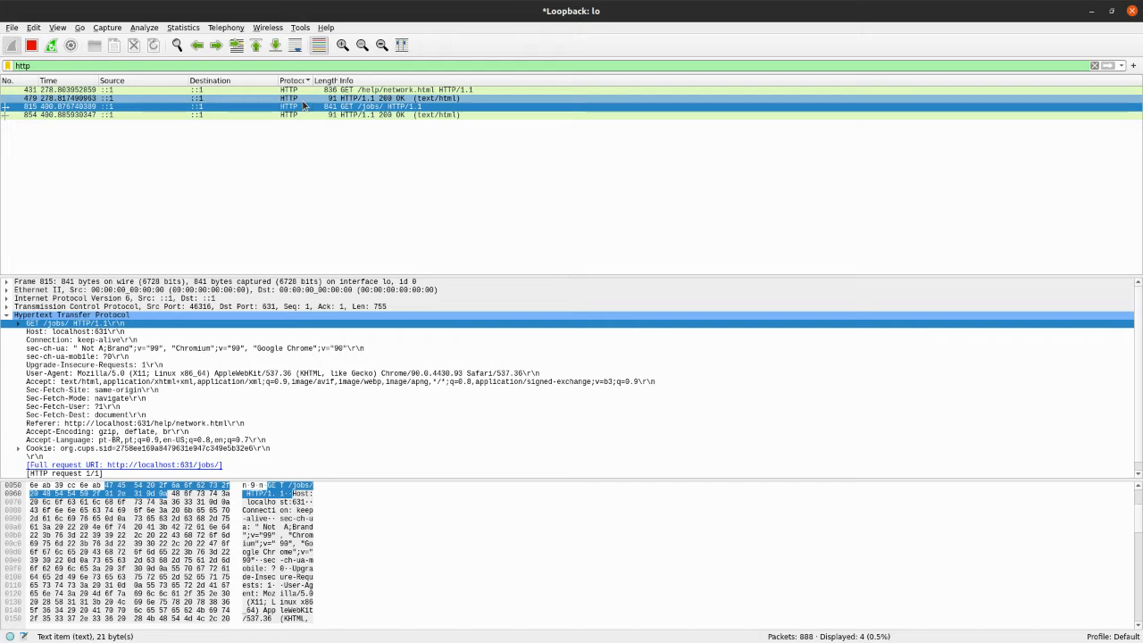
# Go back to the GET /help/network.html request and compare its 200 OK response with the GET /jobs/ request and response
pyautogui.press('Up')
pyautogui.press('Up')
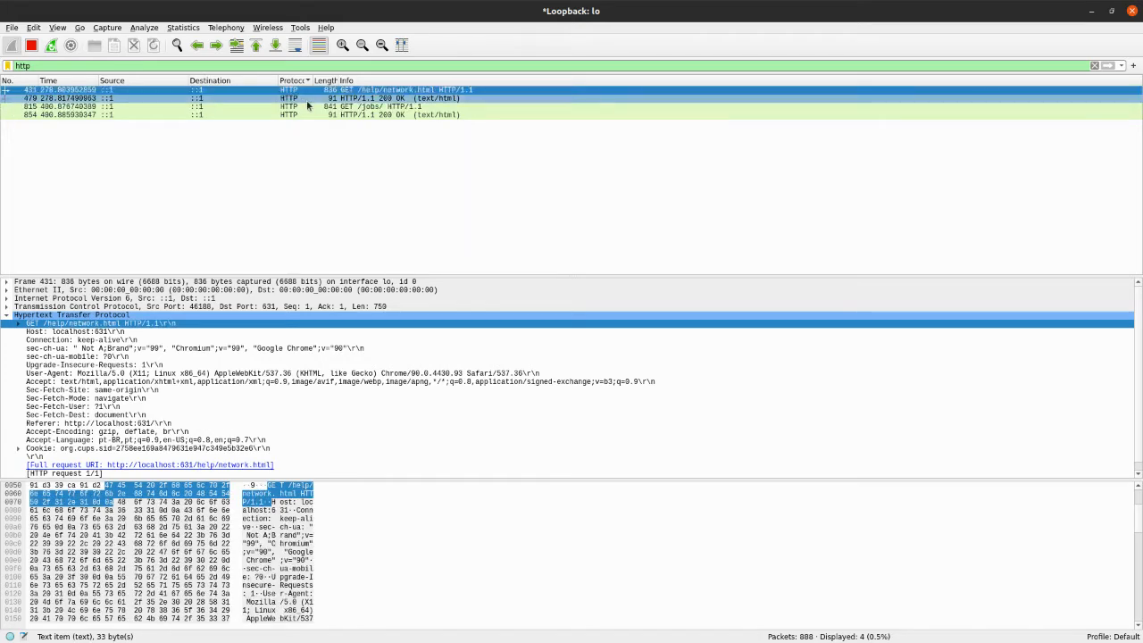
pyautogui.click(307, 100)
pyautogui.click(306, 115)
pyautogui.click(310, 108)
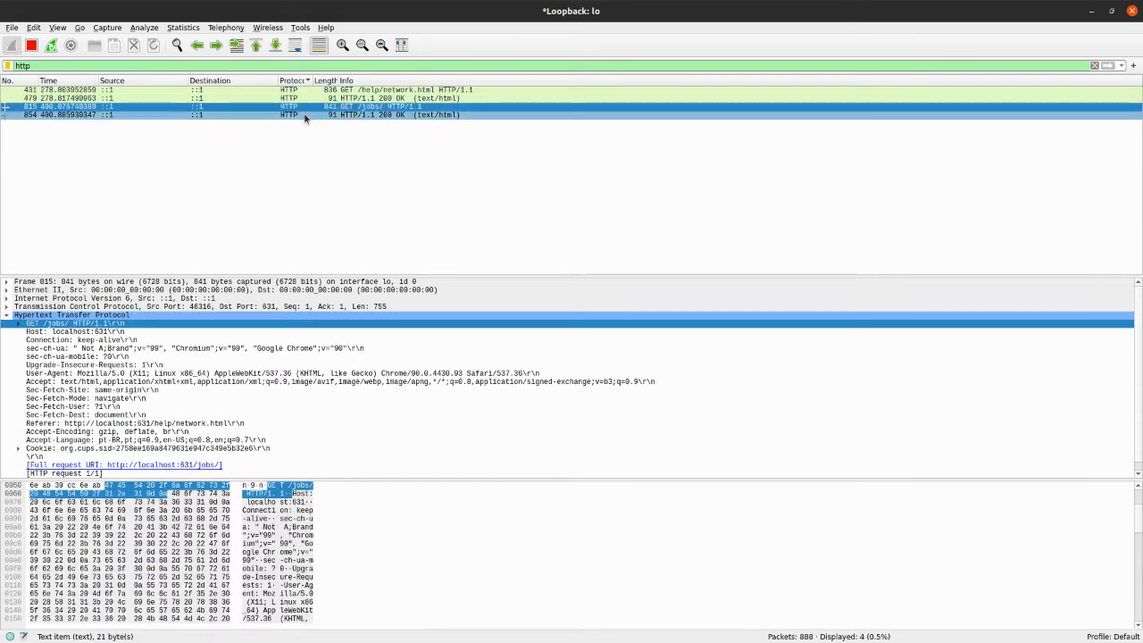
pyautogui.click(303, 115)
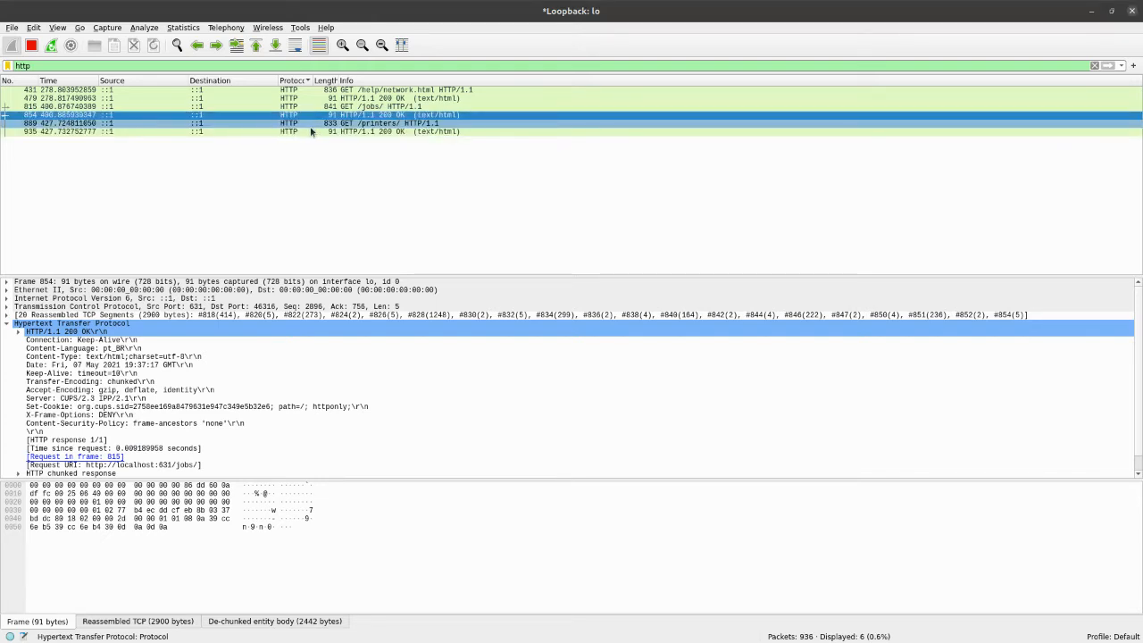
# Inspect the GET /printers/ request in packet 889 and its 200 OK response in packet 935
pyautogui.click(311, 125)
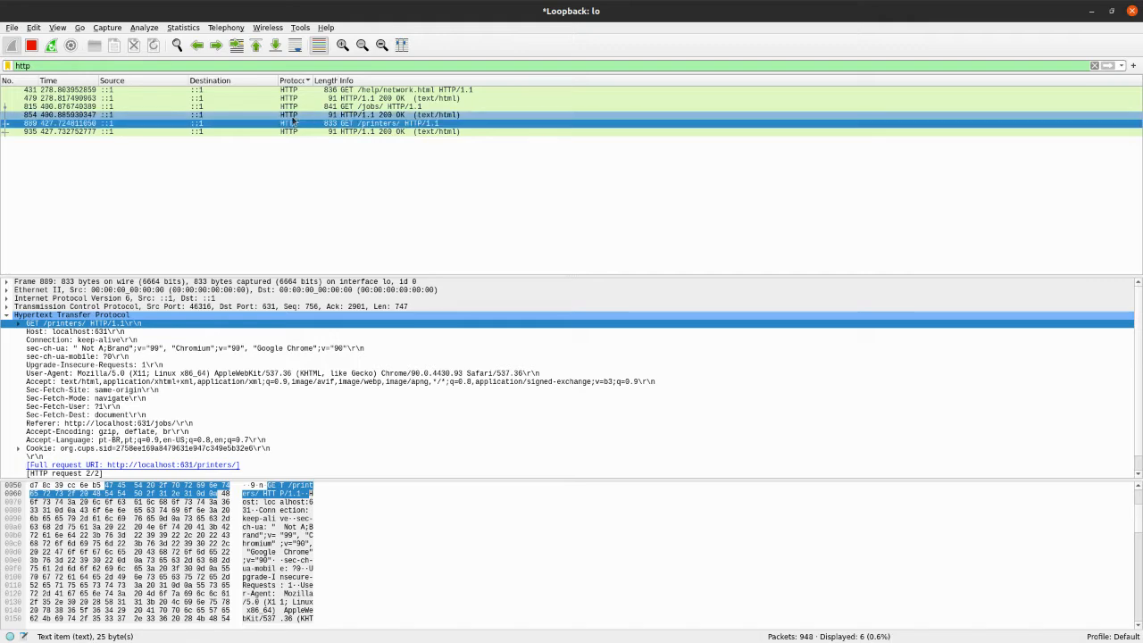
pyautogui.click(259, 132)
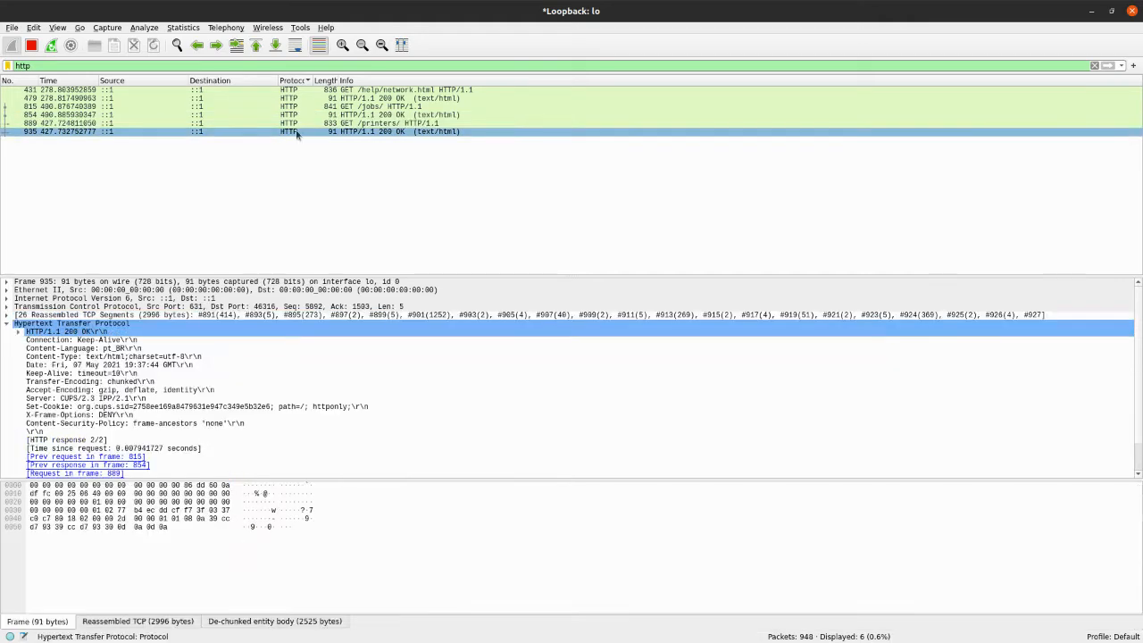
pyautogui.click(360, 123)
pyautogui.click(357, 132)
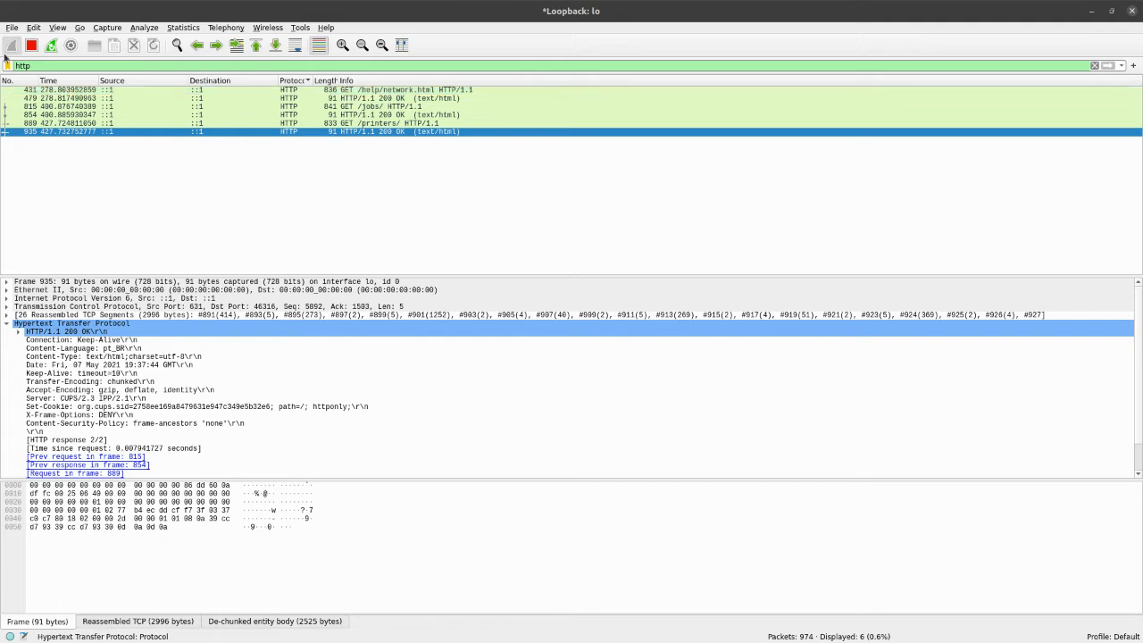
# Stop the loopback capture and start a new one without saving the captured packets
pyautogui.click(37, 46)
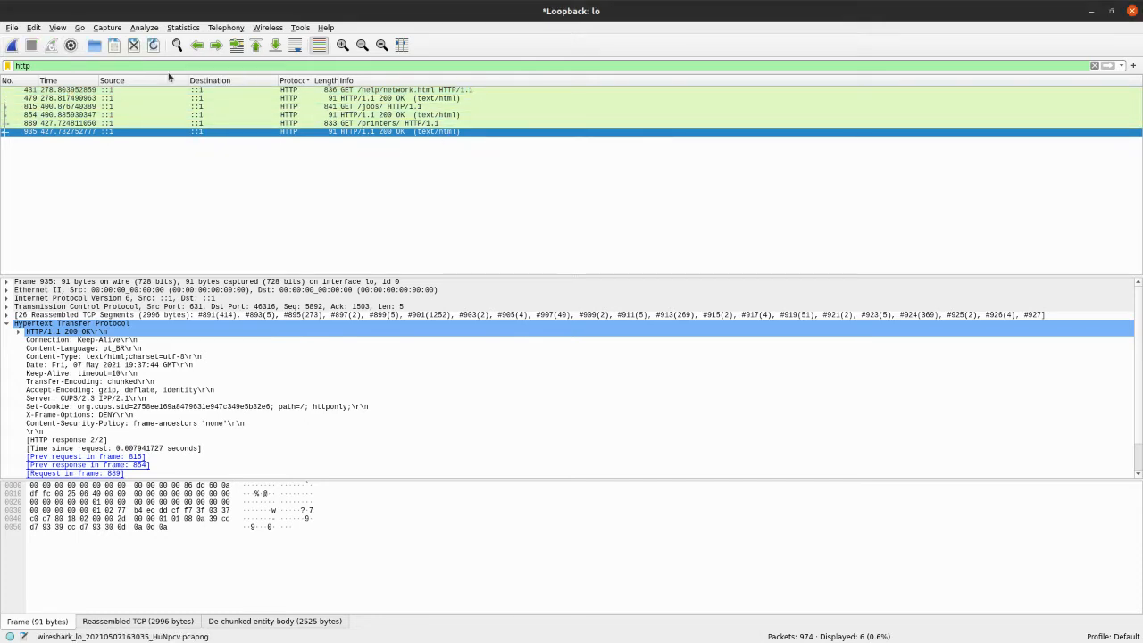
pyautogui.click(11, 45)
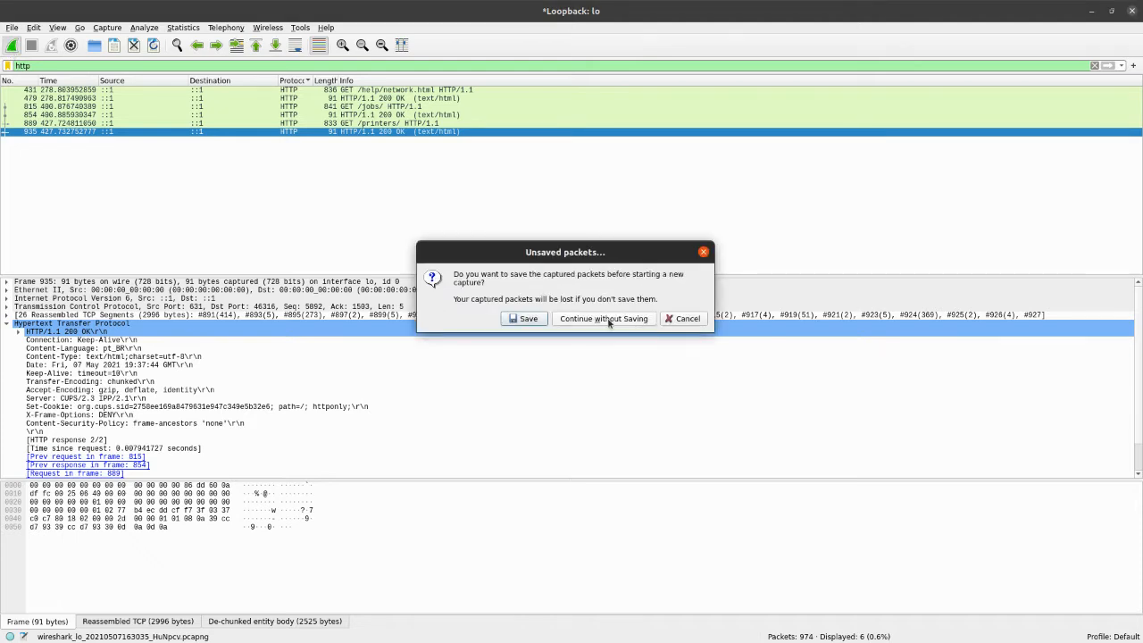
pyautogui.click(606, 321)
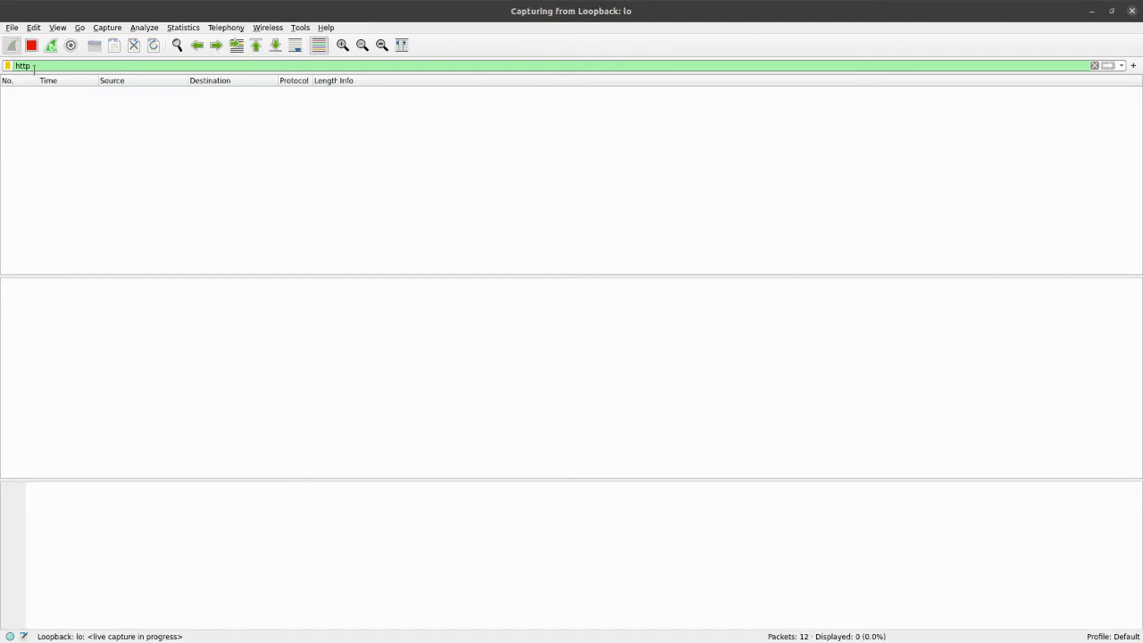
# Stop the loopback capture and start capturing on interface eno1 instead, without saving the captured packets
pyautogui.click(32, 45)
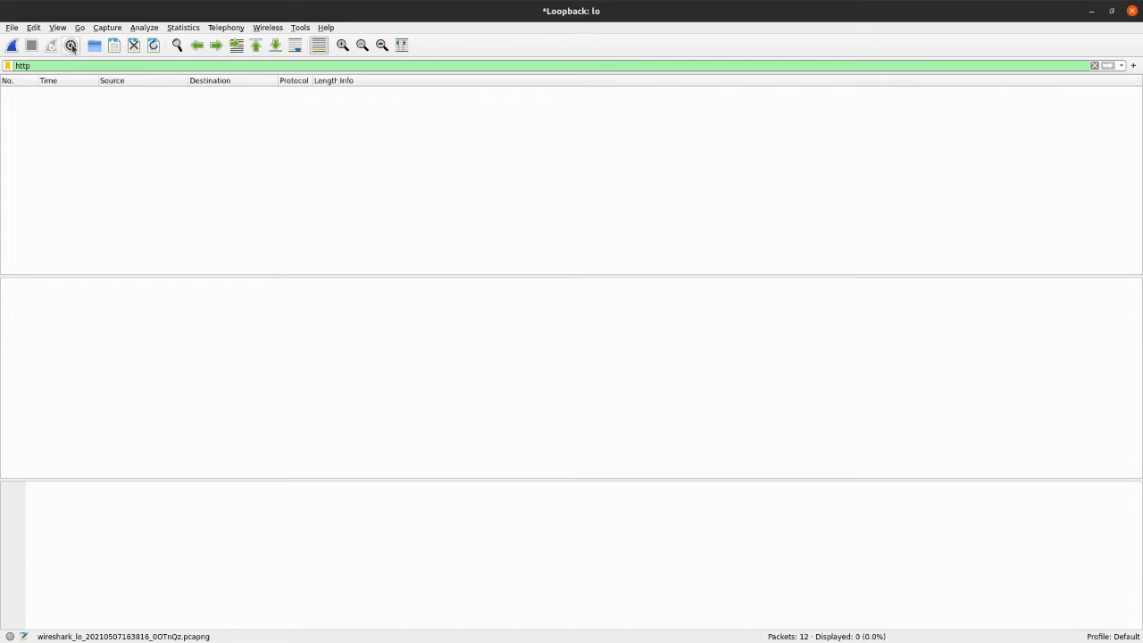
pyautogui.click(72, 46)
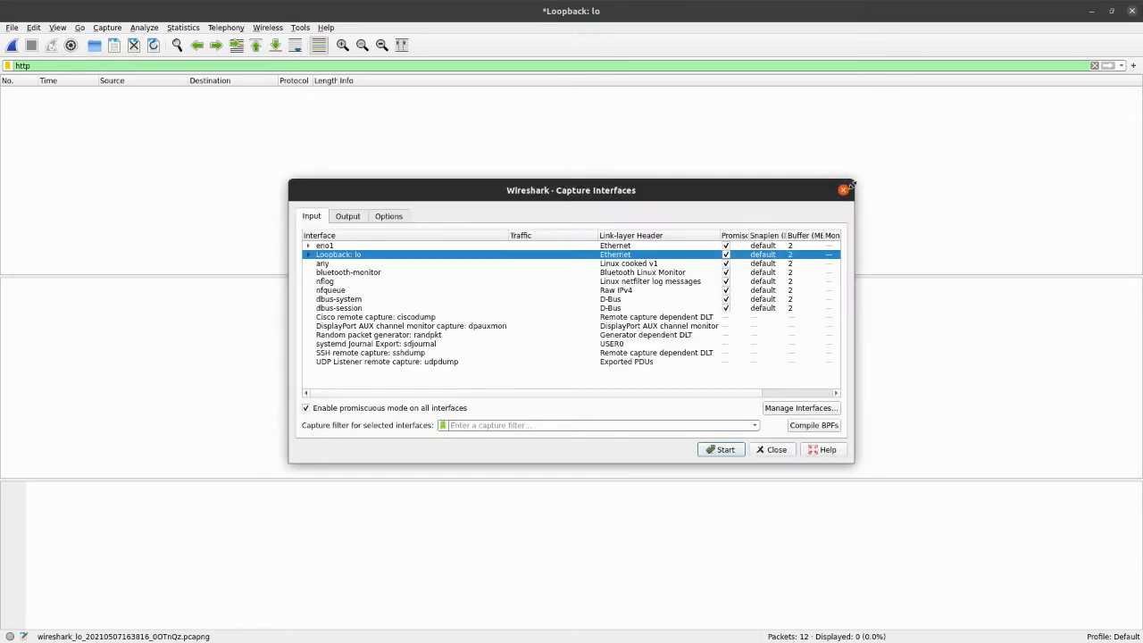
pyautogui.click(844, 190)
pyautogui.click(70, 46)
pyautogui.click(329, 248)
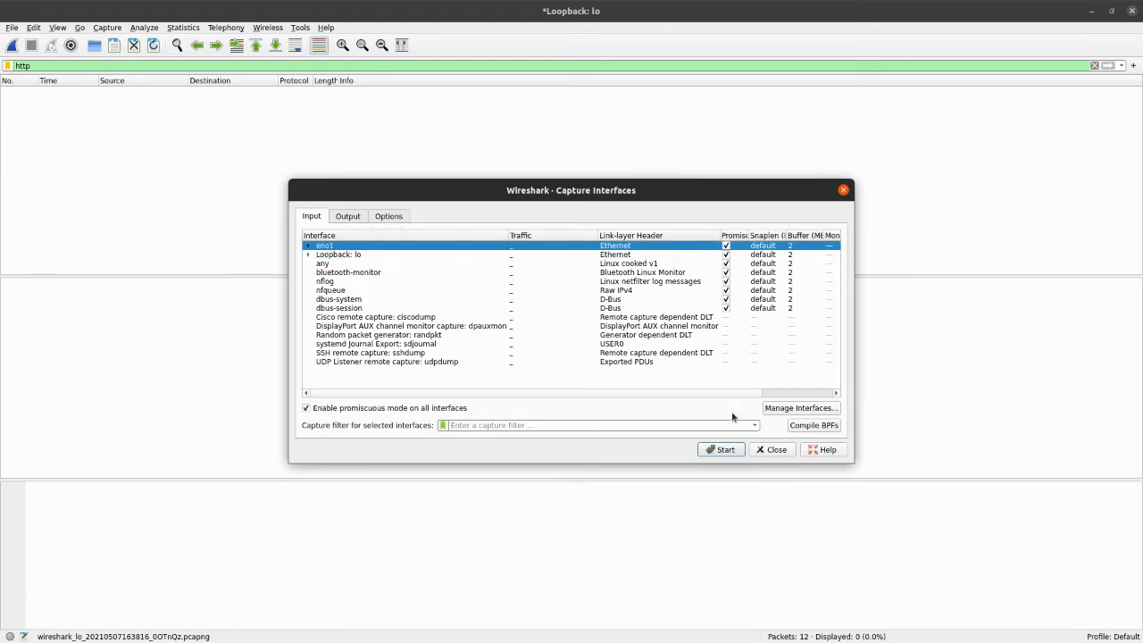
pyautogui.click(723, 451)
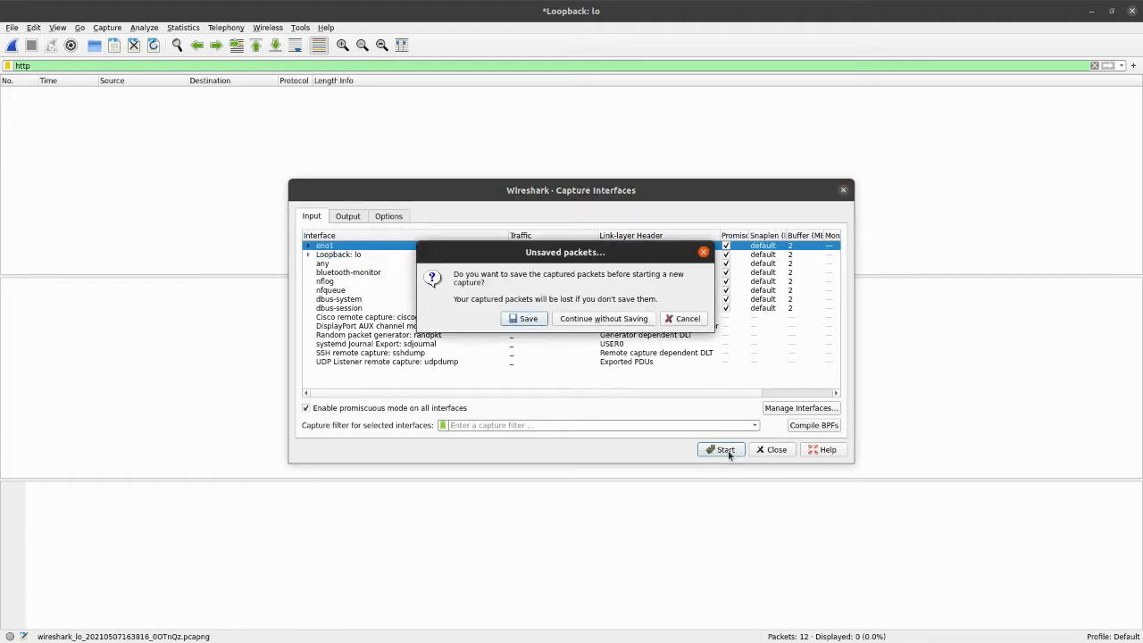
pyautogui.click(600, 319)
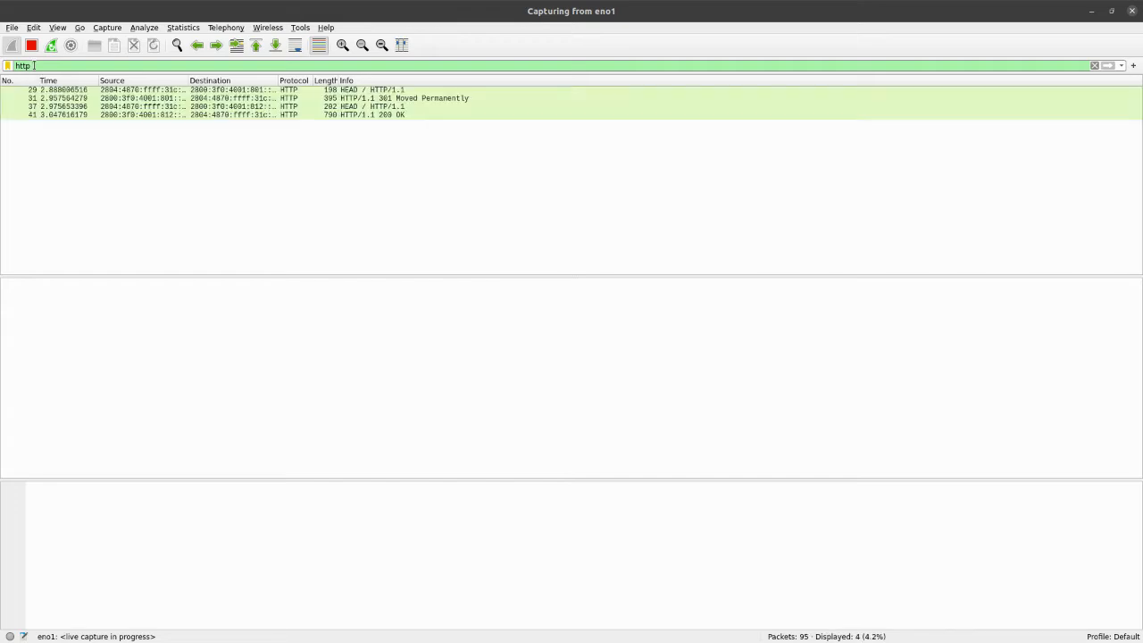
# Select the HEAD request in packet 29 to view its HTTP details, and clear the http display filter
pyautogui.click(324, 89)
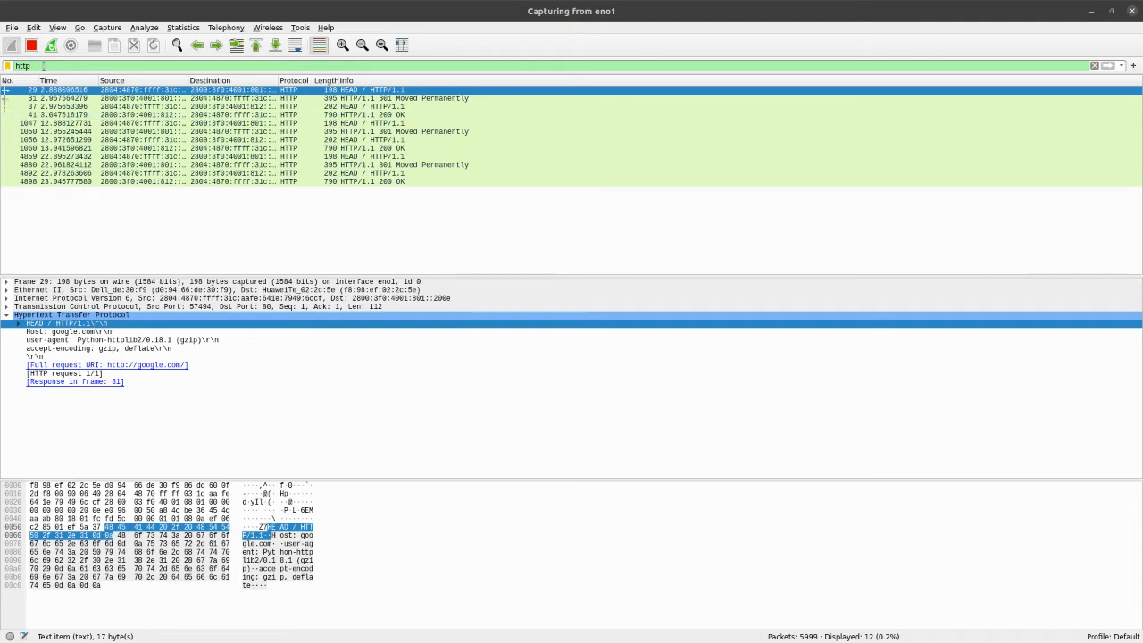
pyautogui.doubleClick(42, 66)
pyautogui.press('BackSpace')
pyautogui.press('Return')
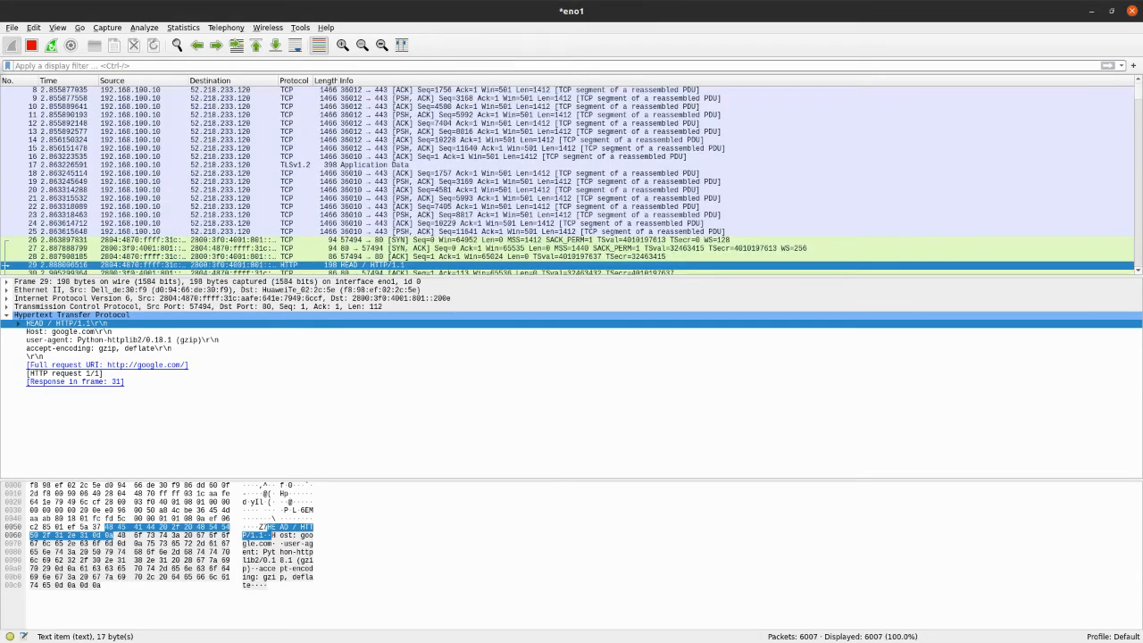
# Browse the unfiltered eno1 packet list and inspect TCP packets 11754 and 11752 and the TLSv1.2 packet 11755
pyautogui.scroll(-15, 907, 225)
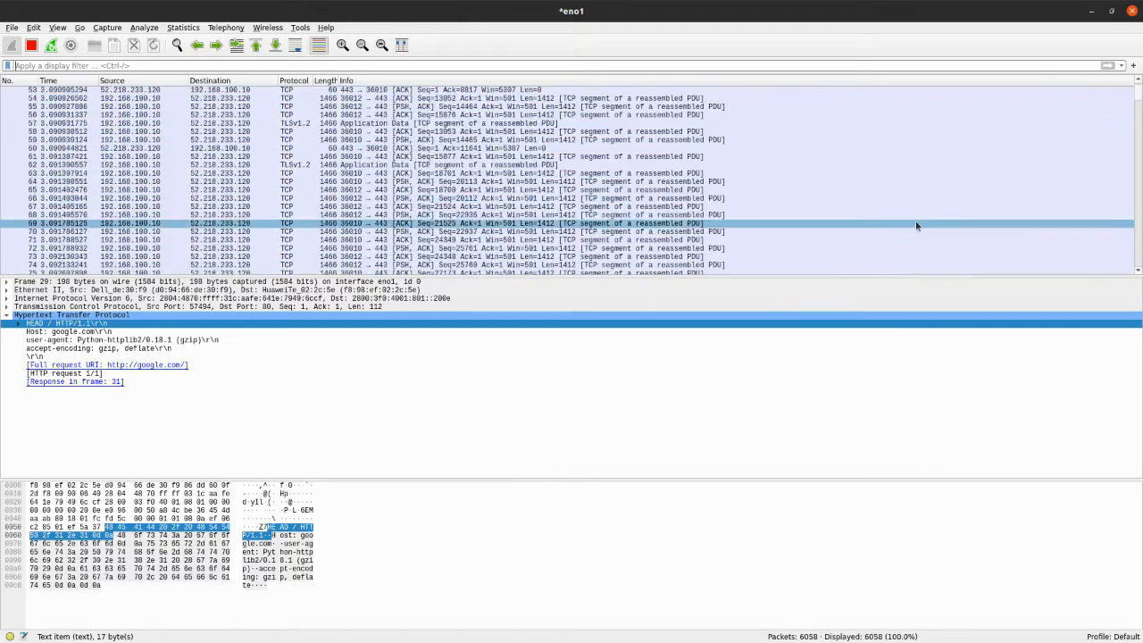
pyautogui.moveTo(1138, 94); pyautogui.dragTo(1139, 270)
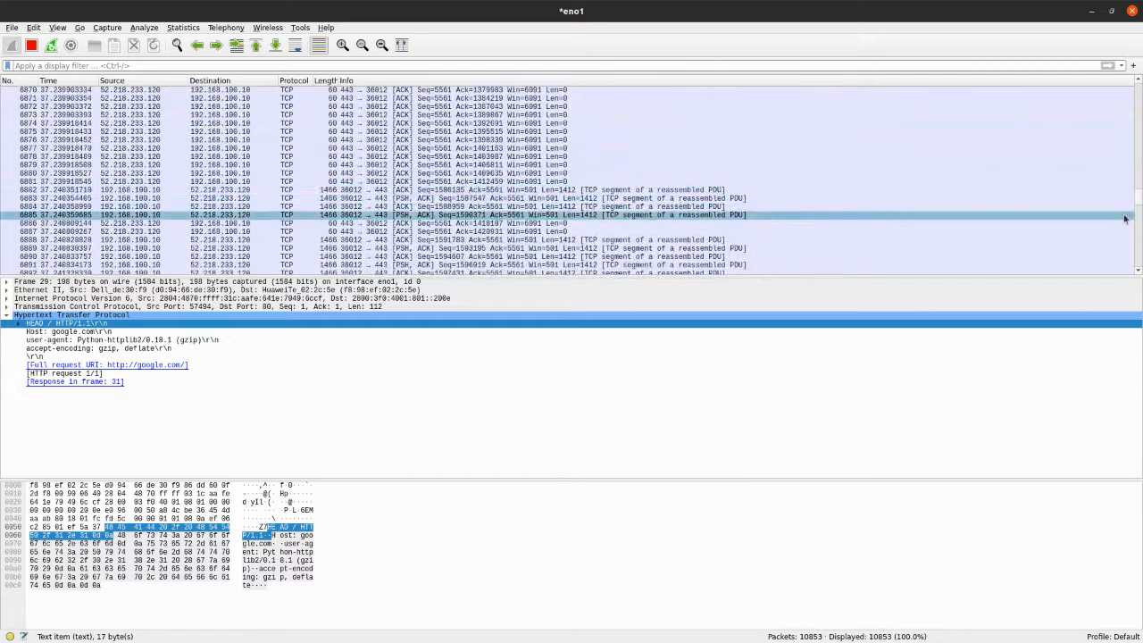
pyautogui.moveTo(1136, 195); pyautogui.dragTo(1140, 306)
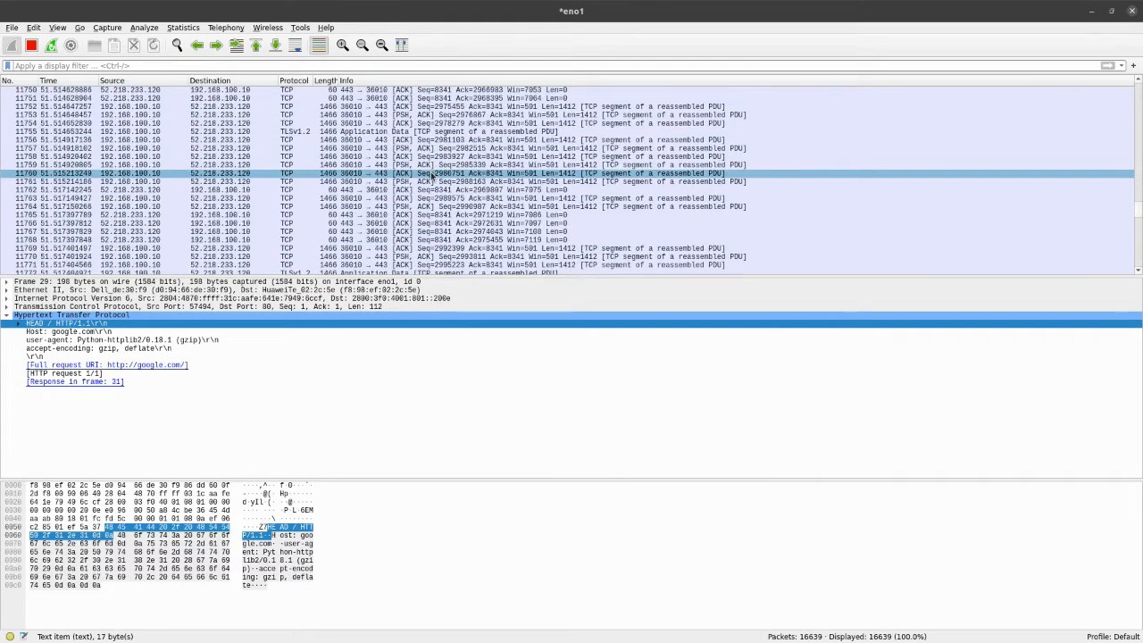
pyautogui.click(378, 131)
pyautogui.scroll(2, 438, 148)
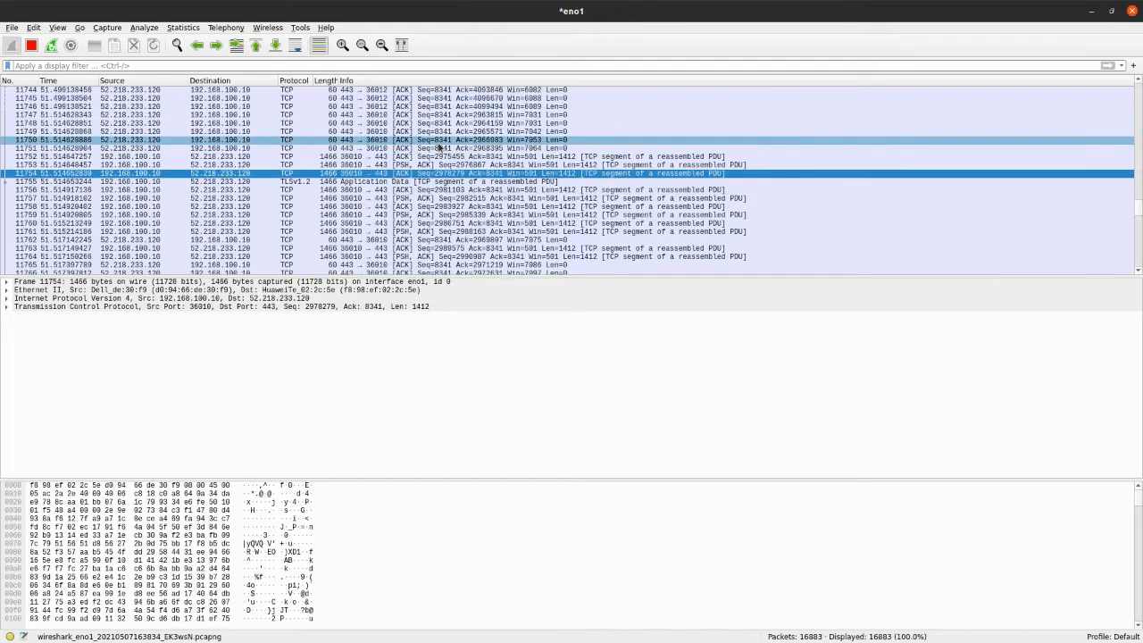
pyautogui.click(434, 156)
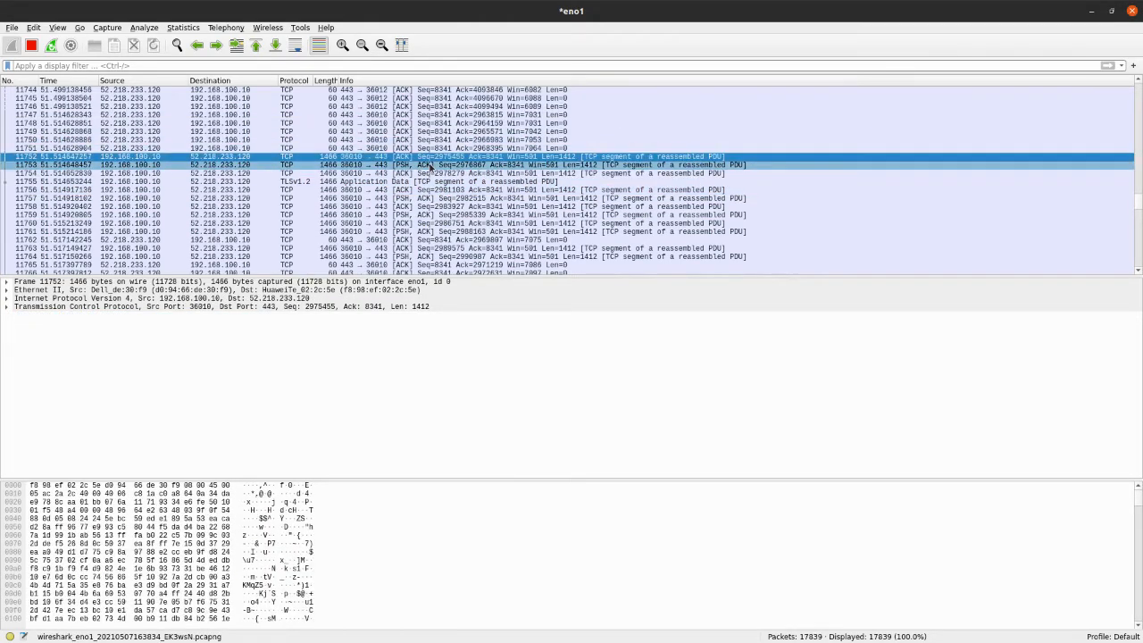
pyautogui.click(420, 181)
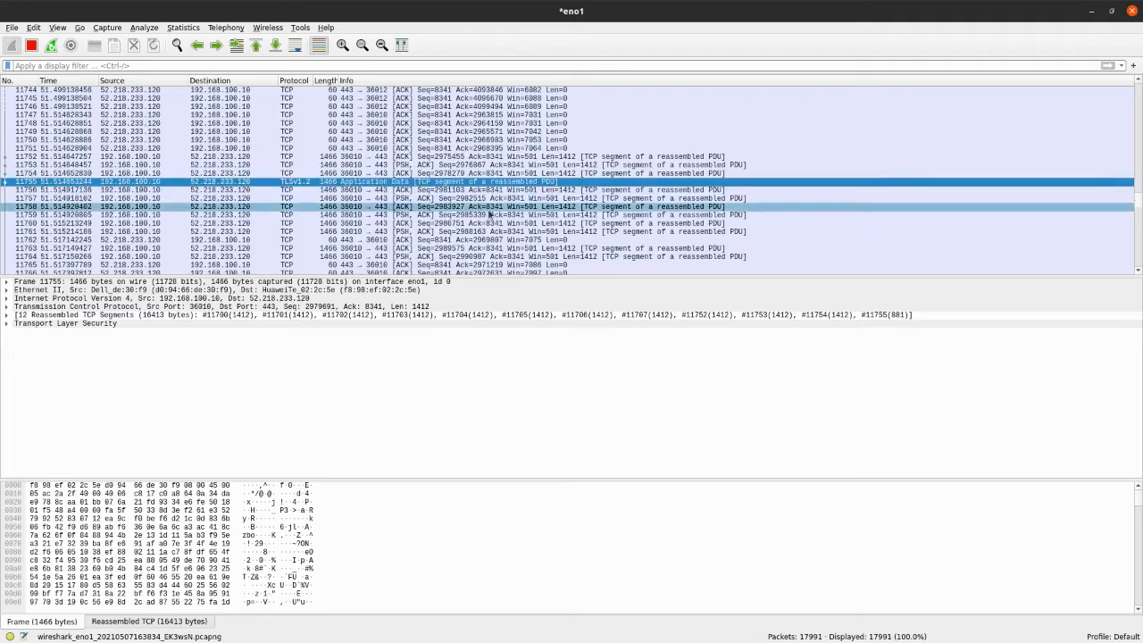
# Find the packets exchanged with 35.170.0.145 and inspect ACK packet 22443 and TLSv1.2 Application Data packet 22442
pyautogui.scroll(-2, 491, 215)
pyautogui.scroll(-1, 506, 208)
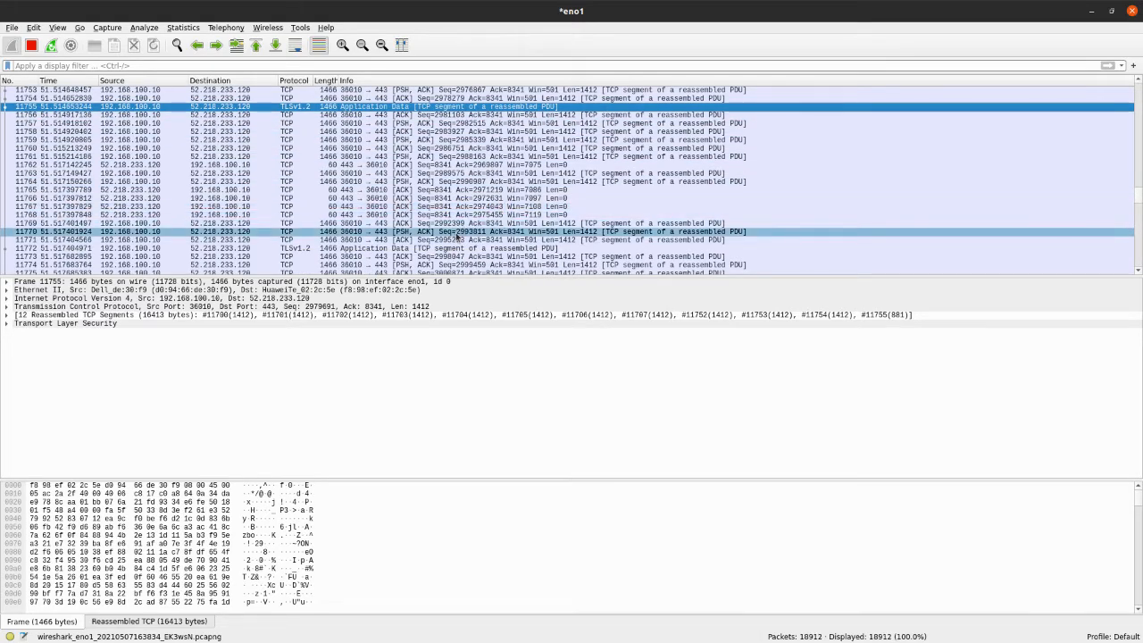
pyautogui.scroll(-2, 488, 214)
pyautogui.scroll(16, 488, 210)
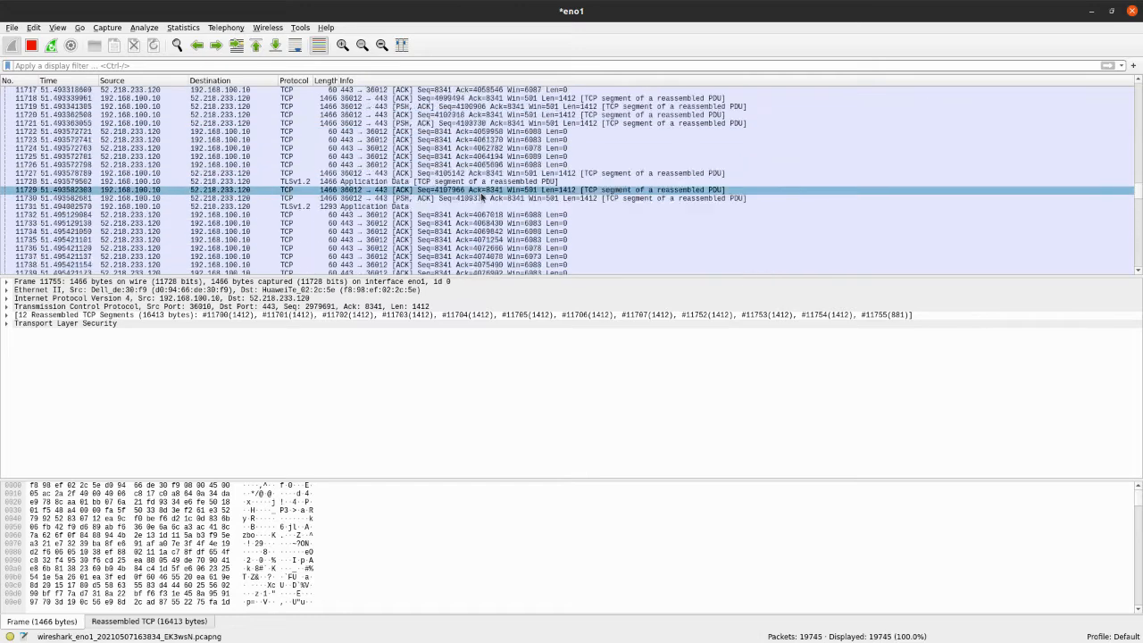
pyautogui.moveTo(1139, 195); pyautogui.dragTo(1140, 269)
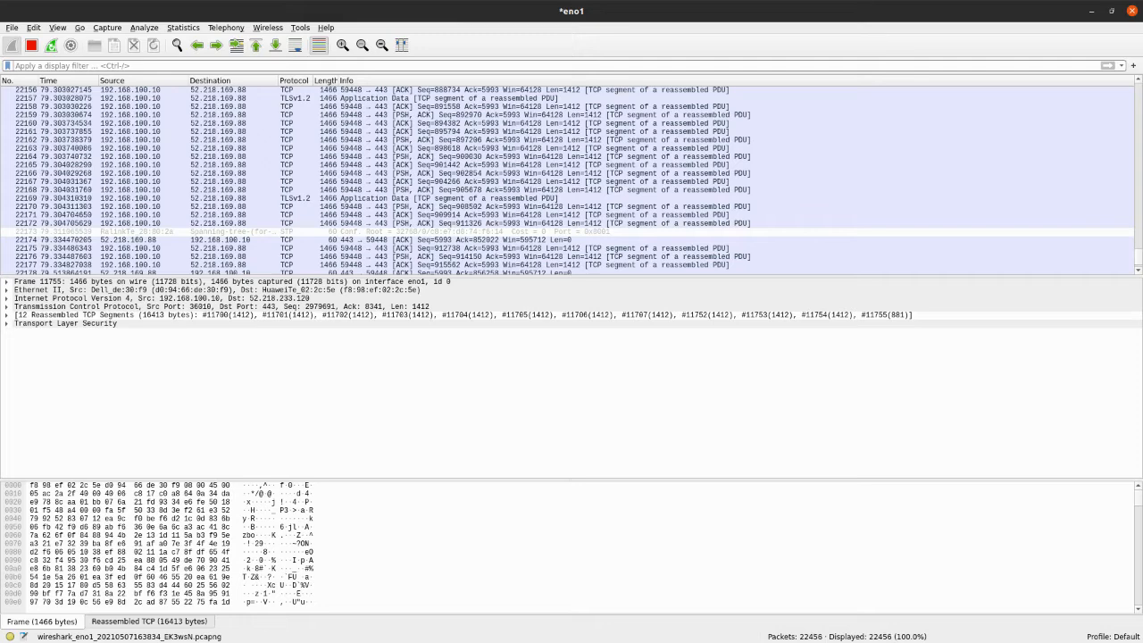
pyautogui.click(451, 193)
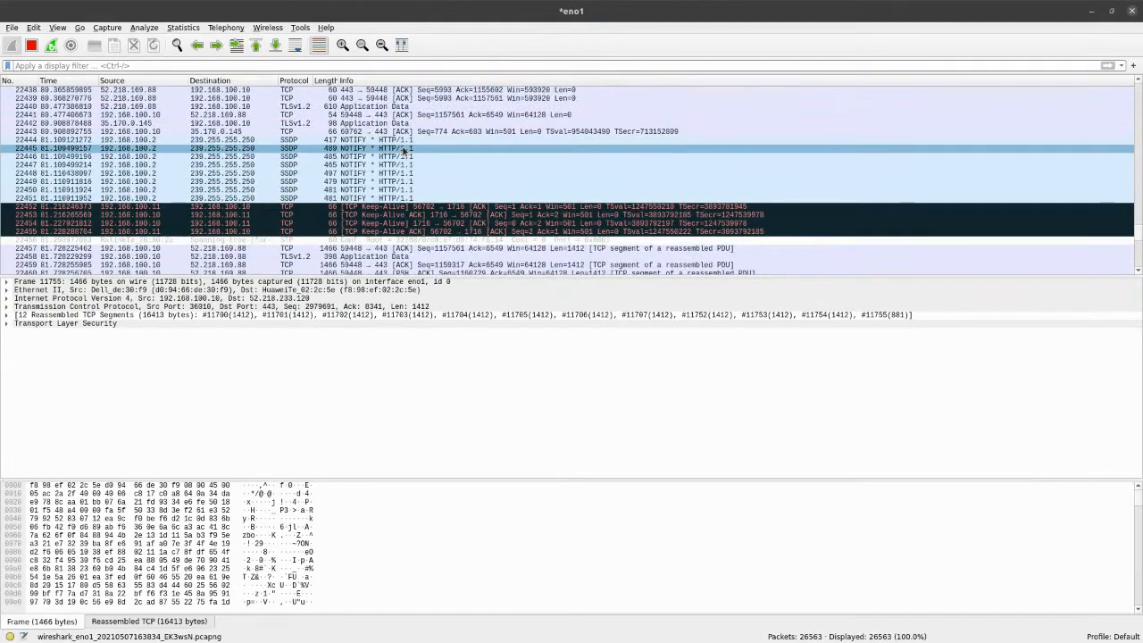
pyautogui.scroll(2, 404, 150)
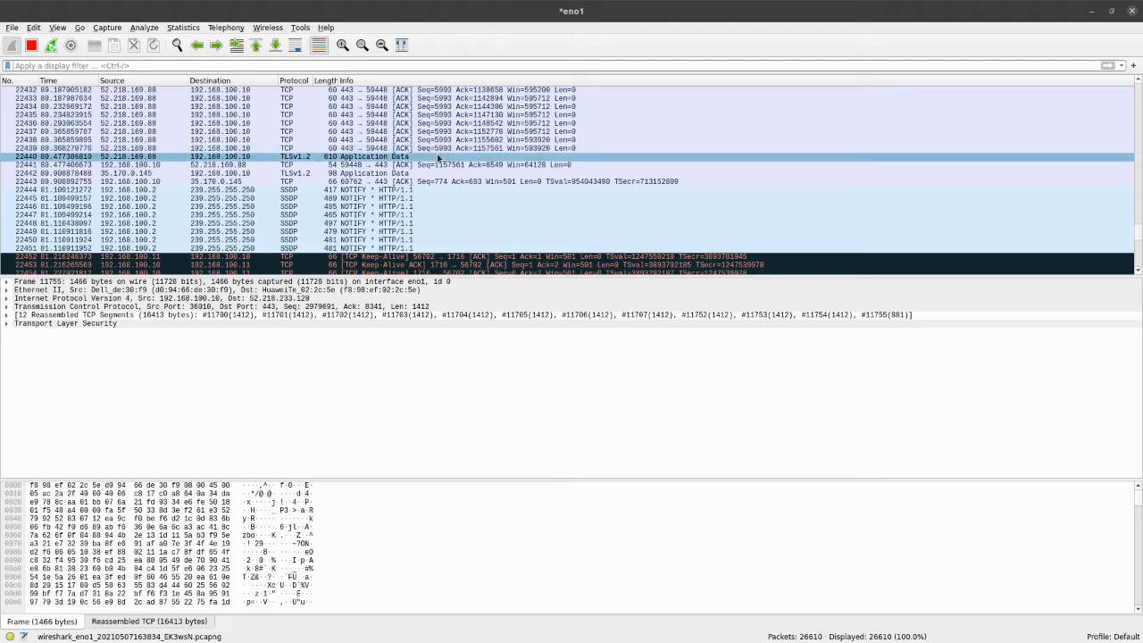
pyautogui.click(424, 165)
pyautogui.click(436, 174)
pyautogui.click(435, 180)
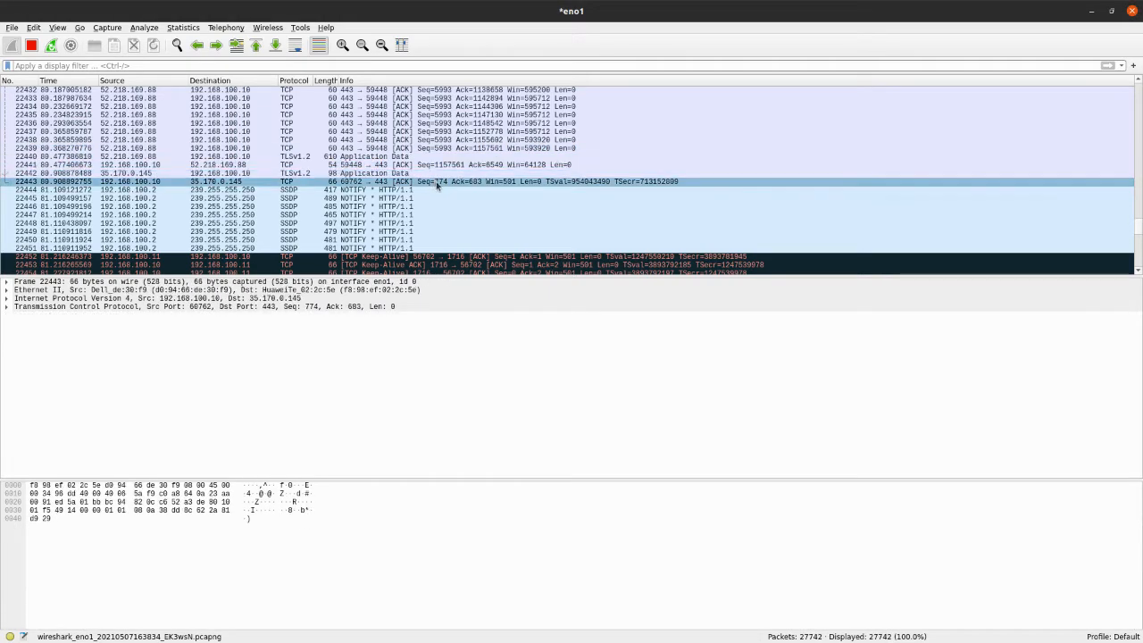
pyautogui.click(393, 174)
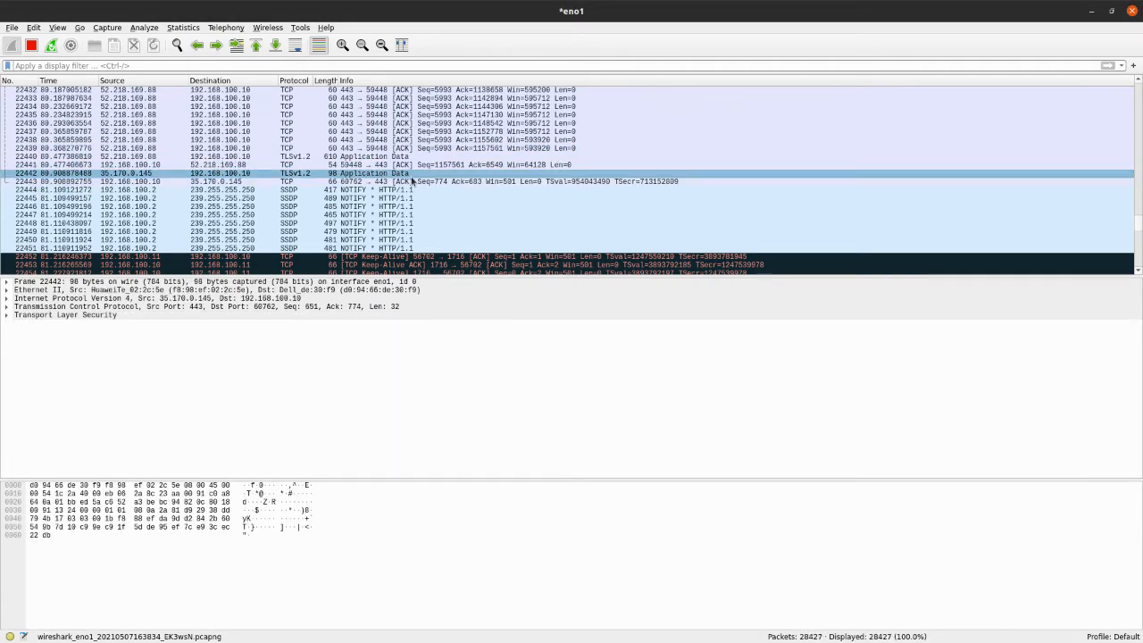
# Look through the traffic surrounding packet 22442 and view the details of TCP packet 22413
pyautogui.scroll(-18, 412, 182)
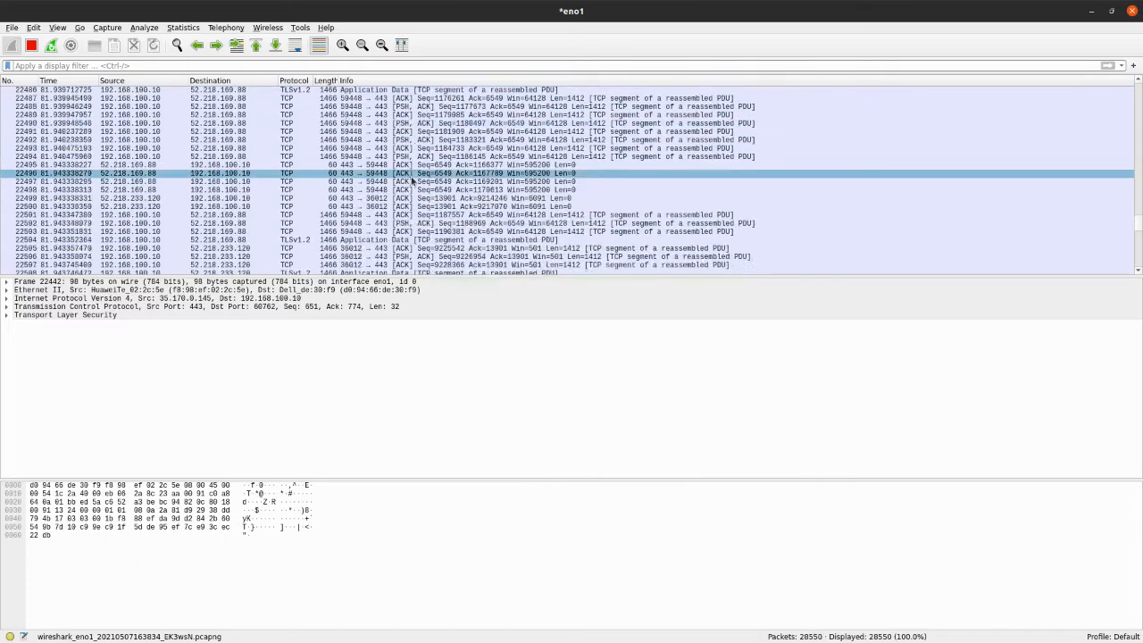
pyautogui.scroll(-19, 412, 181)
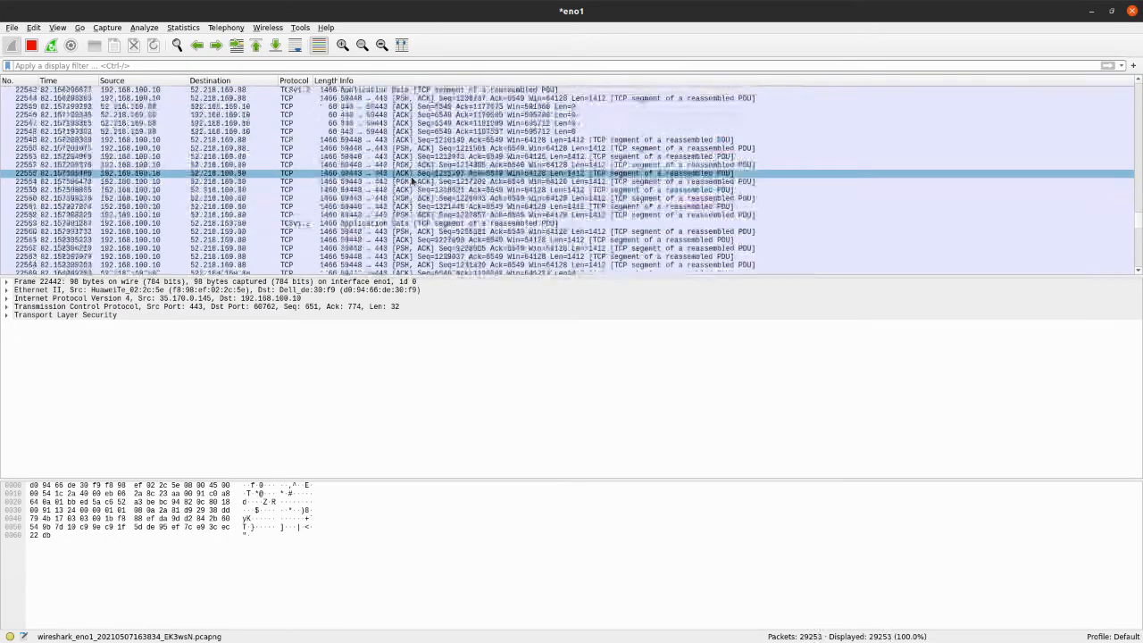
pyautogui.scroll(20, 412, 181)
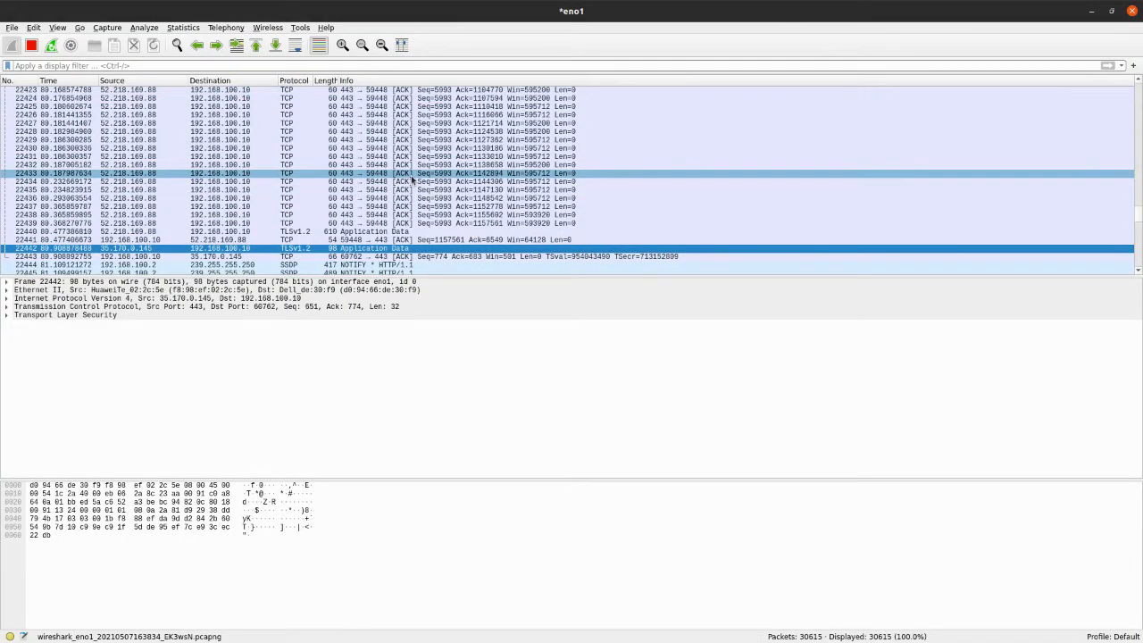
pyautogui.scroll(1, 355, 224)
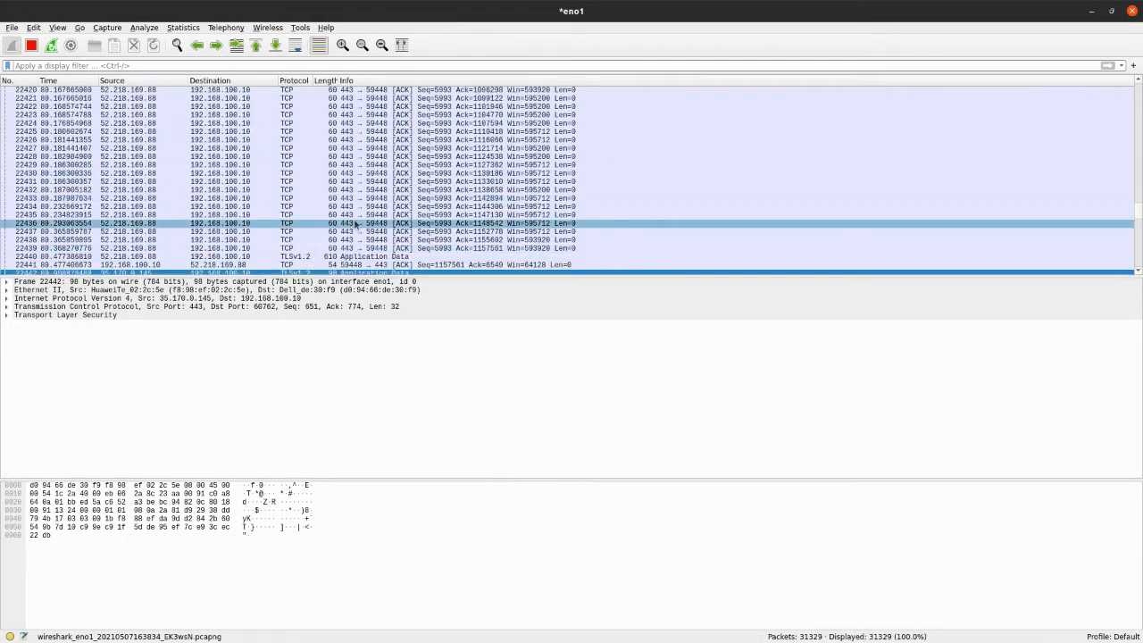
pyautogui.scroll(8, 356, 224)
pyautogui.click(378, 232)
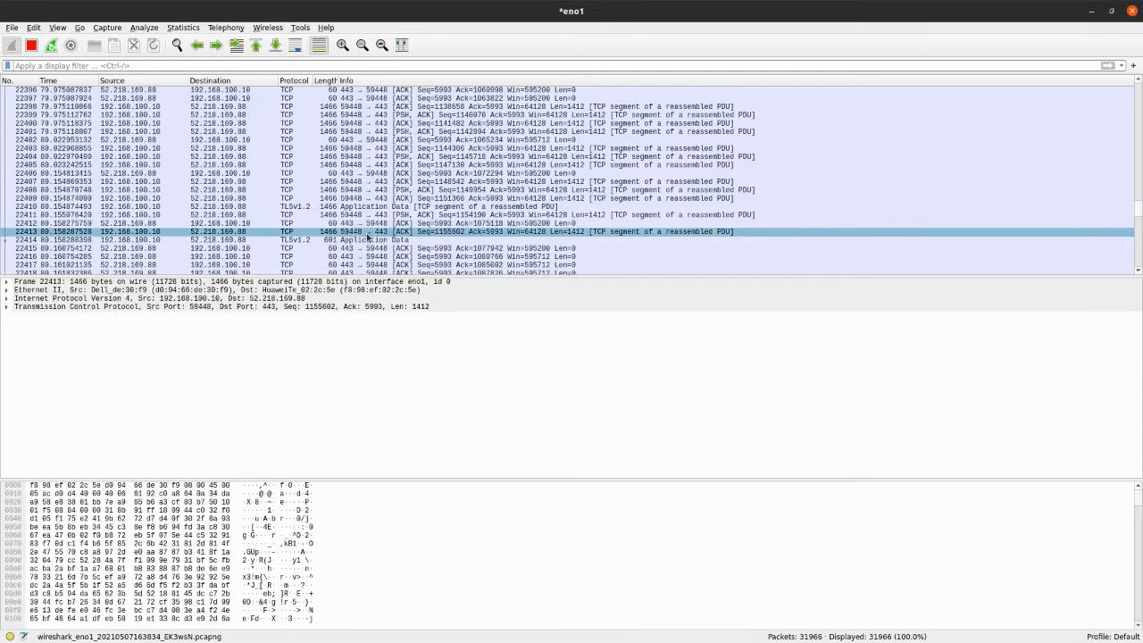
pyautogui.scroll(-12, 371, 234)
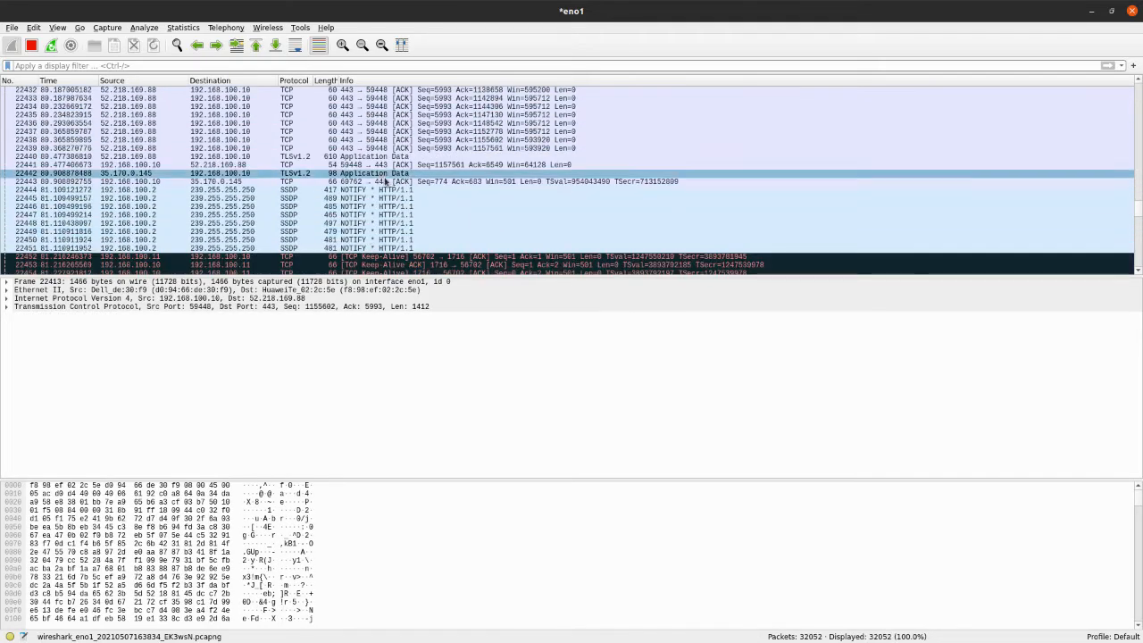
pyautogui.scroll(2, 390, 167)
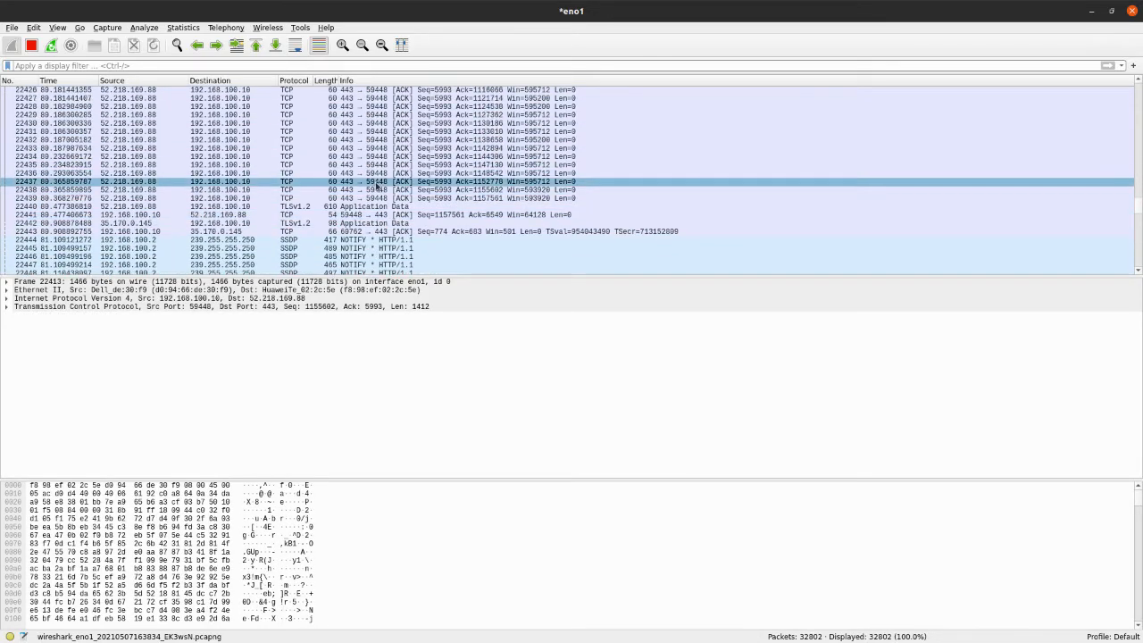
# Select TLSv1.2 packet 22440 and expand its Transport Layer Security record down to the Encrypted Application Data field
pyautogui.click(351, 206)
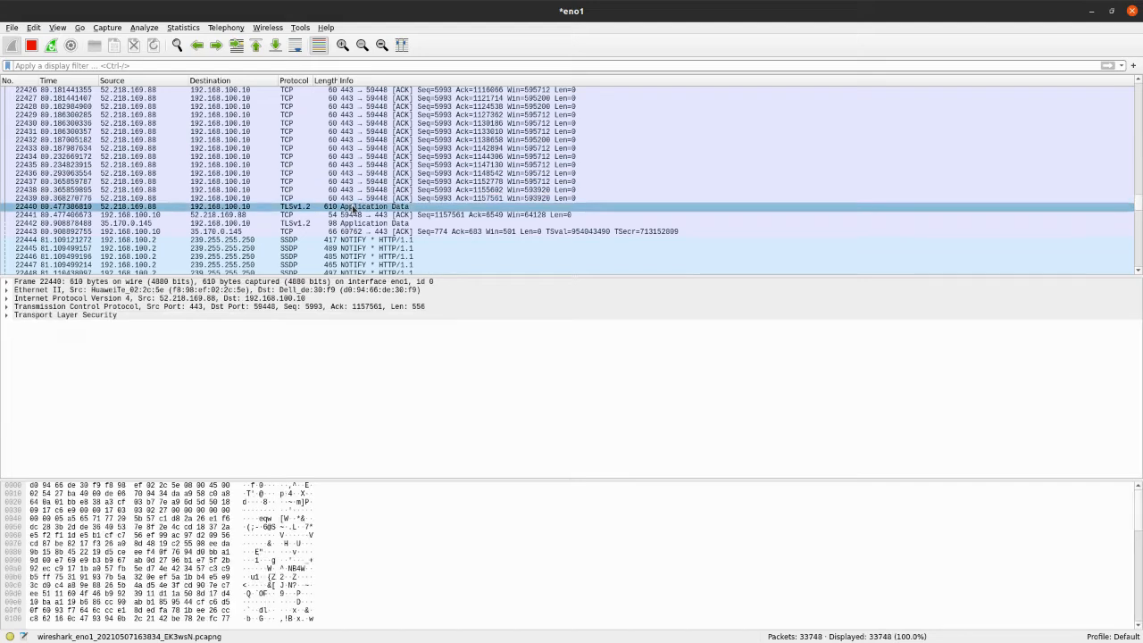
pyautogui.click(17, 317)
pyautogui.click(7, 317)
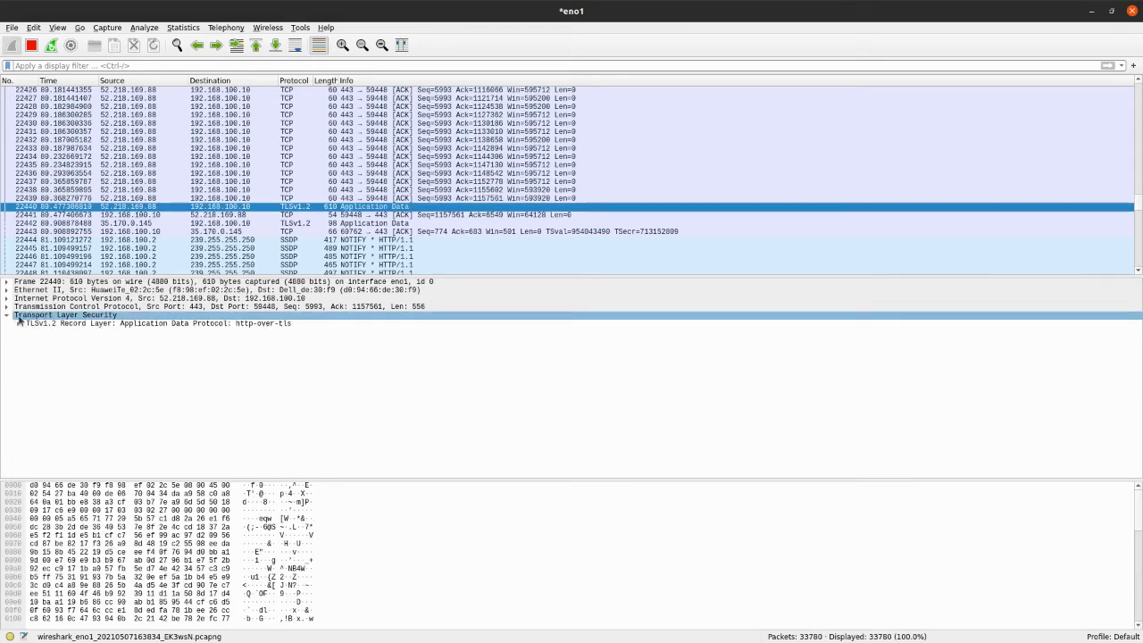
pyautogui.click(59, 324)
pyautogui.click(20, 326)
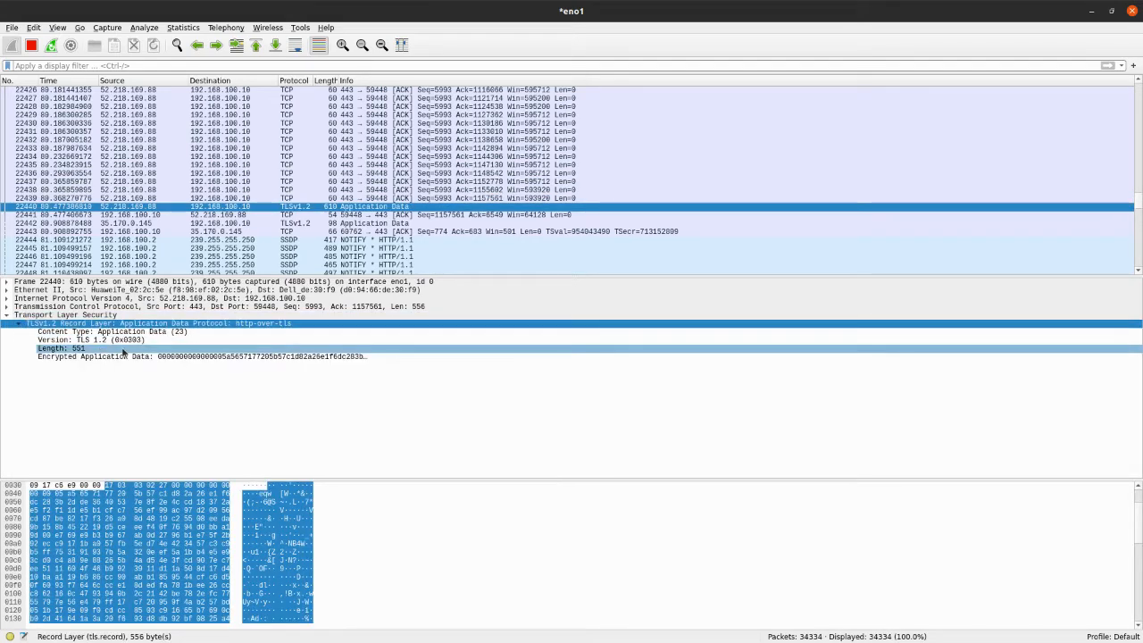
pyautogui.click(259, 357)
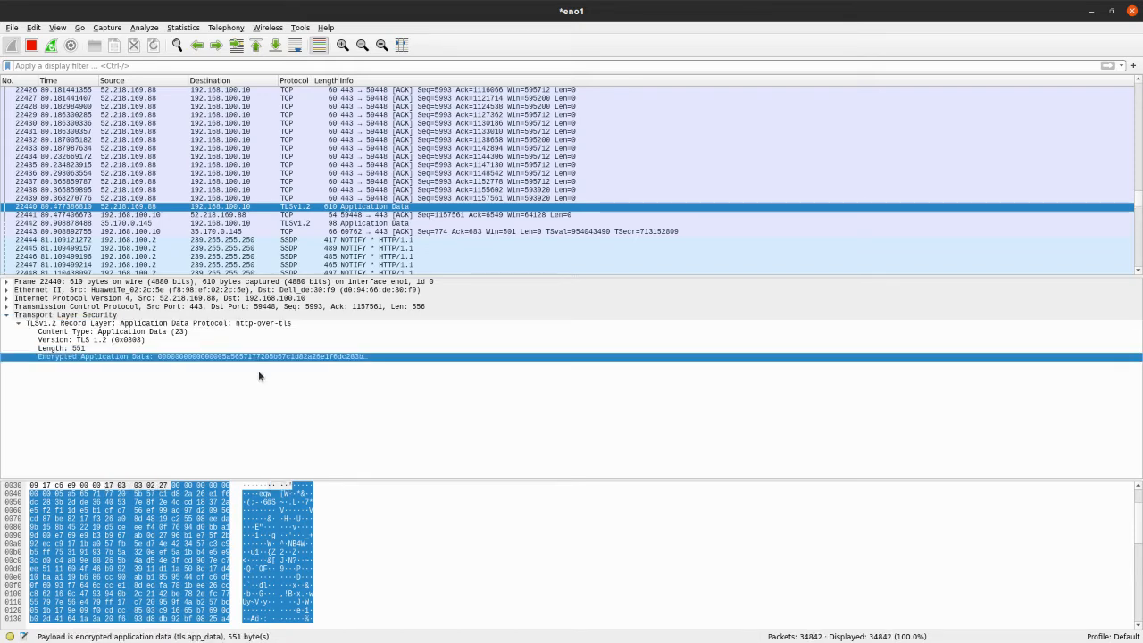
# Expand the Internet Protocol Version 4 details of packet 22440 and check its source and destination addresses
pyautogui.click(192, 299)
pyautogui.click(7, 298)
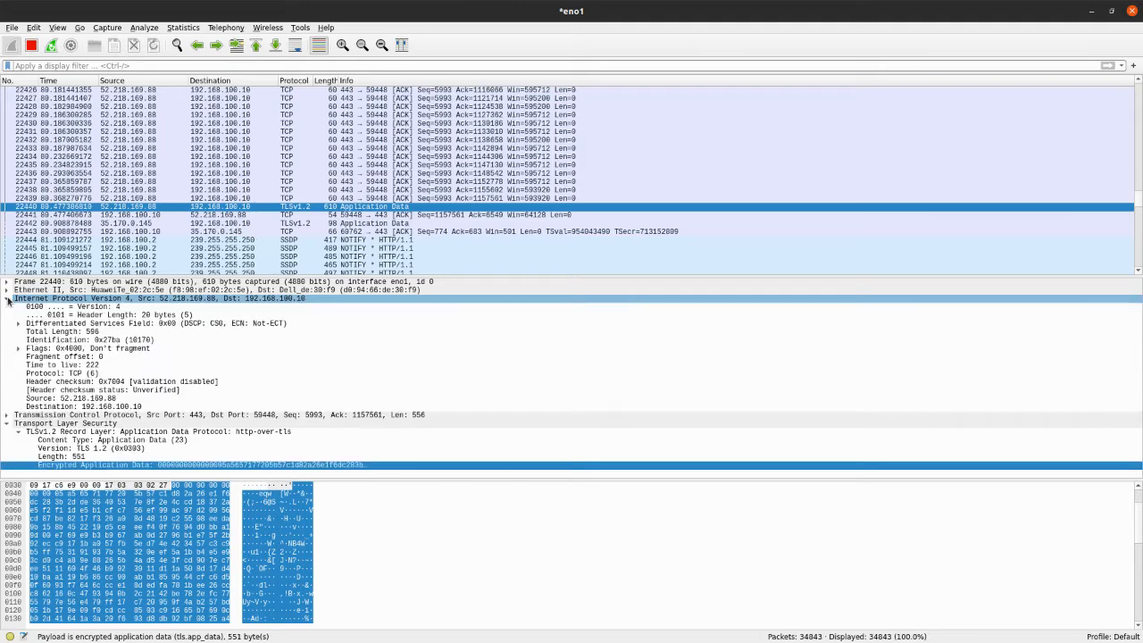
pyautogui.click(106, 399)
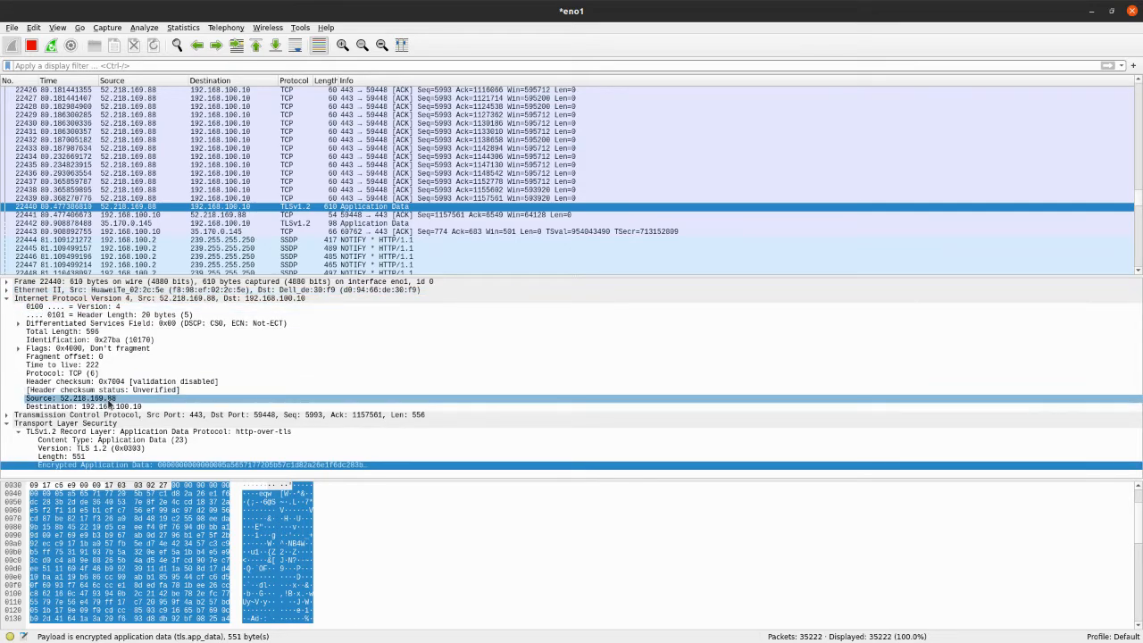
pyautogui.click(123, 407)
pyautogui.click(42, 399)
pyautogui.click(98, 407)
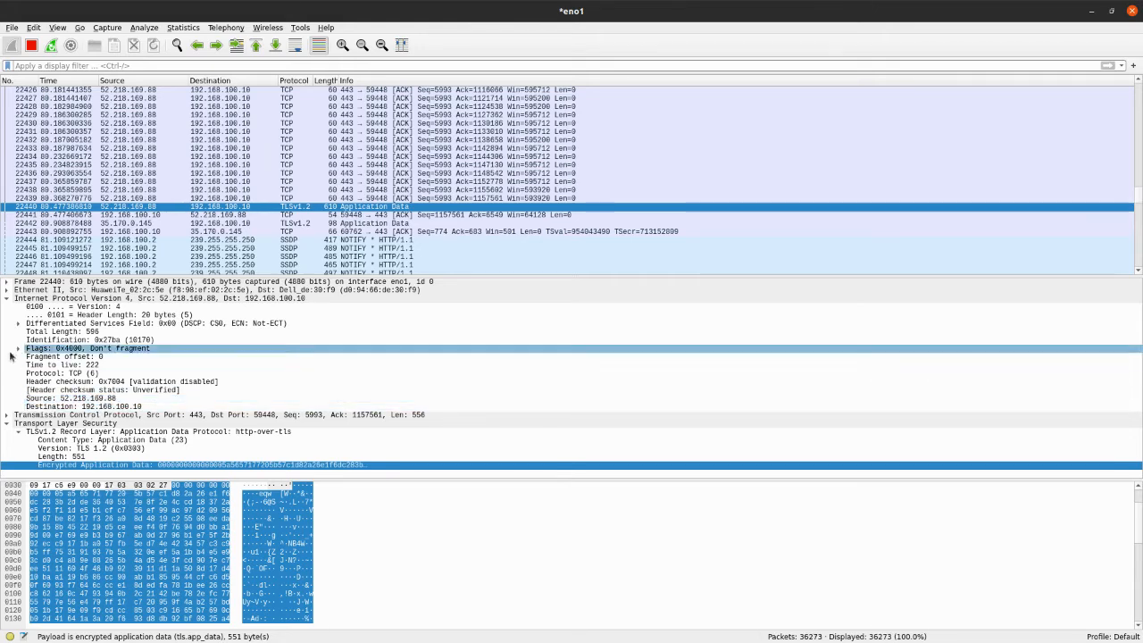
# Replace the IPv4 details with the Transmission Control Protocol details, check the source and destination ports, and collapse them again
pyautogui.click(6, 299)
pyautogui.click(6, 308)
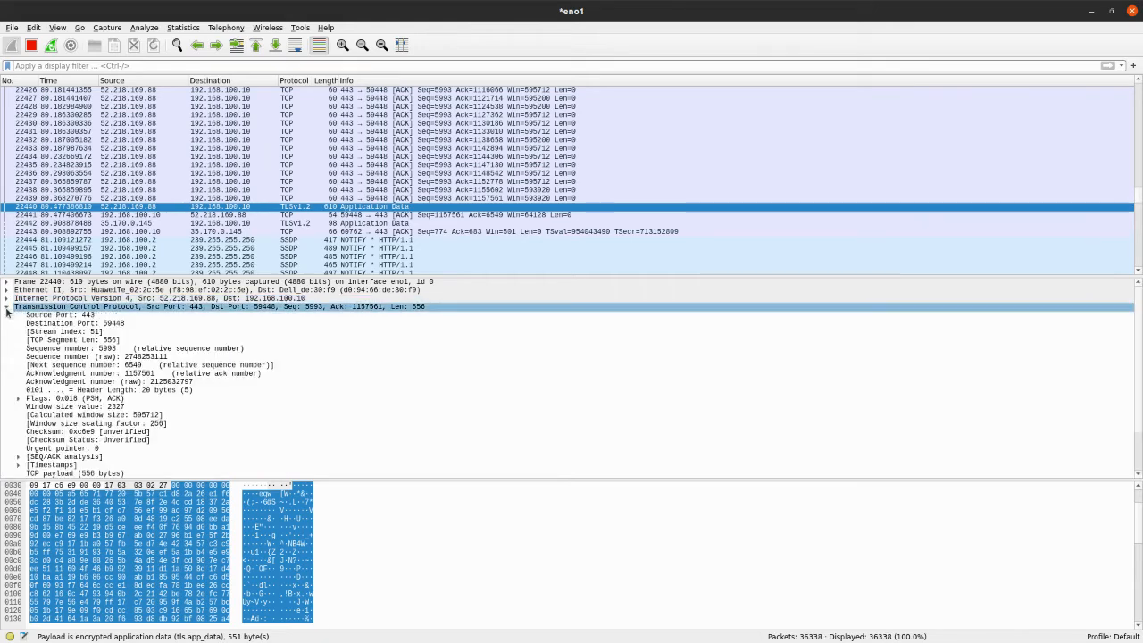
pyautogui.click(88, 314)
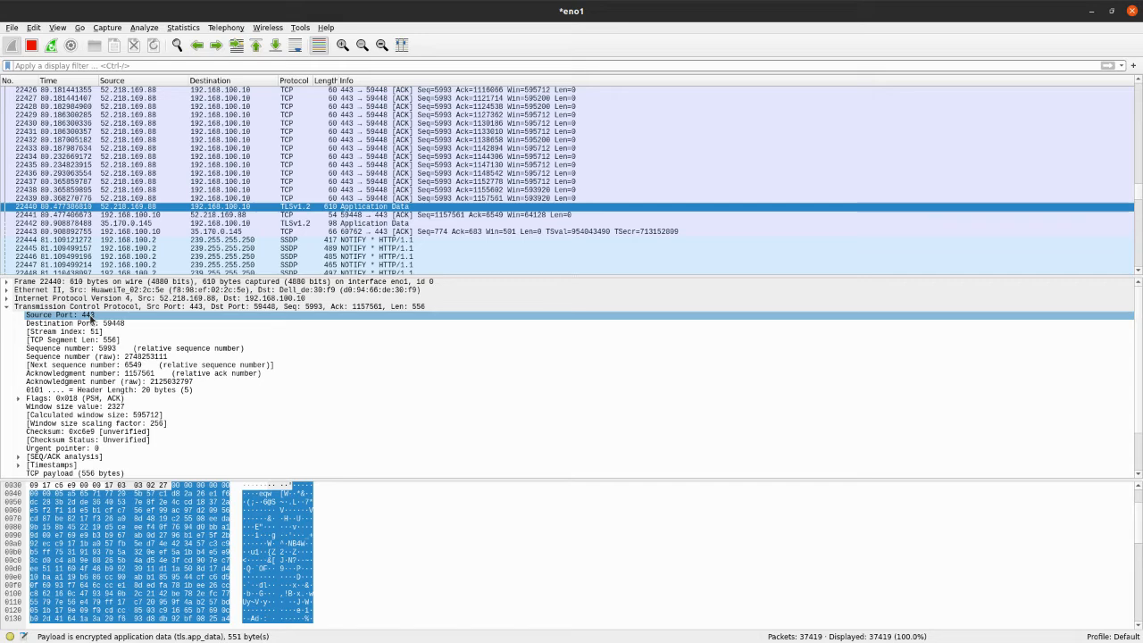
pyautogui.click(105, 323)
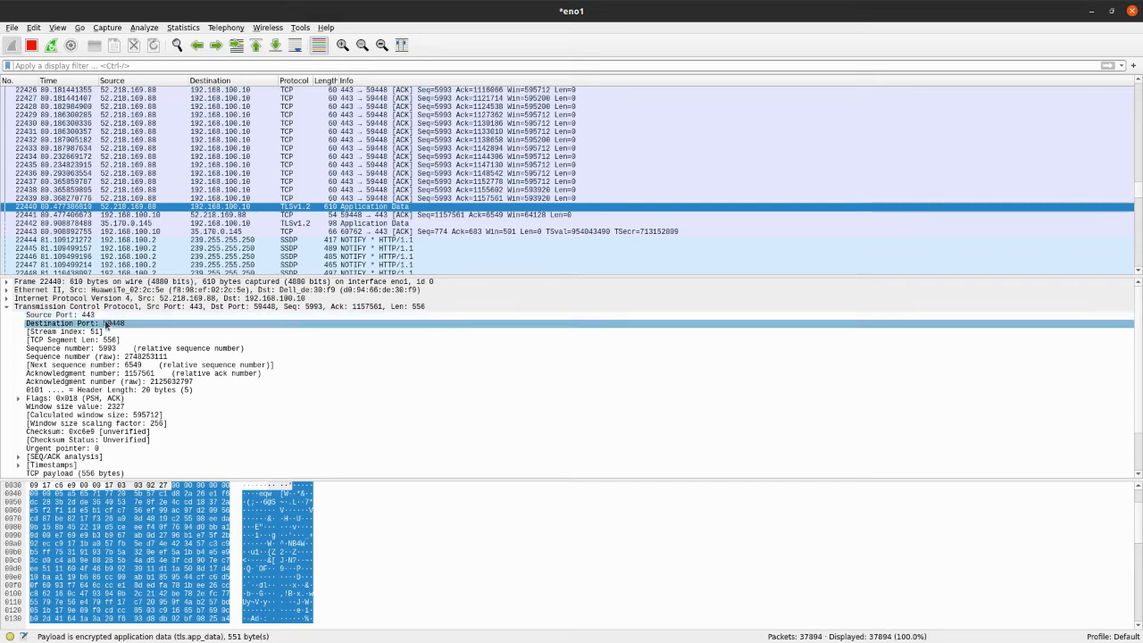
pyautogui.click(53, 306)
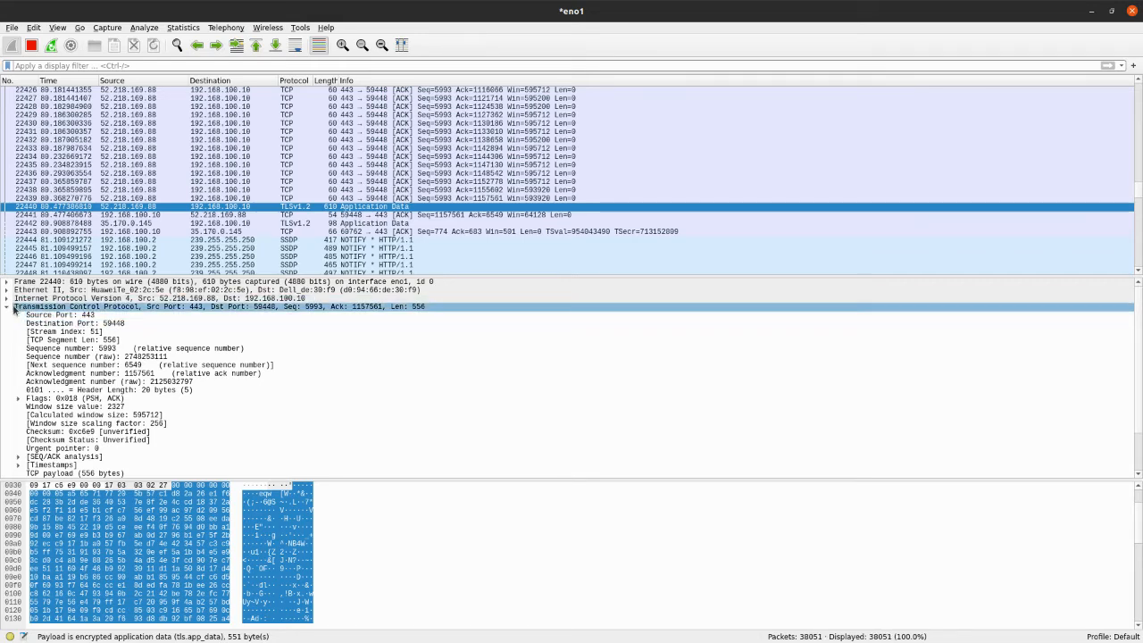
pyautogui.click(6, 308)
# Highlight the Encrypted Application Data of packet 22440 and examine its bytes in the hex dump
pyautogui.click(41, 317)
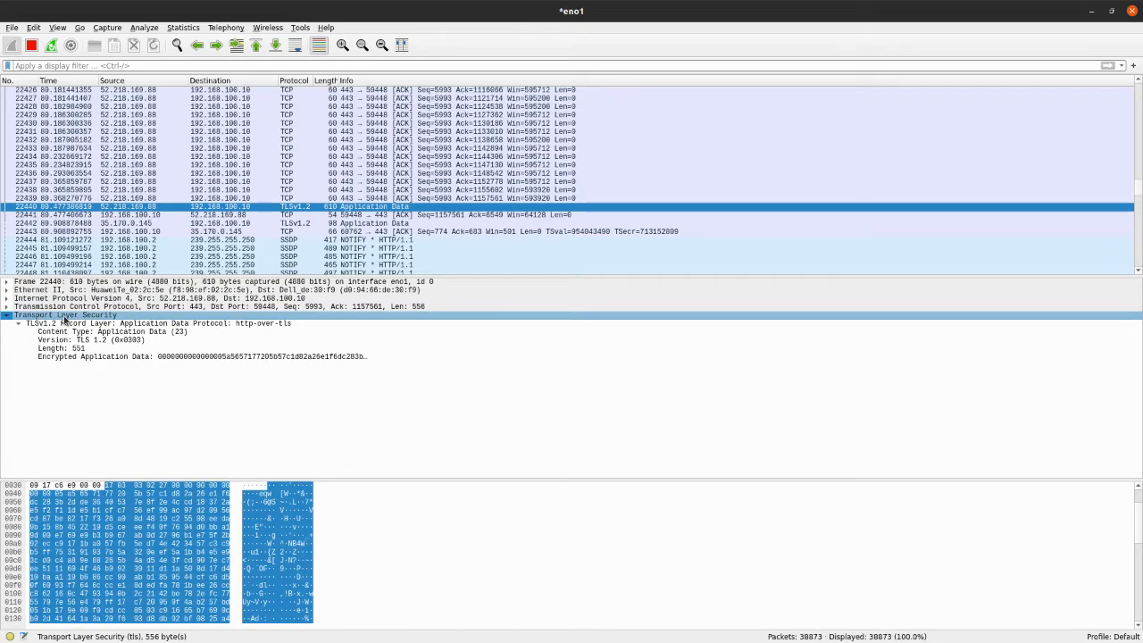
pyautogui.click(78, 356)
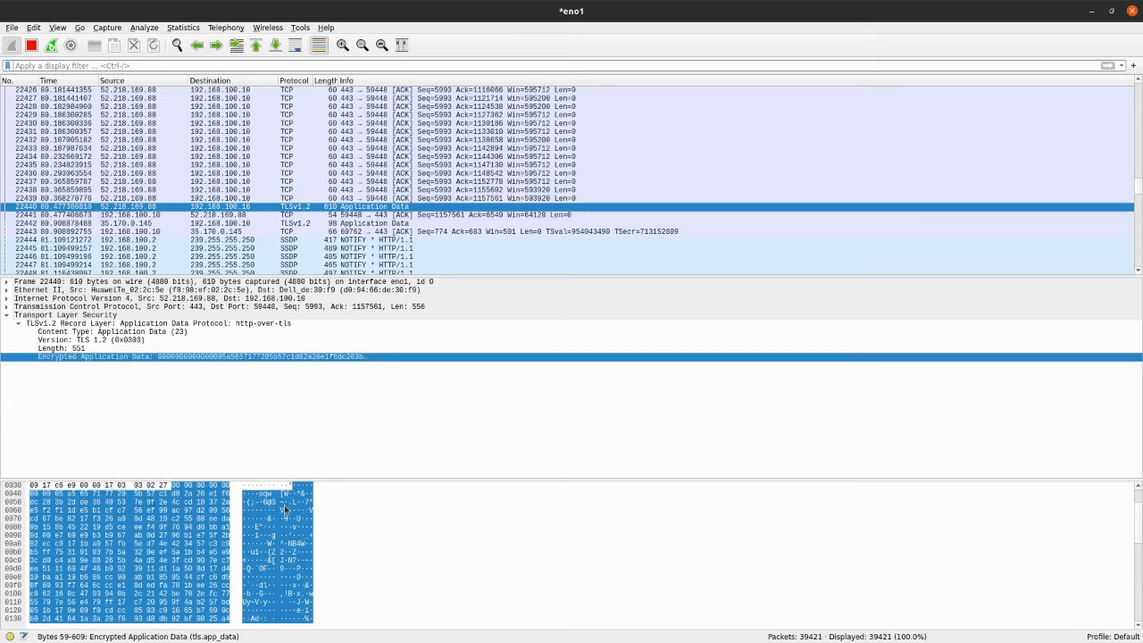
pyautogui.scroll(-6, 333, 571)
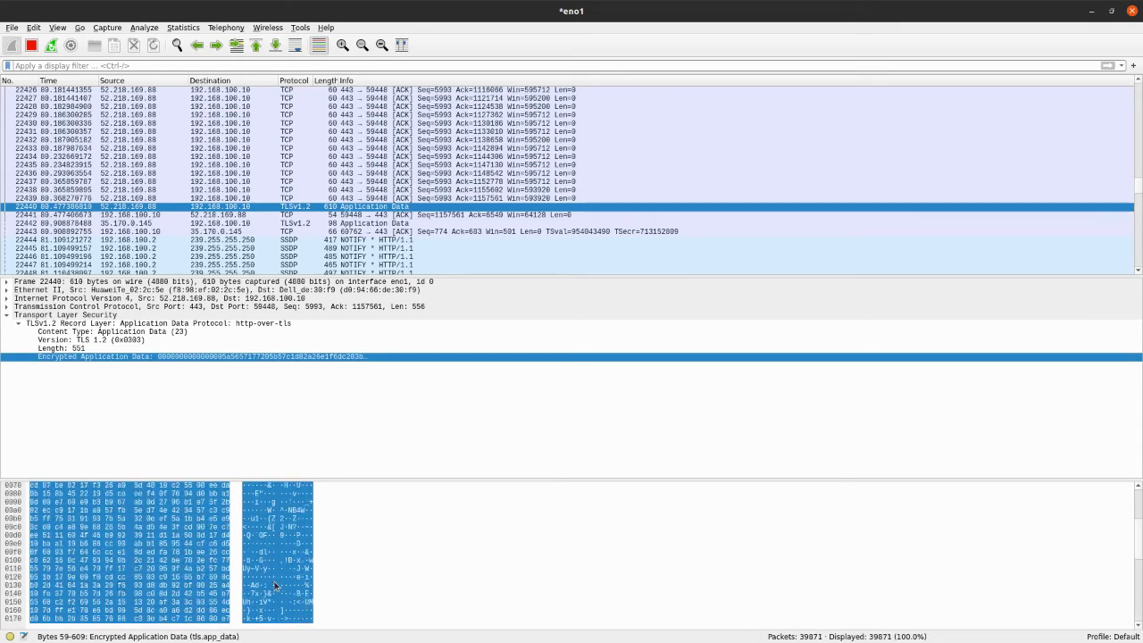
pyautogui.scroll(7, 274, 582)
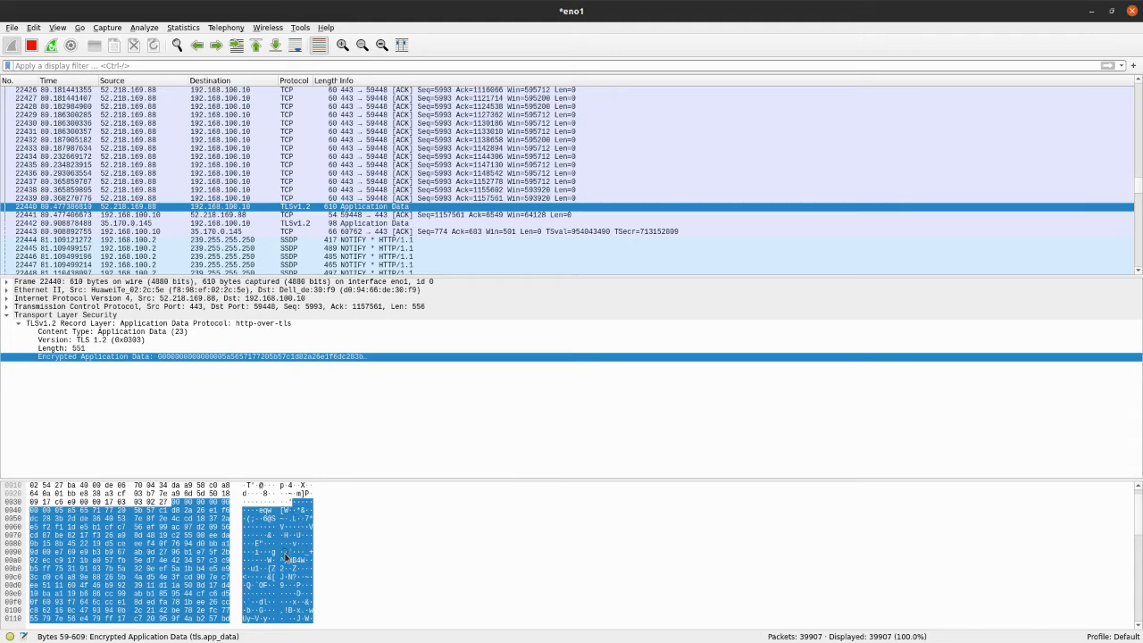
pyautogui.scroll(-6, 286, 557)
pyautogui.scroll(5, 280, 543)
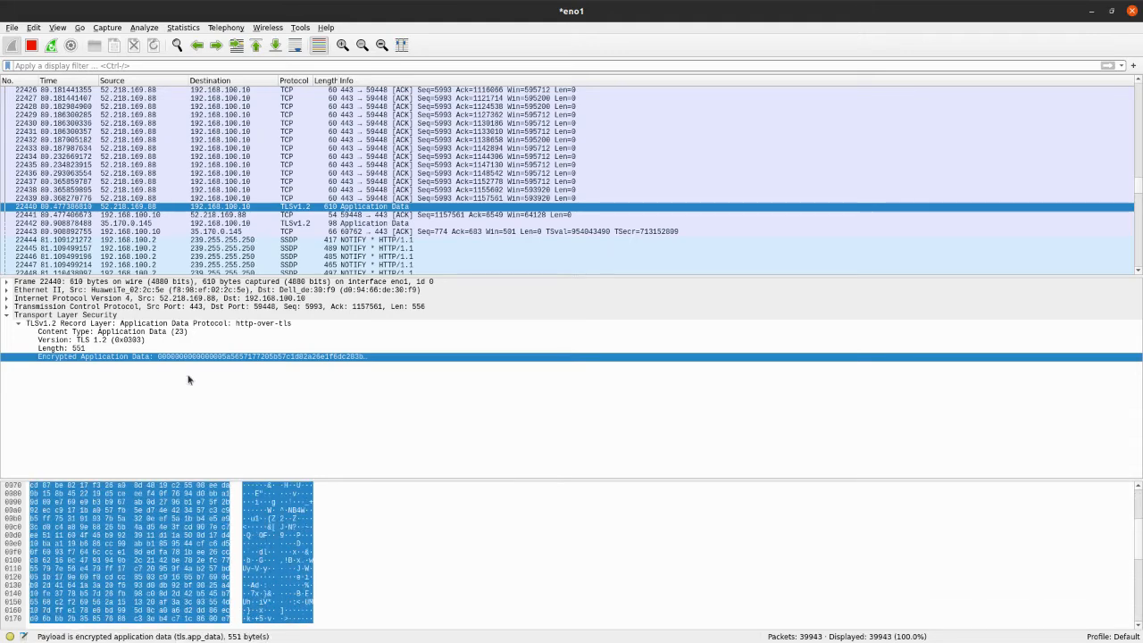
# Inspect the encrypted application data of TLSv1.2 packet 22442, and open the details of SSDP NOTIFY packet 22444
pyautogui.click(403, 215)
pyautogui.click(393, 225)
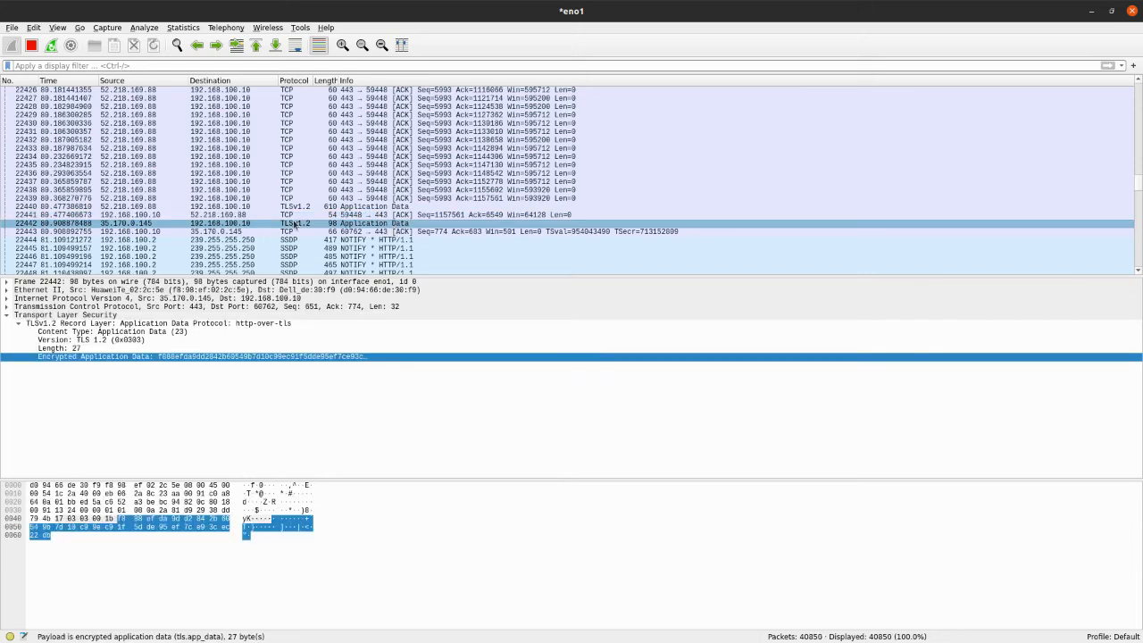
pyautogui.press('Up')
pyautogui.press('Up')
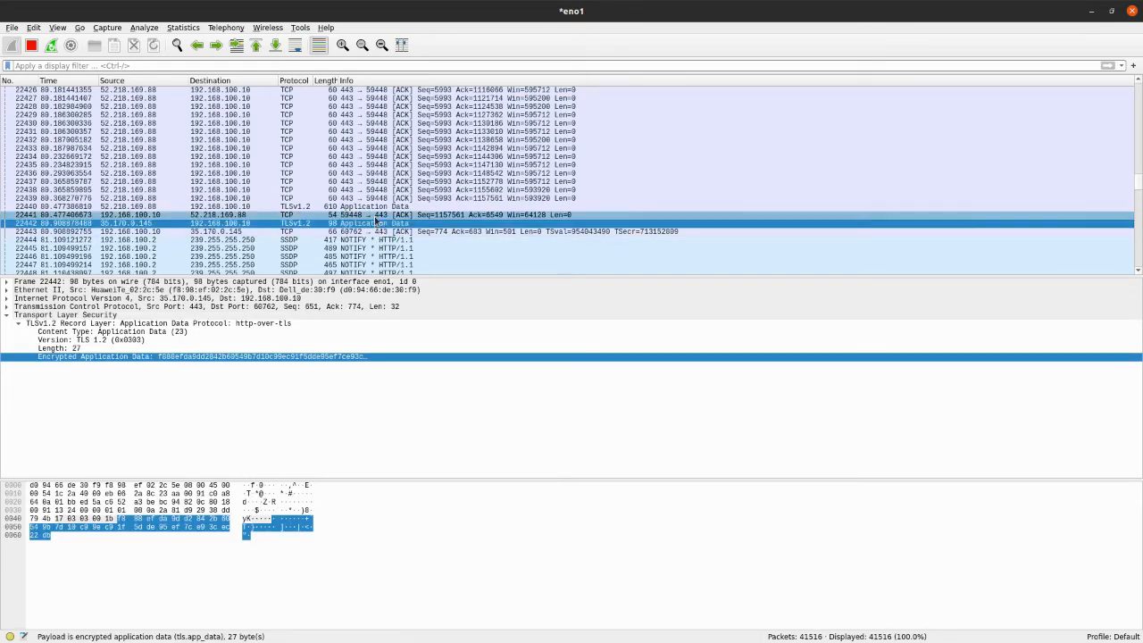
pyautogui.click(377, 225)
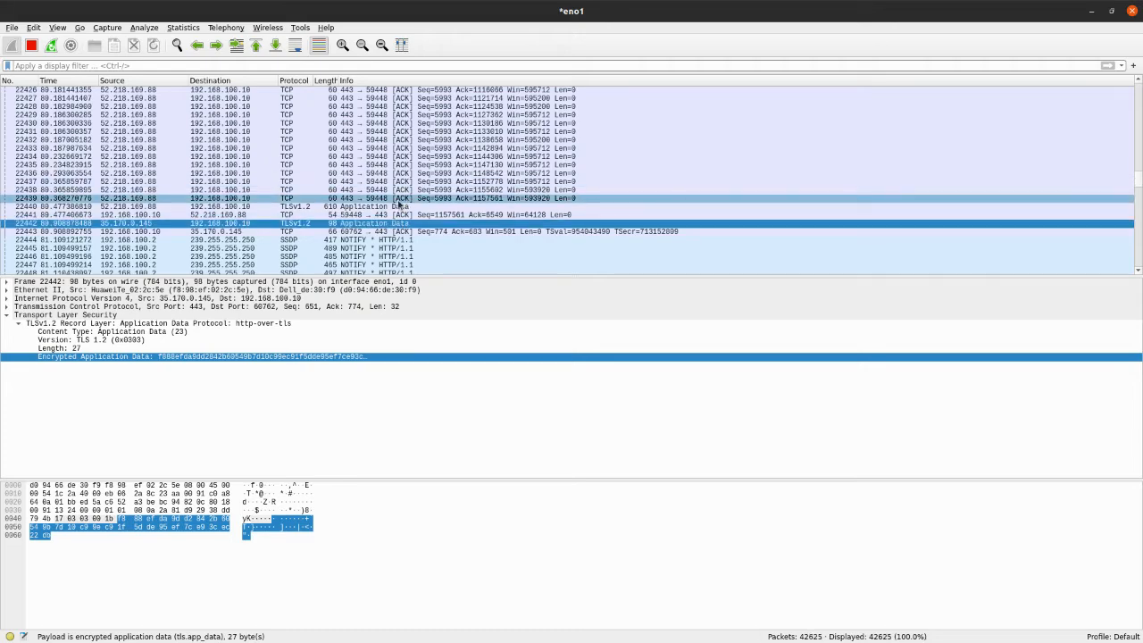
pyautogui.scroll(-4, 433, 162)
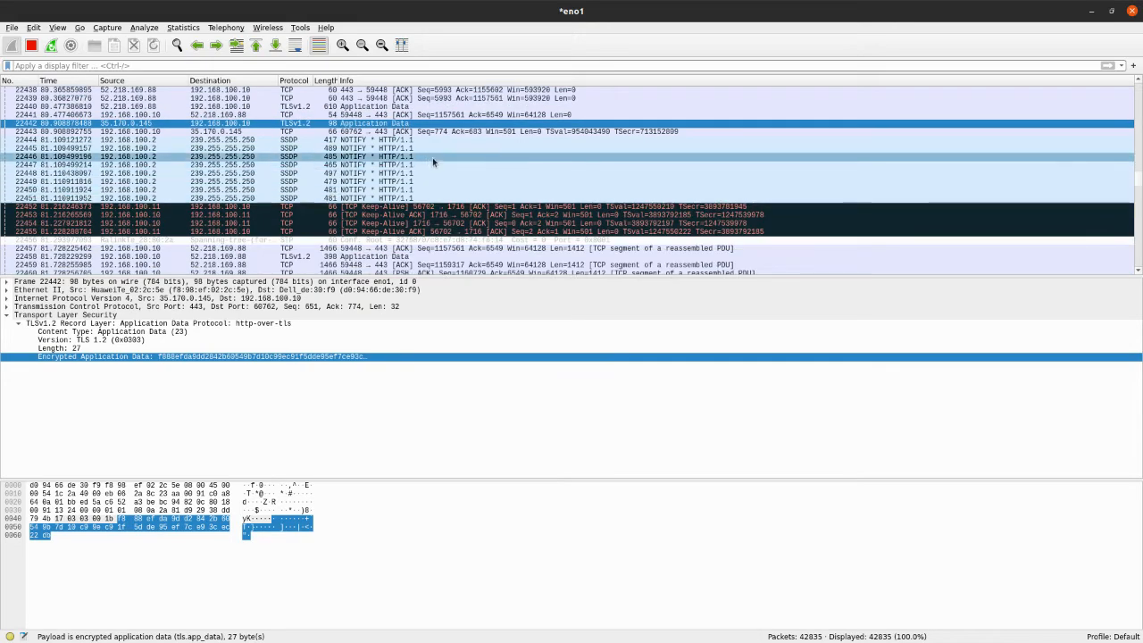
pyautogui.click(398, 141)
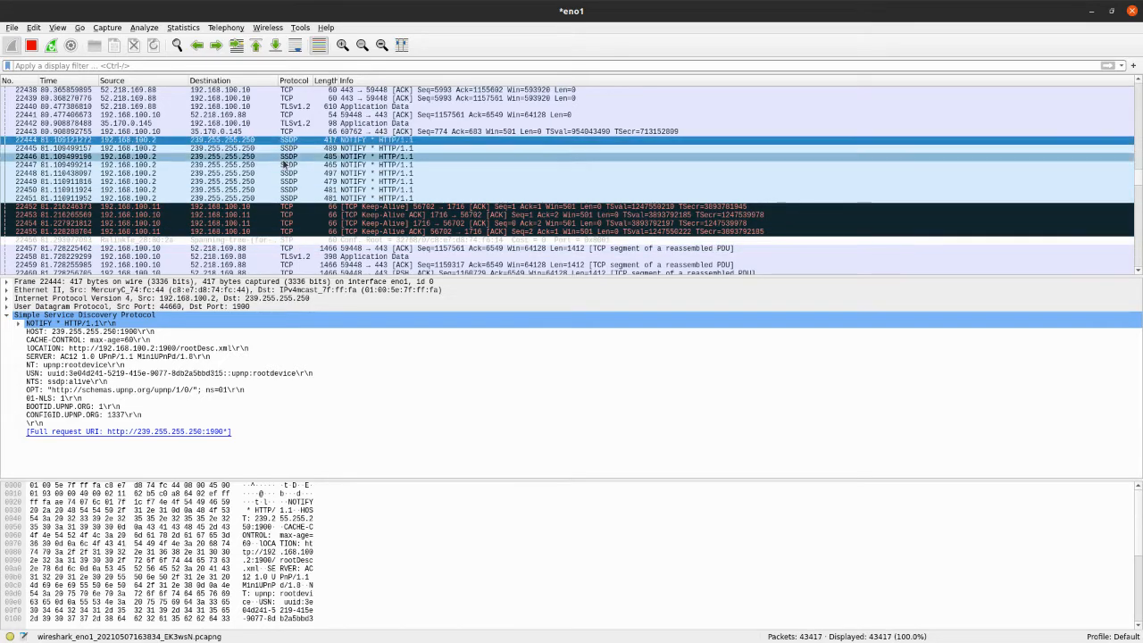
# Step through TCP packet 22457, TLSv1.2 packet 22458 and TCP packet 22459, and look over the segments that follow
pyautogui.scroll(-2, 429, 173)
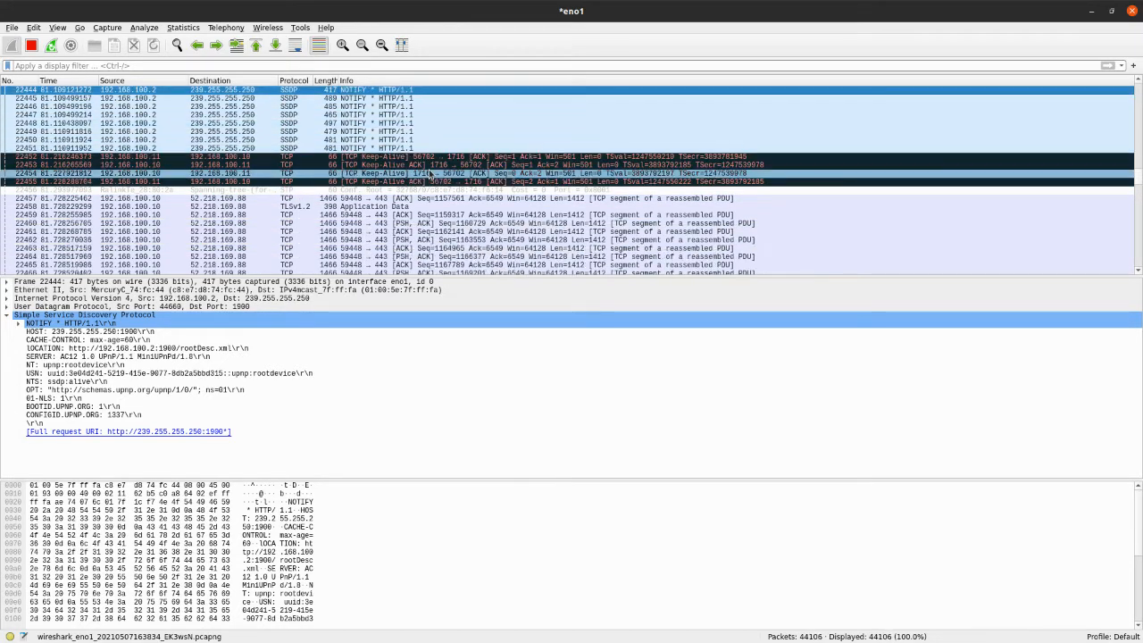
pyautogui.click(381, 199)
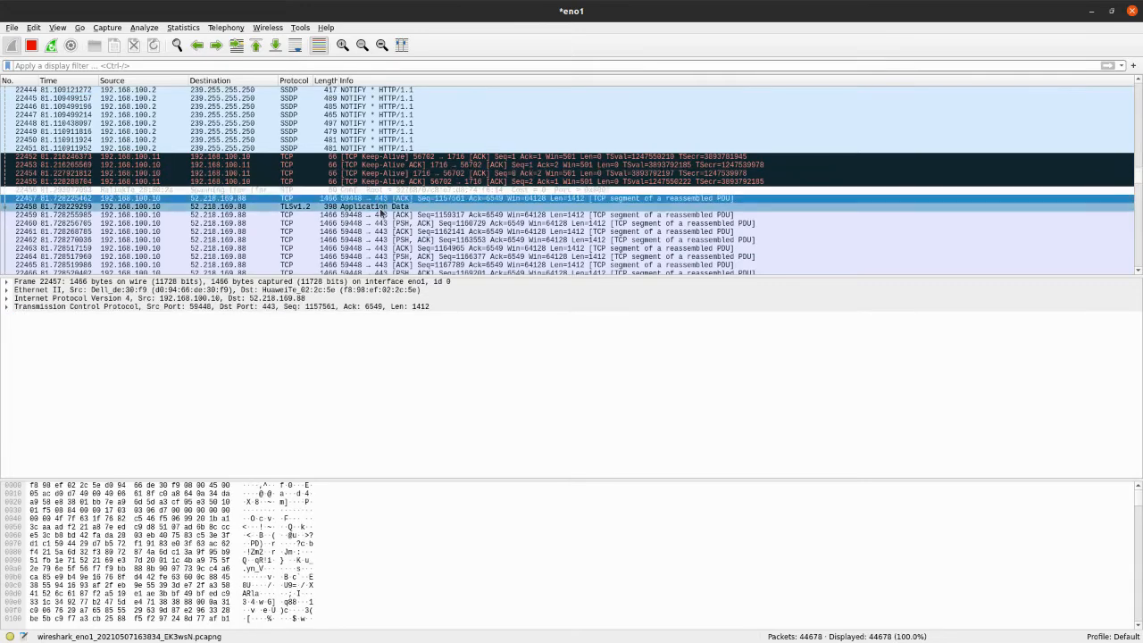
pyautogui.click(381, 209)
pyautogui.click(381, 216)
pyautogui.scroll(-10, 366, 178)
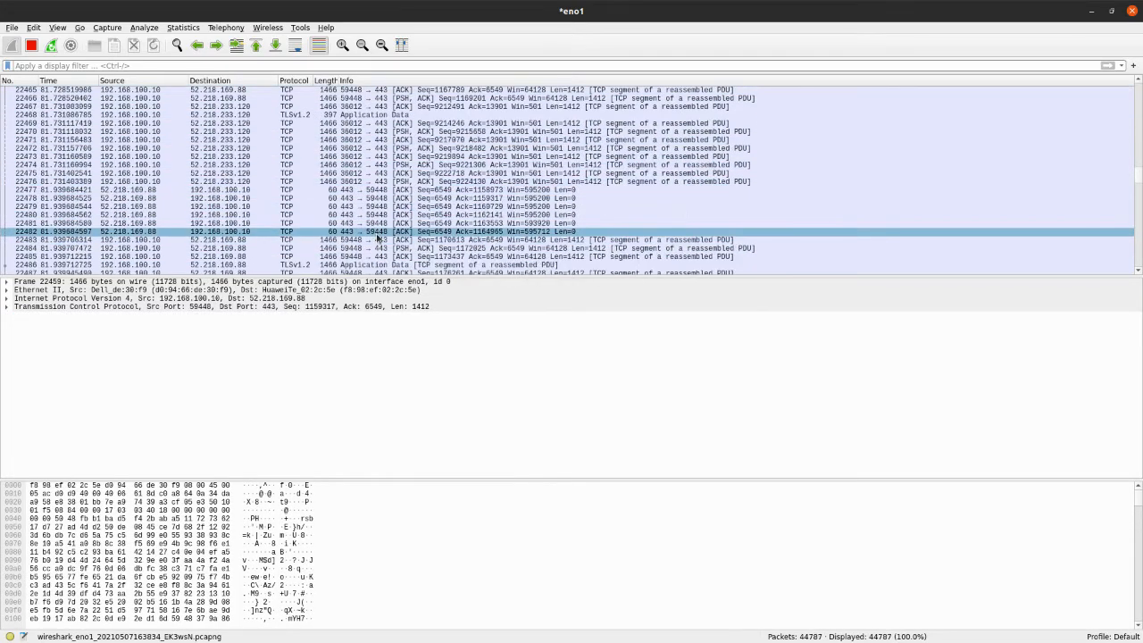
pyautogui.scroll(3, 361, 178)
pyautogui.scroll(-2, 366, 217)
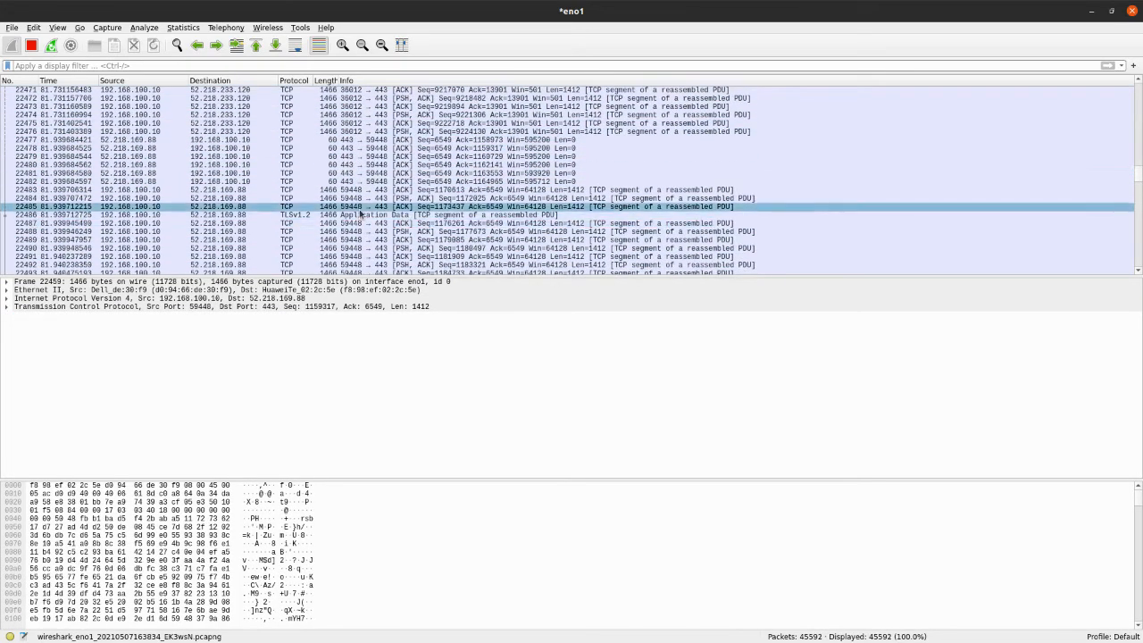
# Inspect the Transport Layer Security details of TLSv1.2 packets 22486, 22504 and 22508 in turn
pyautogui.click(361, 208)
pyautogui.click(360, 215)
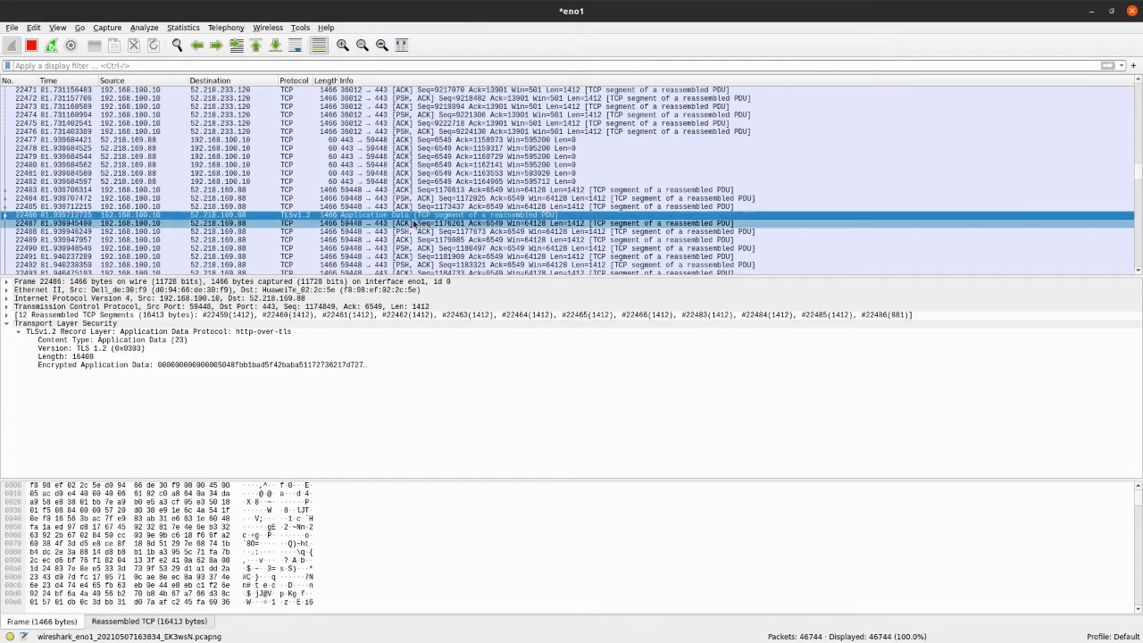
pyautogui.scroll(-7, 358, 210)
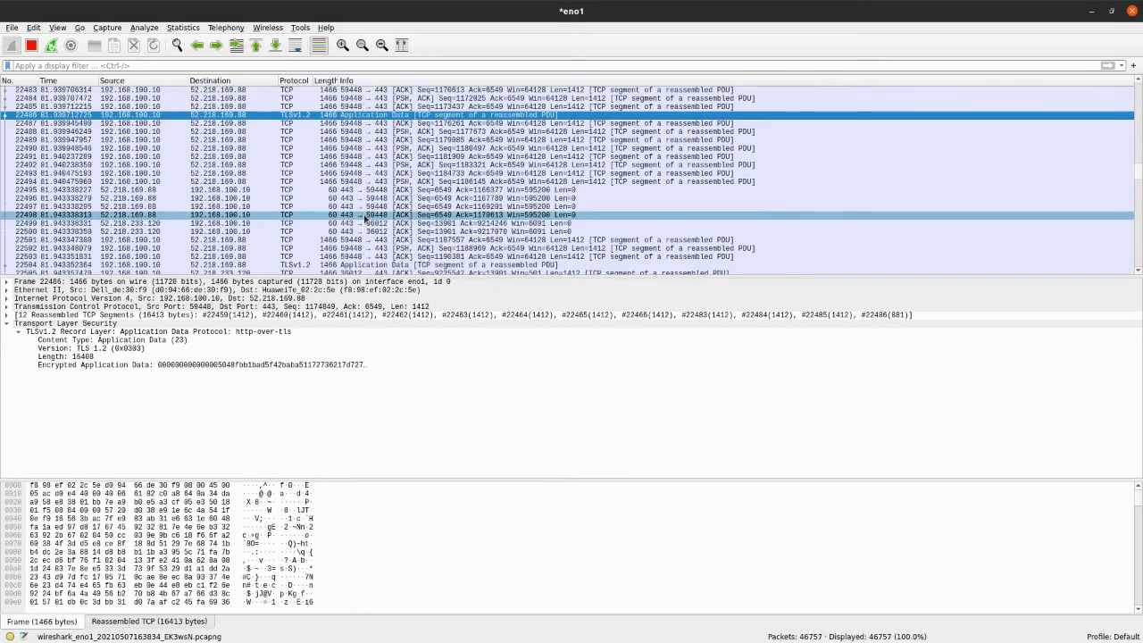
pyautogui.click(345, 190)
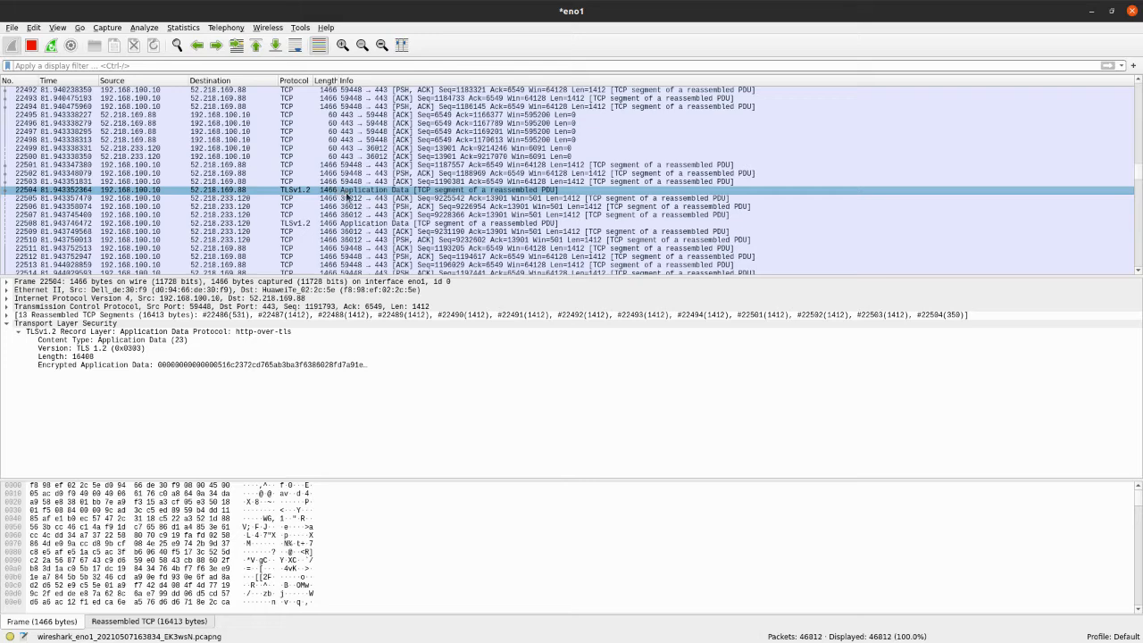
pyautogui.click(349, 222)
pyautogui.scroll(-4, 362, 198)
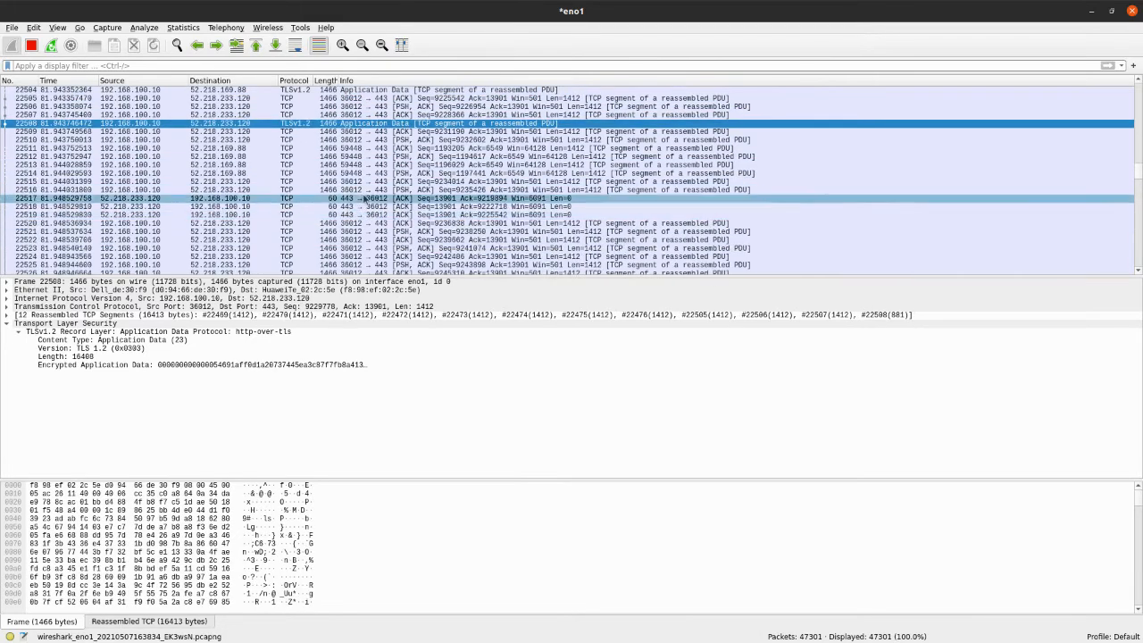
# Select the broadcast ARP packet 22532 and examine which address it asks for and which host is asking
pyautogui.scroll(-6, 360, 188)
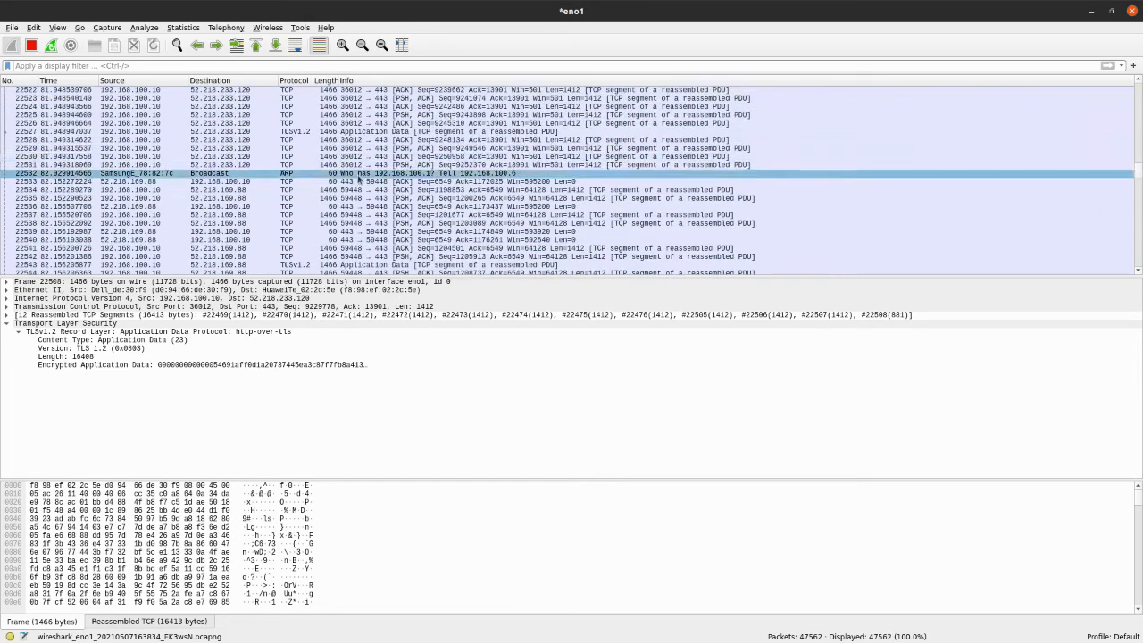
pyautogui.scroll(-18, 361, 192)
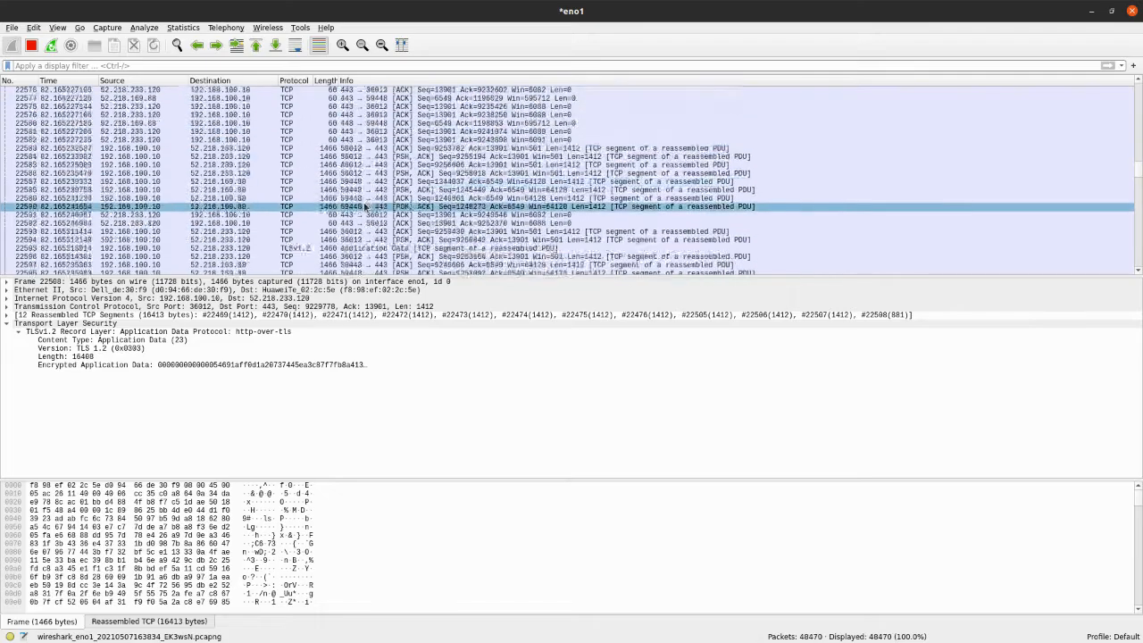
pyautogui.scroll(-20, 364, 207)
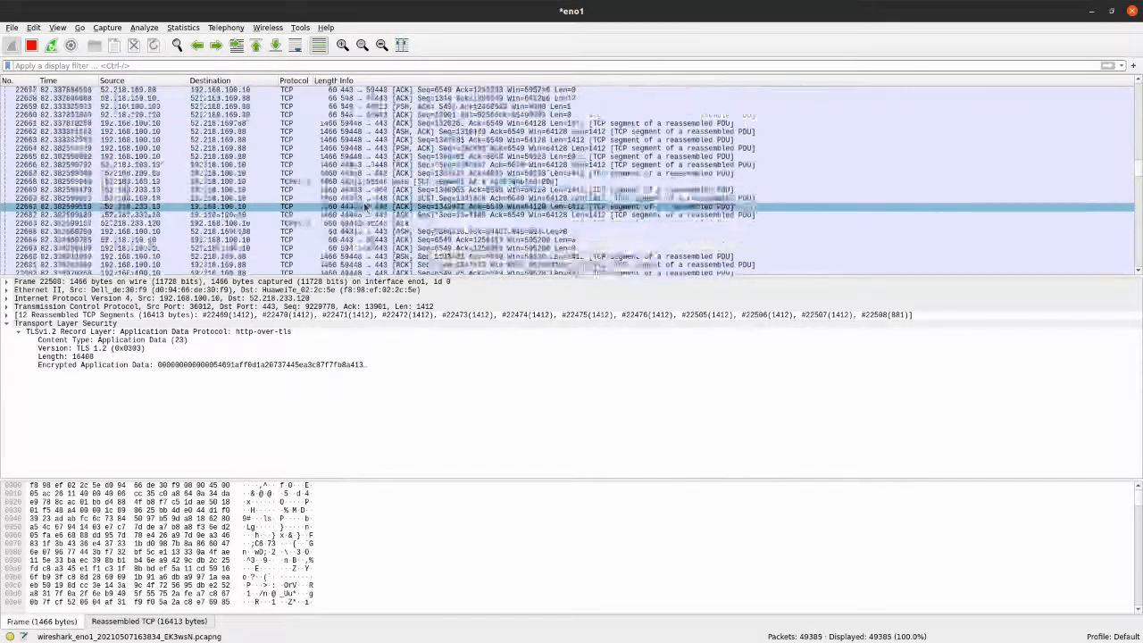
pyautogui.scroll(-12, 364, 206)
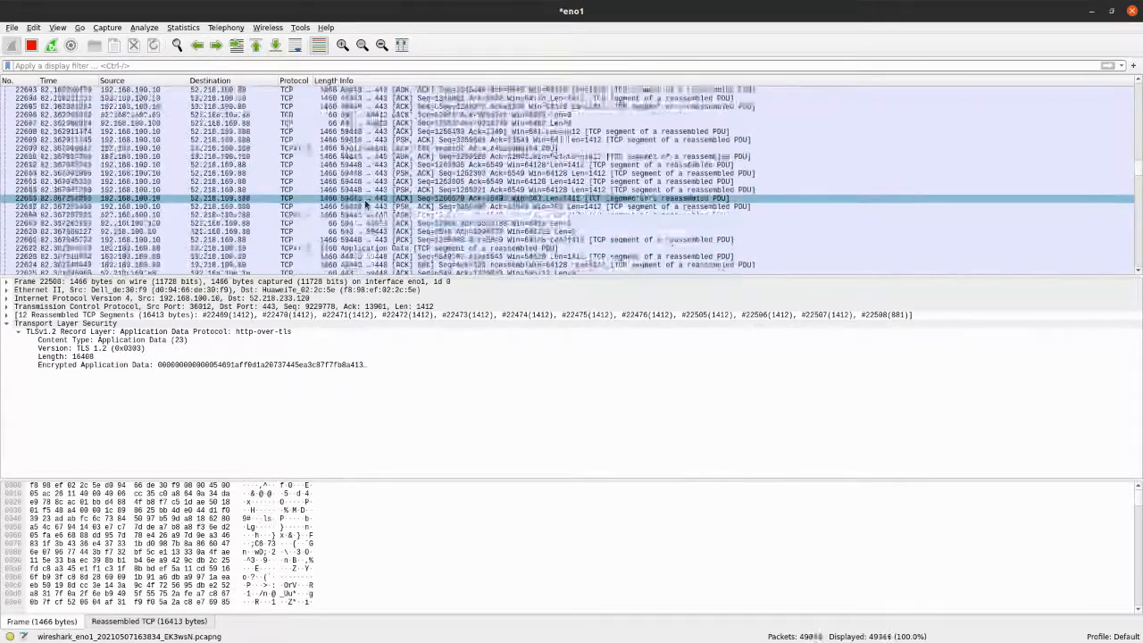
pyautogui.scroll(20, 364, 205)
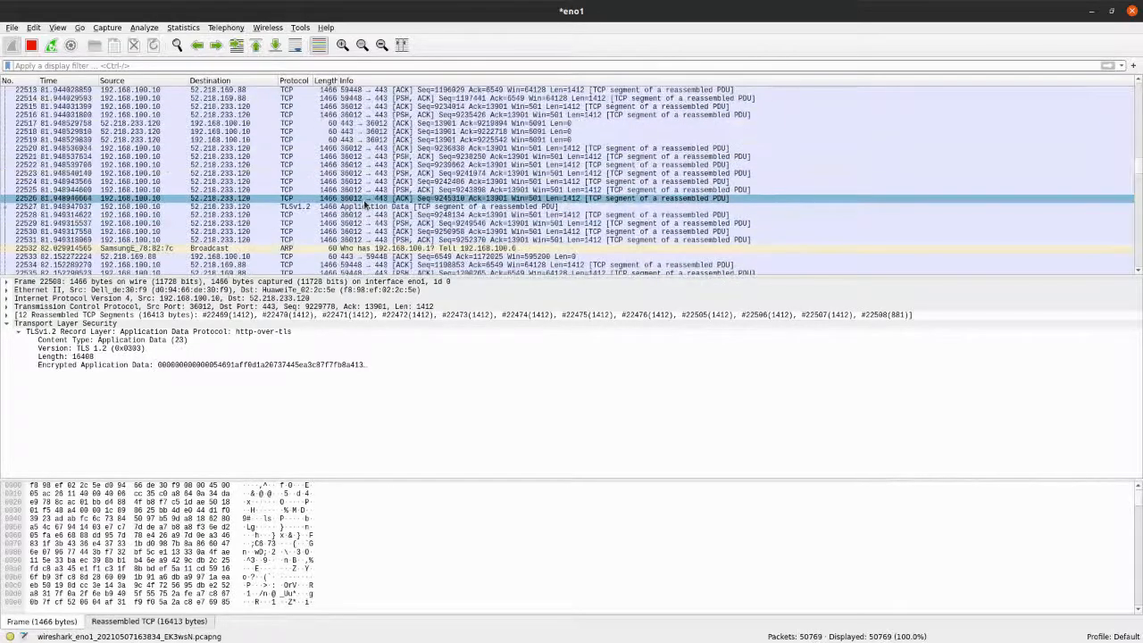
pyautogui.scroll(-3, 365, 204)
pyautogui.click(363, 178)
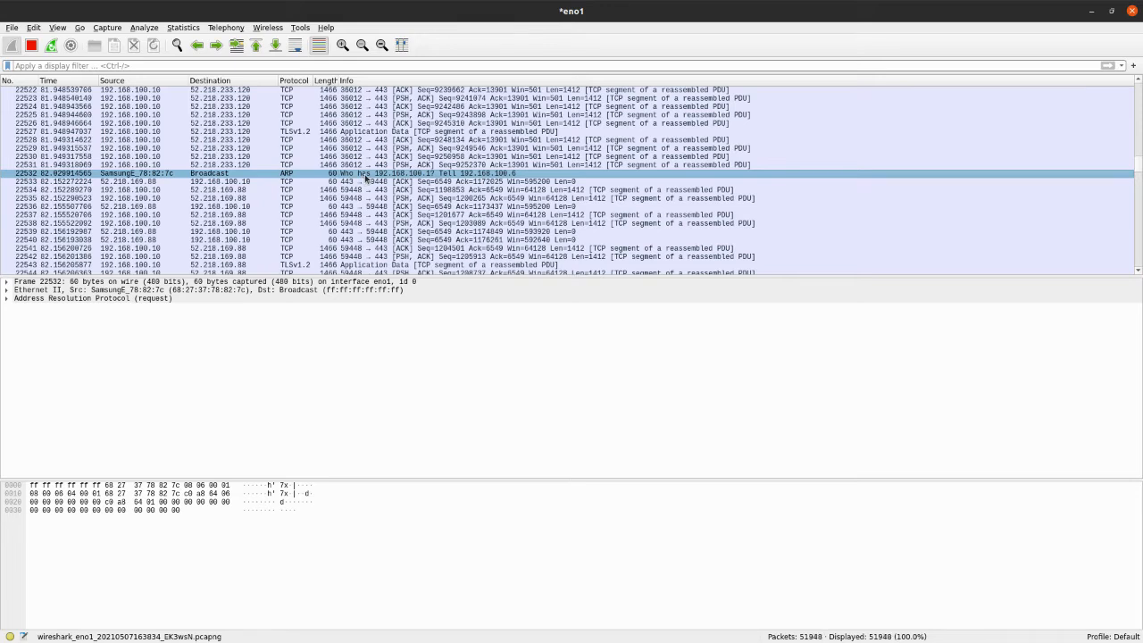
pyautogui.click(188, 299)
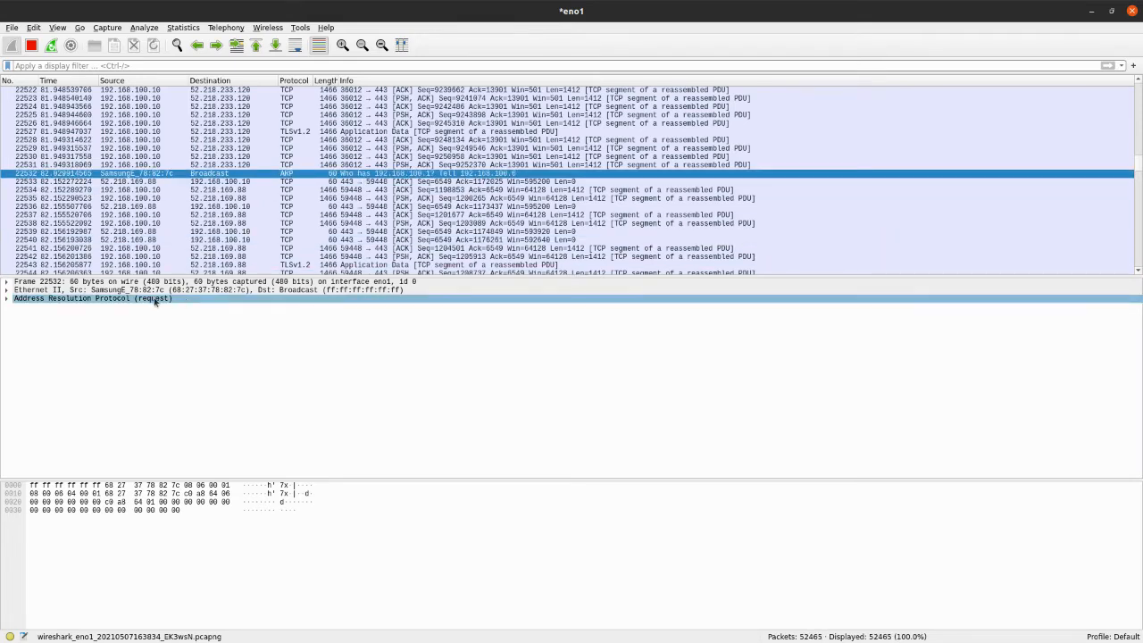
pyautogui.click(212, 292)
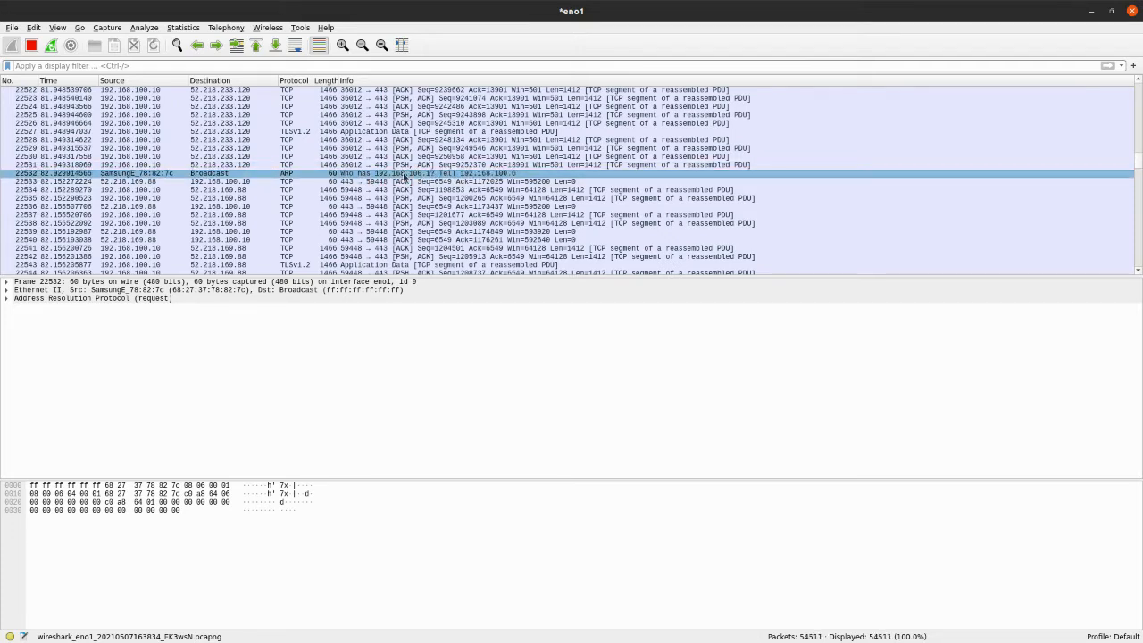
pyautogui.click(10, 294)
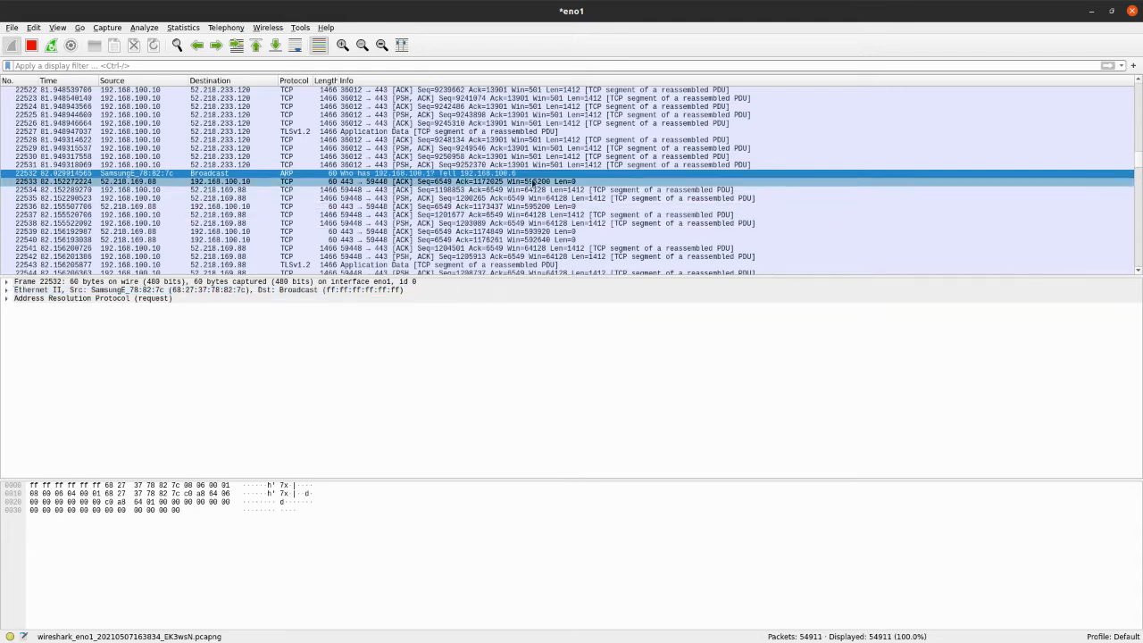
# Inspect the TLSv1.2 Encrypted Alert packet 22808 and step through the TCP packets up to 22811
pyautogui.scroll(-18, 435, 172)
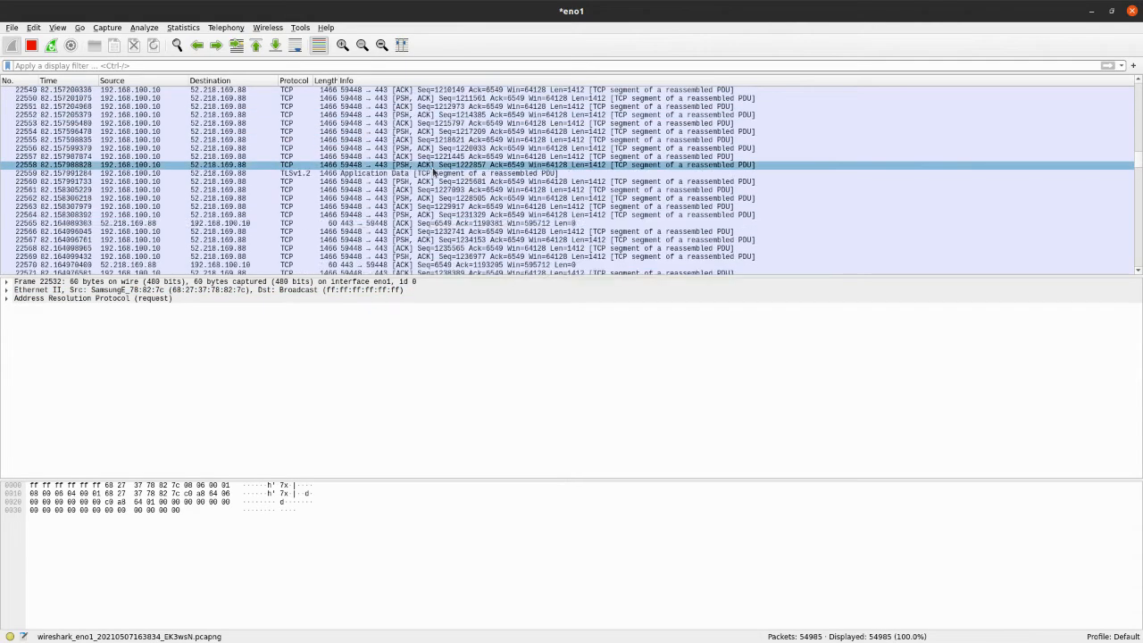
pyautogui.scroll(-20, 435, 172)
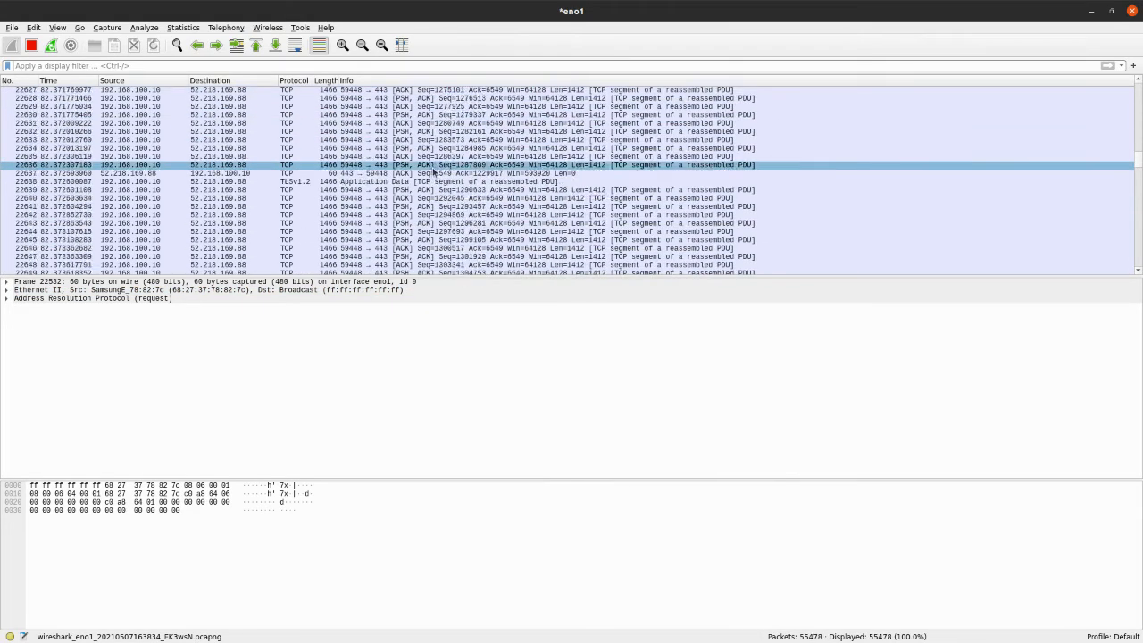
pyautogui.scroll(-20, 435, 172)
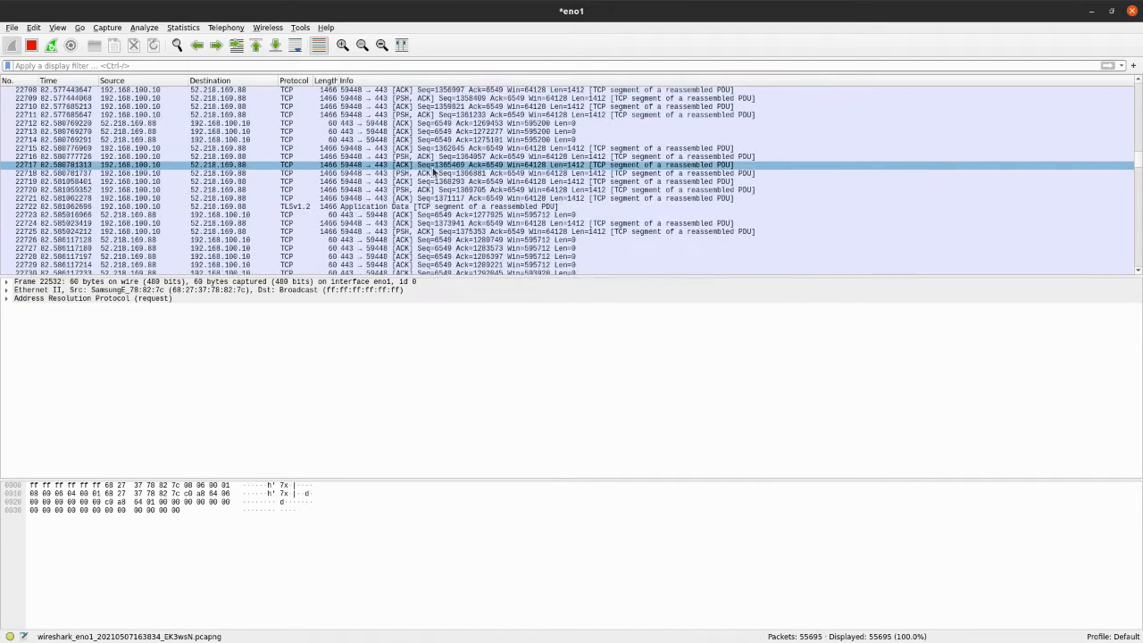
pyautogui.scroll(-8, 433, 172)
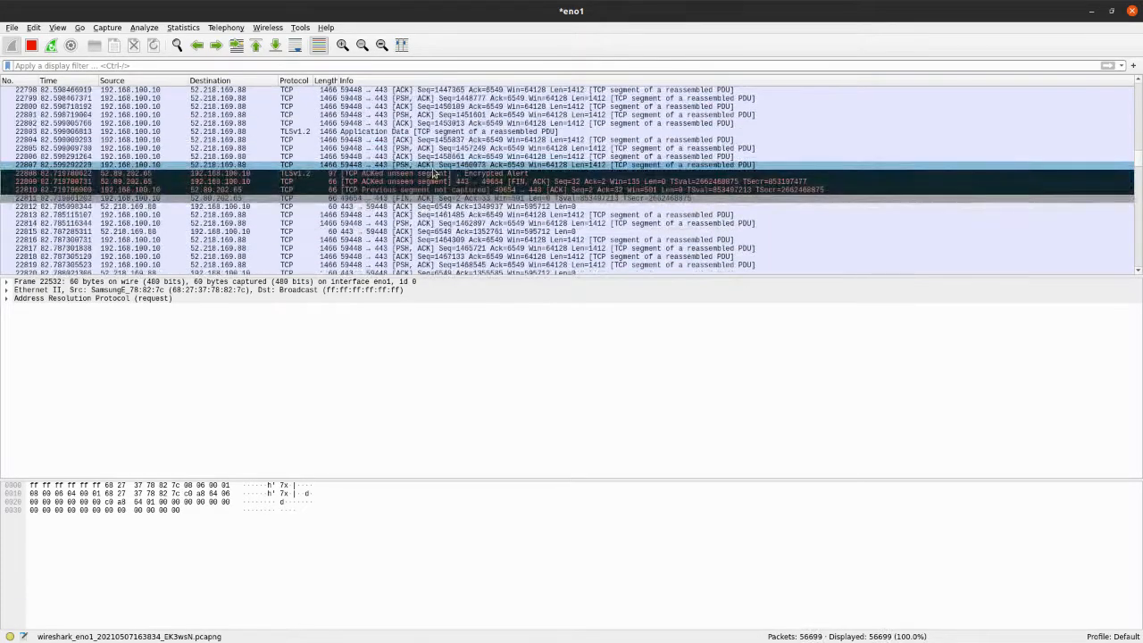
pyautogui.click(407, 173)
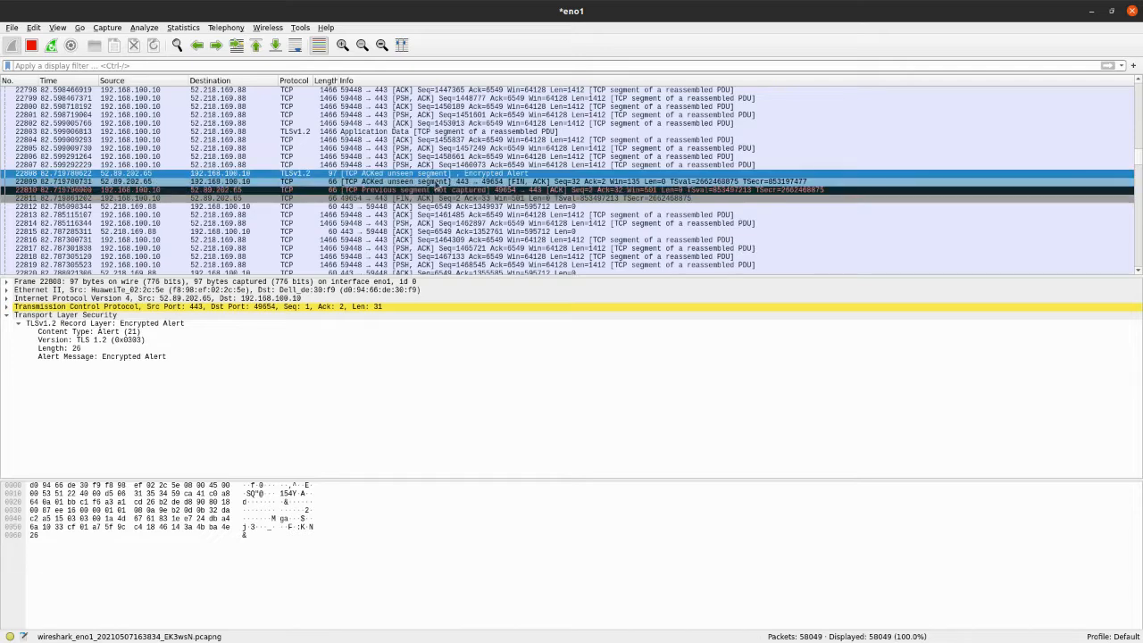
pyautogui.click(411, 181)
pyautogui.click(428, 197)
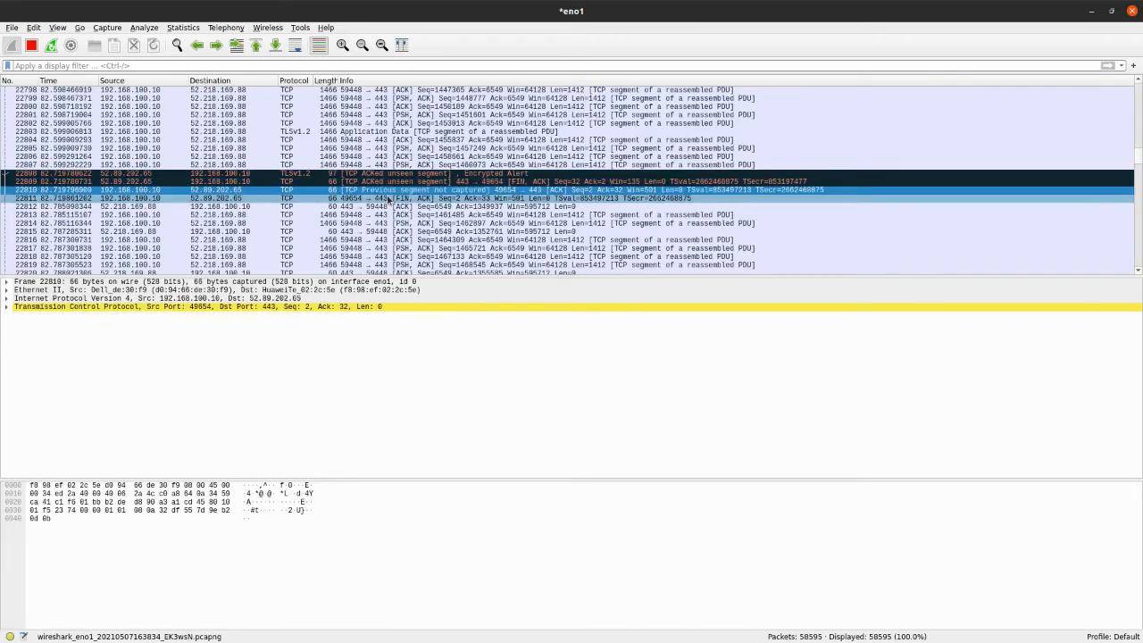
# Examine the IPv6 TCP handshake packets 22948 to 22950 on port 80, and select TCP packet 22947 just before them
pyautogui.scroll(-18, 438, 165)
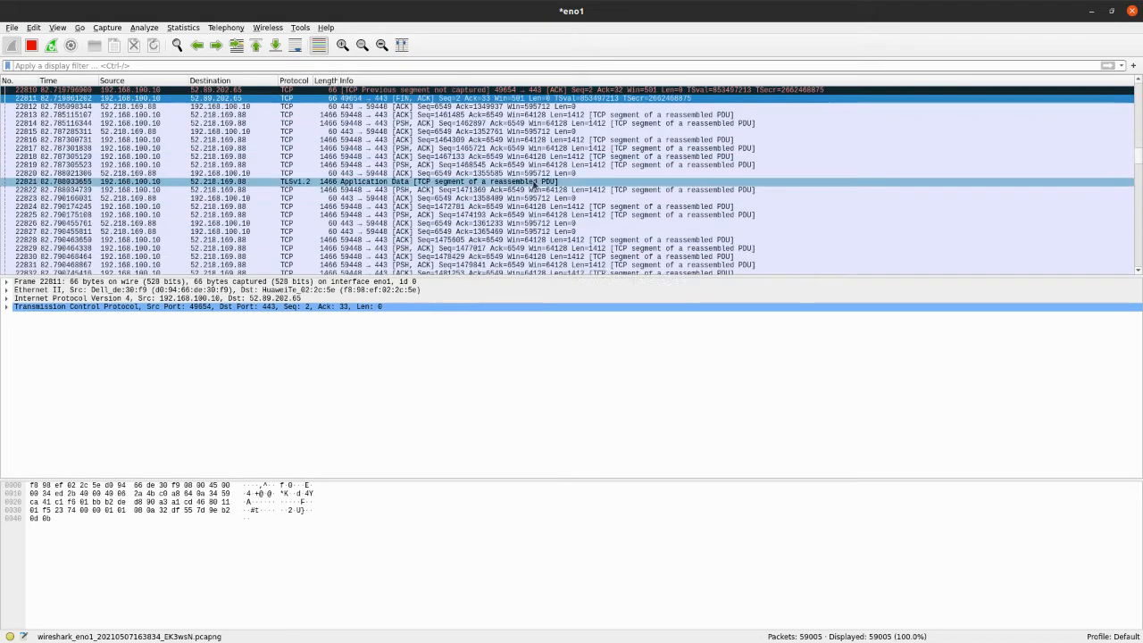
pyautogui.scroll(-20, 469, 183)
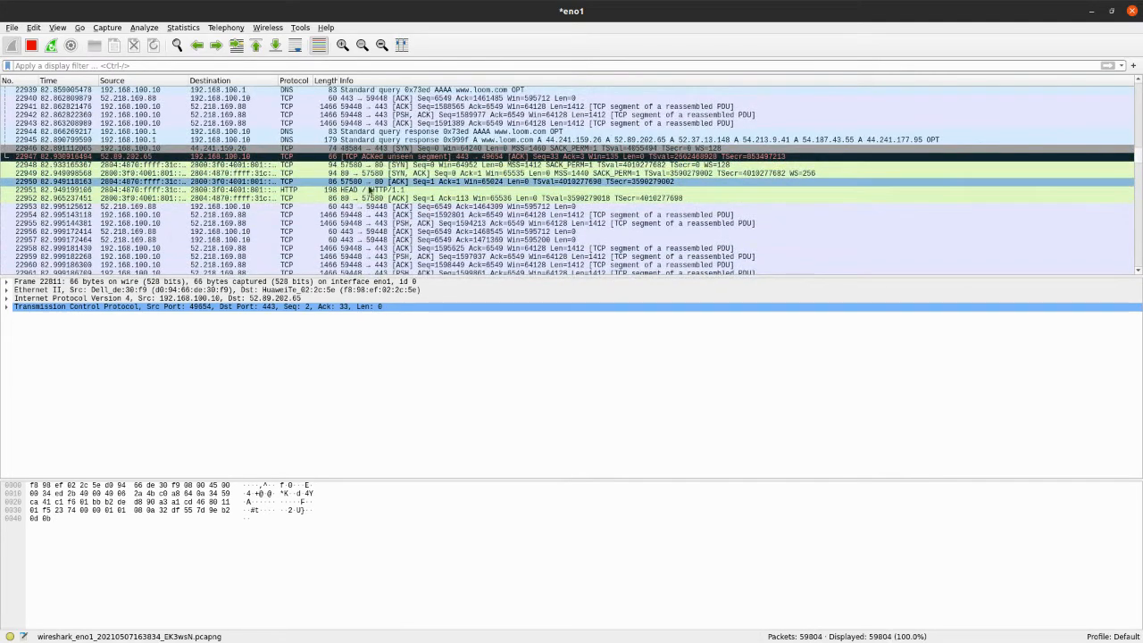
pyautogui.click(417, 167)
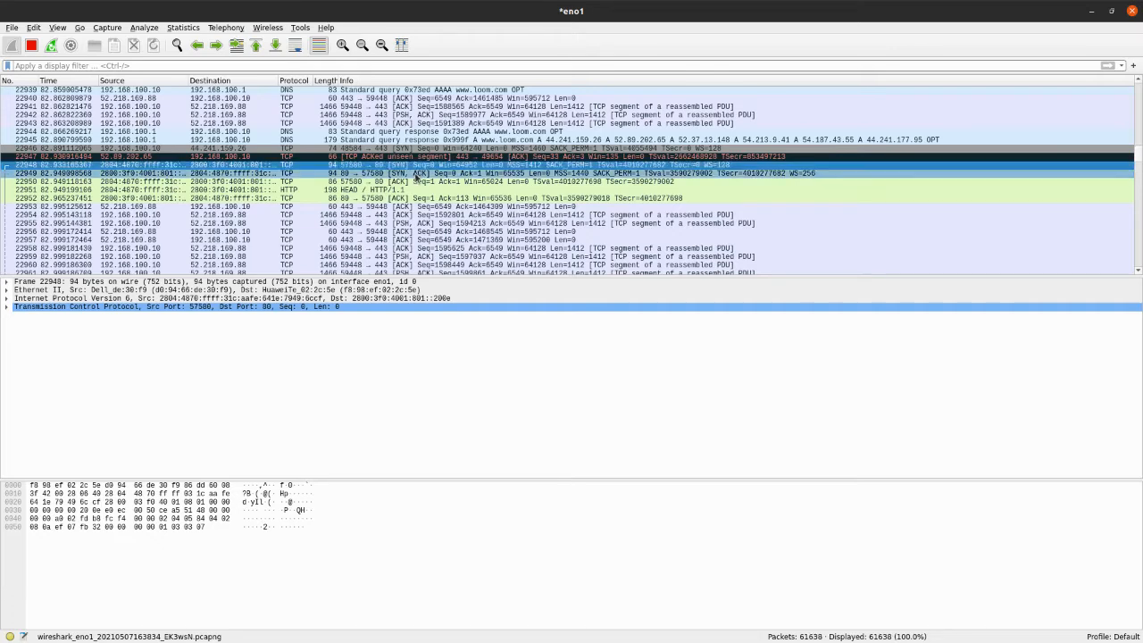
pyautogui.click(414, 183)
pyautogui.press('Up')
pyautogui.press('Up')
pyautogui.press('Up')
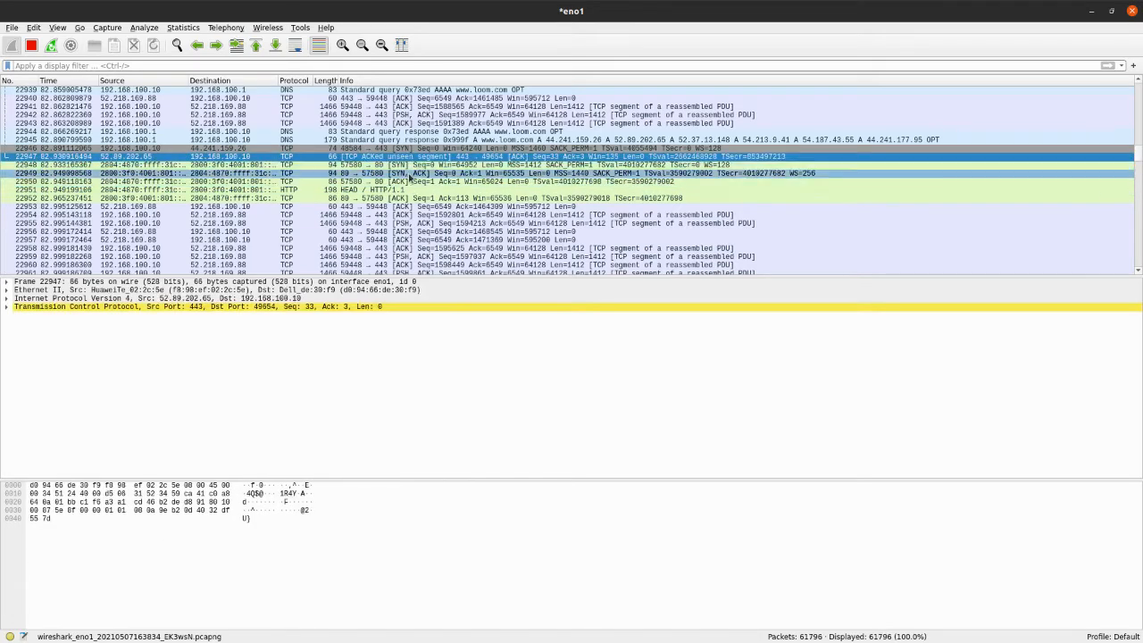
# Select TCP packet 22953, browse the segments after it, and return to the selected packet
pyautogui.click(430, 207)
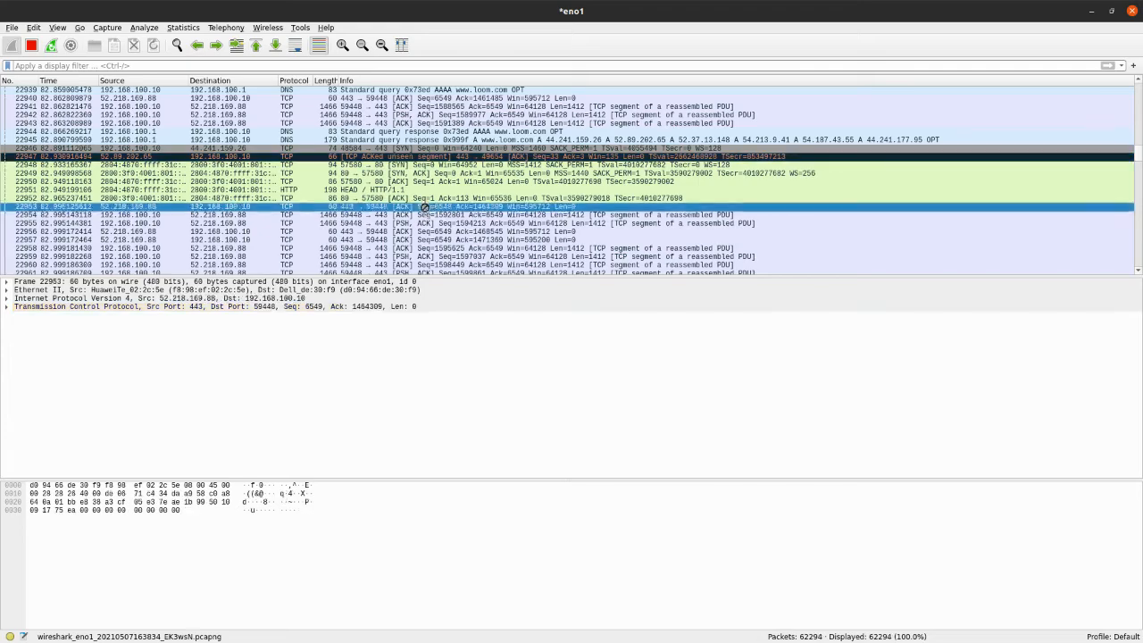
pyautogui.scroll(-6, 446, 213)
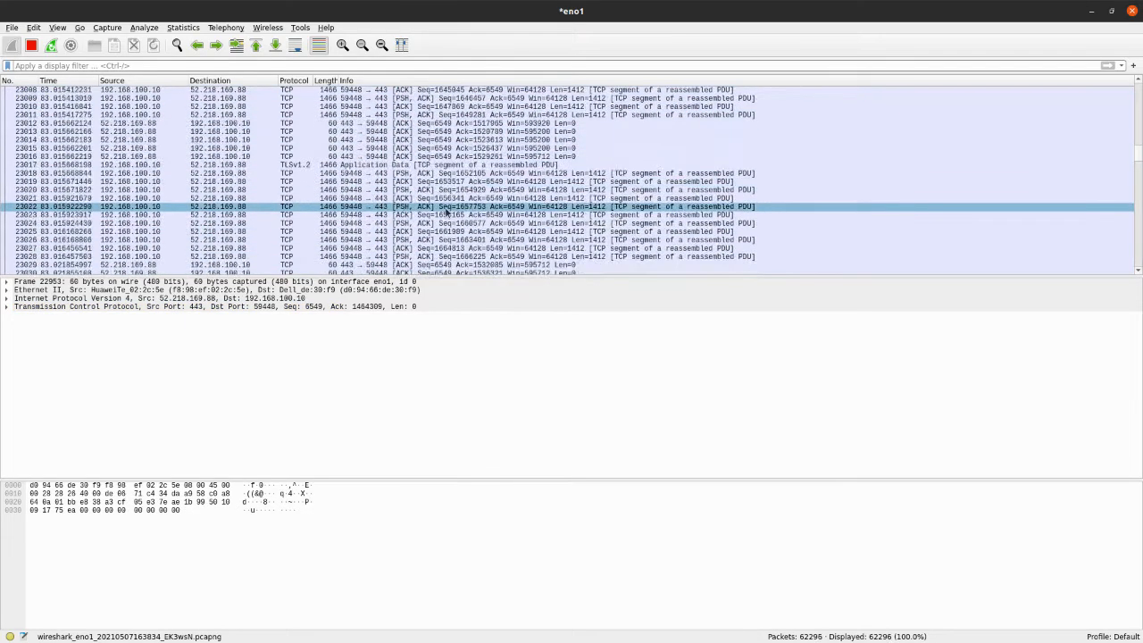
pyautogui.scroll(2, 444, 216)
pyautogui.scroll(4, 444, 217)
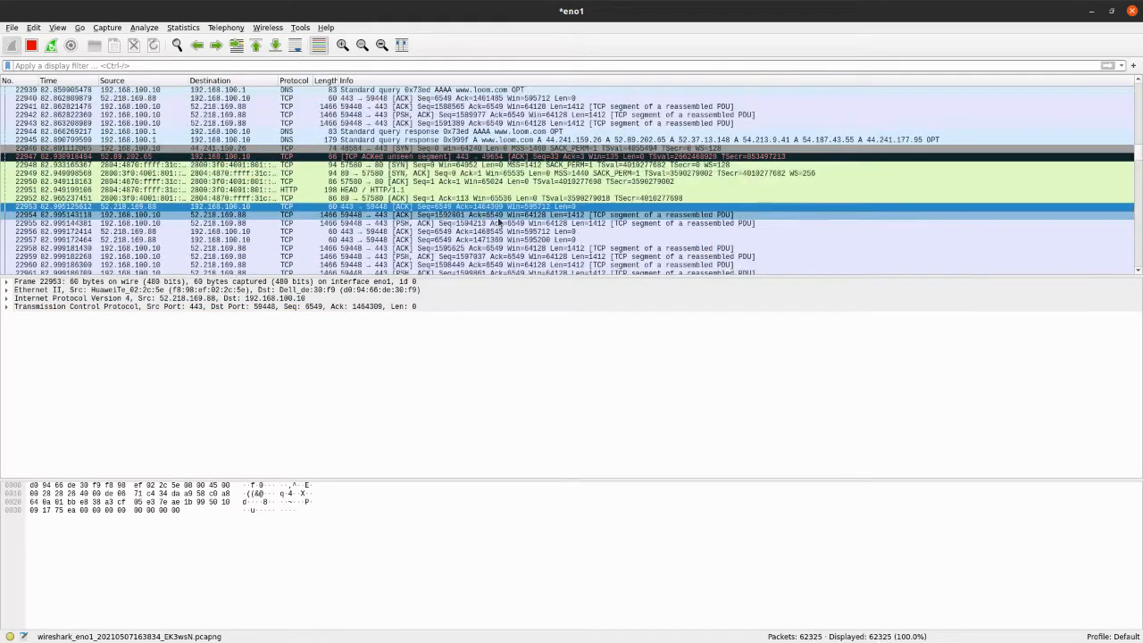
# Select the TLSv1.2 Application Data packet 23017 and examine its encrypted application data
pyautogui.scroll(-20, 451, 216)
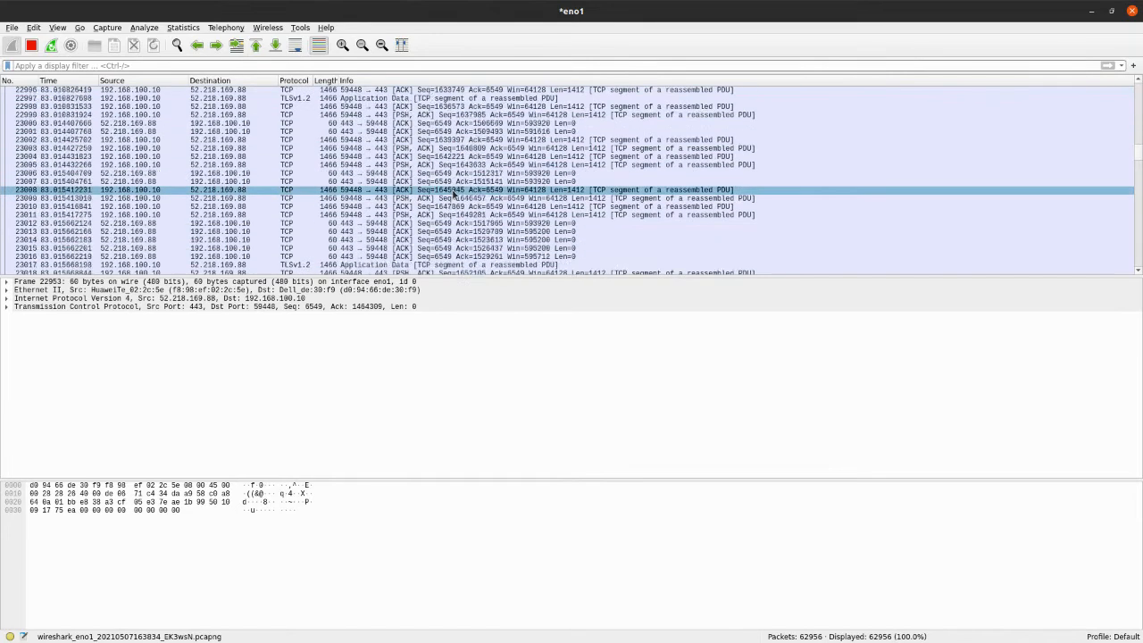
pyautogui.scroll(6, 429, 197)
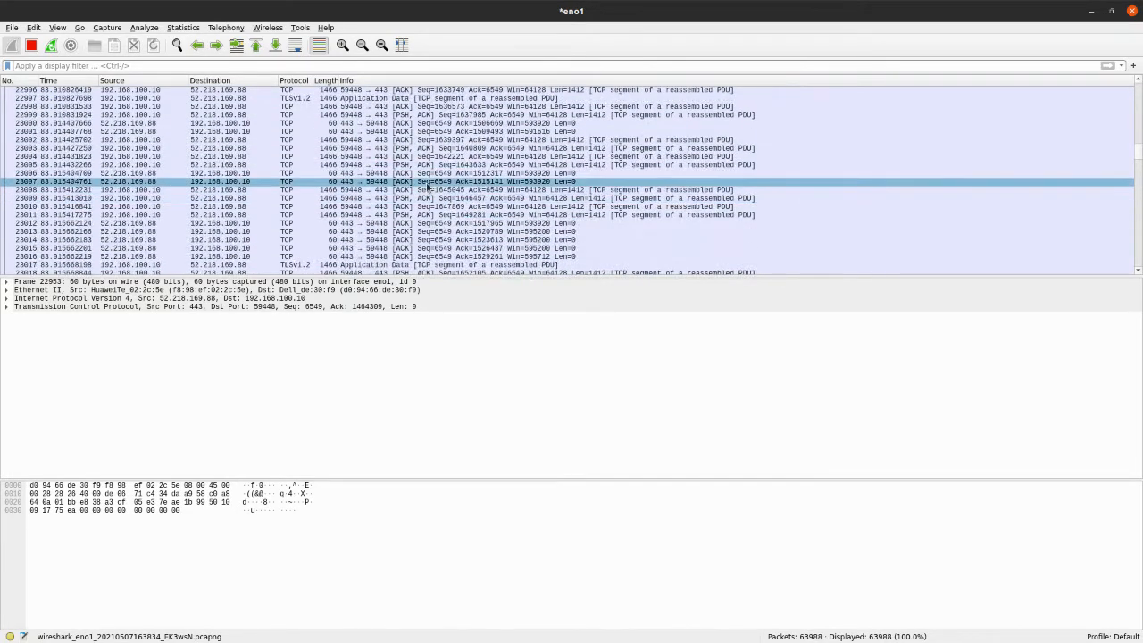
pyautogui.click(406, 198)
pyautogui.click(386, 190)
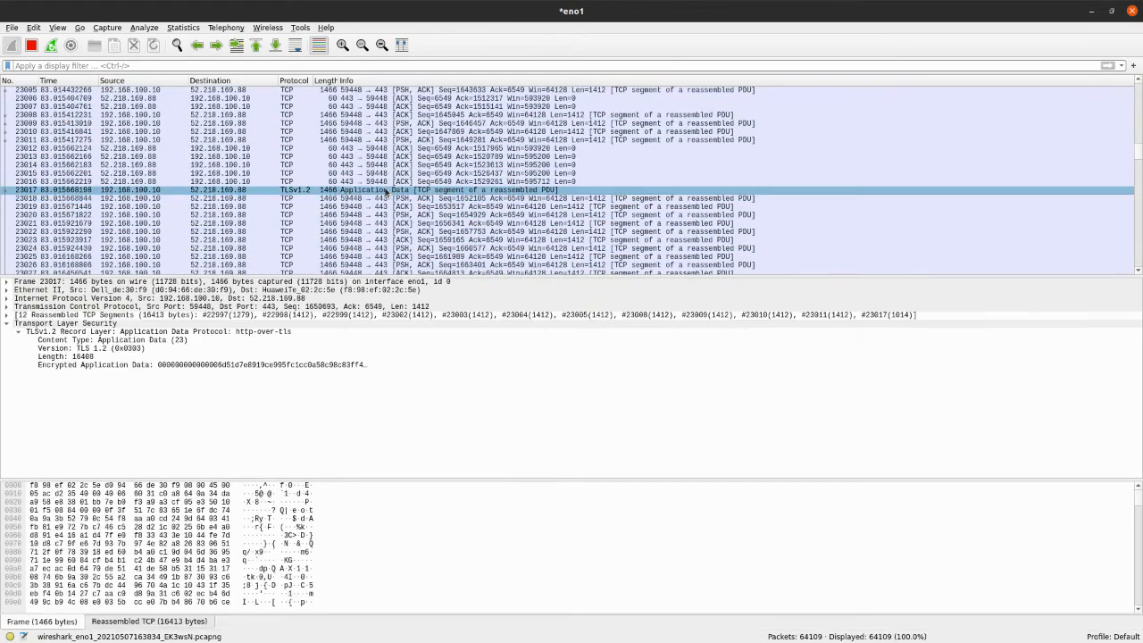
# Compare the readable headers of HTTP/1.1 200 OK packet 23110 with the TLSv1.2 Client Hello packet 23109
pyautogui.scroll(-7, 427, 193)
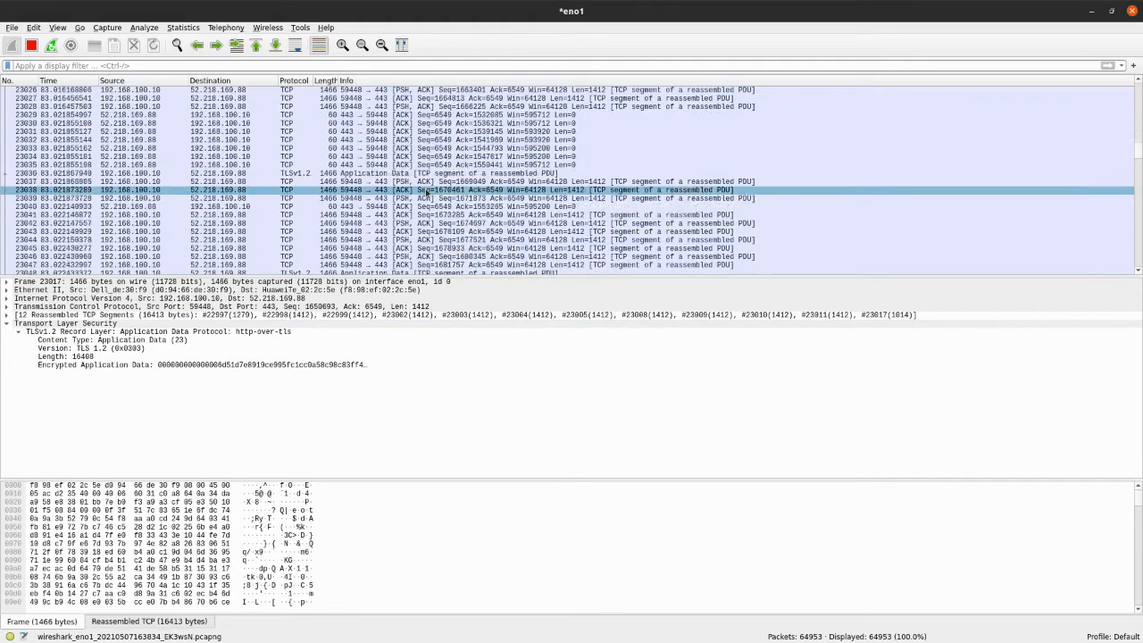
pyautogui.scroll(-6, 427, 193)
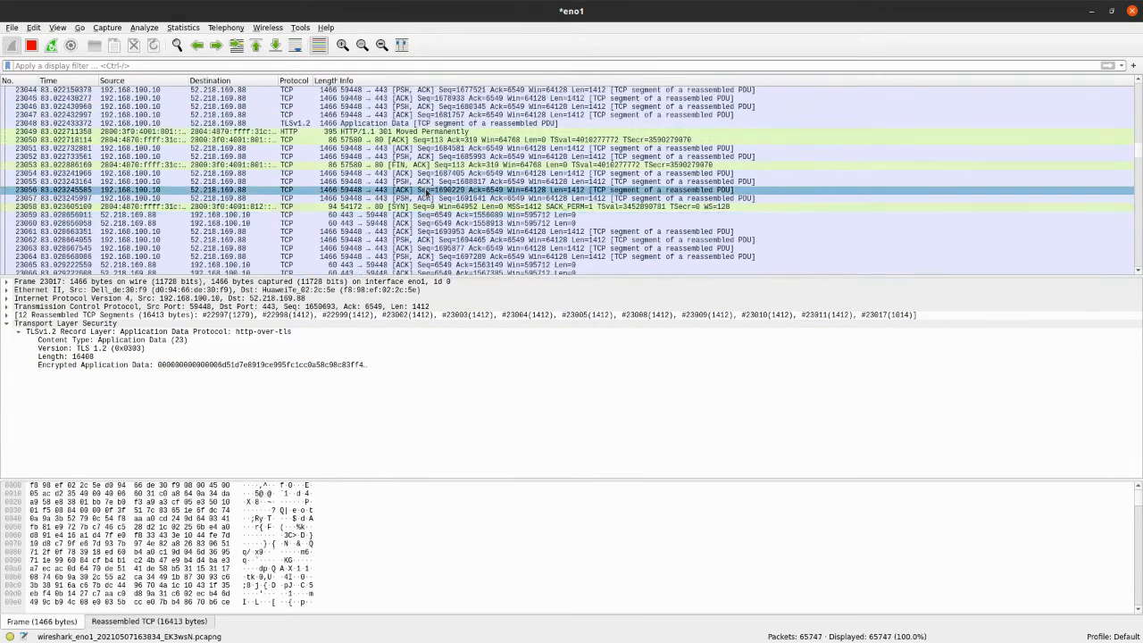
pyautogui.scroll(-18, 427, 193)
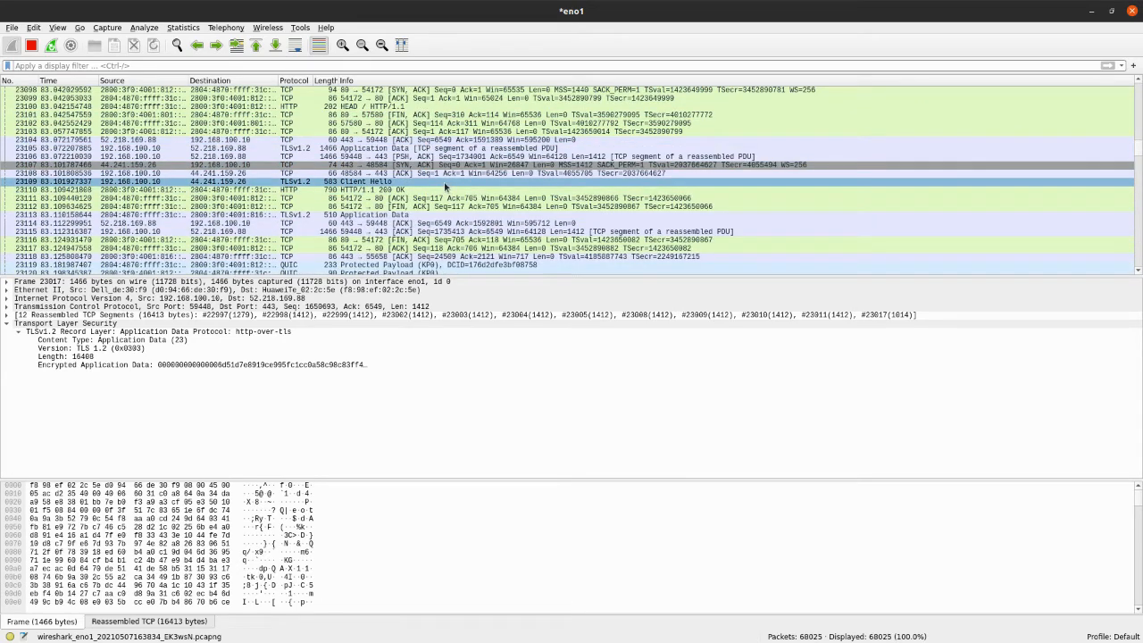
pyautogui.click(379, 190)
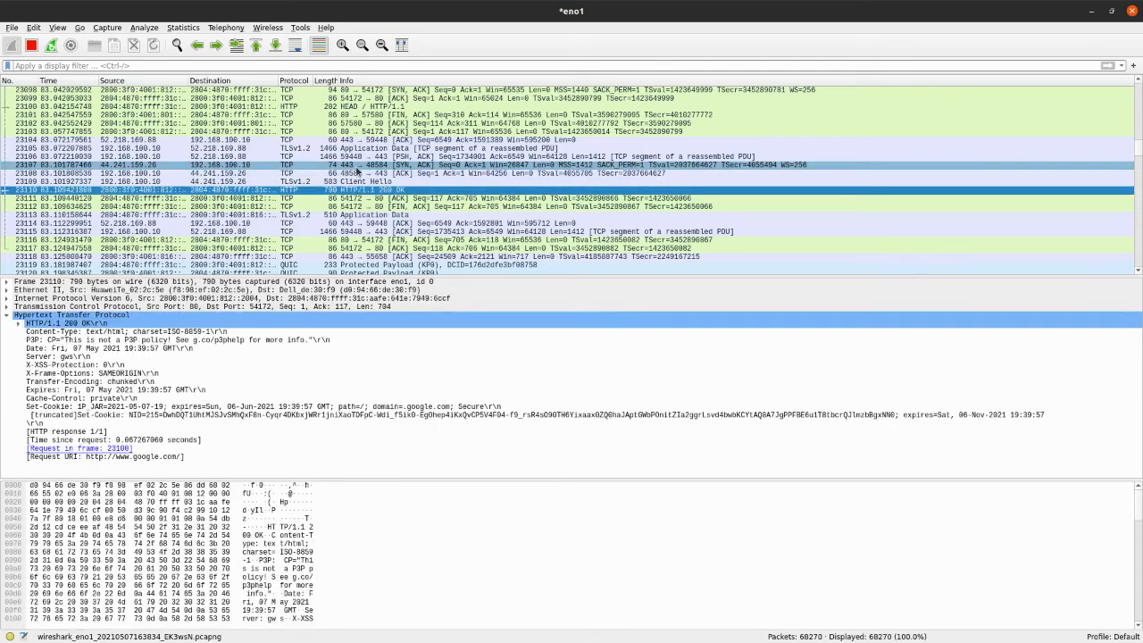
pyautogui.click(355, 182)
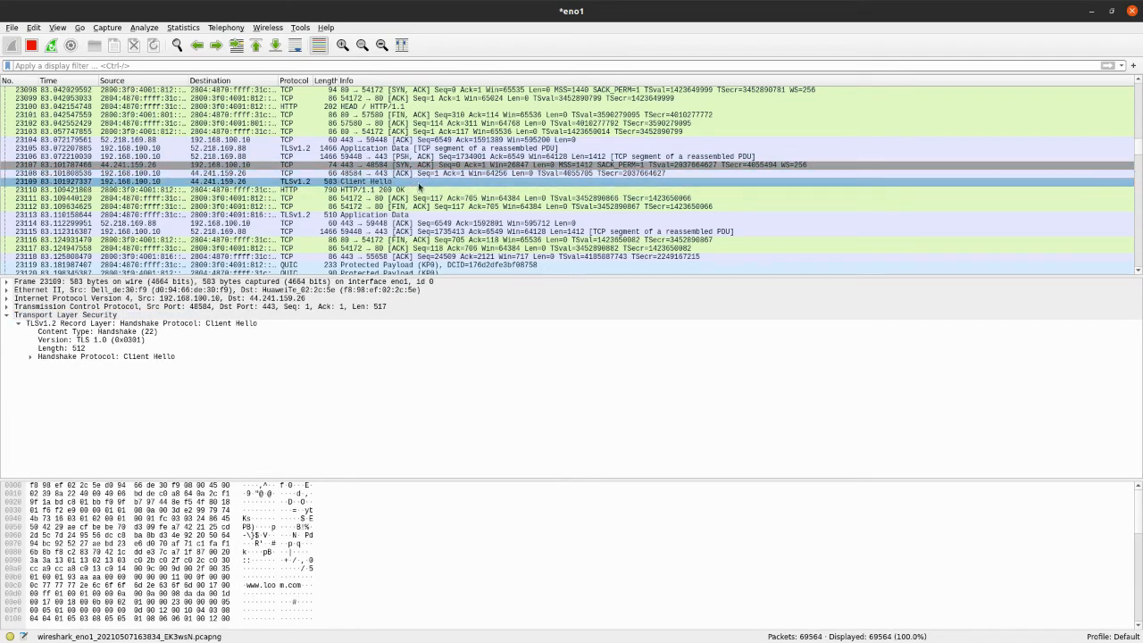
pyautogui.scroll(2, 421, 187)
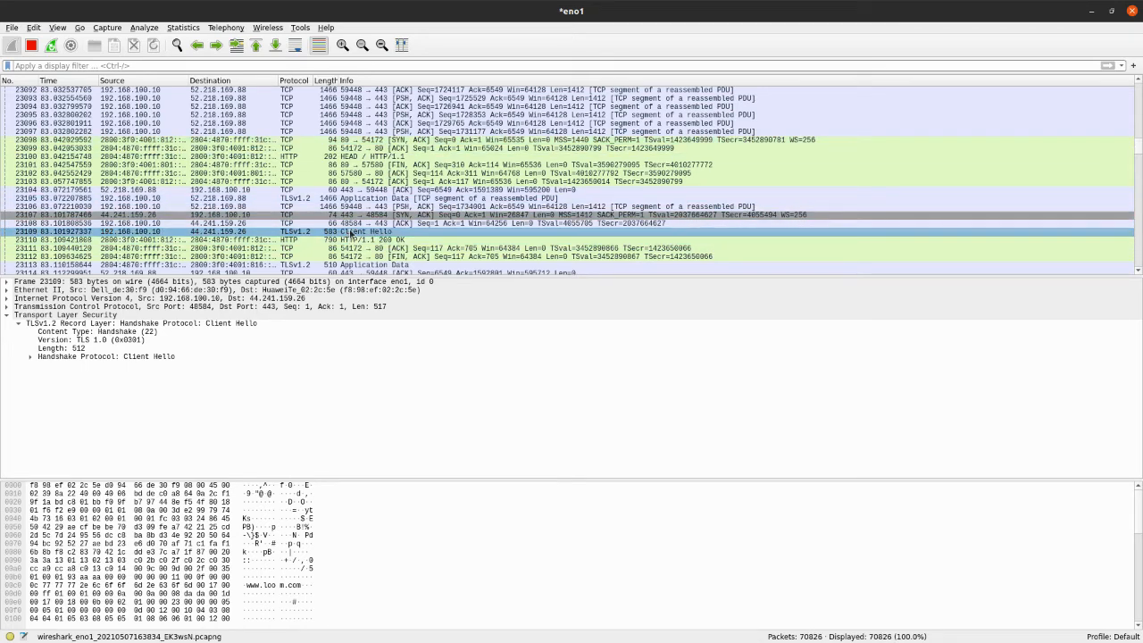
pyautogui.scroll(-3, 355, 234)
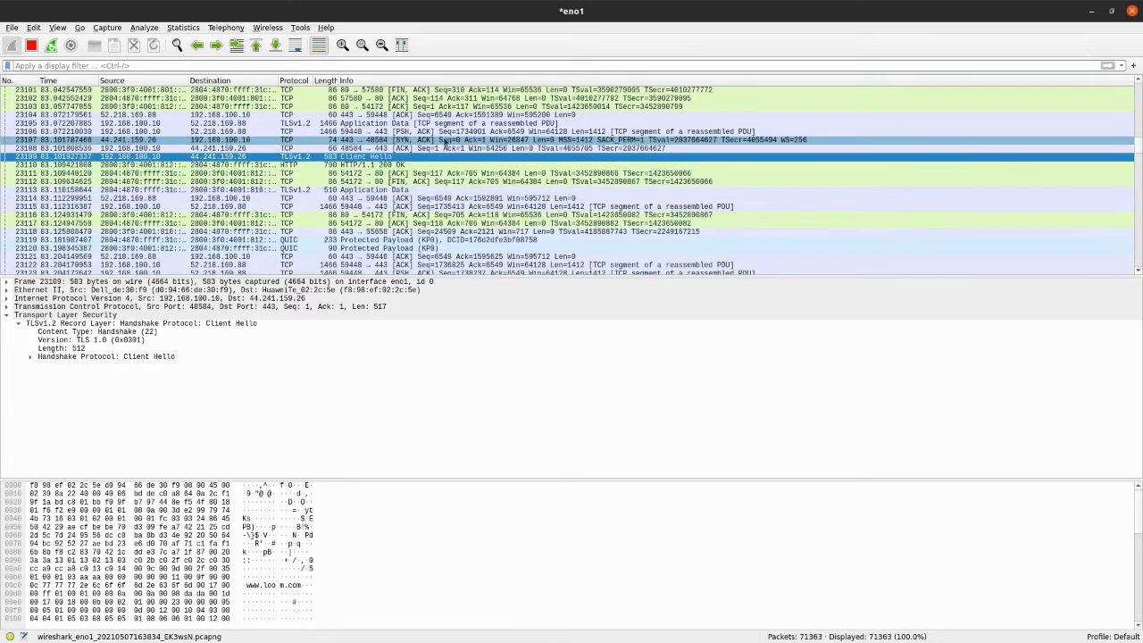
# Inspect the packets after the Client Hello, including TCP packet 23118, QUIC Protected Payload packet 23119 and TCP packet 23121
pyautogui.click(389, 190)
pyautogui.click(388, 197)
pyautogui.click(386, 231)
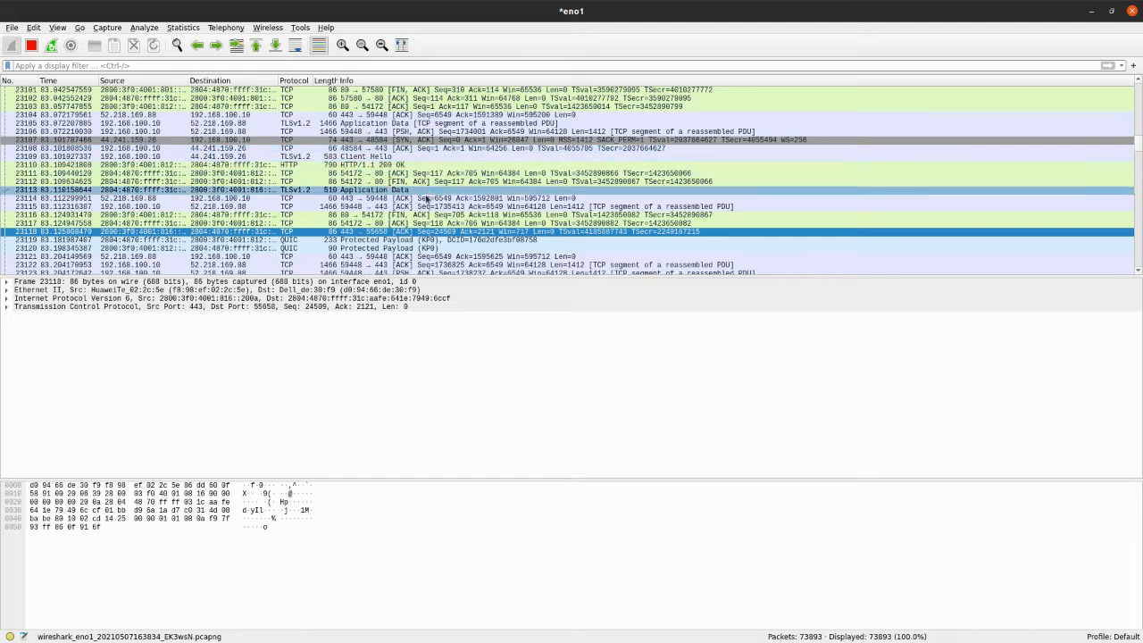
pyautogui.click(398, 240)
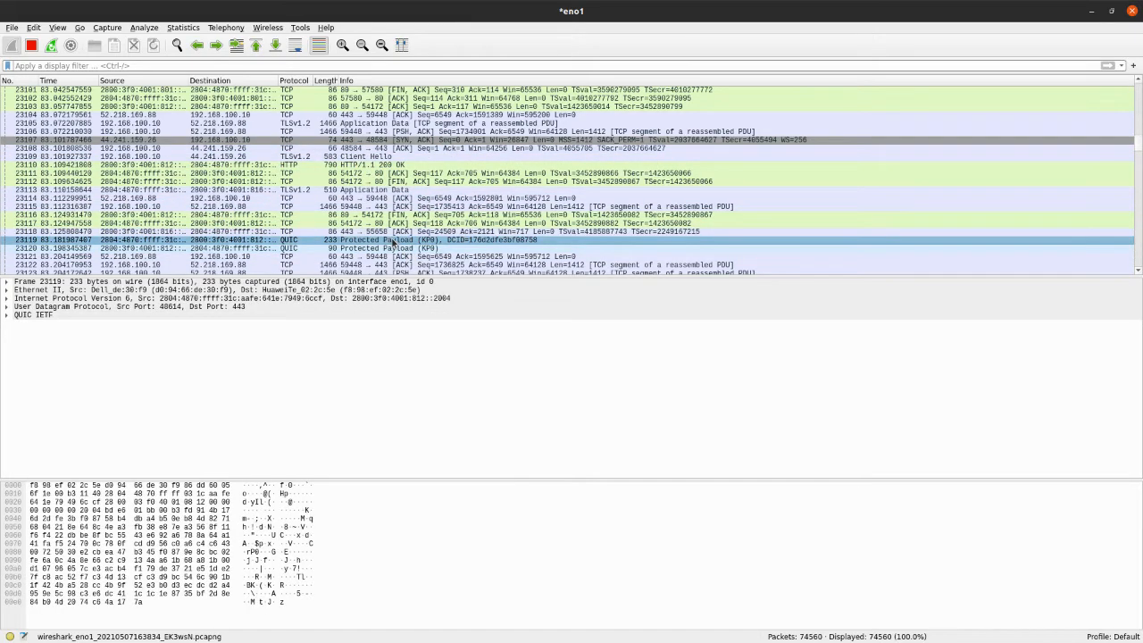
pyautogui.click(437, 258)
pyautogui.scroll(-3, 438, 259)
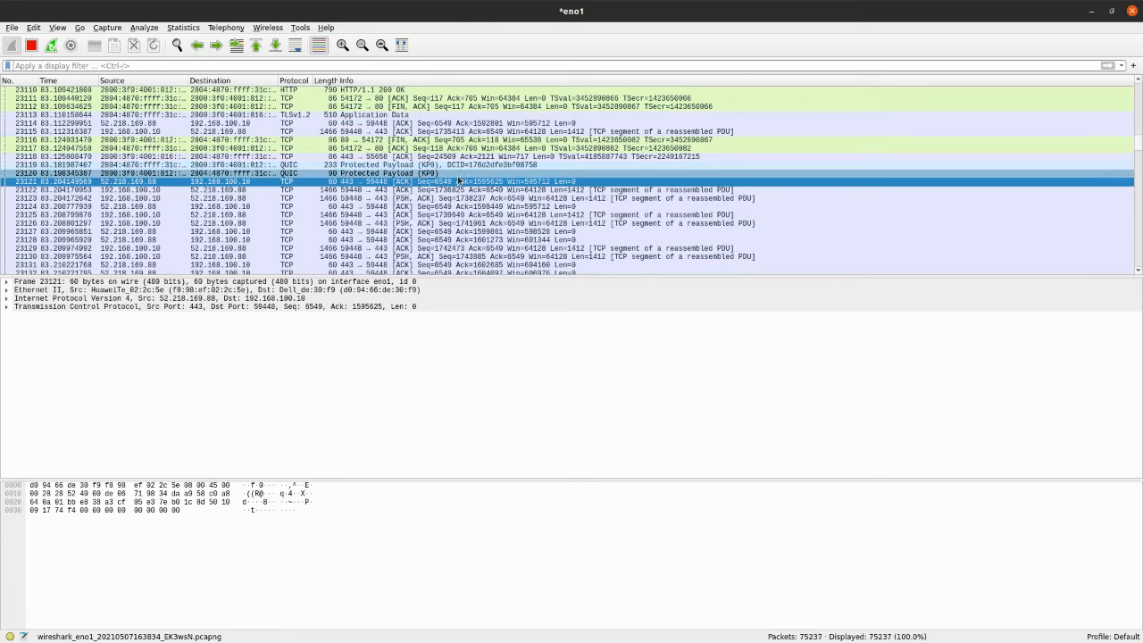
# Select TCP segment 23299 and browse the QUIC, TCP and TLS handshake packets that follow it
pyautogui.scroll(-3, 456, 186)
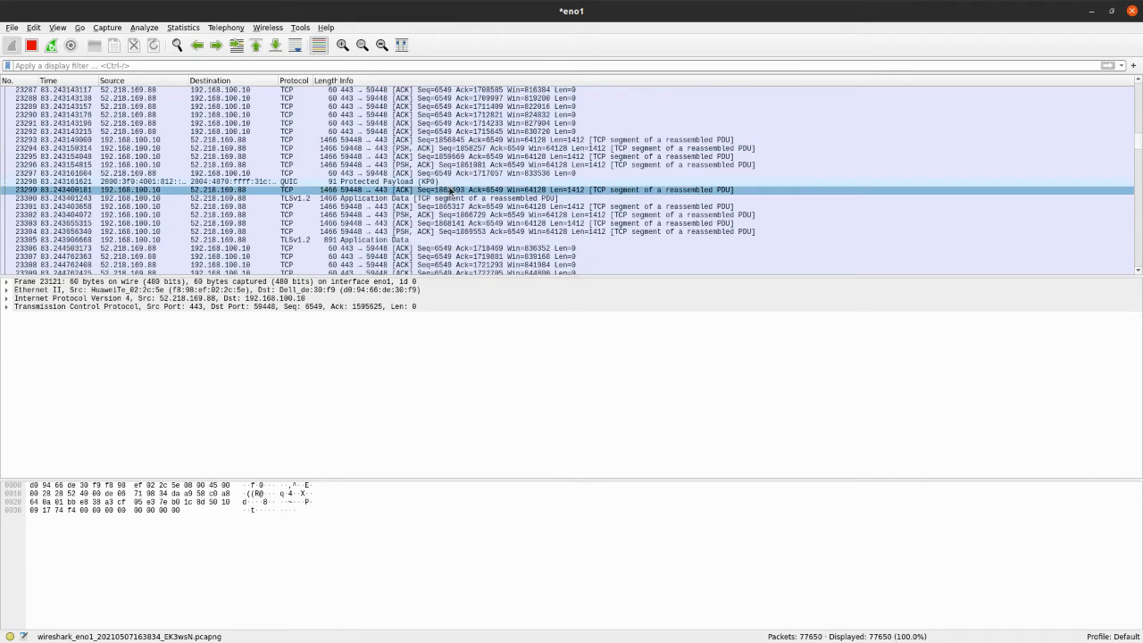
pyautogui.click(446, 189)
pyautogui.scroll(-3, 416, 210)
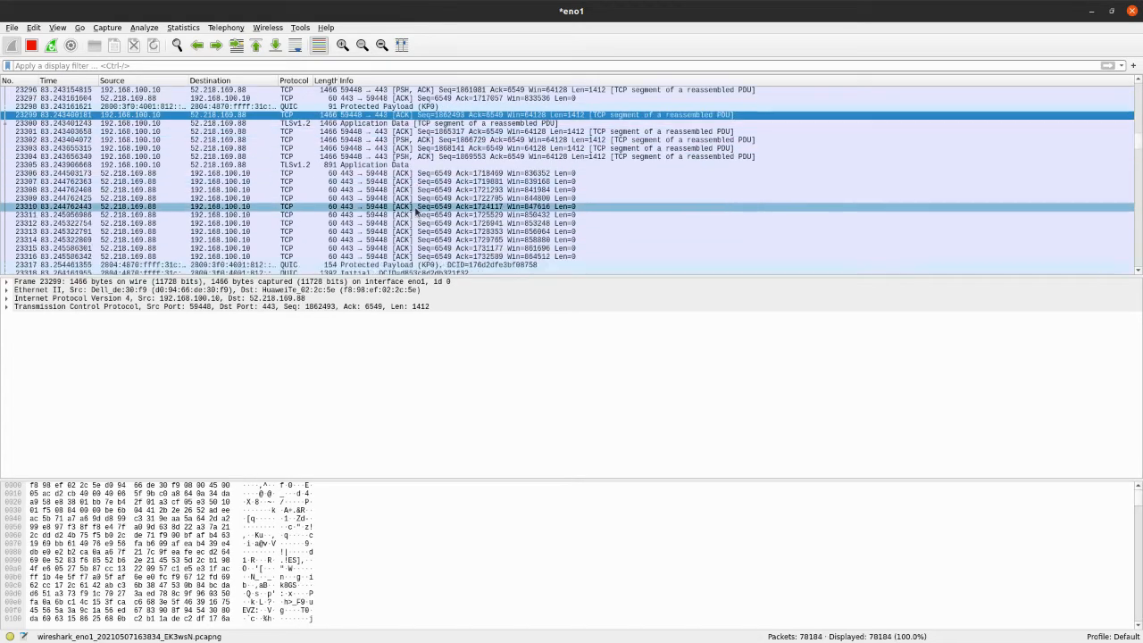
pyautogui.scroll(-3, 415, 211)
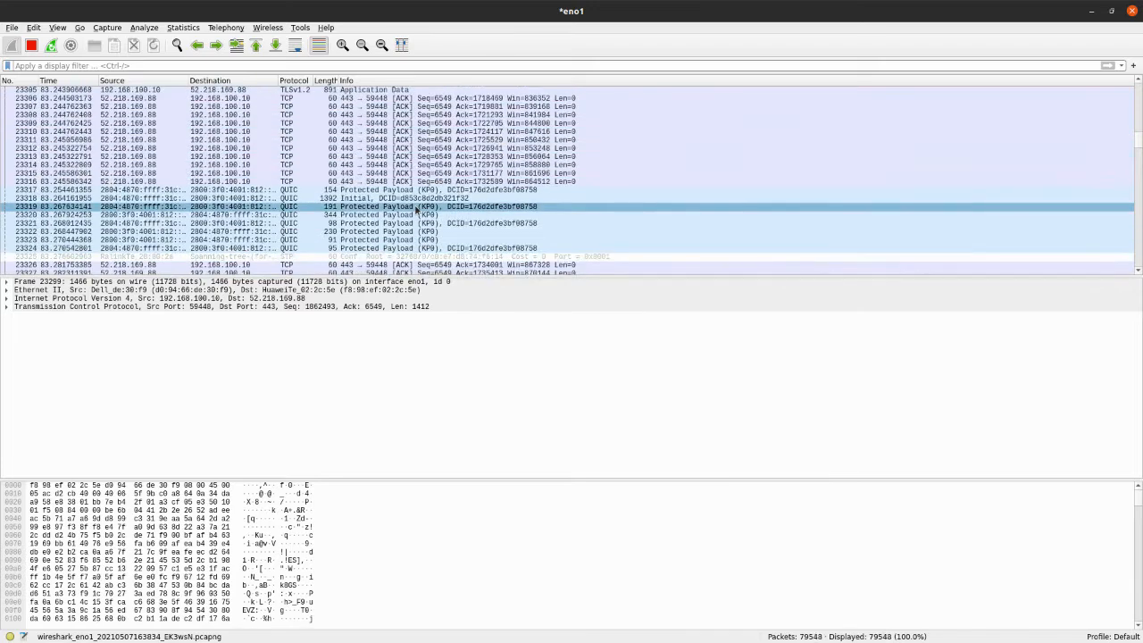
pyautogui.scroll(-4, 416, 209)
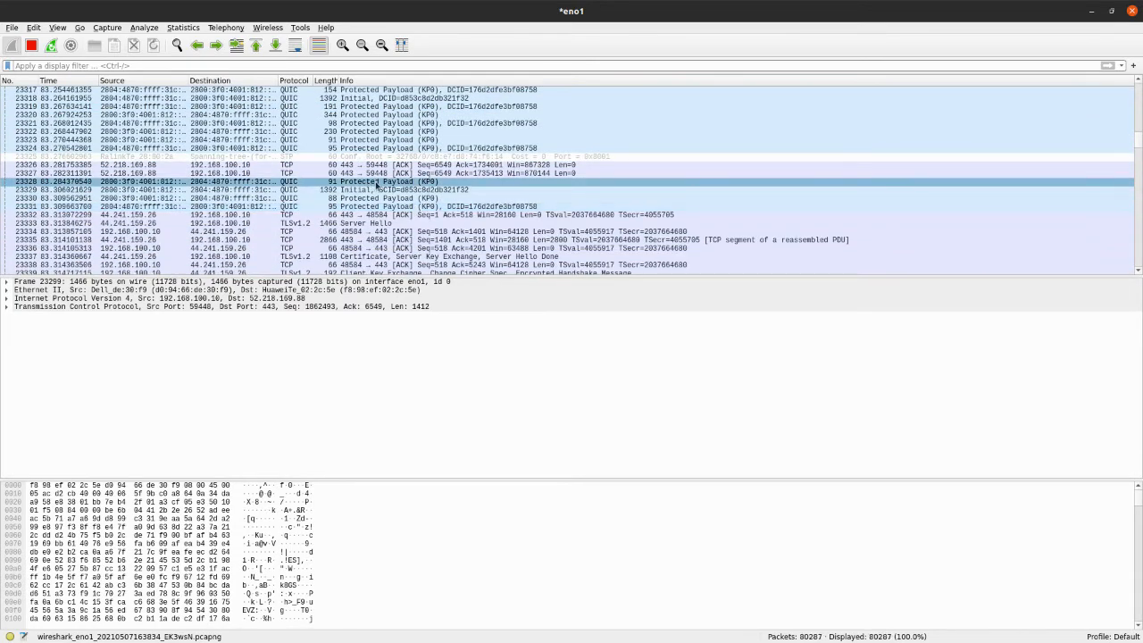
pyautogui.scroll(-20, 371, 187)
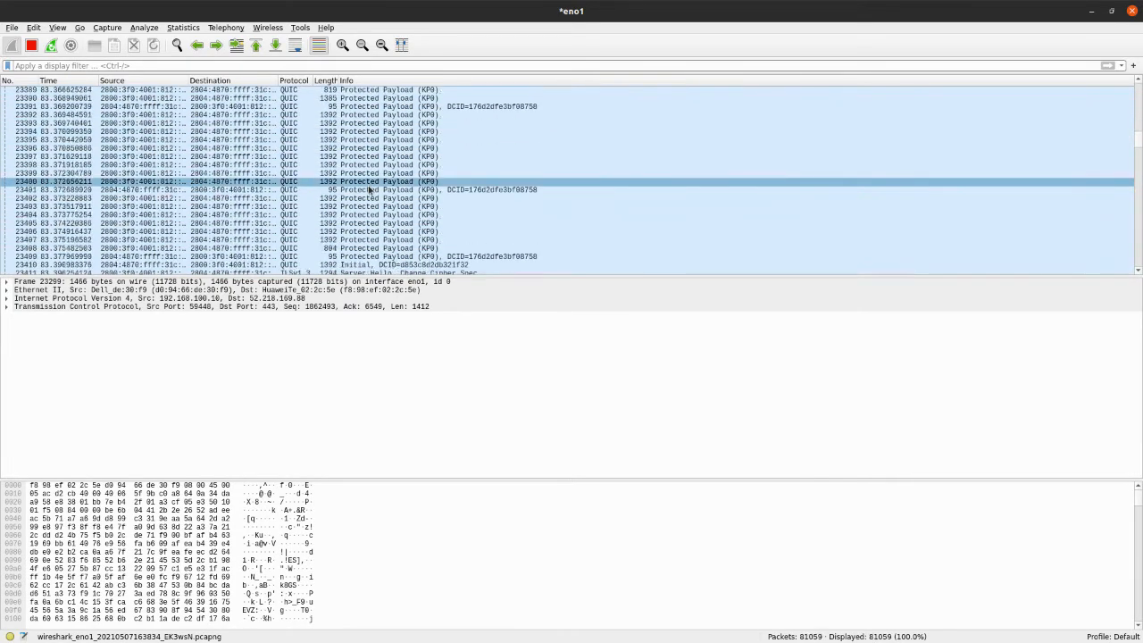
pyautogui.scroll(-20, 369, 190)
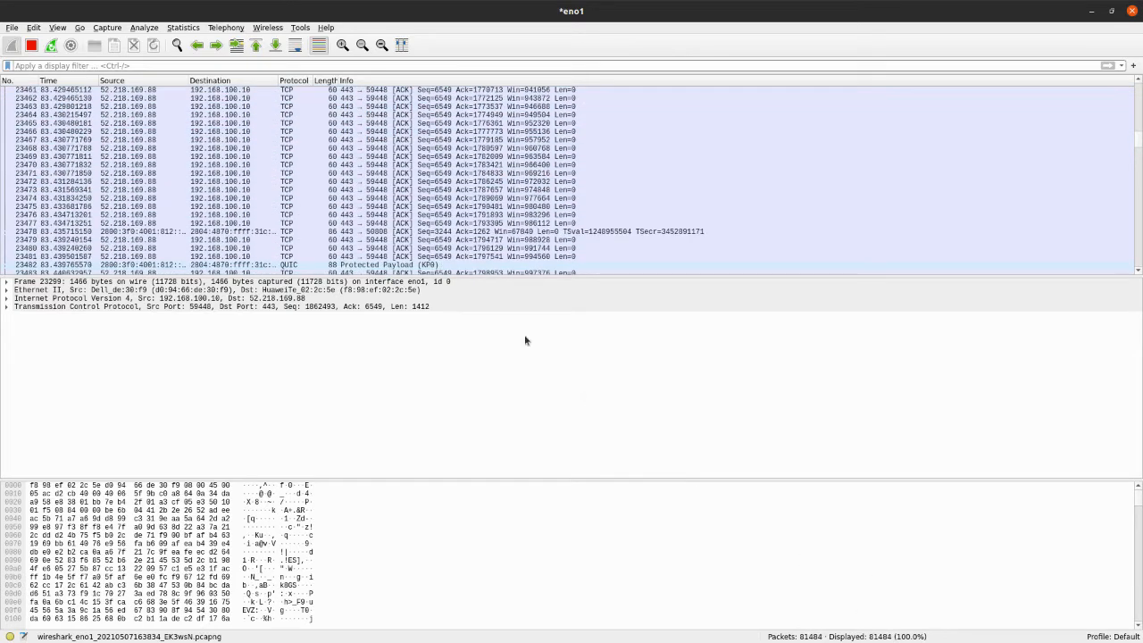
pyautogui.scroll(-20, 449, 230)
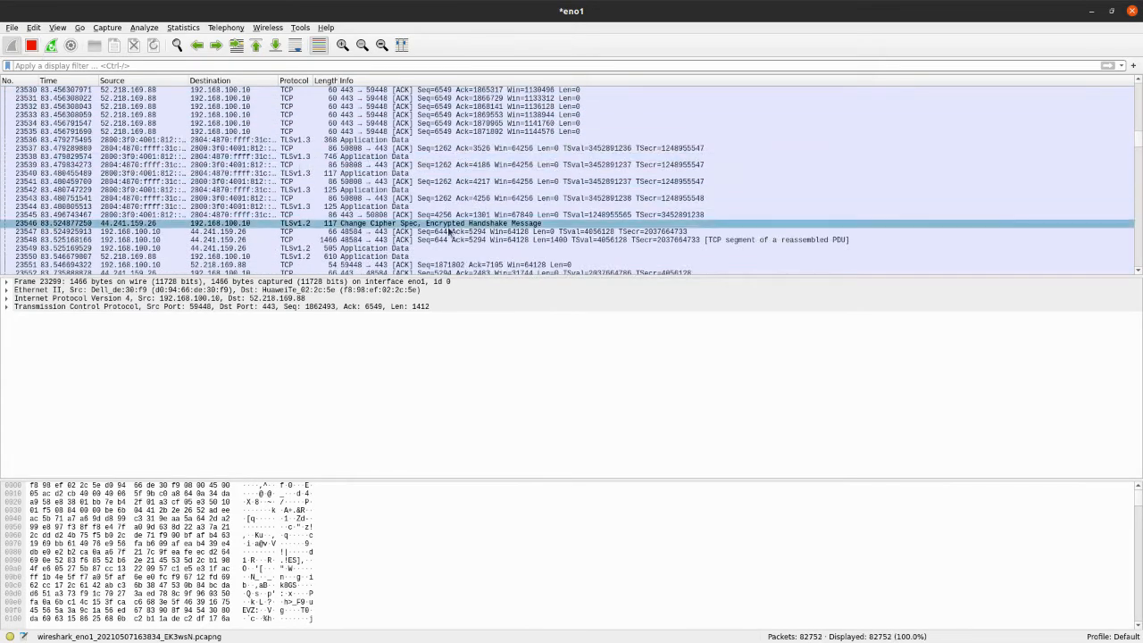
# Stop the live capture on eno1 and browse the captured packets from 23551 onward
pyautogui.scroll(-6, 450, 230)
pyautogui.click(31, 45)
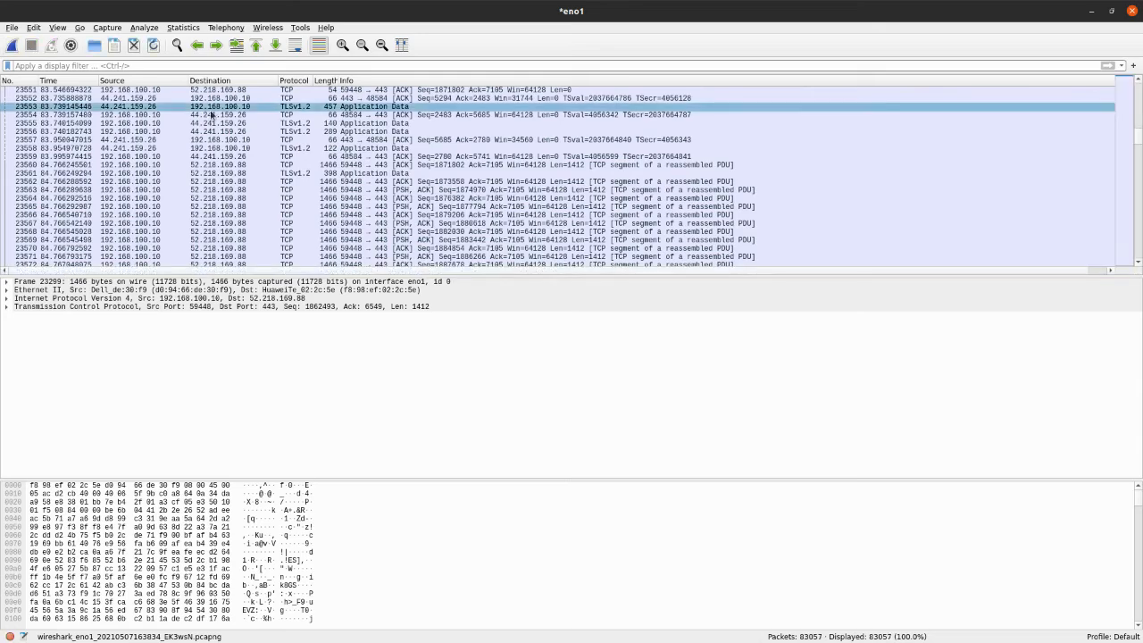
pyautogui.scroll(-20, 212, 114)
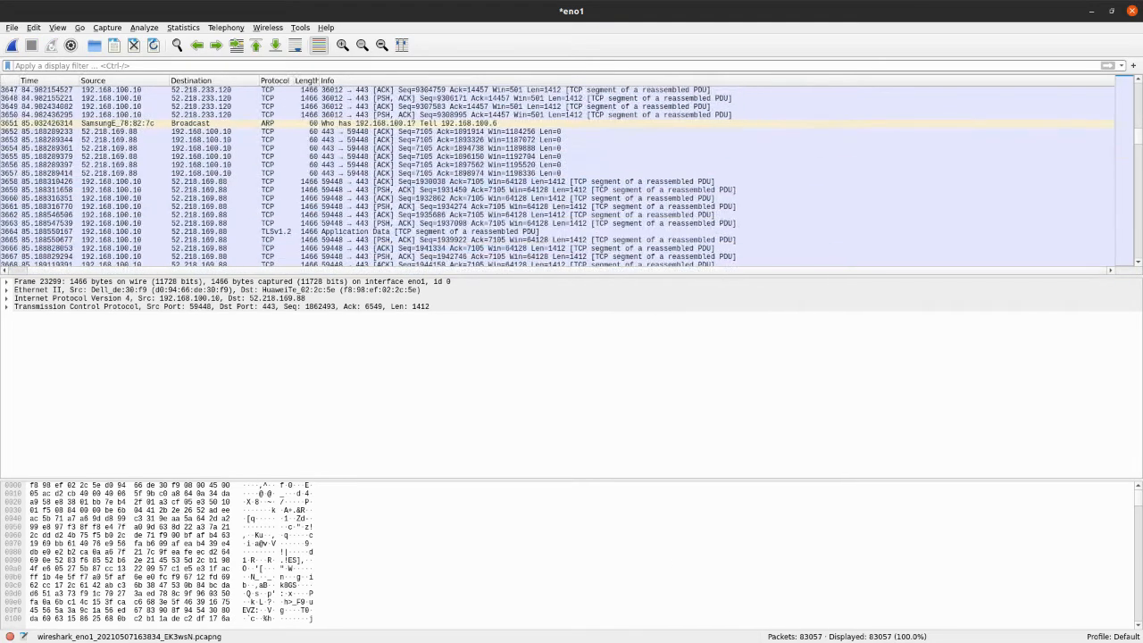
pyautogui.scroll(-15, 356, 234)
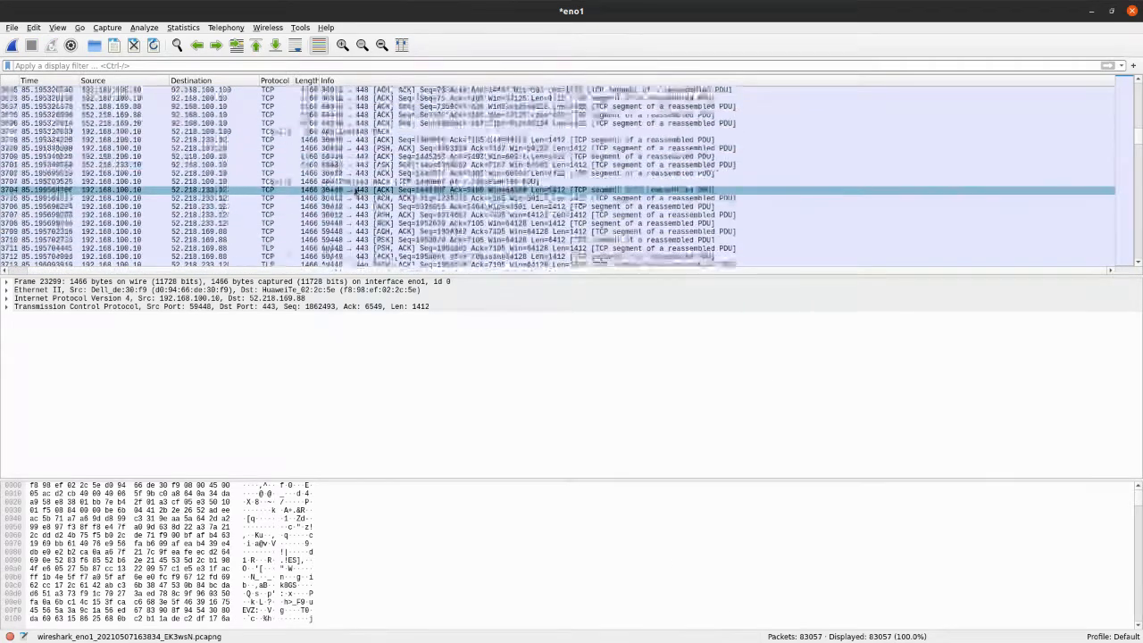
pyautogui.scroll(-20, 355, 190)
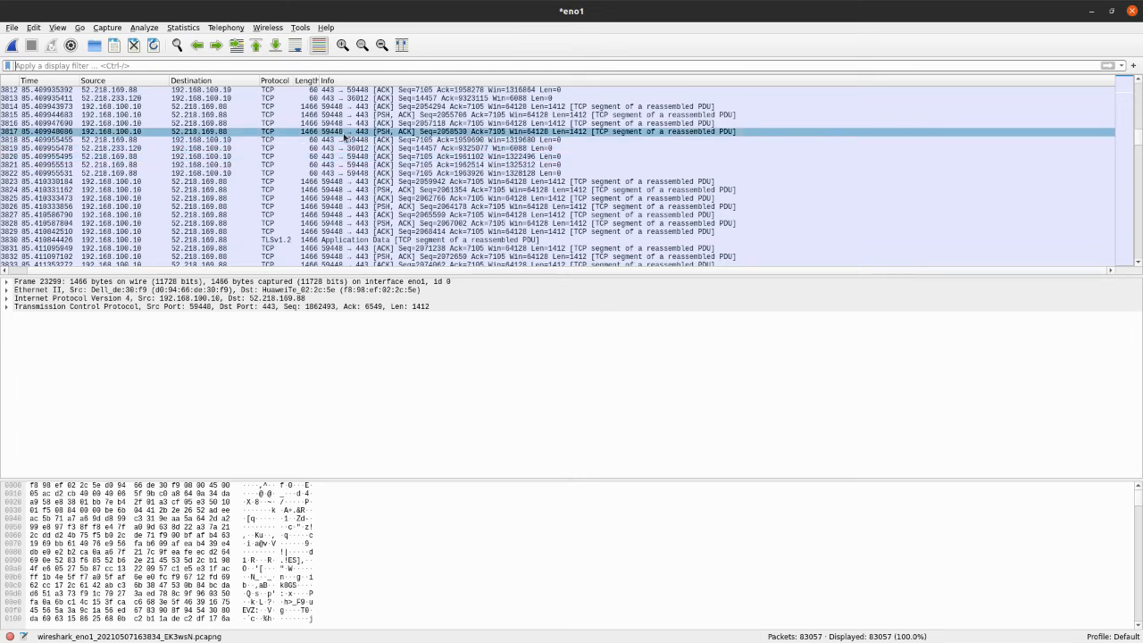
# Apply the display filter tcp.port == 443 to the captured packets
pyautogui.hotkey('ctrl', '/')
pyautogui.write('tcp')
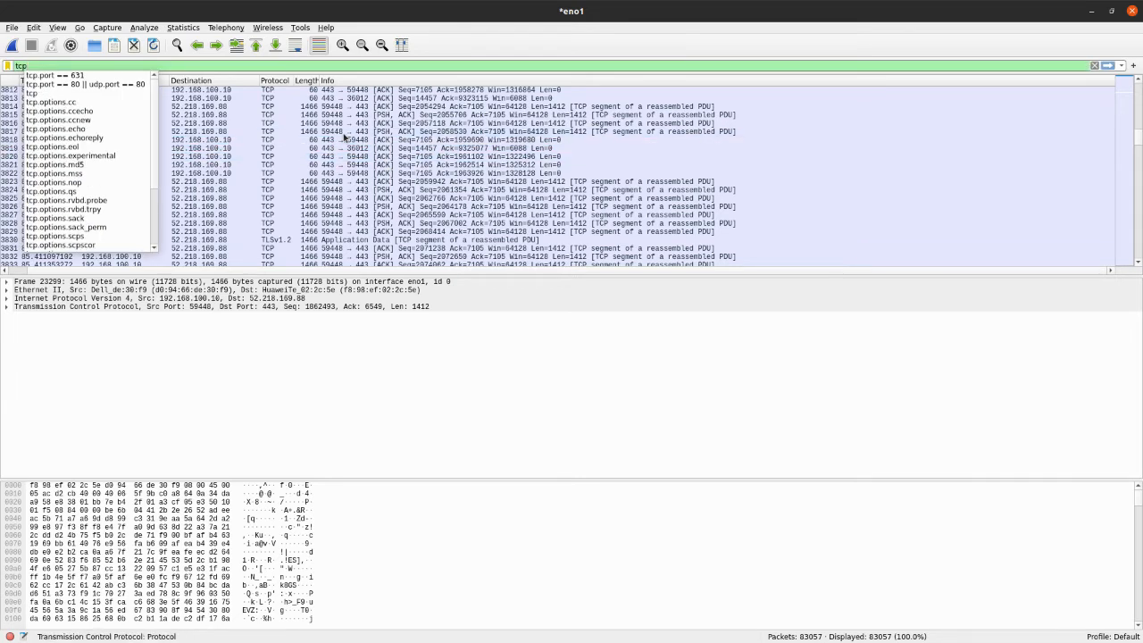
pyautogui.press('Down')
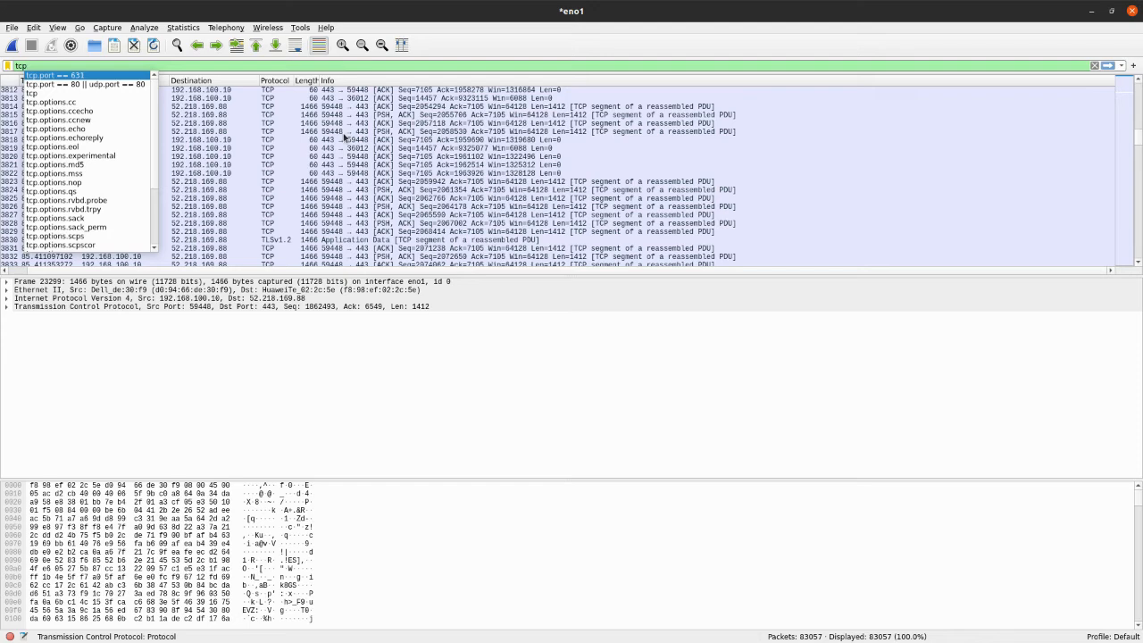
pyautogui.press('Return')
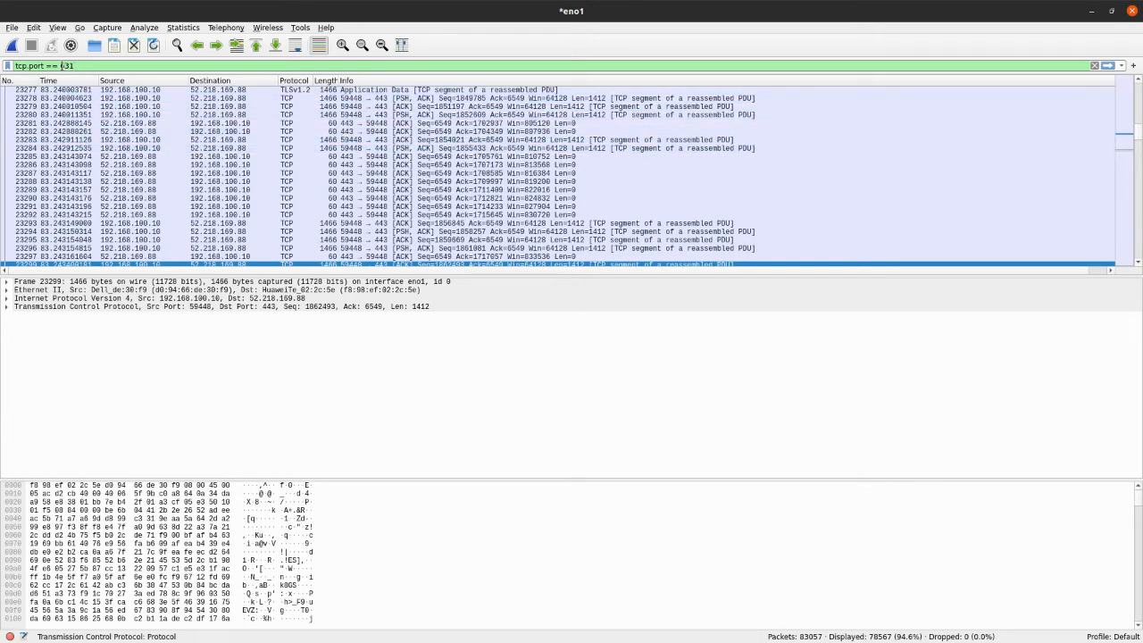
pyautogui.moveTo(62, 66); pyautogui.dragTo(122, 68)
pyautogui.press('BackSpace')
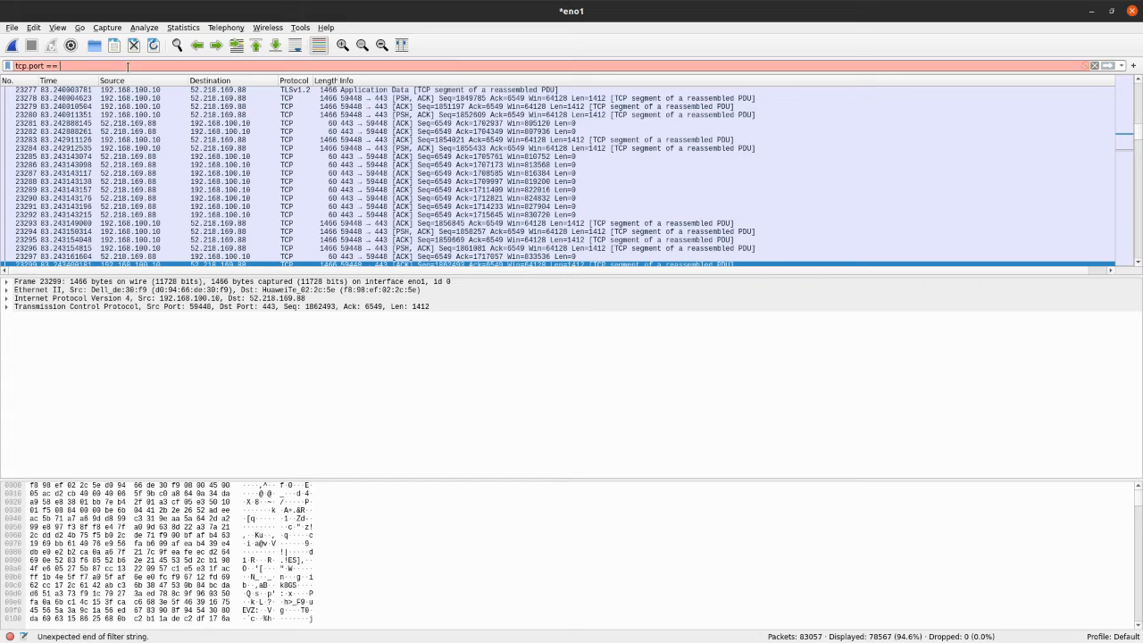
pyautogui.write('443')
pyautogui.press('Return')
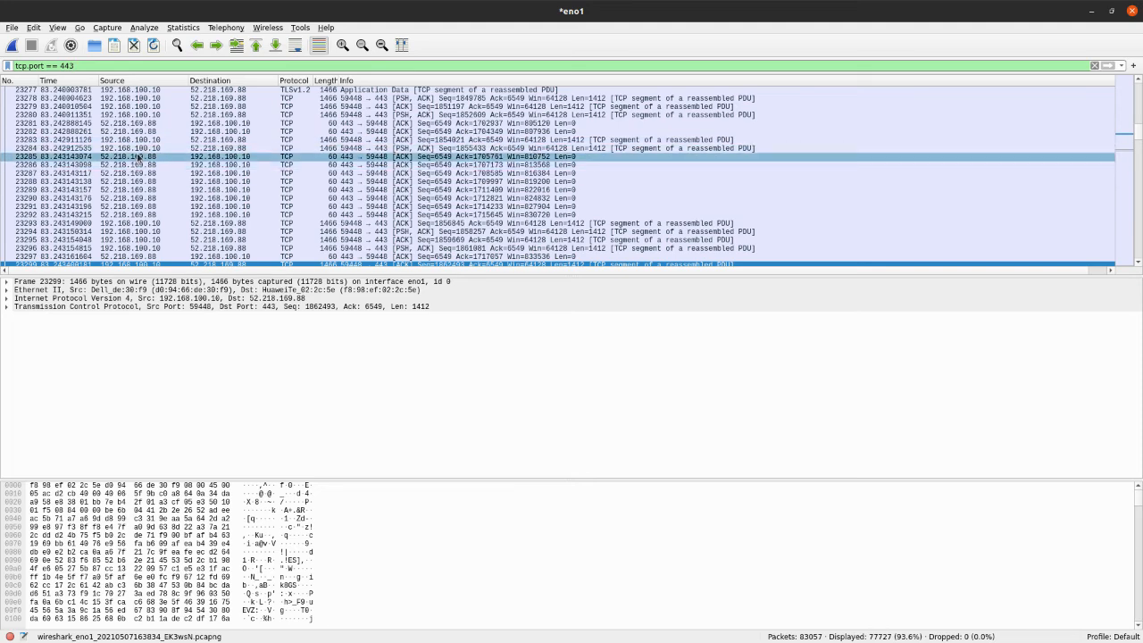
# Select TCP packet 23285 in the filtered list and step down through the packets to 23294
pyautogui.click(200, 158)
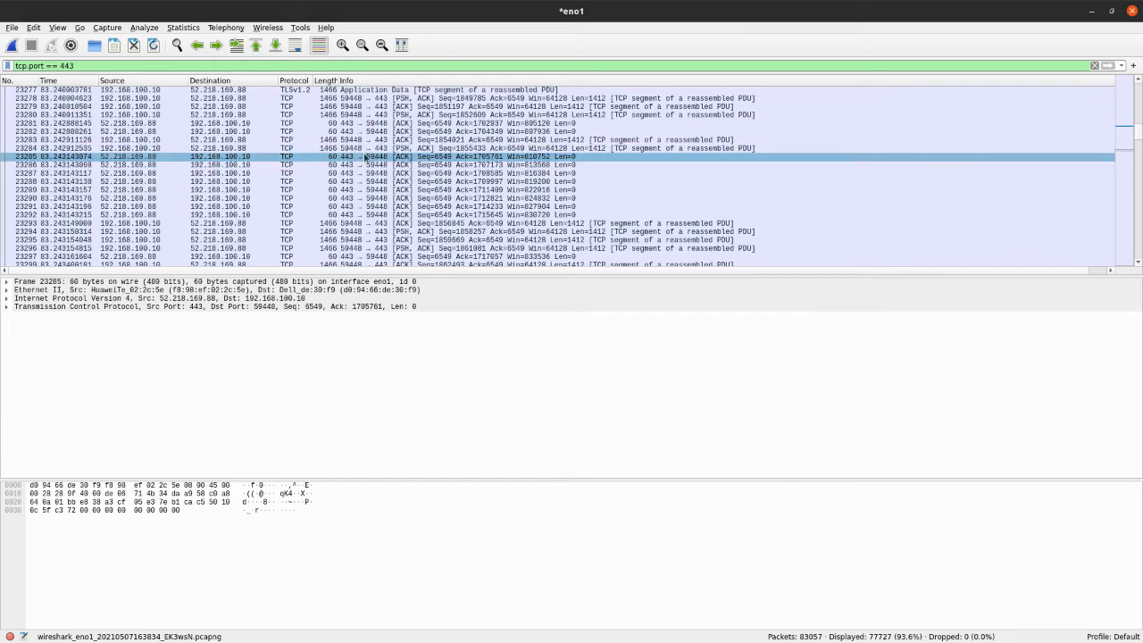
pyautogui.press('Down')
pyautogui.press('Down')
pyautogui.press('Down')
pyautogui.press('Down')
pyautogui.press('Down')
pyautogui.press('Down')
pyautogui.press('Down')
pyautogui.press('Down')
pyautogui.press('Down')
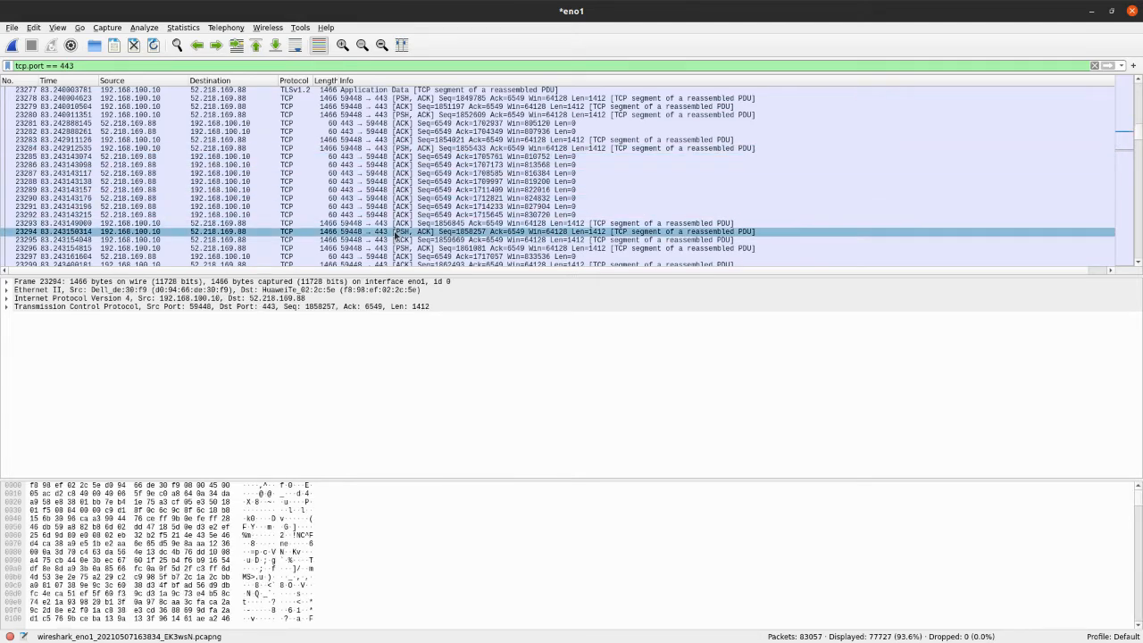
# Inspect the TLSv1.2 Server Hello packet 23333, its acknowledgement 23334, and the Certificate and Server Key Exchange packet 23337
pyautogui.scroll(-8, 393, 178)
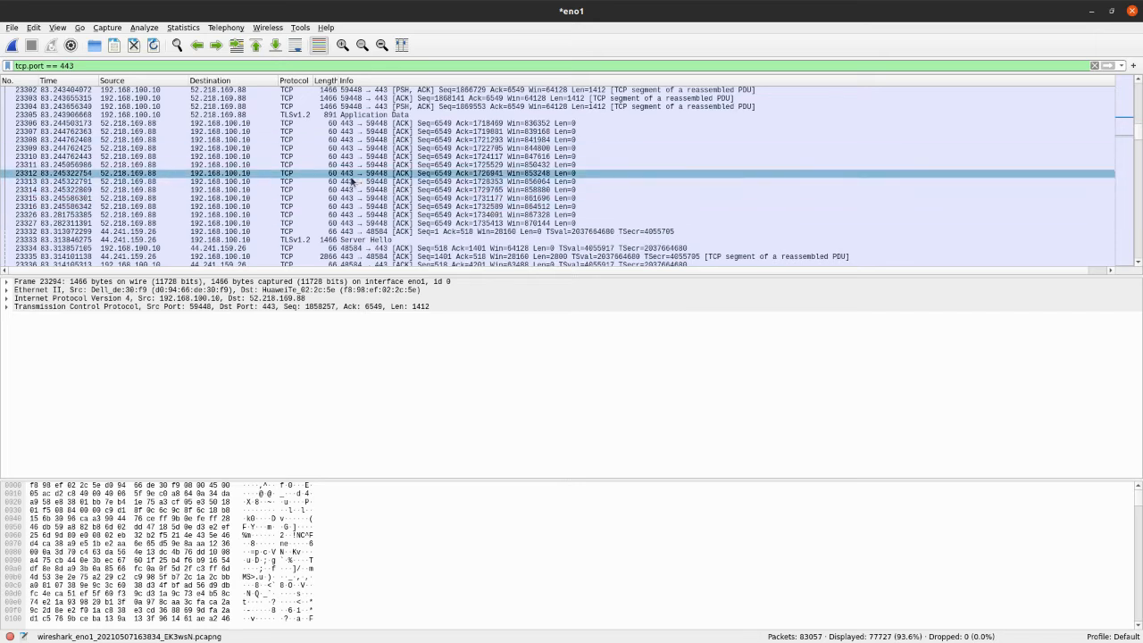
pyautogui.scroll(-2, 354, 181)
pyautogui.click(360, 191)
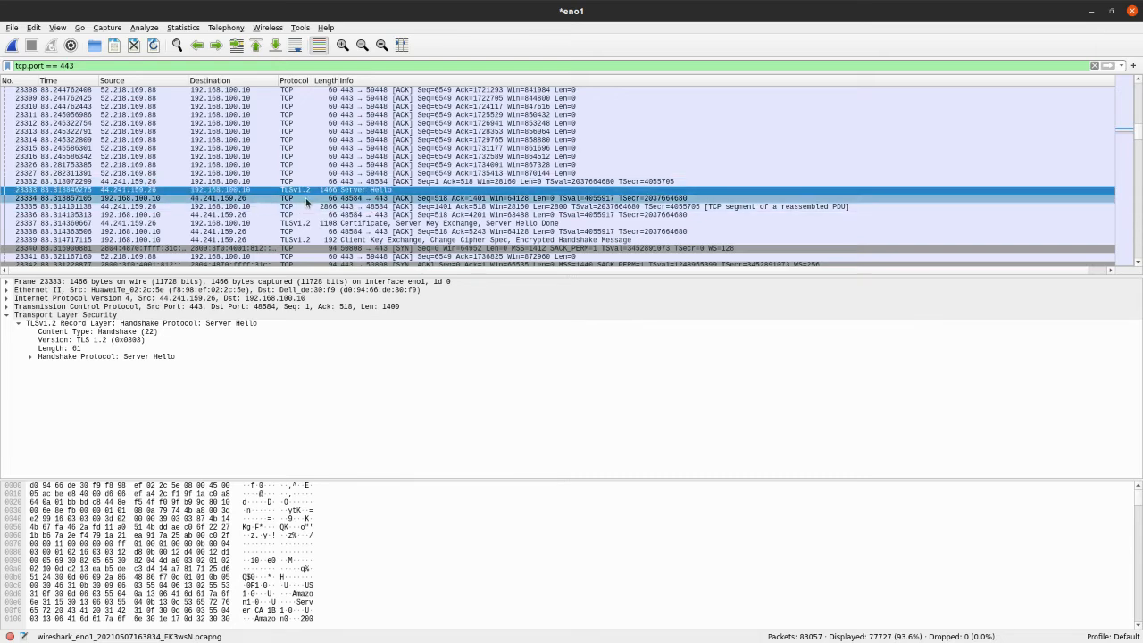
pyautogui.click(336, 199)
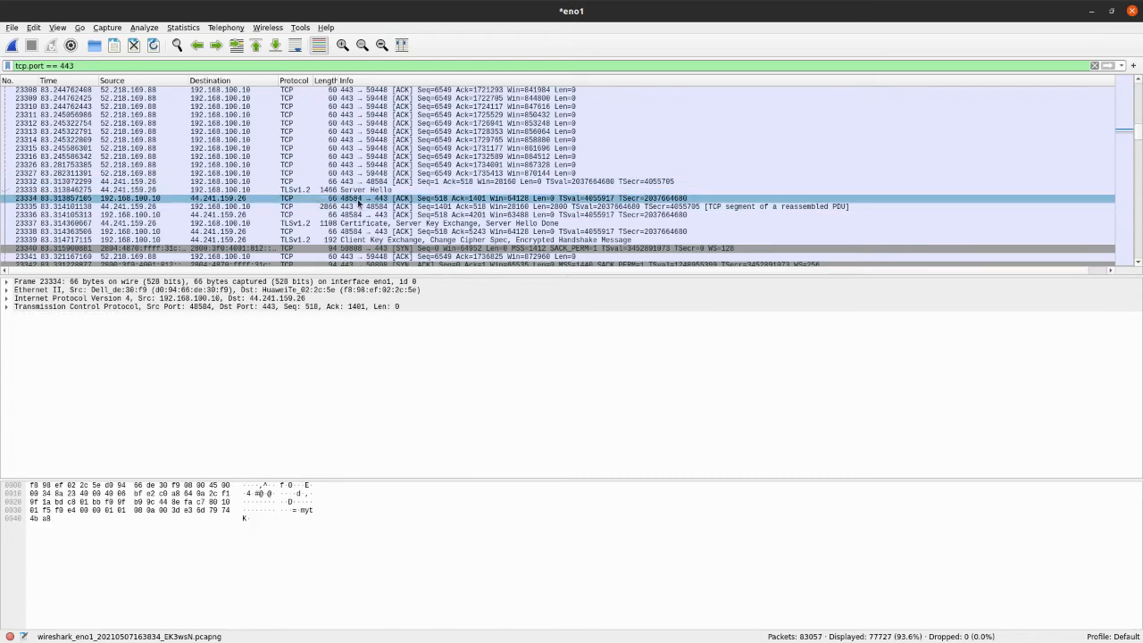
pyautogui.click(369, 225)
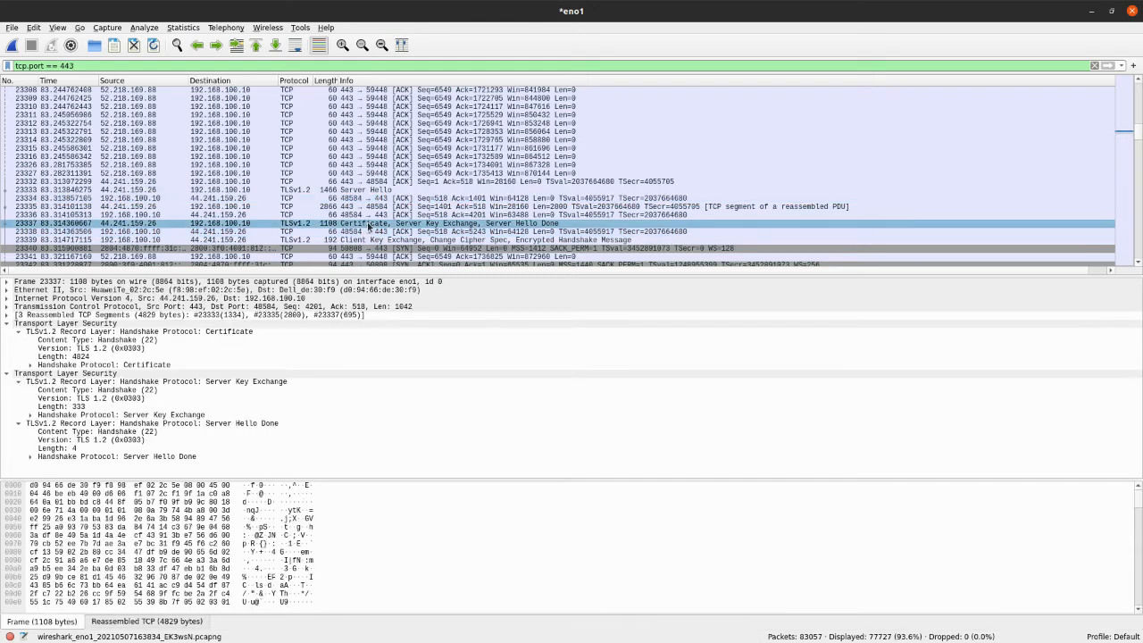
# Compare Certificate packet 23337, acknowledgement 23338 and the Client Key Exchange, Change Cipher Spec packet 23339
pyautogui.click(460, 226)
pyautogui.click(380, 232)
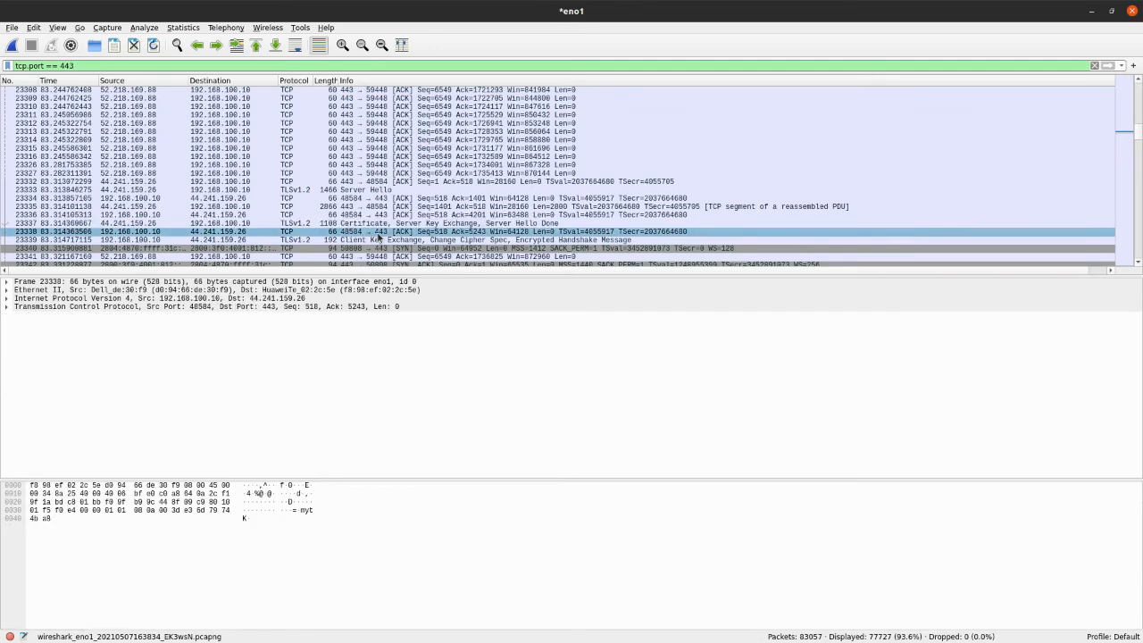
pyautogui.click(204, 242)
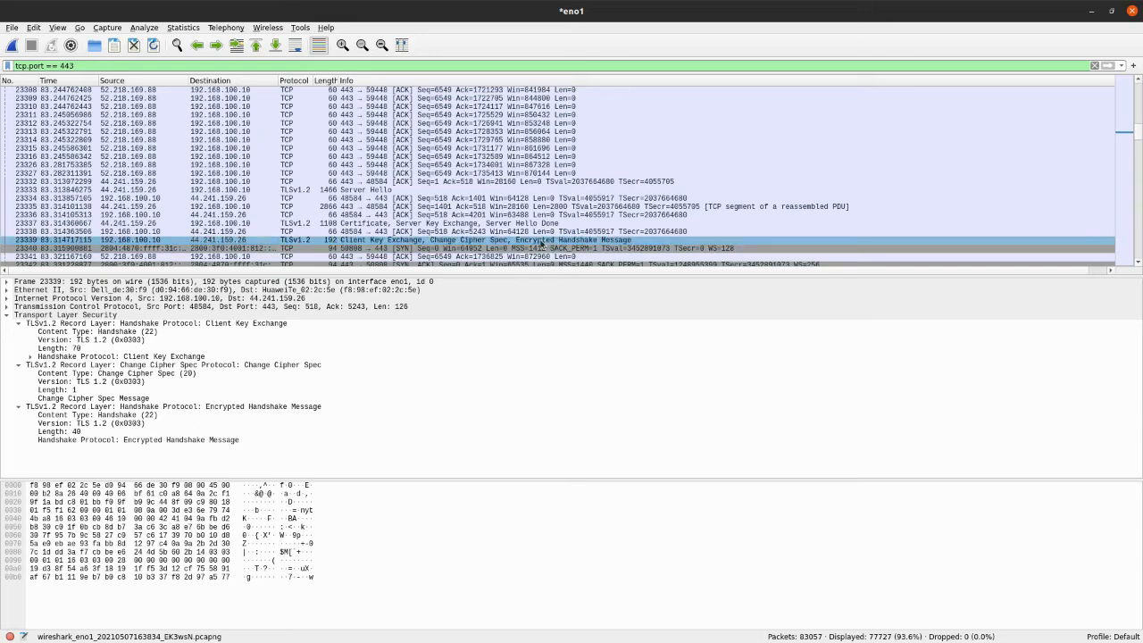
pyautogui.click(411, 224)
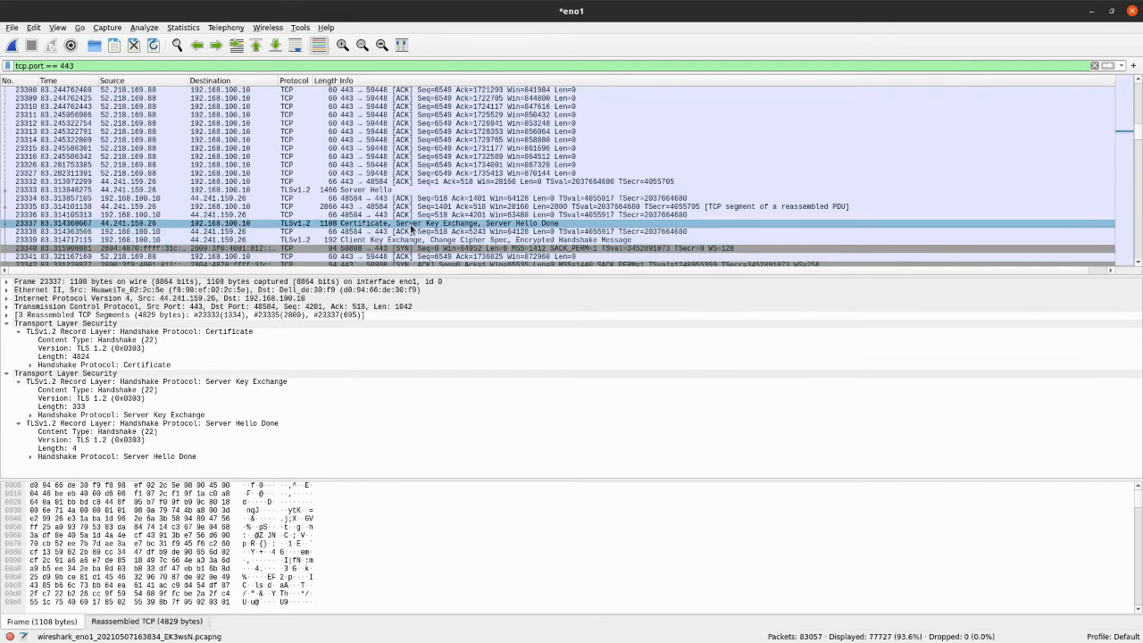
pyautogui.click(367, 240)
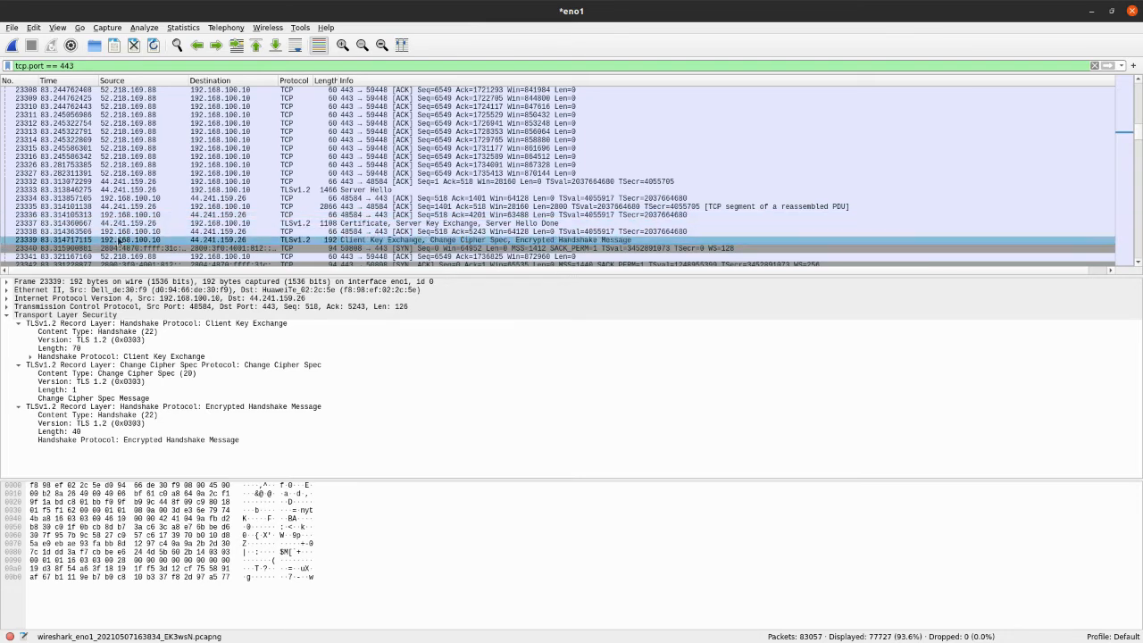
# Inspect TCP packet 23341, Application Data packet 23348, TCP packet 23343 and the TLSv1.3 Client Hello packet 23344
pyautogui.click(432, 257)
pyautogui.scroll(-3, 497, 201)
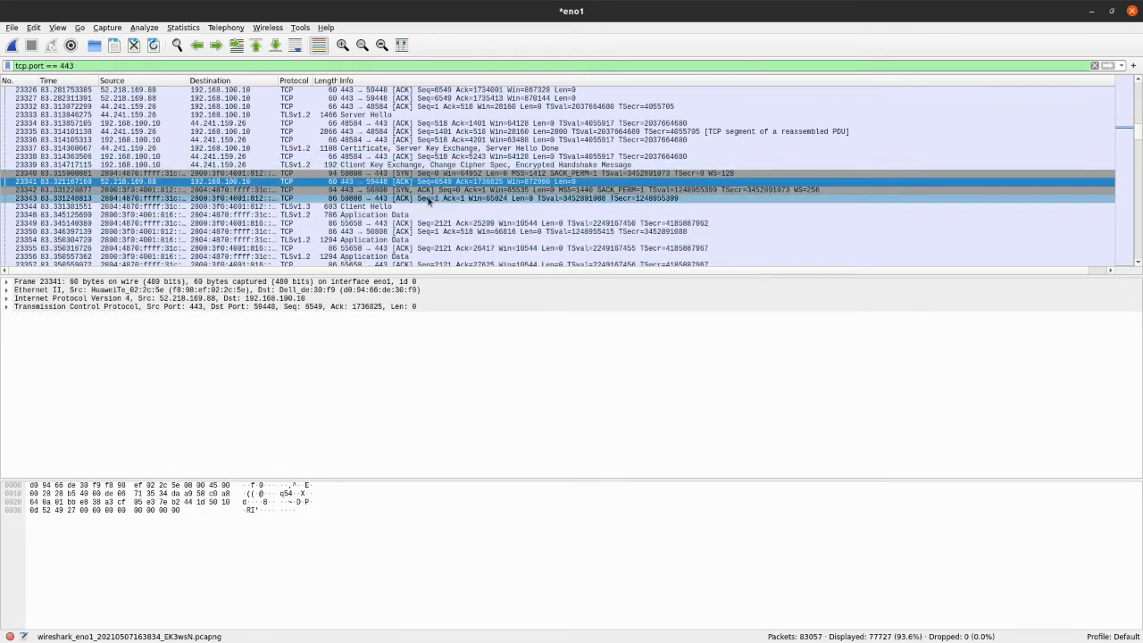
pyautogui.click(491, 215)
pyautogui.scroll(-1, 488, 210)
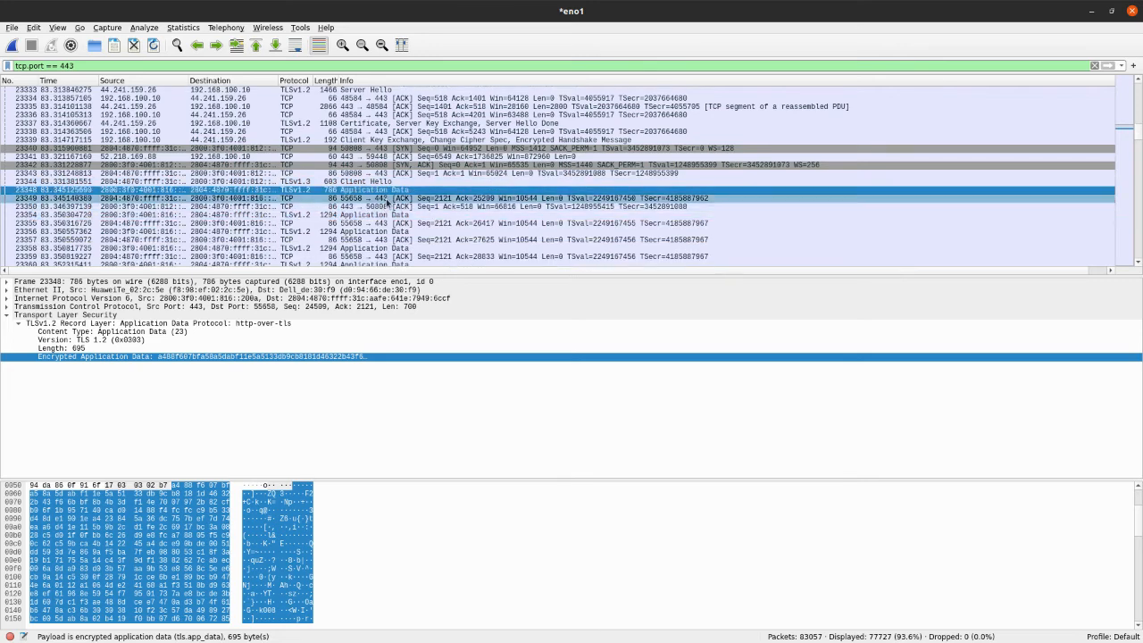
pyautogui.click(386, 175)
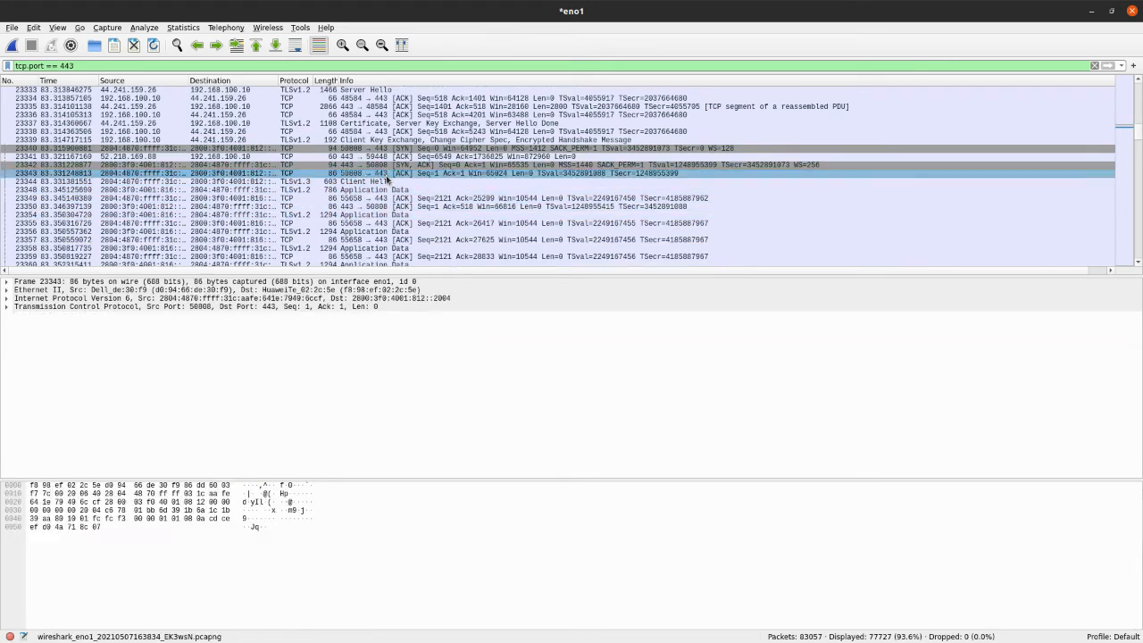
pyautogui.click(293, 182)
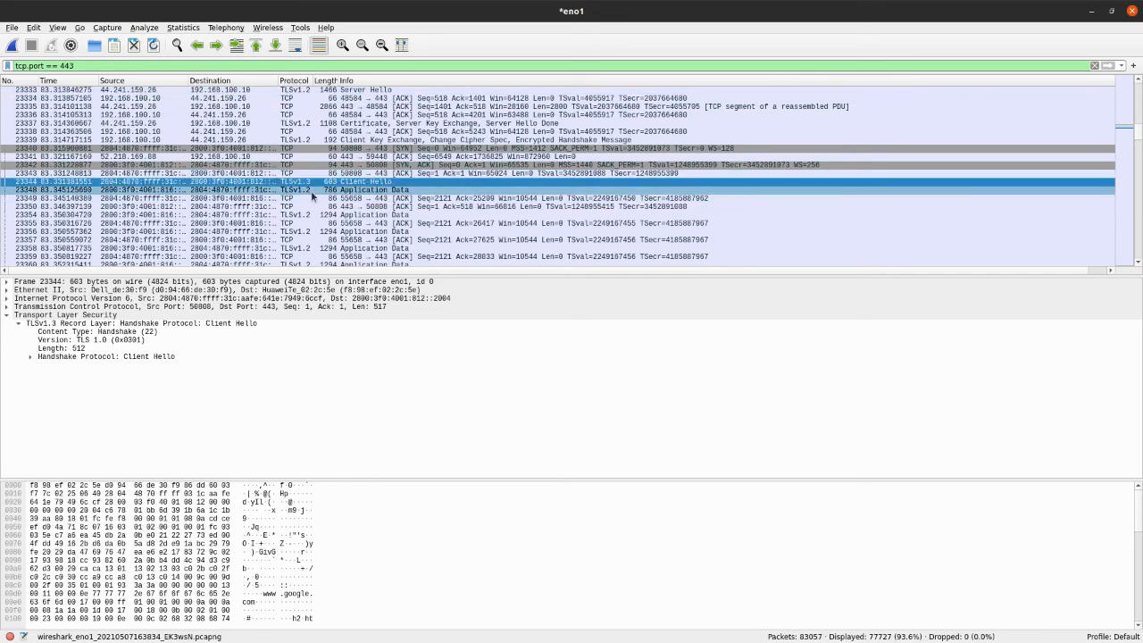
# Expand the Client Hello handshake details of packet 23344 and examine its handshake type, version and extensions
pyautogui.scroll(-20, 429, 174)
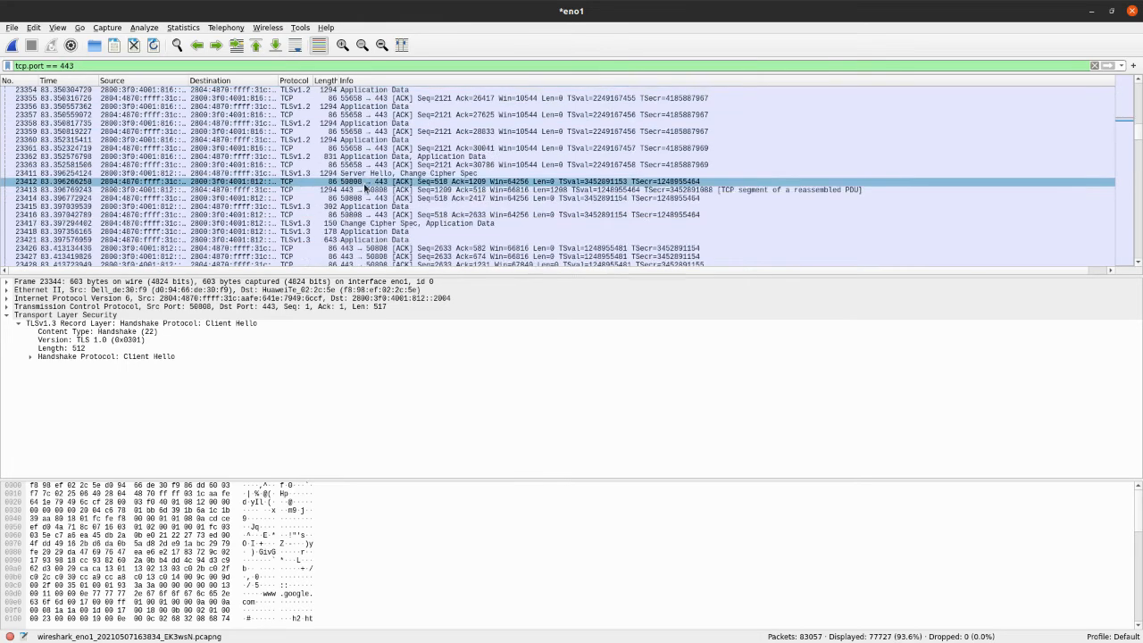
pyautogui.scroll(-20, 385, 156)
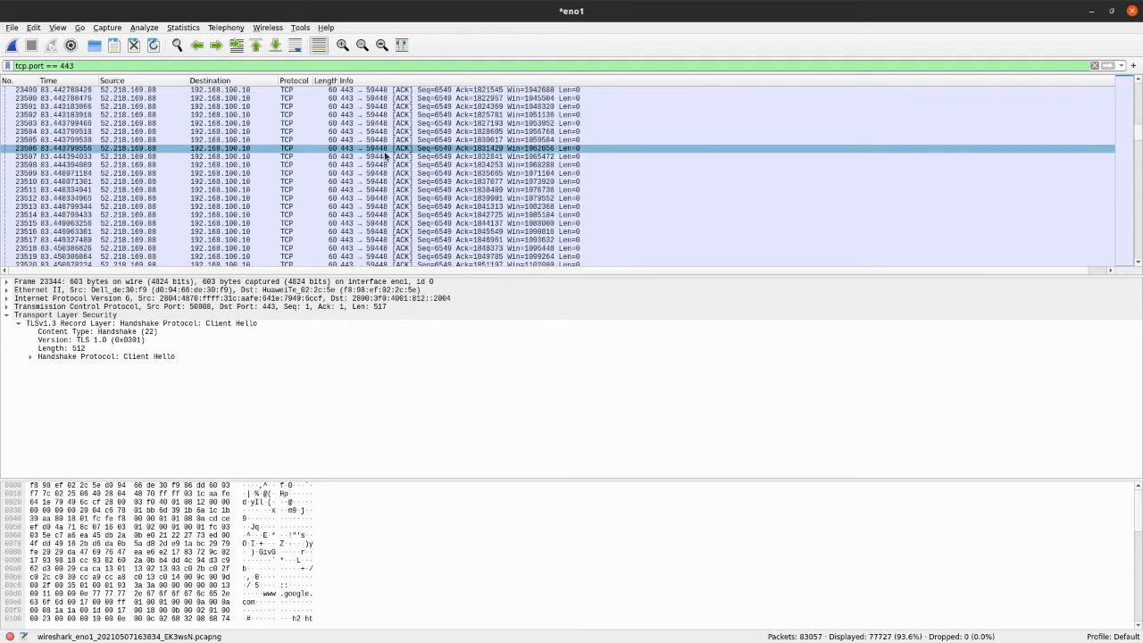
pyautogui.scroll(20, 407, 157)
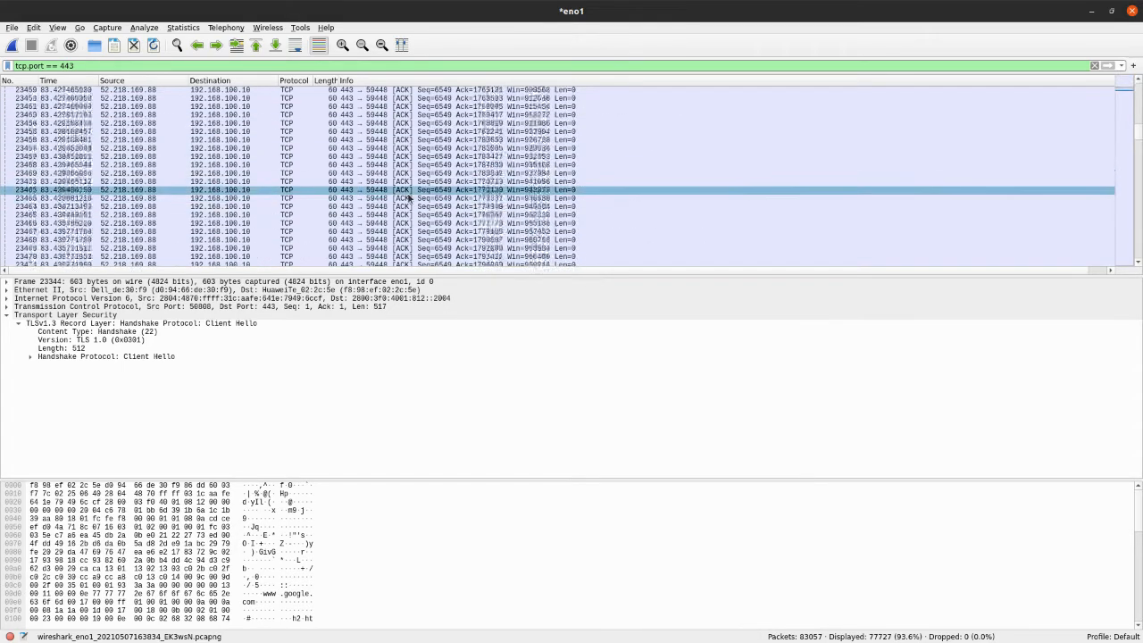
pyautogui.scroll(3, 406, 179)
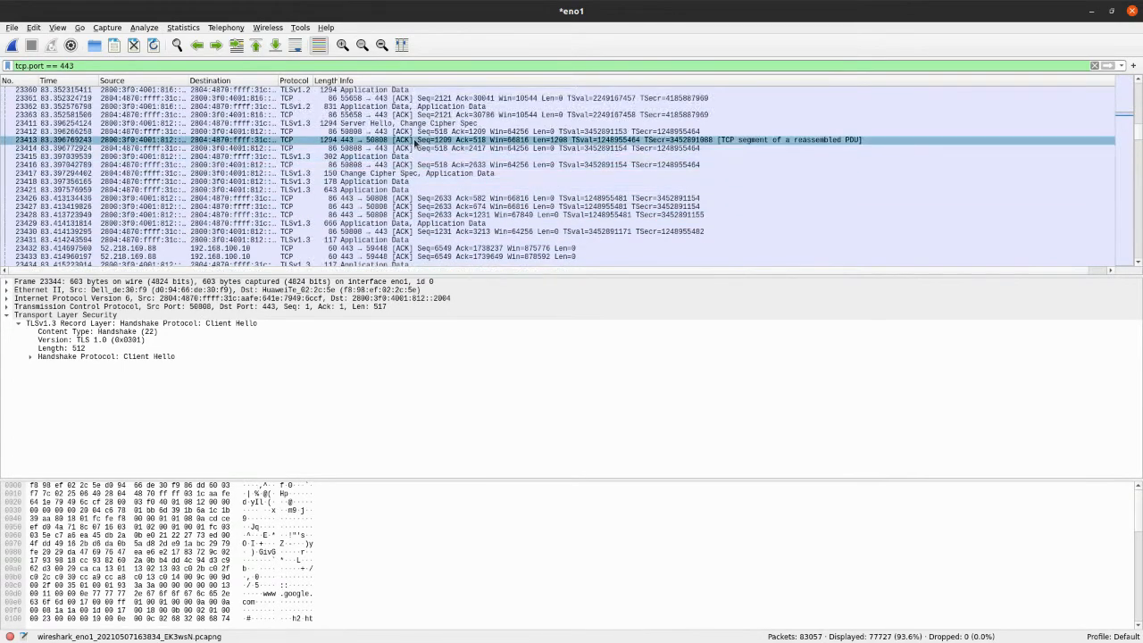
pyautogui.scroll(6, 415, 183)
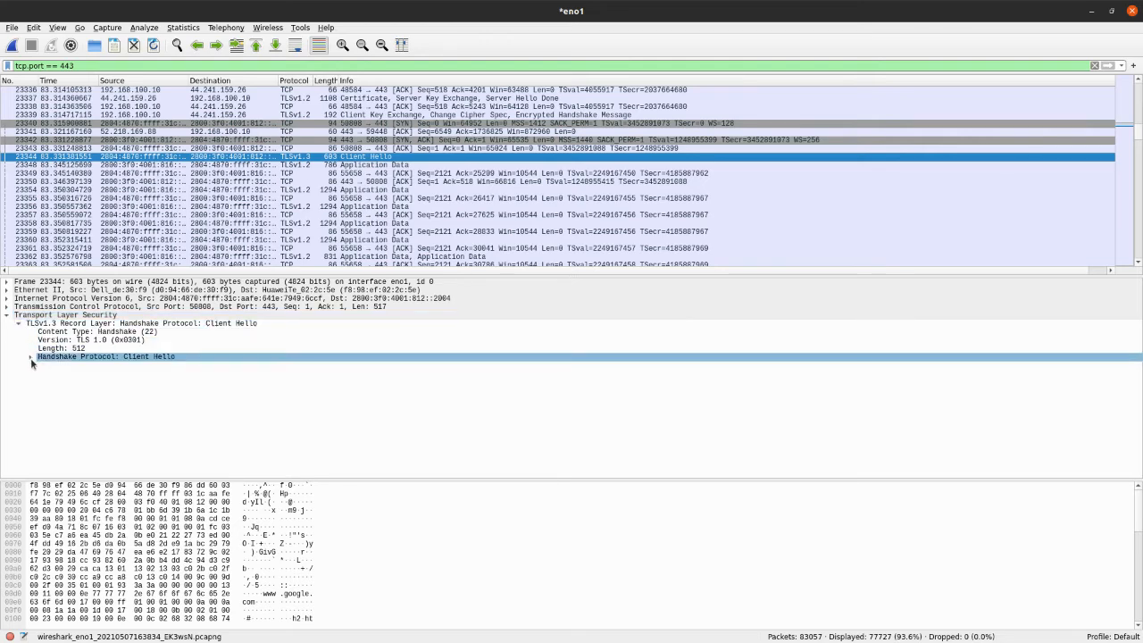
pyautogui.click(30, 356)
pyautogui.click(138, 357)
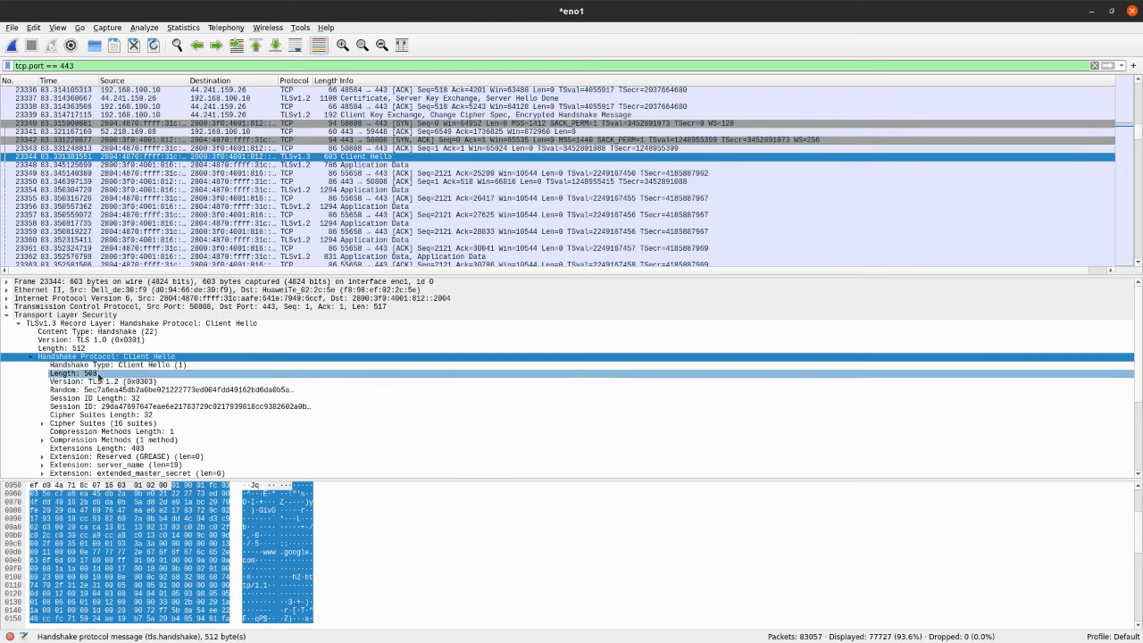
pyautogui.click(125, 366)
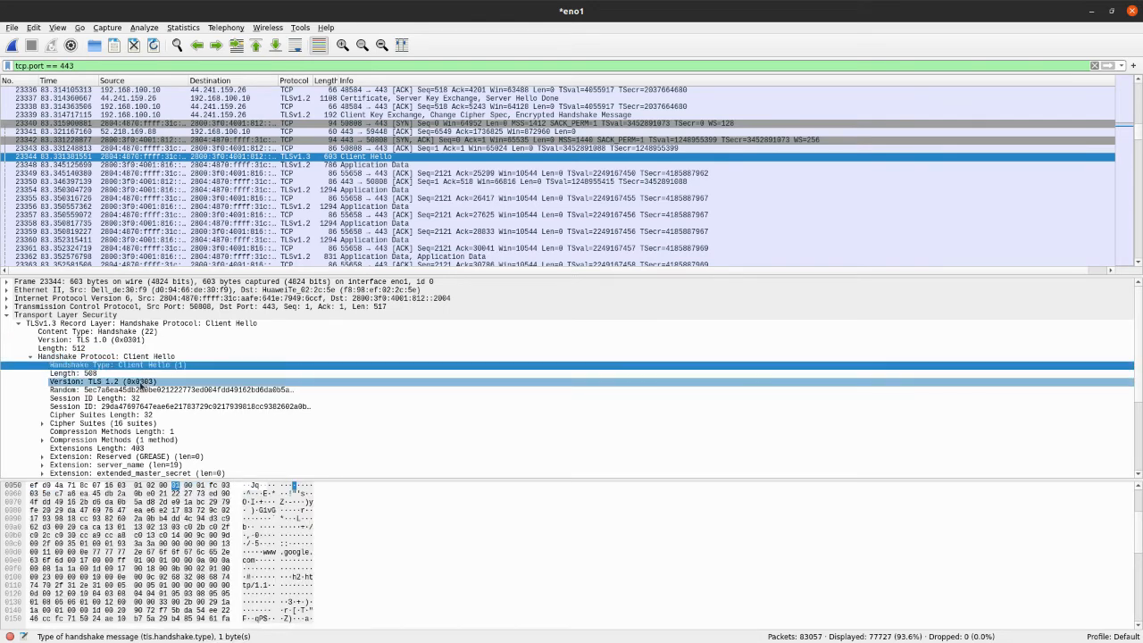
pyautogui.click(130, 383)
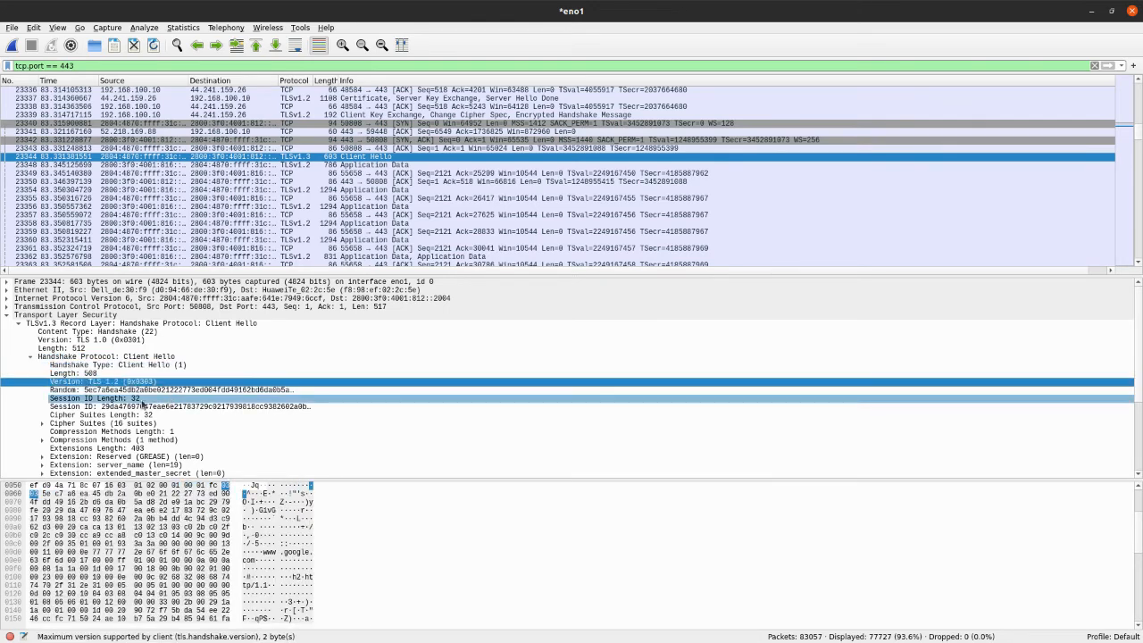
pyautogui.scroll(-1, 145, 407)
pyautogui.scroll(-2, 150, 408)
pyautogui.scroll(-2, 147, 407)
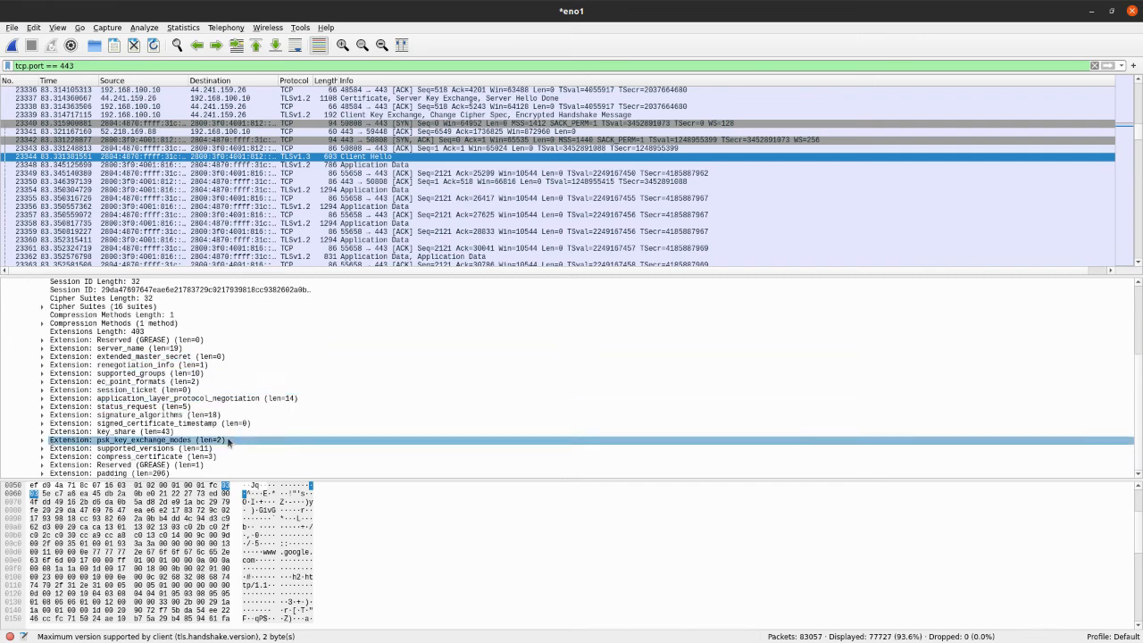
pyautogui.scroll(3, 93, 357)
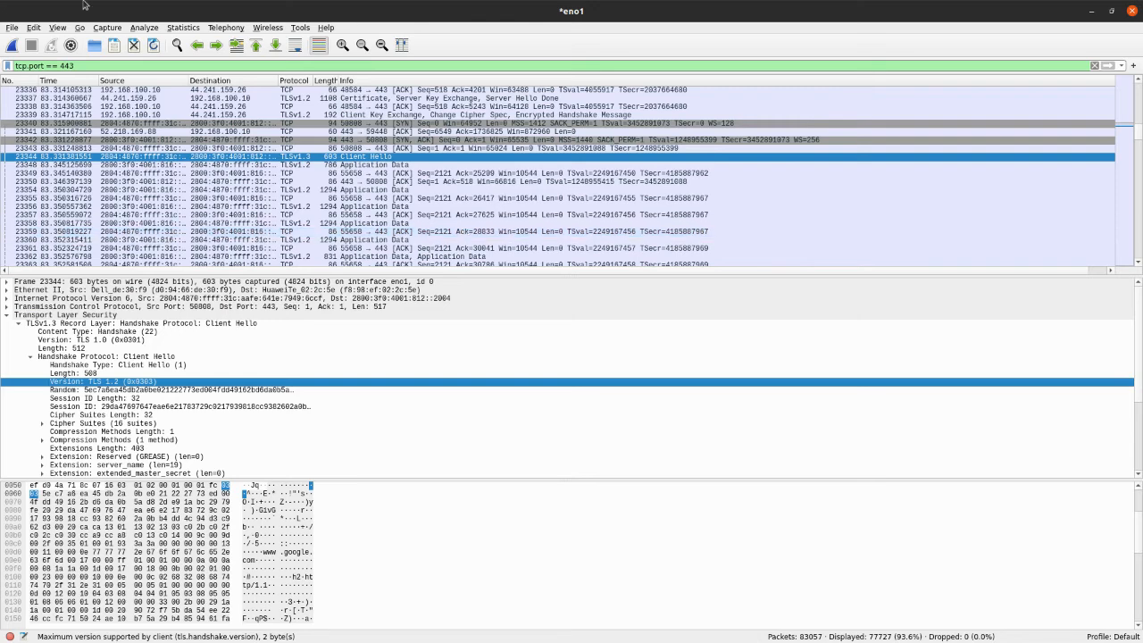
# Clear the tcp.port == 443 display filter and apply the empty filter to the packet list
pyautogui.tripleClick(83, 65)
pyautogui.press('BackSpace')
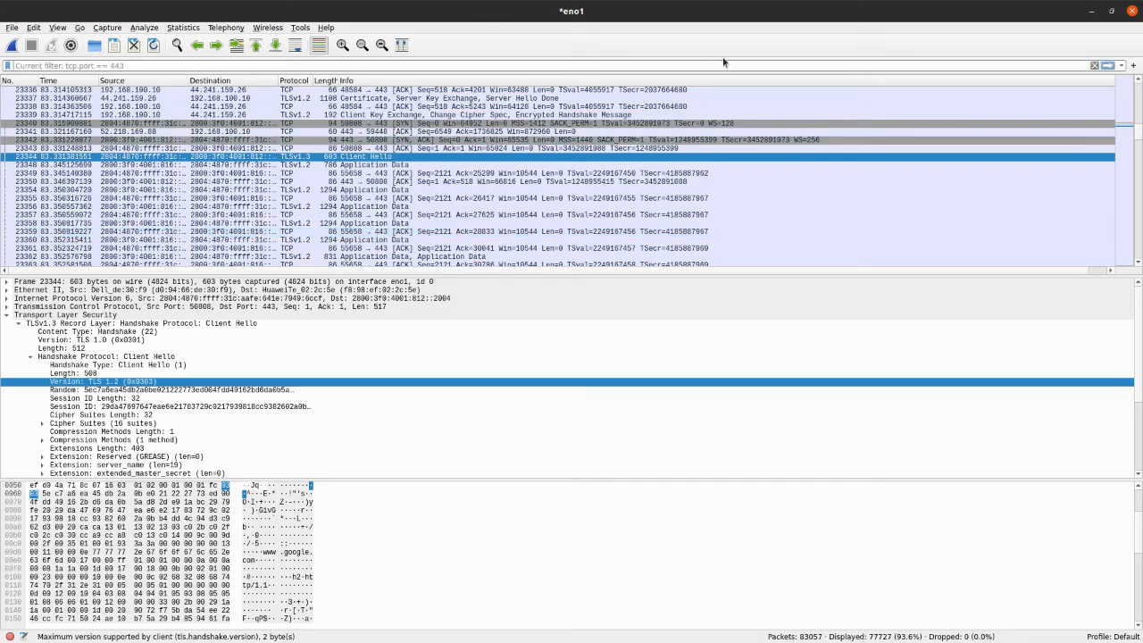
pyautogui.click(1107, 65)
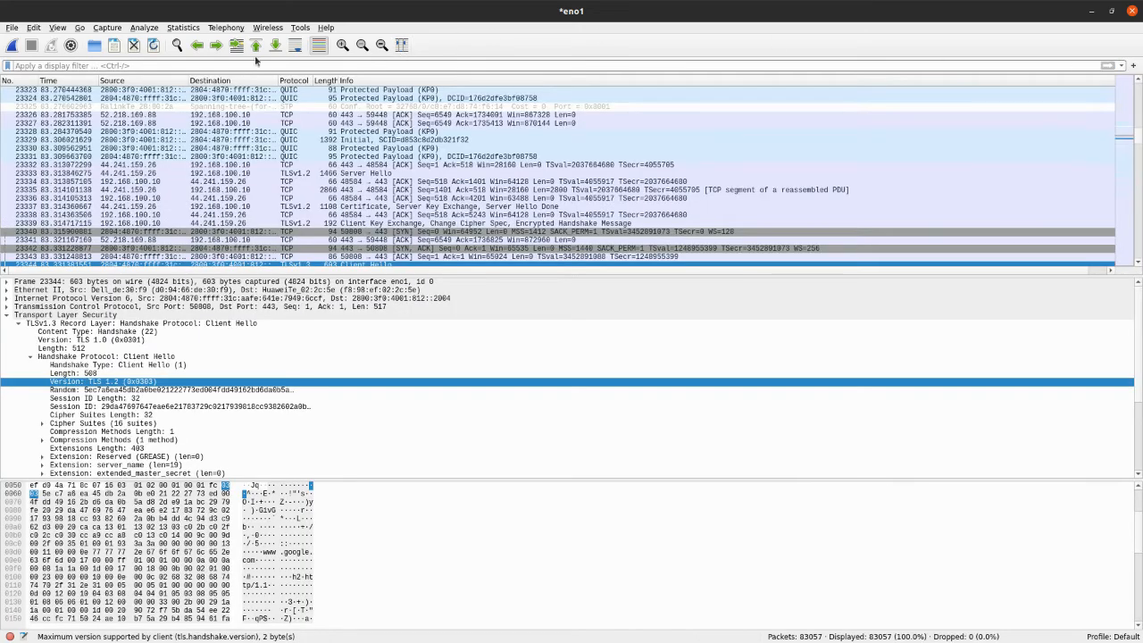
# View the list of saved display filters and the form for adding a filter button, closing both without changes
pyautogui.click(9, 66)
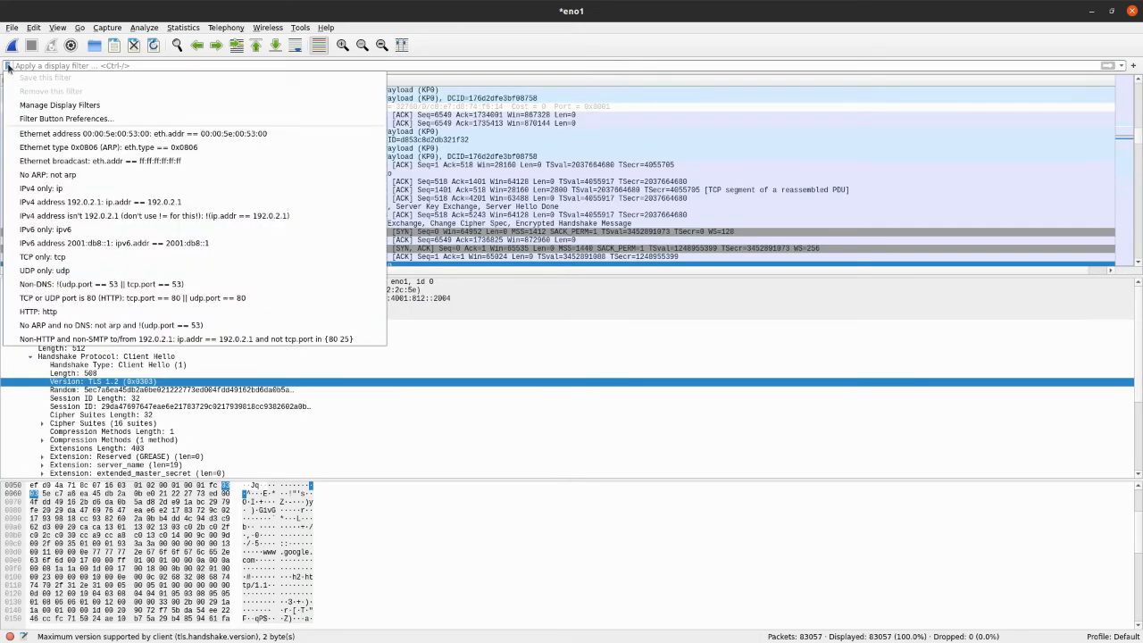
pyautogui.click(8, 66)
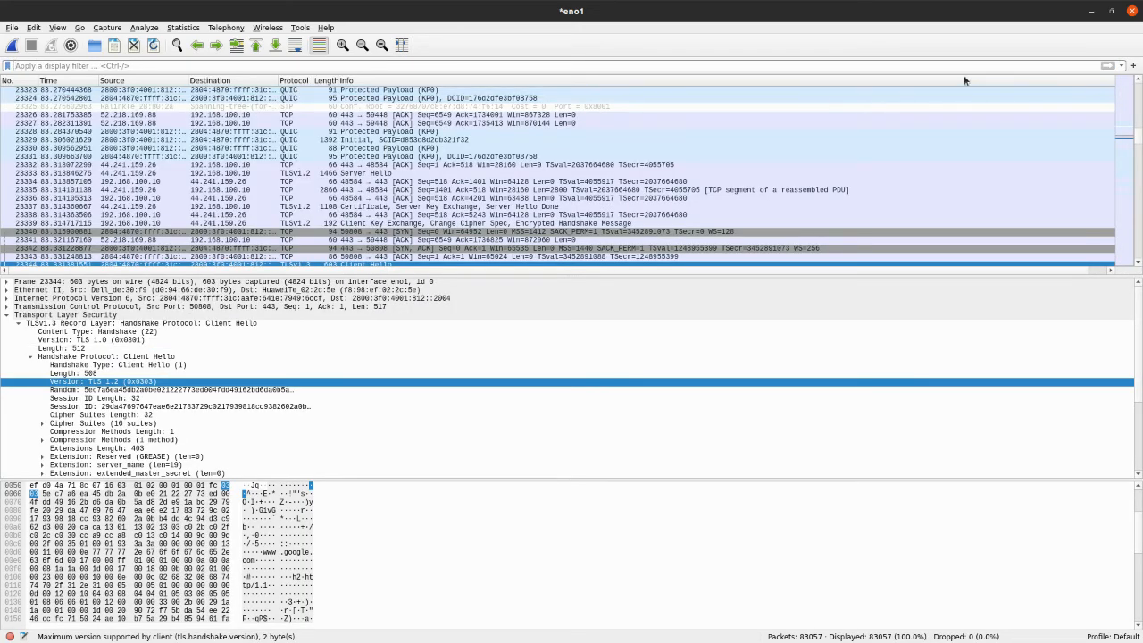
pyautogui.click(1133, 66)
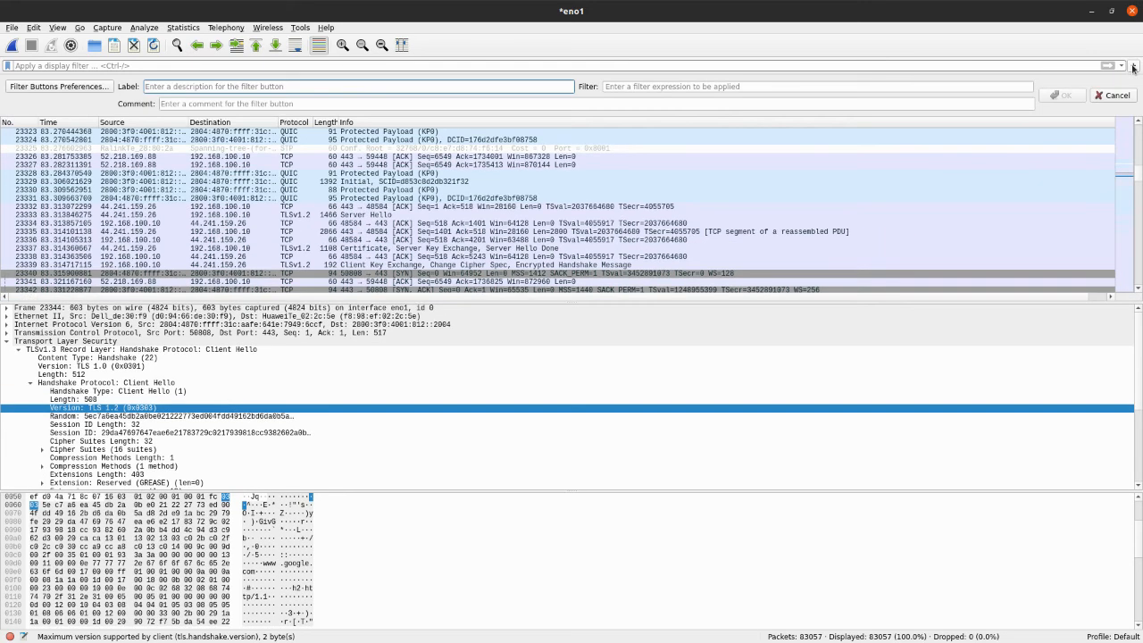
pyautogui.click(1134, 67)
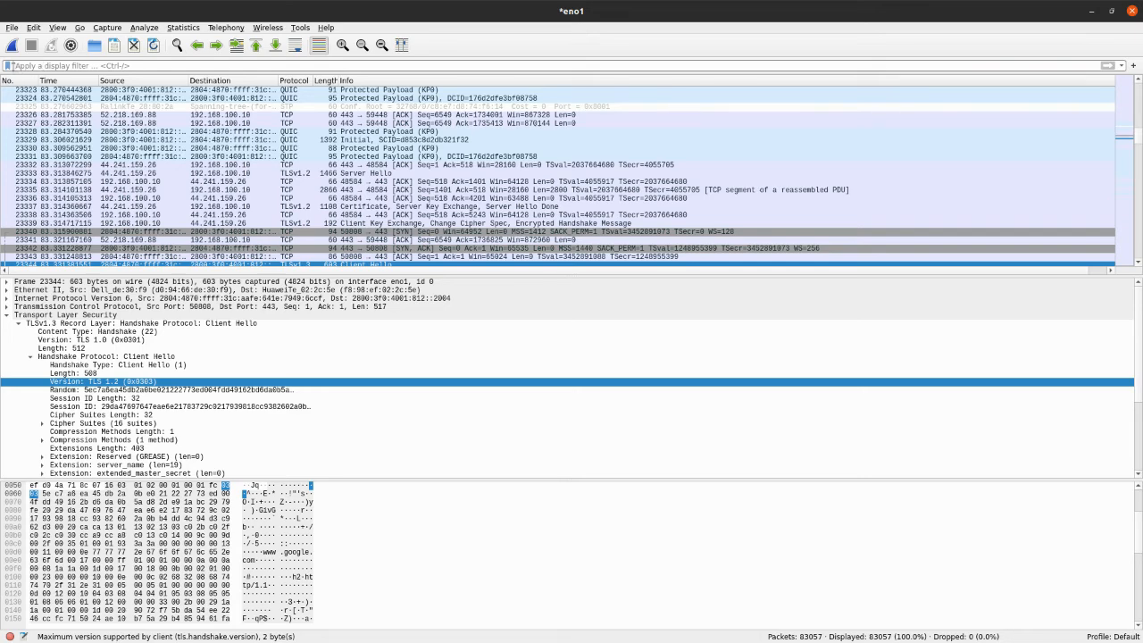
# Open the display filter manager, review the predefined filter names and expressions, and close it without changes
pyautogui.click(8, 66)
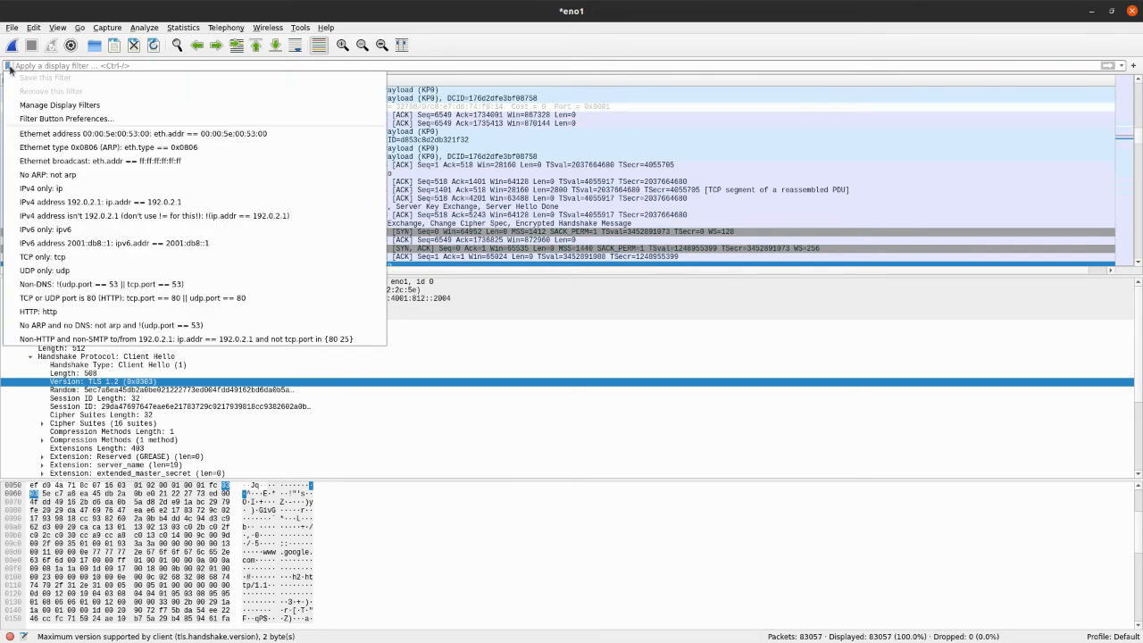
pyautogui.click(79, 105)
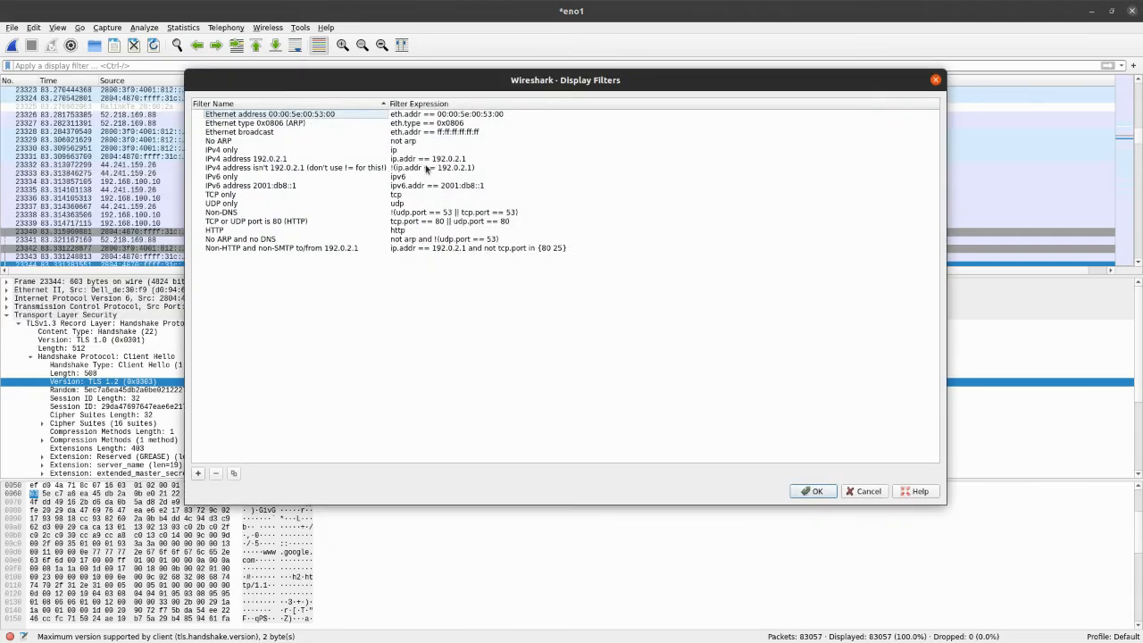
pyautogui.click(403, 116)
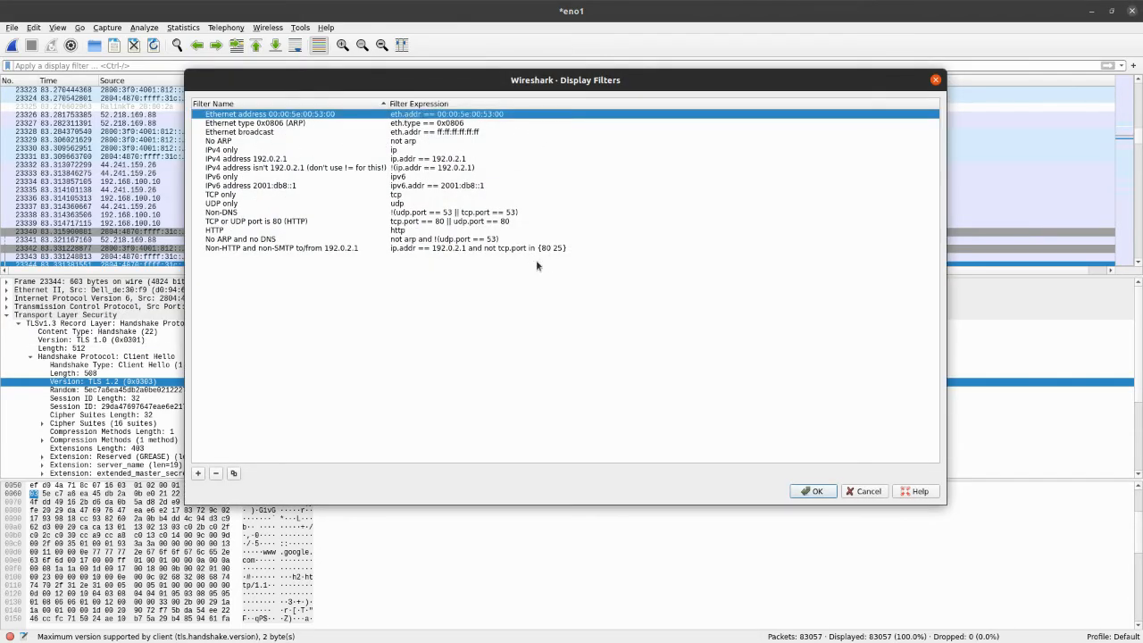
pyautogui.press('Escape')
# Open the filter button preferences, view the Expert, Filter Buttons and Name Resolution pages, and close the preferences
pyautogui.click(8, 66)
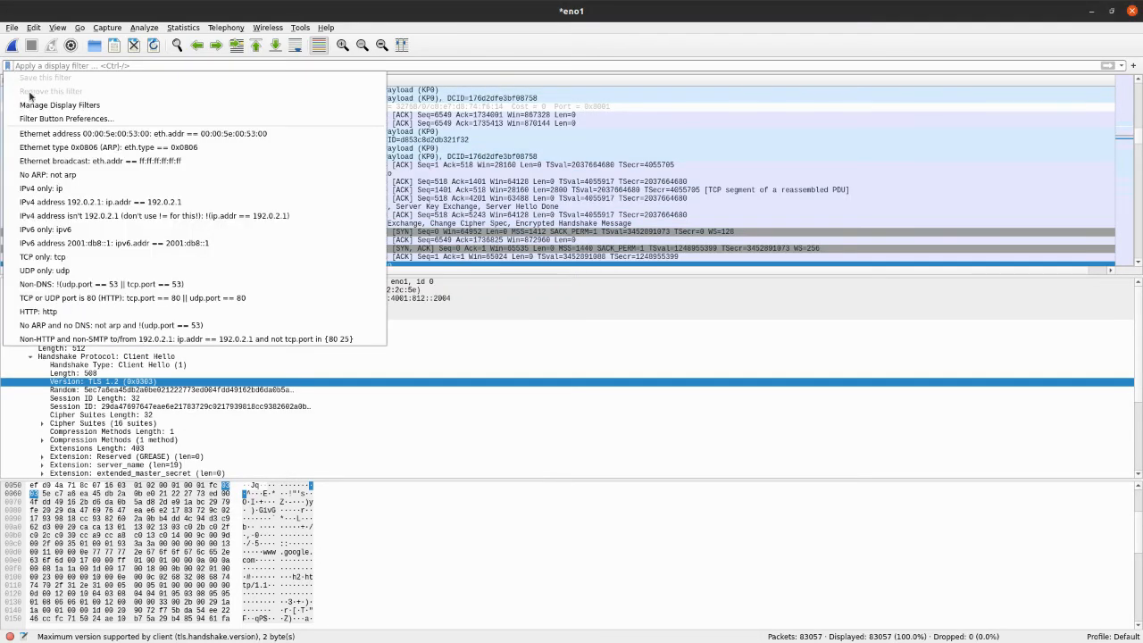
pyautogui.click(50, 119)
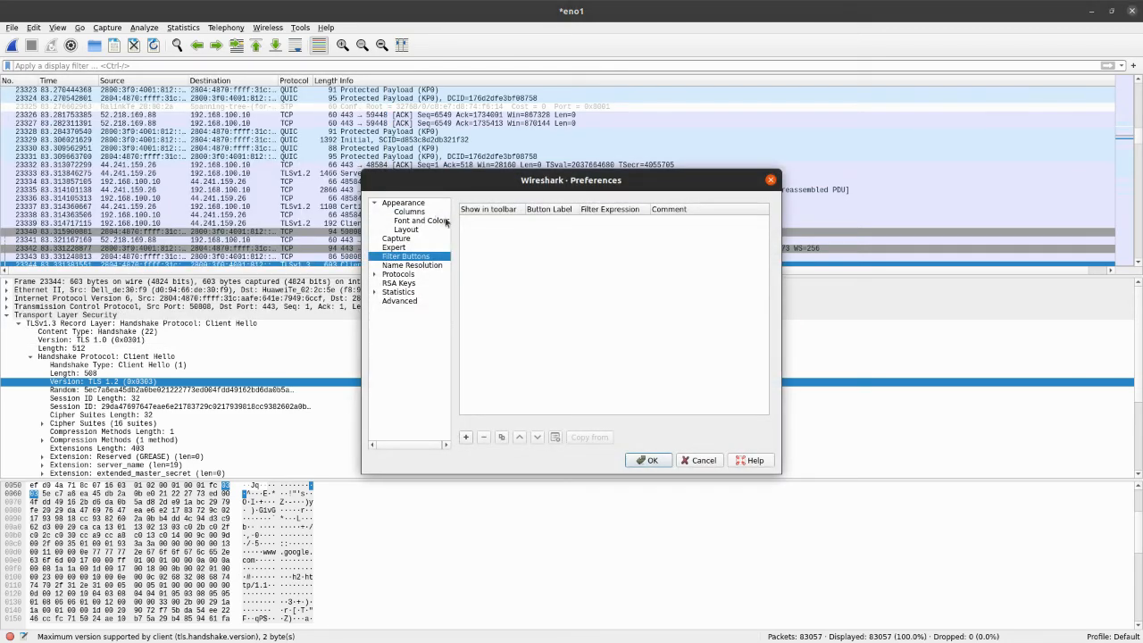
pyautogui.click(397, 247)
pyautogui.click(400, 257)
pyautogui.click(410, 266)
pyautogui.click(771, 179)
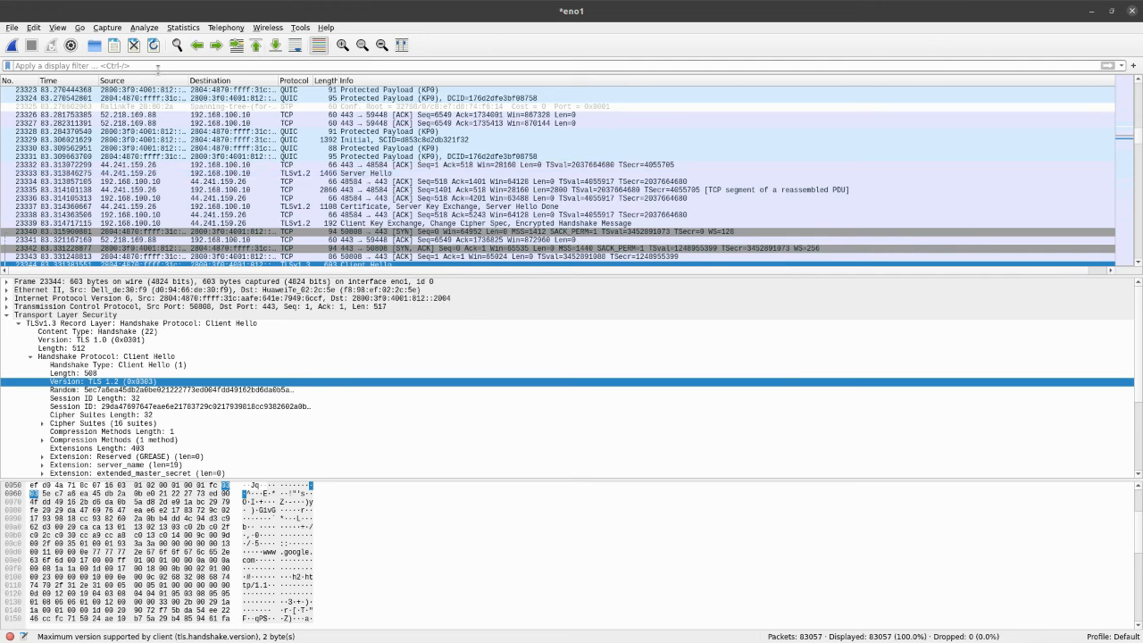
# Show the history of recently used display filters and close it without choosing one
pyautogui.click(153, 65)
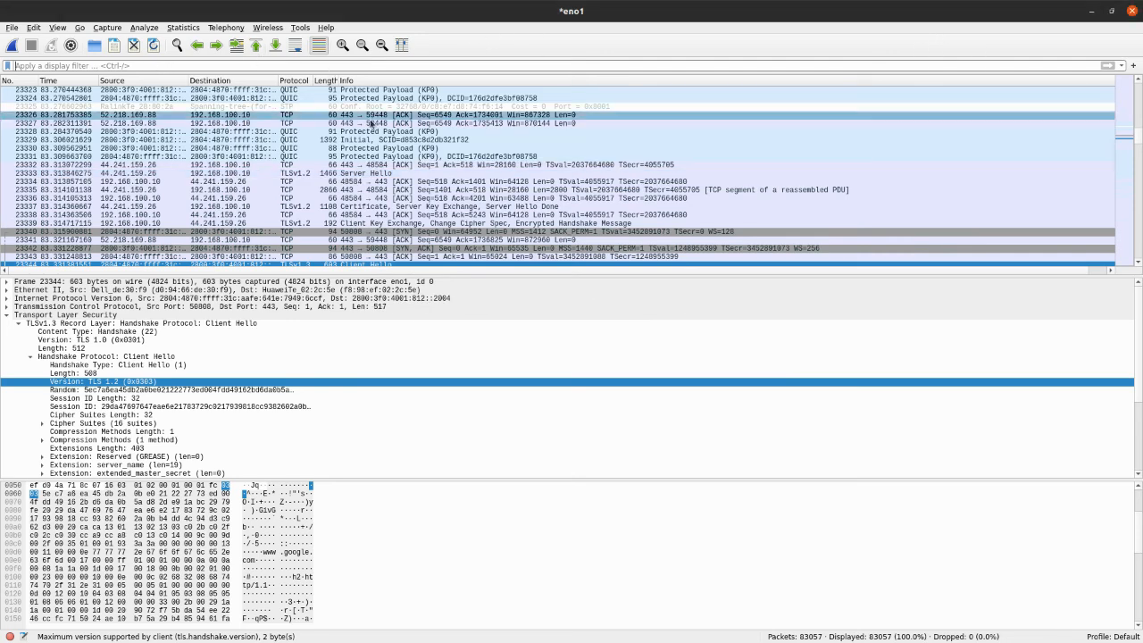
pyautogui.click(1121, 66)
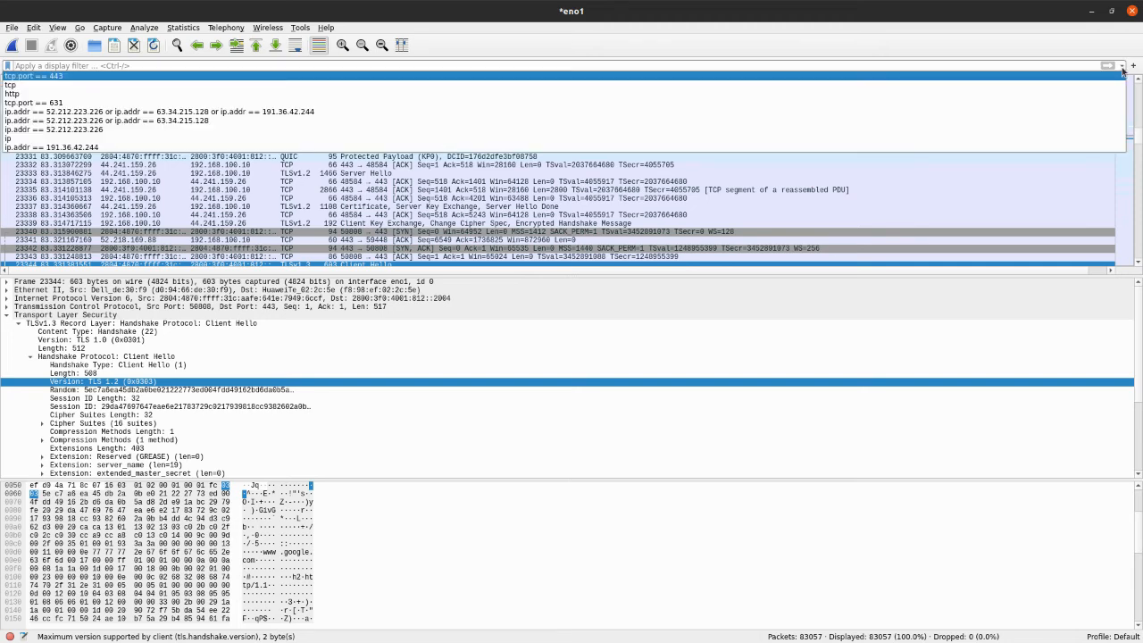
pyautogui.click(1121, 66)
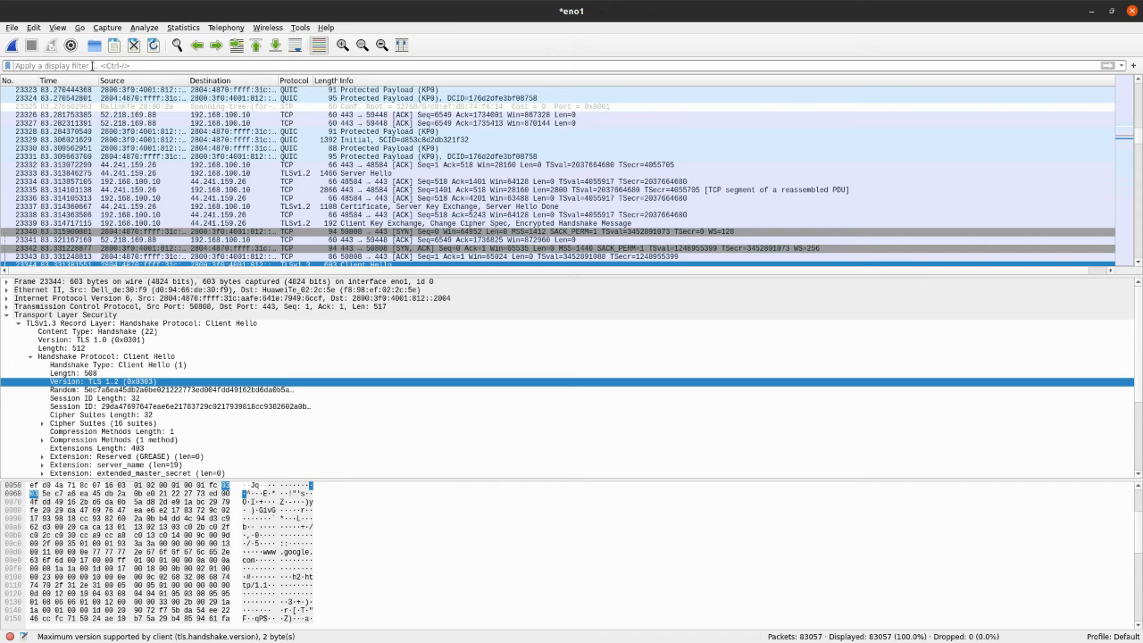
# Enter tcp as the display filter without applying it, review the suggested tcp expressions and options, and clear the entry
pyautogui.write('tc')
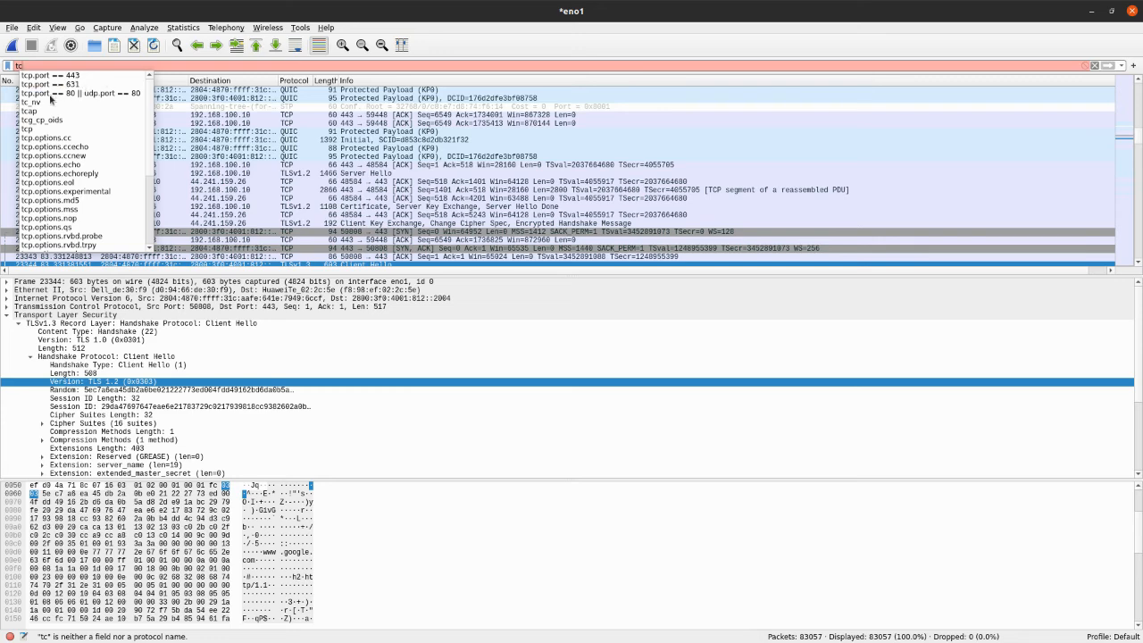
pyautogui.scroll(-5, 77, 184)
pyautogui.scroll(5, 76, 184)
pyautogui.write('p')
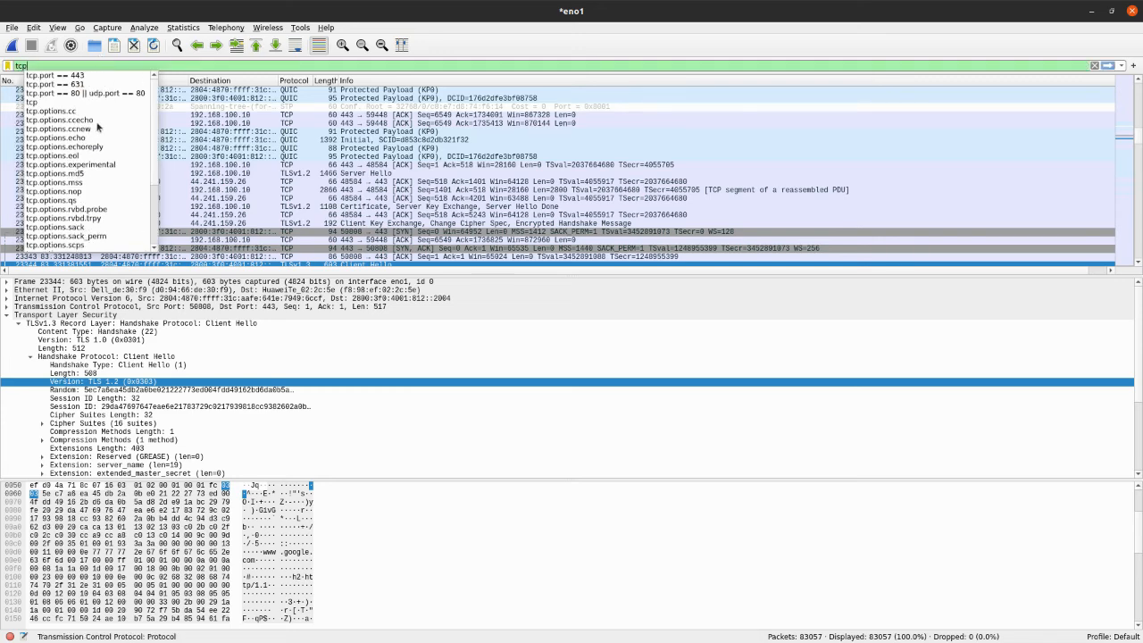
pyautogui.scroll(-4, 98, 134)
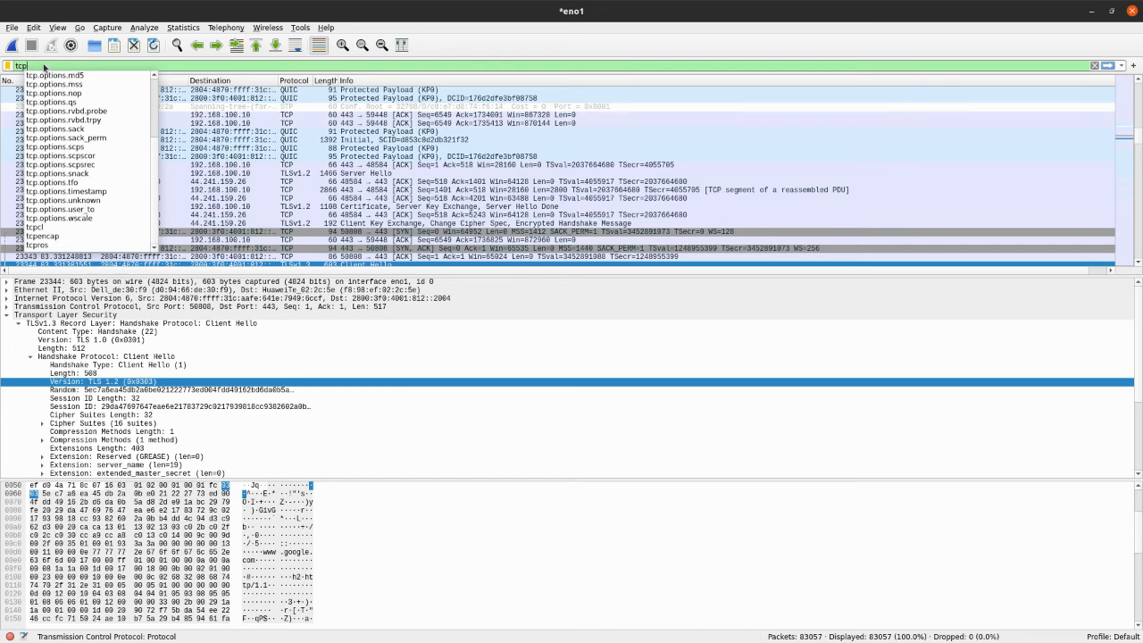
pyautogui.click(46, 65)
pyautogui.press('BackSpace')
pyautogui.press('BackSpace')
pyautogui.press('BackSpace')
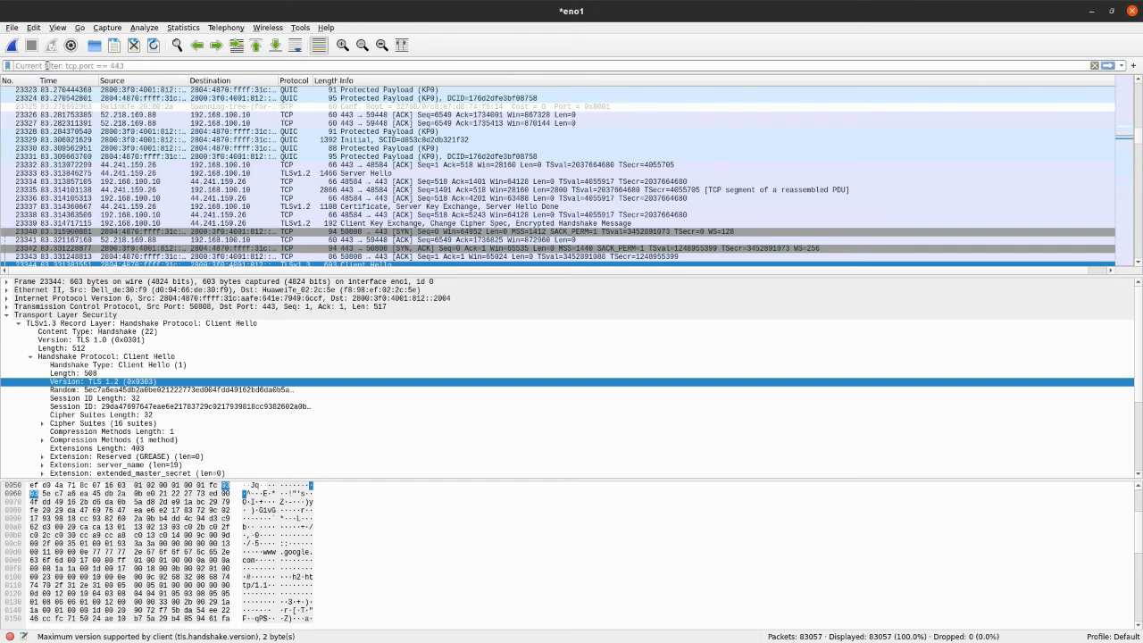
# Enter udp as the display filter, view its suggested protocol names, and clear the entry without applying it
pyautogui.write('udp')
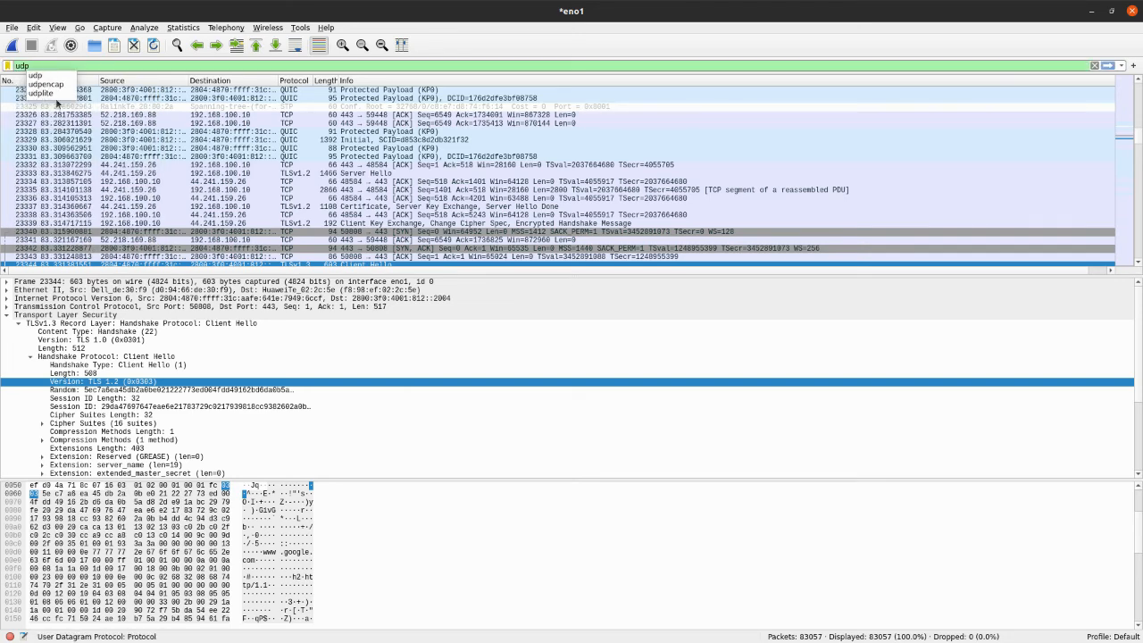
pyautogui.press('BackSpace')
pyautogui.press('BackSpace')
pyautogui.press('BackSpace')
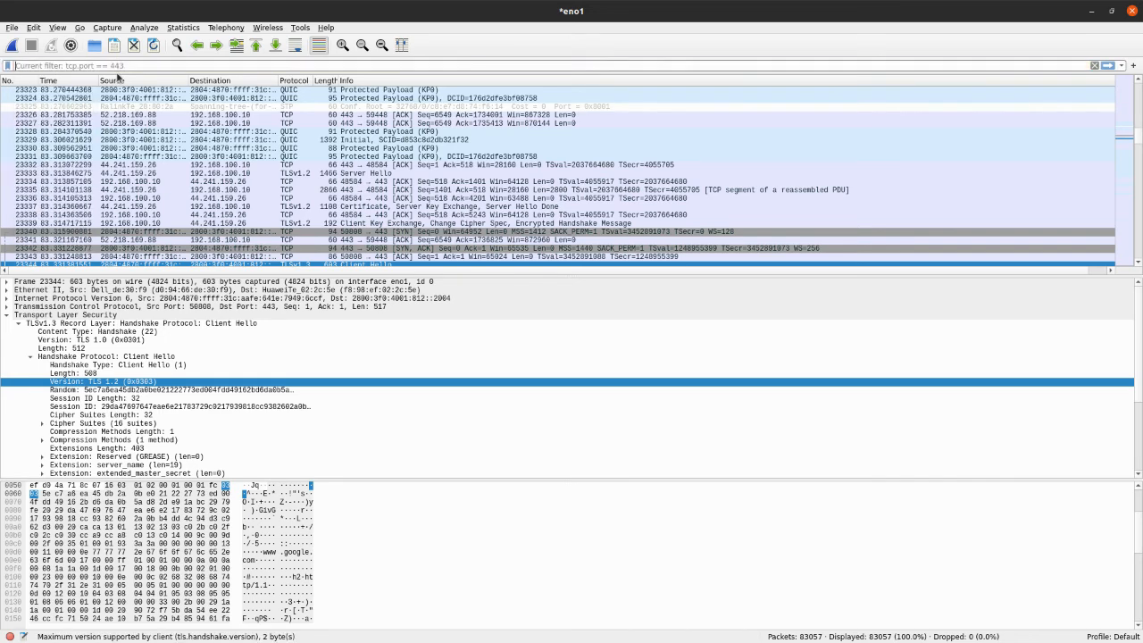
# Enter ip as the display filter, review the suggested ip and ipv6 expressions, and close the suggestions without choosing one
pyautogui.write('ip')
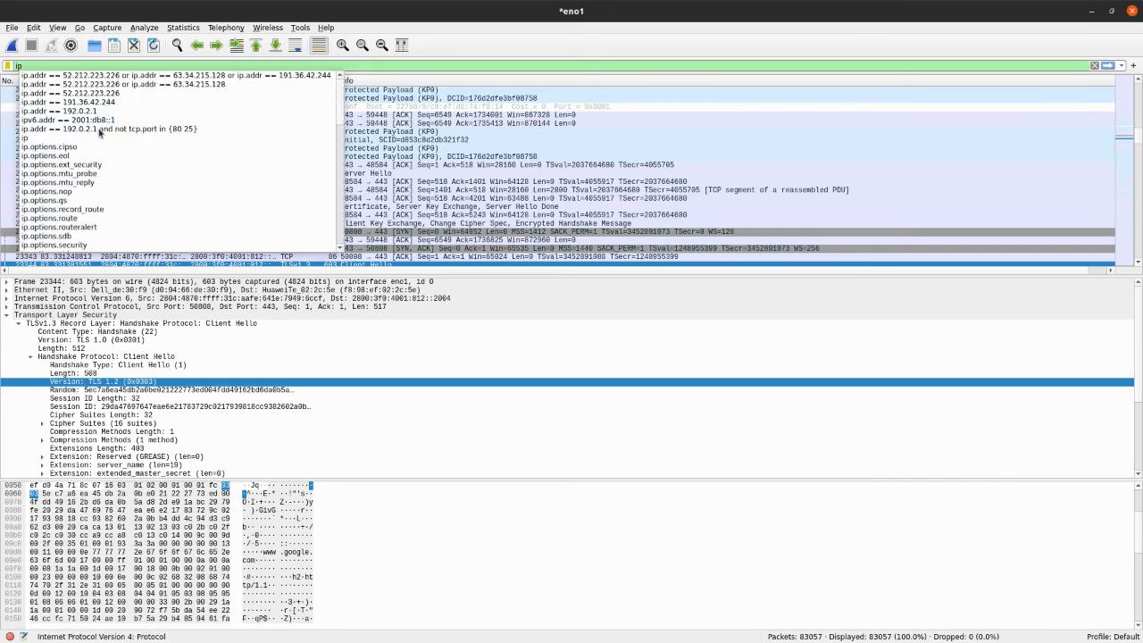
pyautogui.scroll(-15, 82, 184)
pyautogui.scroll(-6, 82, 184)
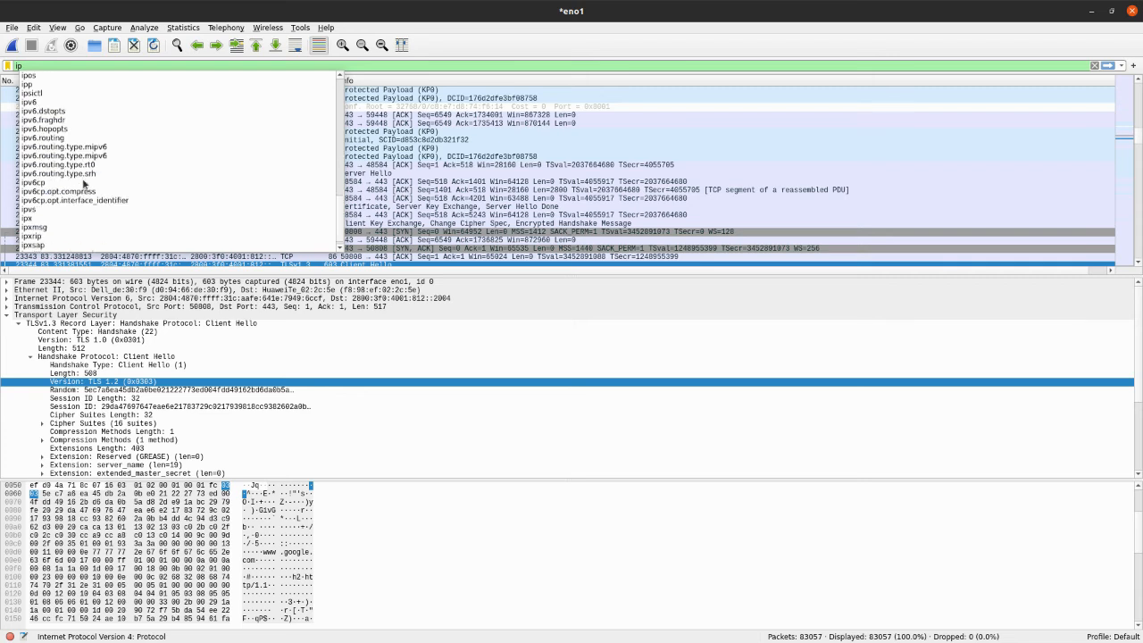
pyautogui.scroll(3, 82, 183)
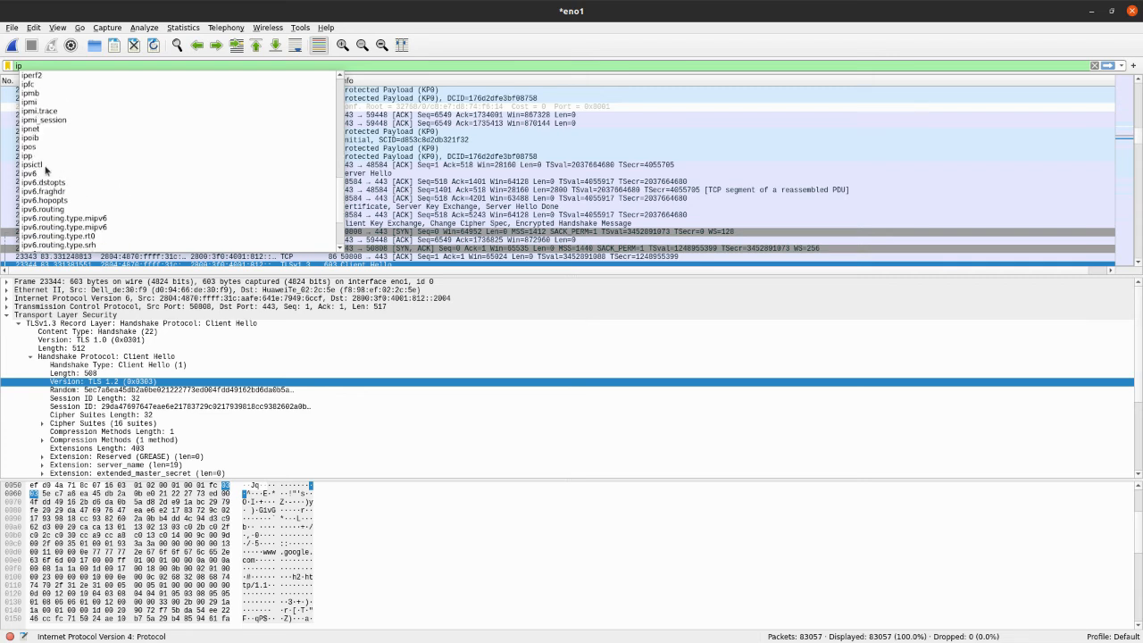
pyautogui.scroll(18, 63, 170)
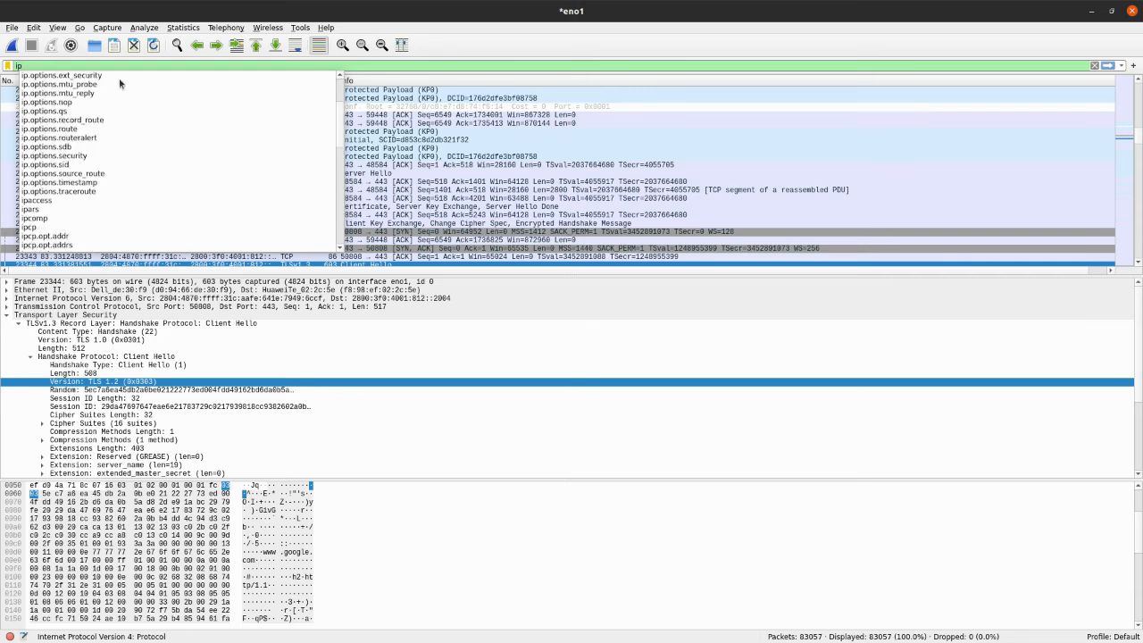
pyautogui.scroll(-2, 79, 147)
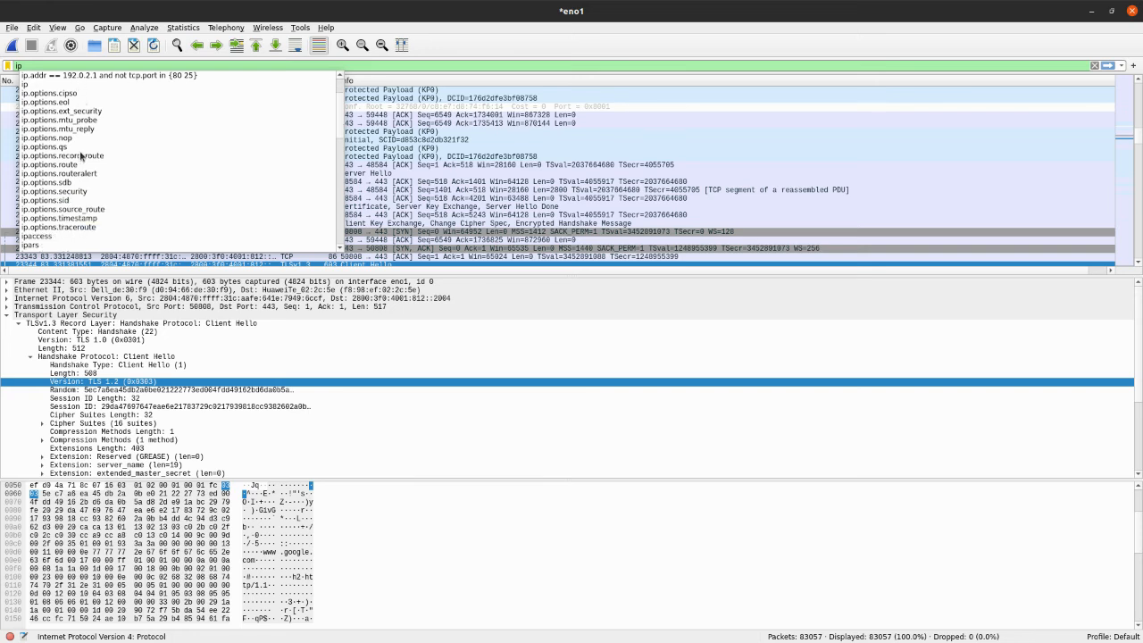
pyautogui.scroll(-2, 75, 205)
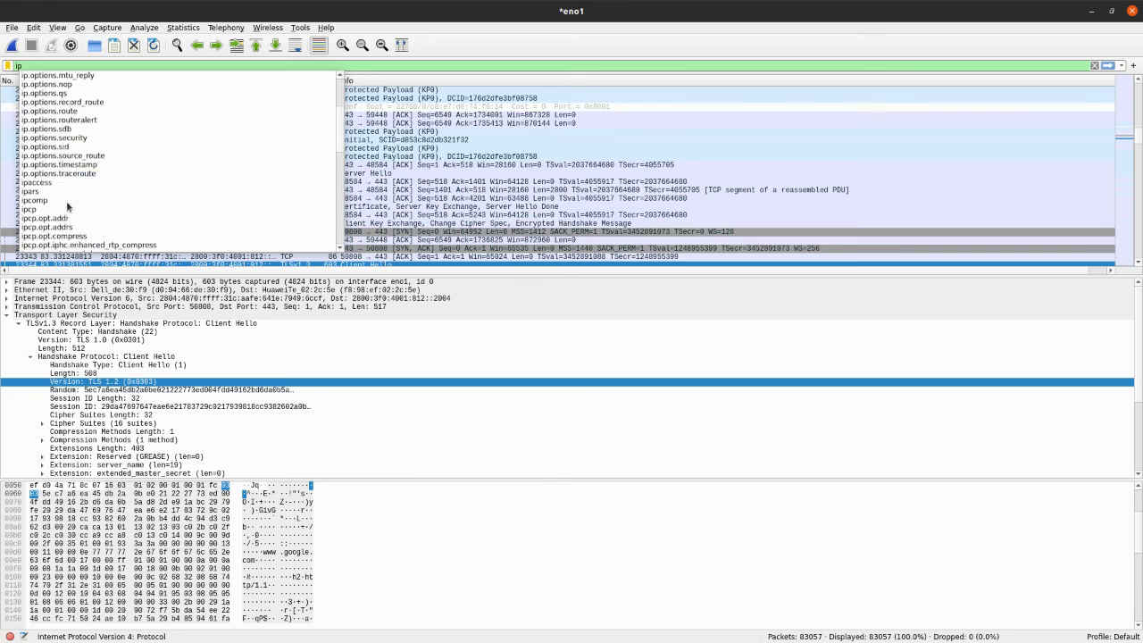
pyautogui.scroll(4, 69, 204)
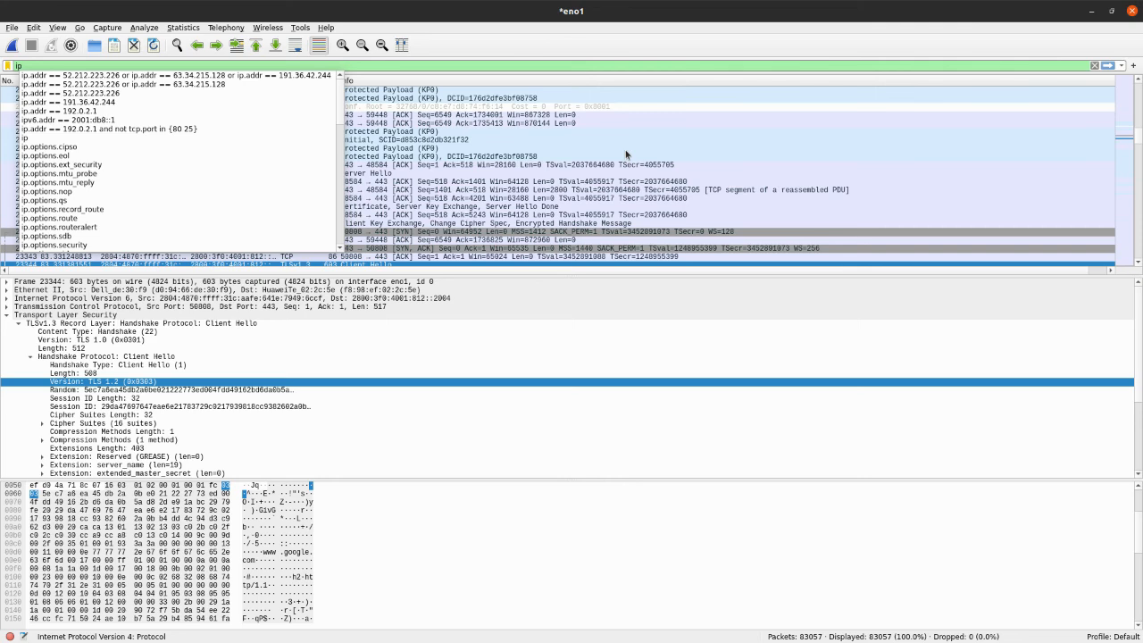
pyautogui.click(570, 154)
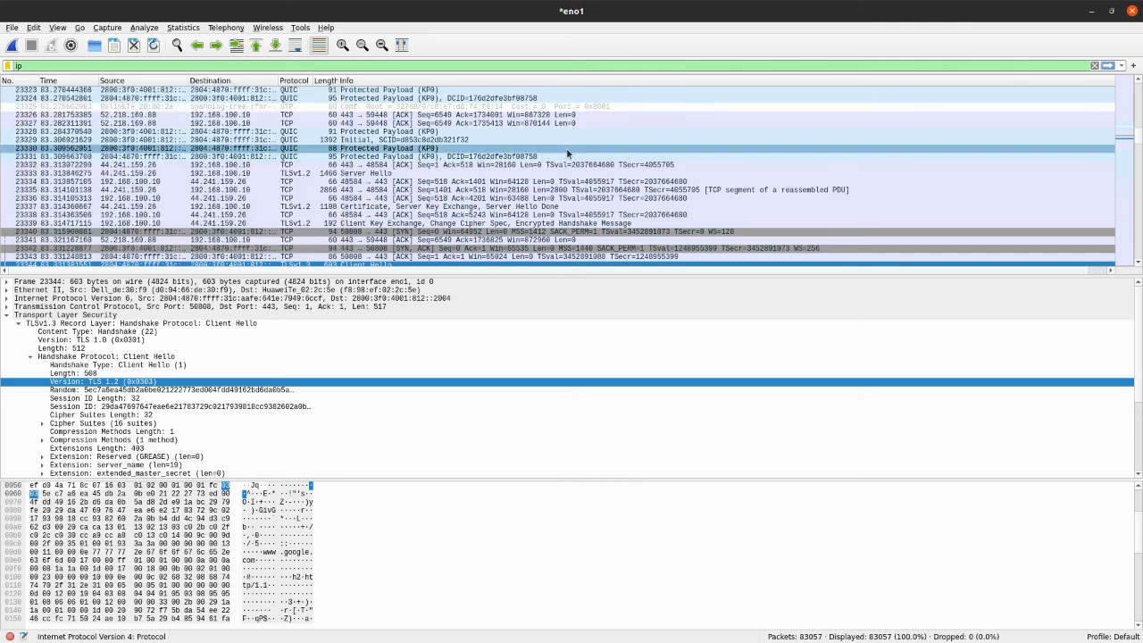
# Look through the QUIC, TCP and TLS packets further down the packet list
pyautogui.scroll(-15, 371, 141)
pyautogui.scroll(-5, 370, 140)
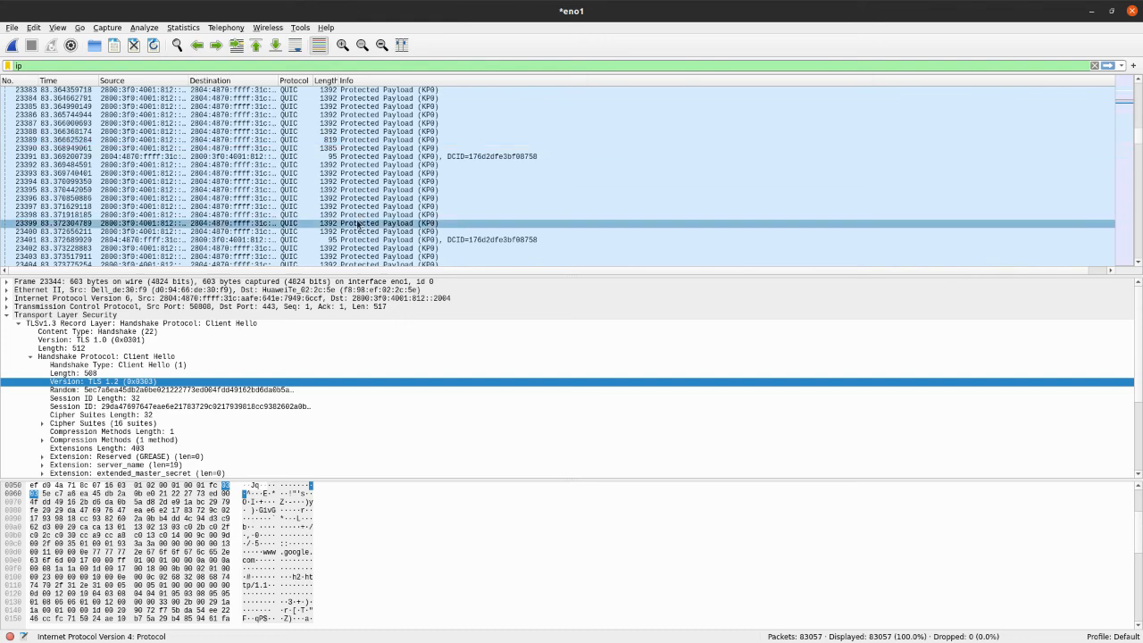
pyautogui.scroll(-20, 359, 203)
pyautogui.scroll(-20, 360, 204)
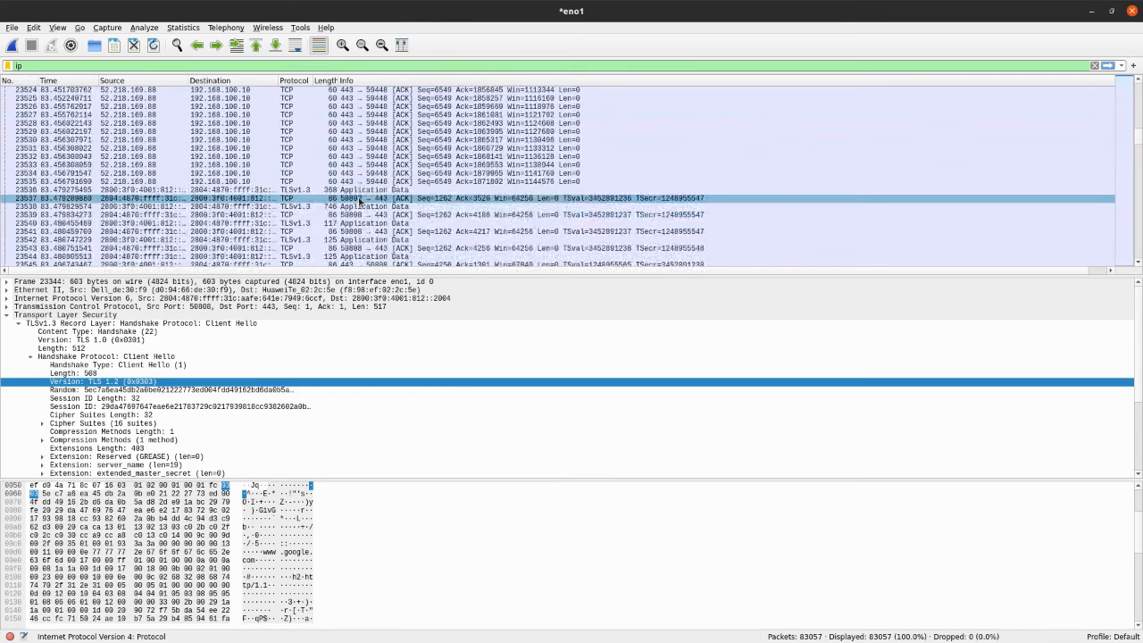